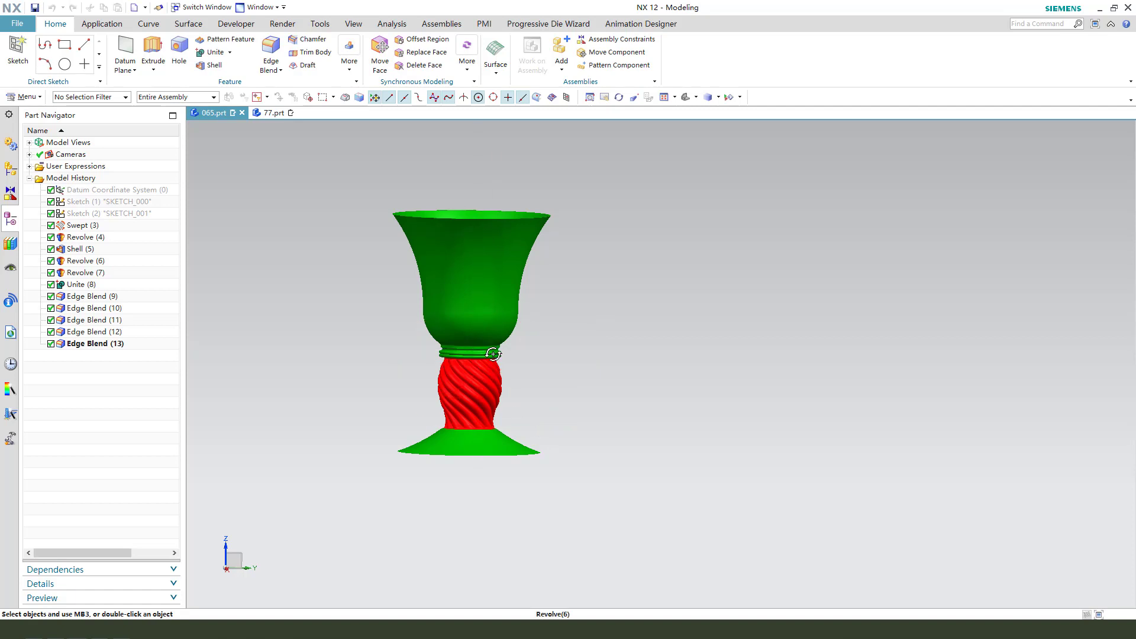
Switch to the 77.prt part, start an Extrude and create its section sketch on the XY plane
middle_click_drag(536, 428, 357, 264)
left_click(272, 112)
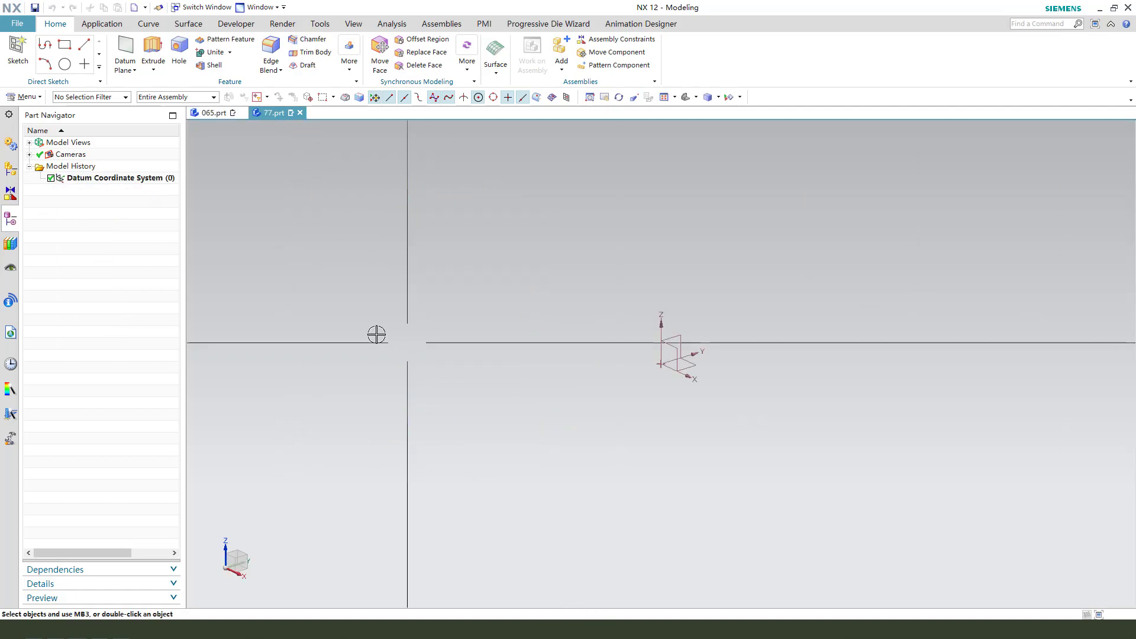
scroll(405, 304, "up", 3)
scroll(515, 346, "up", 2)
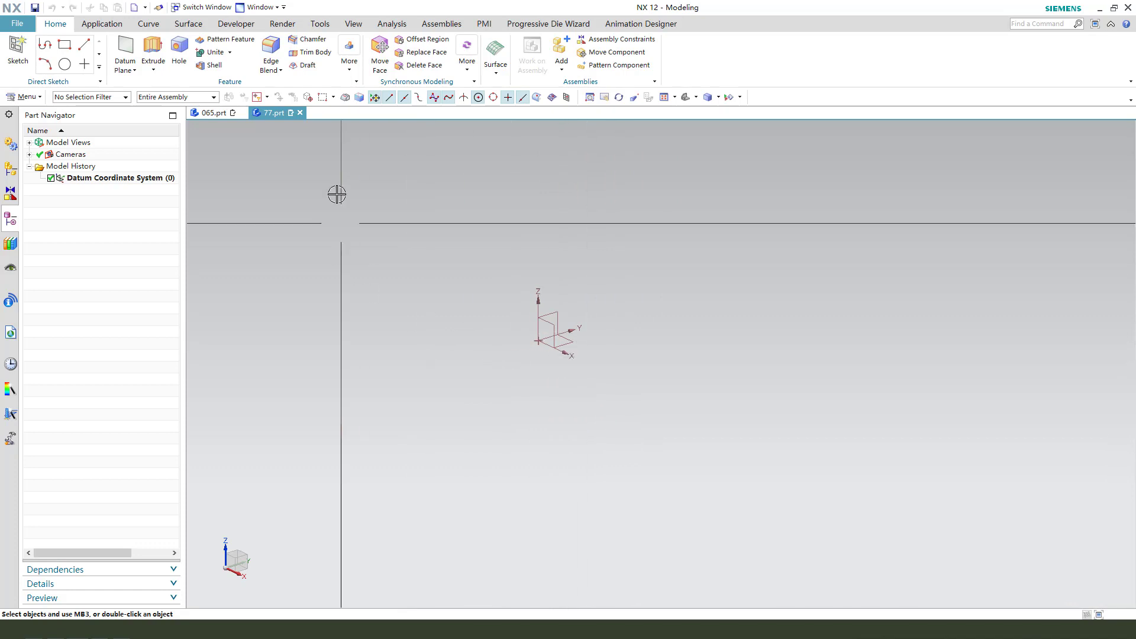
left_click(157, 65)
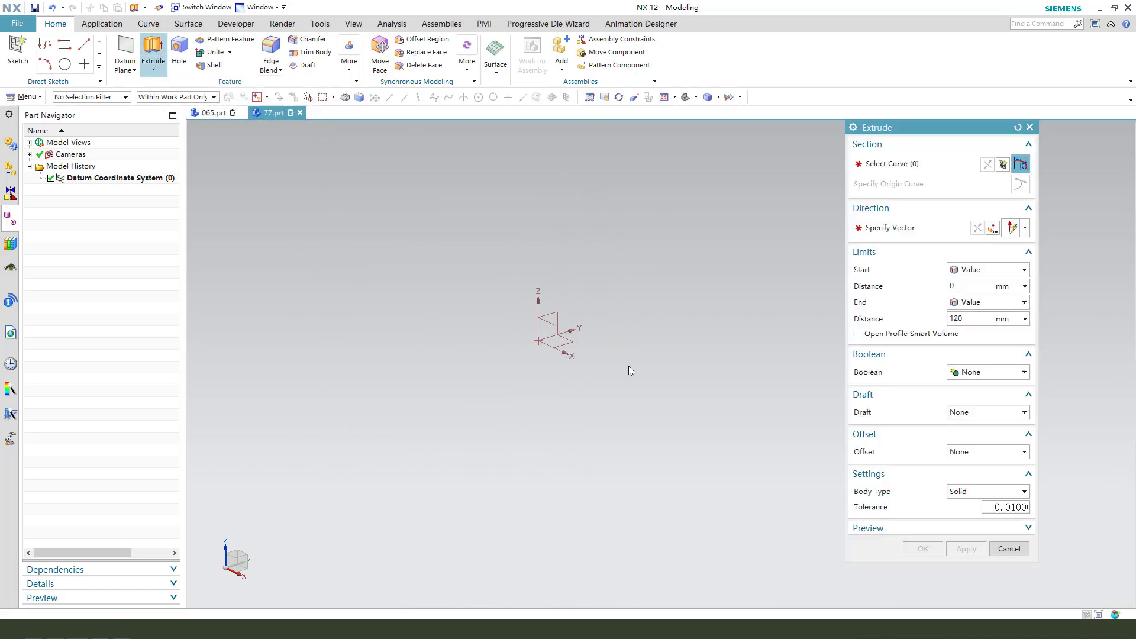
left_click(590, 347)
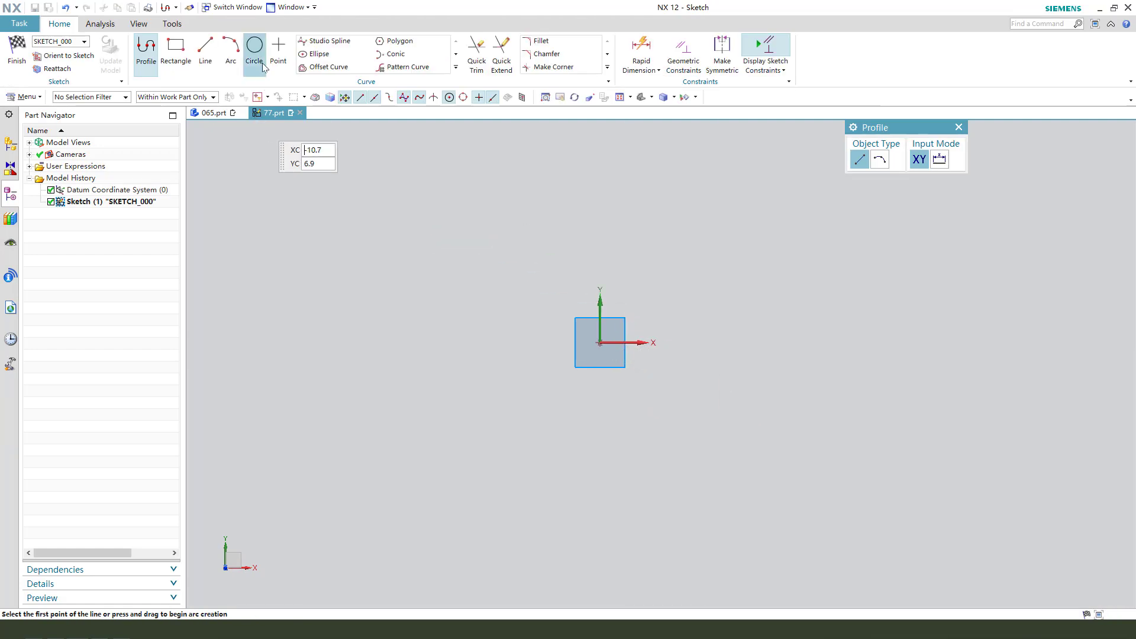
Sketch a circle of about 4 mm diameter centred on the sketch origin
left_click(263, 65)
left_click(600, 343)
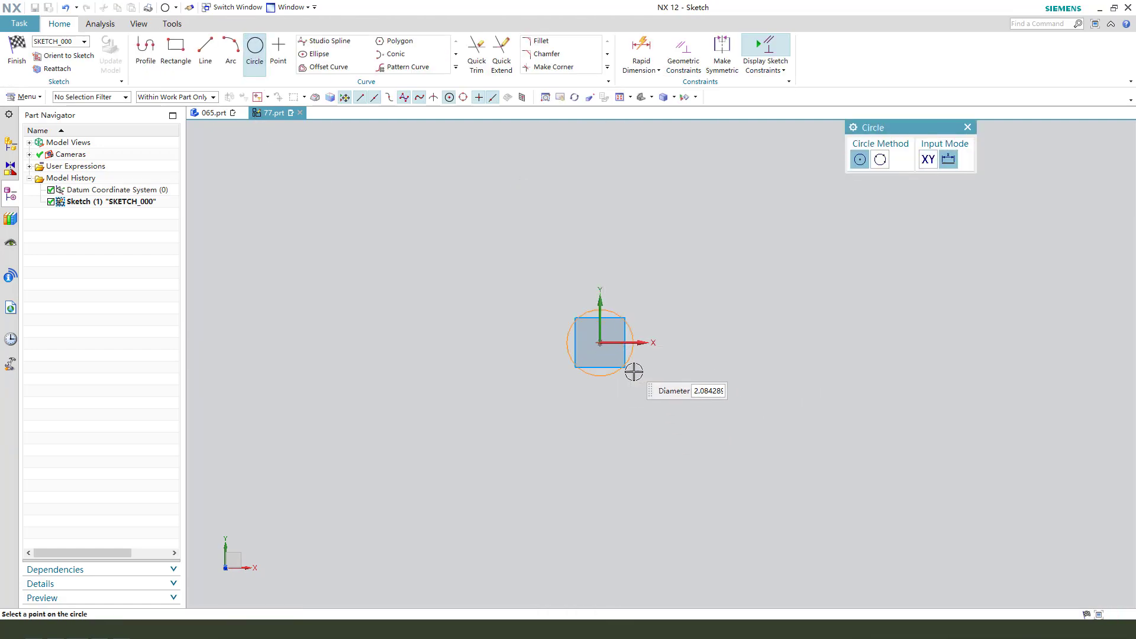
left_click(650, 383)
key("Escape")
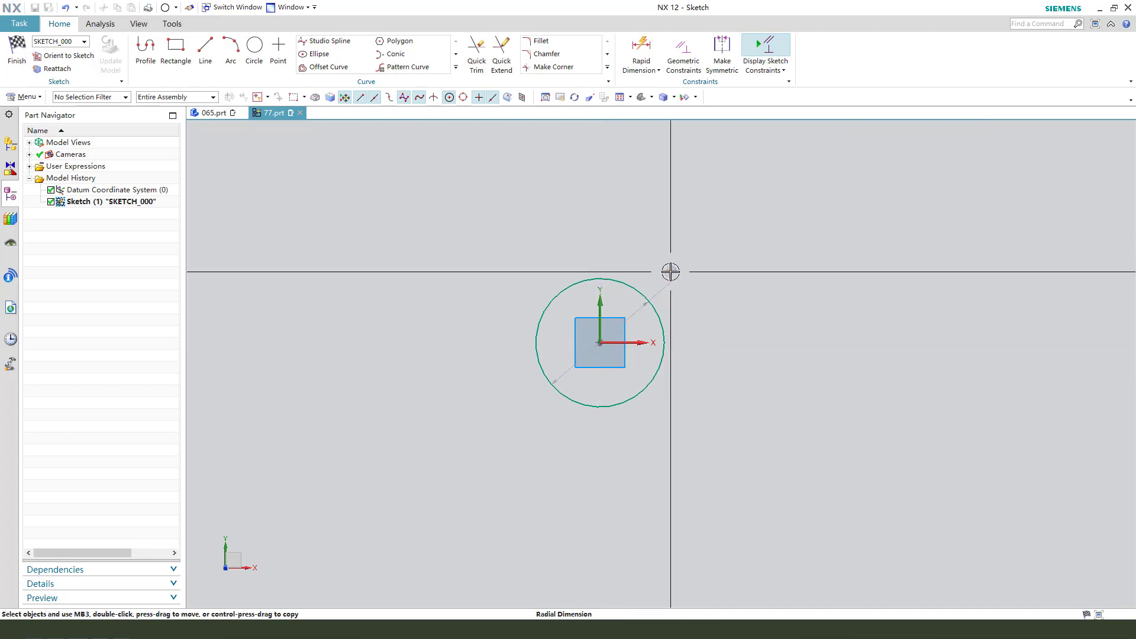
Set the circle's diameter to 28 mm using Keep Expression, Adjust Geometry, and place the dimension text outside the circle
double_click(672, 271)
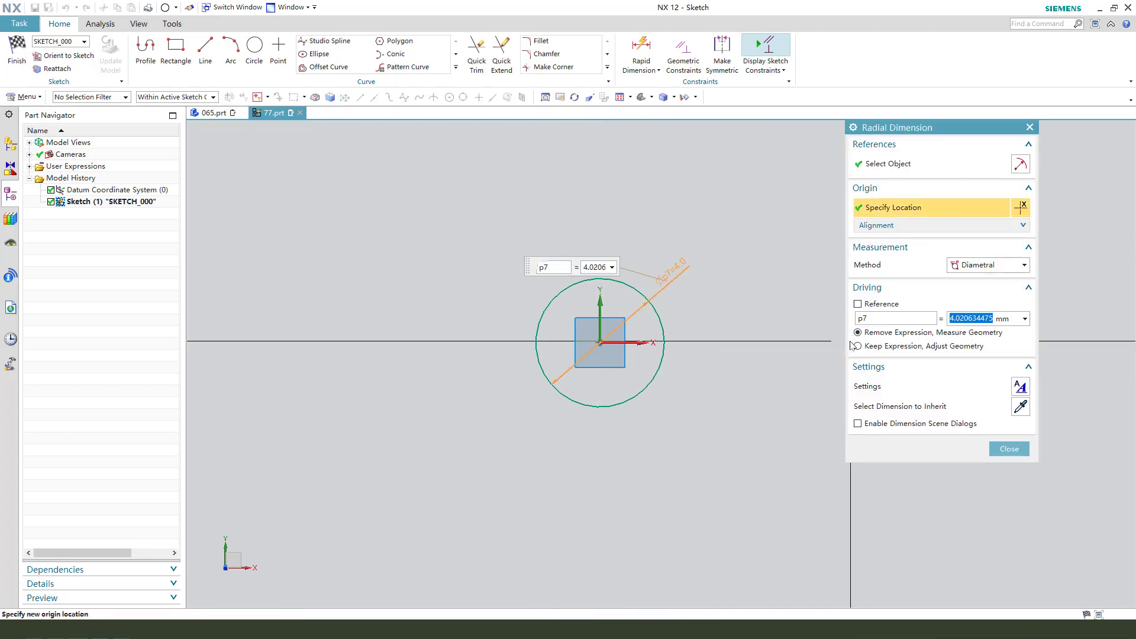
left_click(857, 346)
middle_click(454, 400)
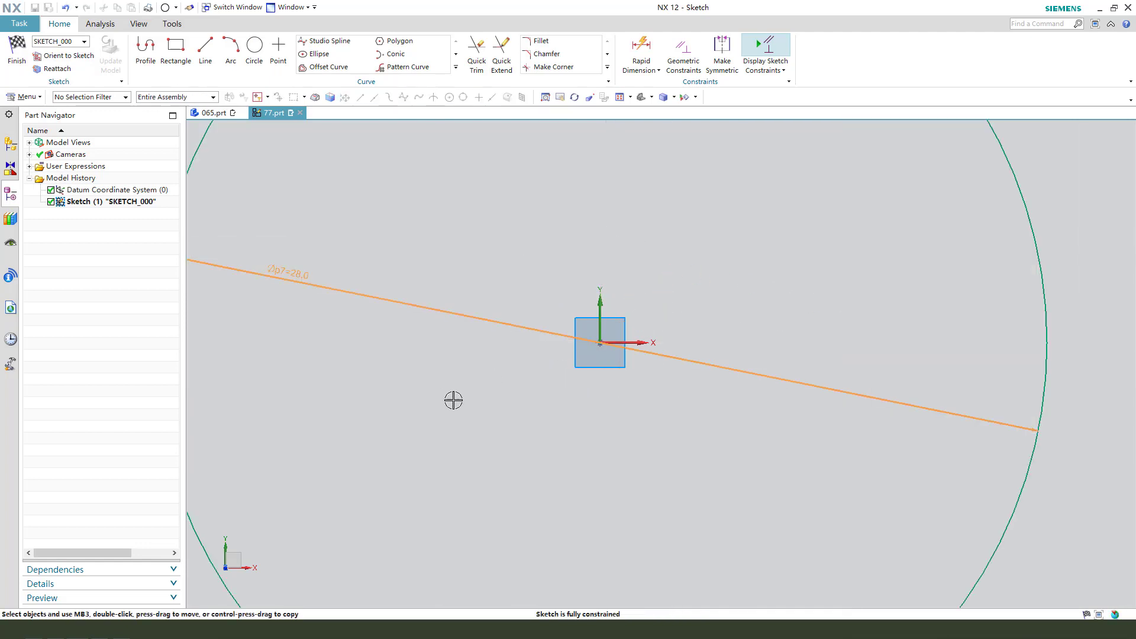
scroll(454, 395, "down", 5)
left_click_drag(409, 353, 664, 274)
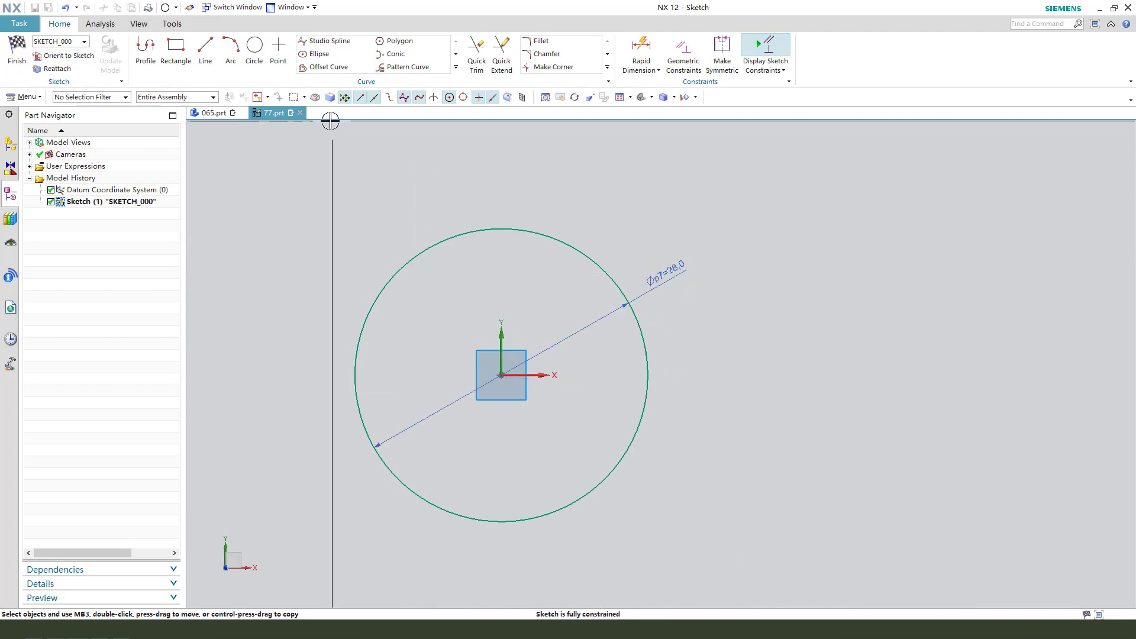
Draw a three-point arc of about 3.9 mm radius bulging outward from the circle's upper edge, with both ends on the circle
left_click(237, 48)
scroll(503, 190, "up", 2)
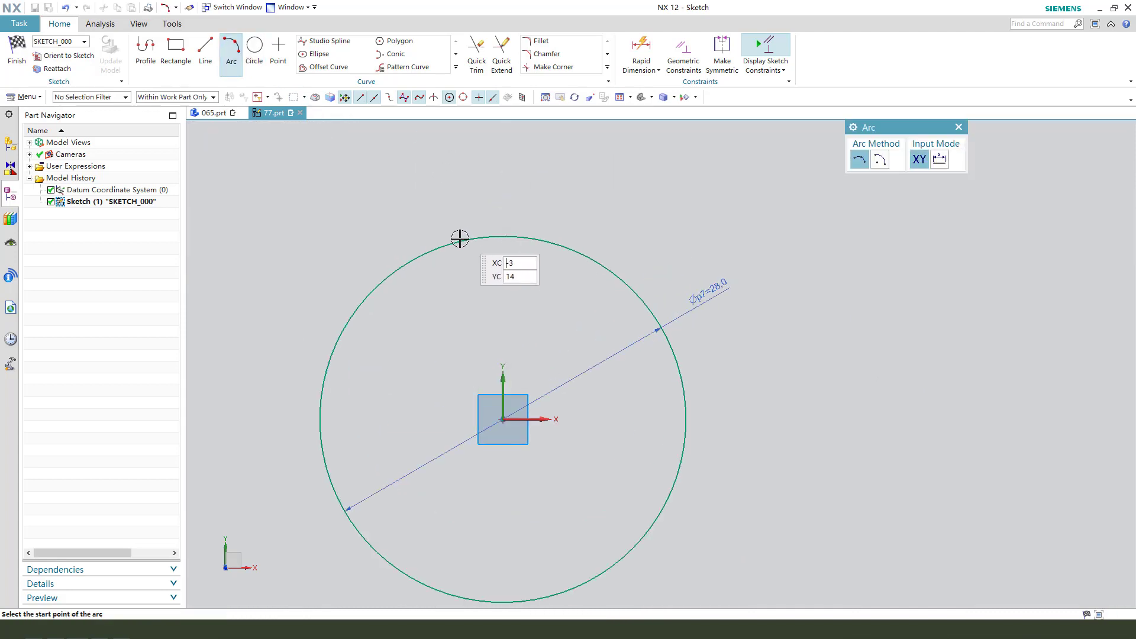
left_click(461, 240)
left_click(562, 244)
left_click(531, 204)
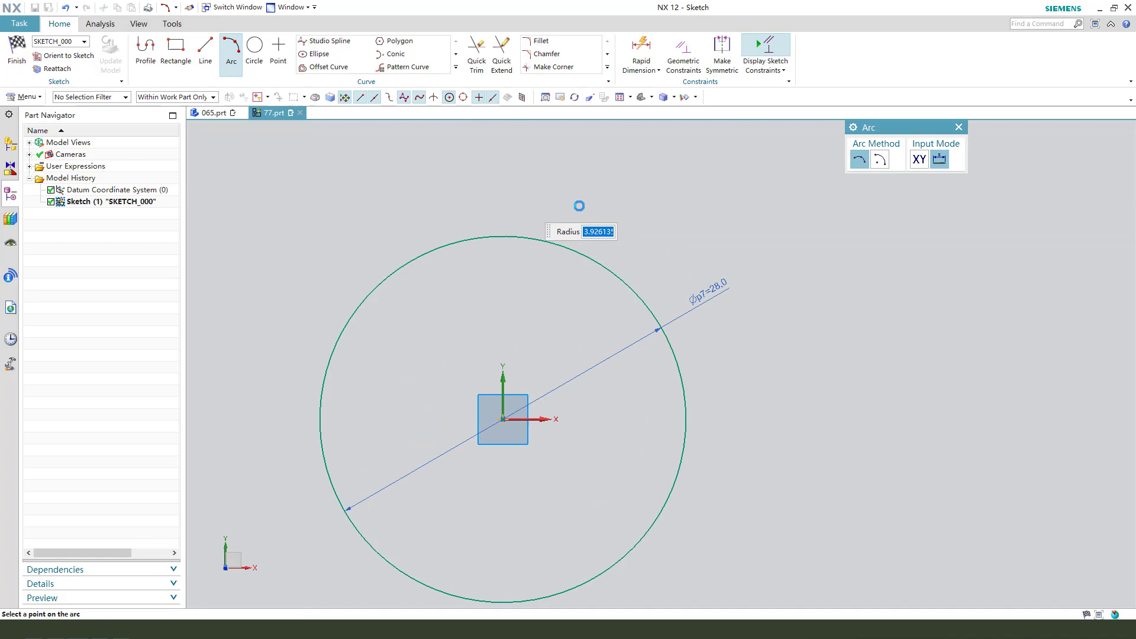
middle_click(578, 205)
scroll(524, 175, "down", 1)
Constrain the arc's centre to the sketch's vertical axis and set the arc's radius to 4 mm
left_click(515, 236)
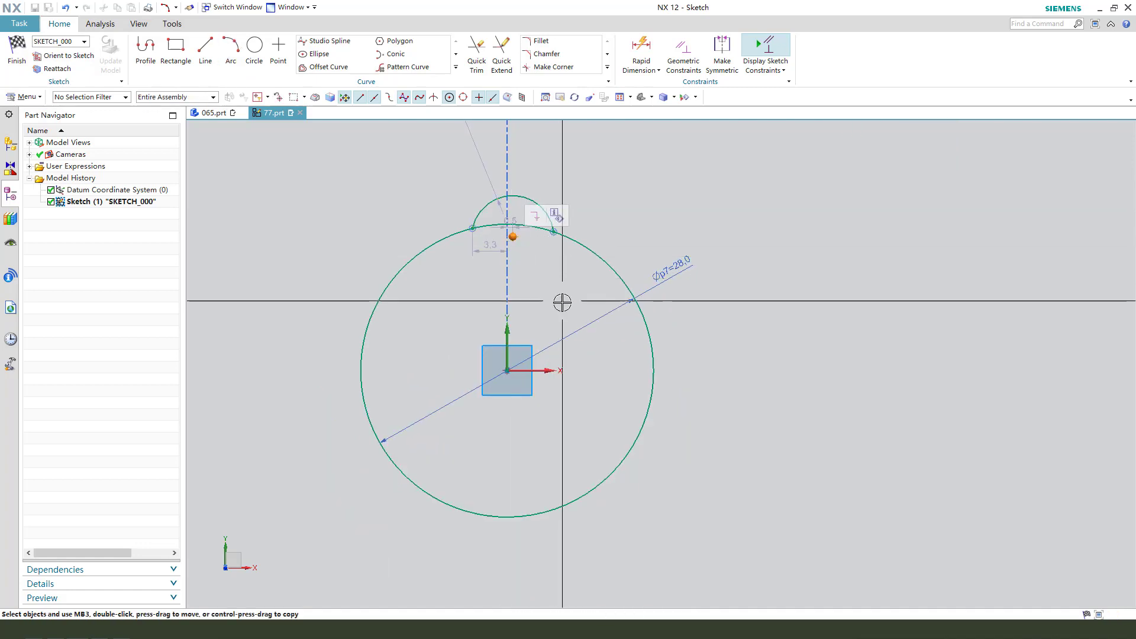
left_click(506, 331)
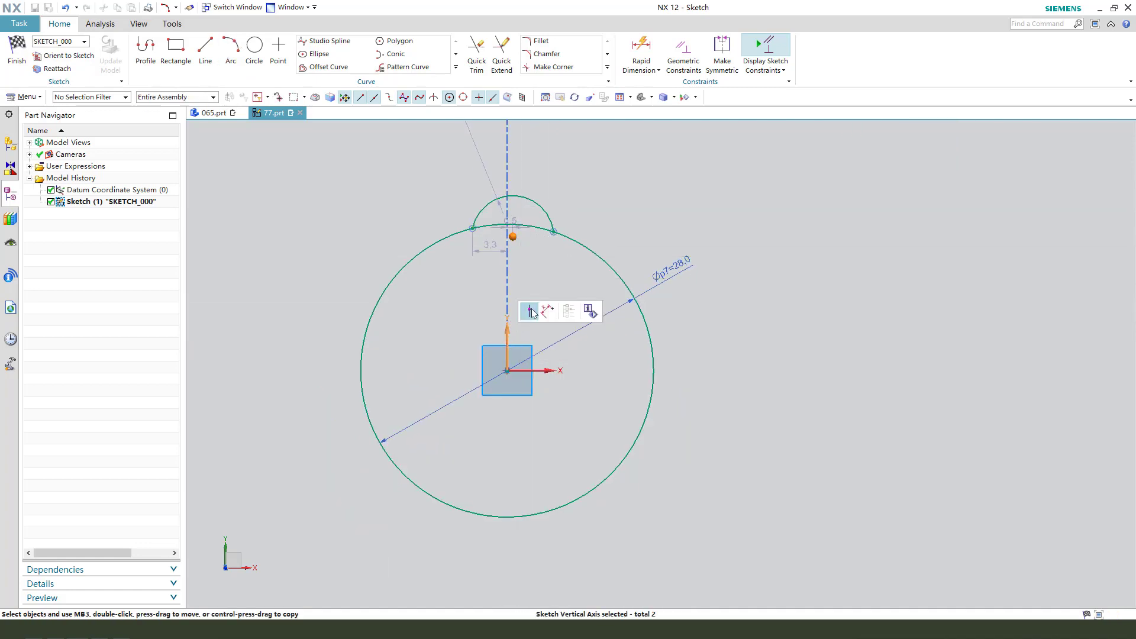
left_click(531, 312)
double_click(524, 178)
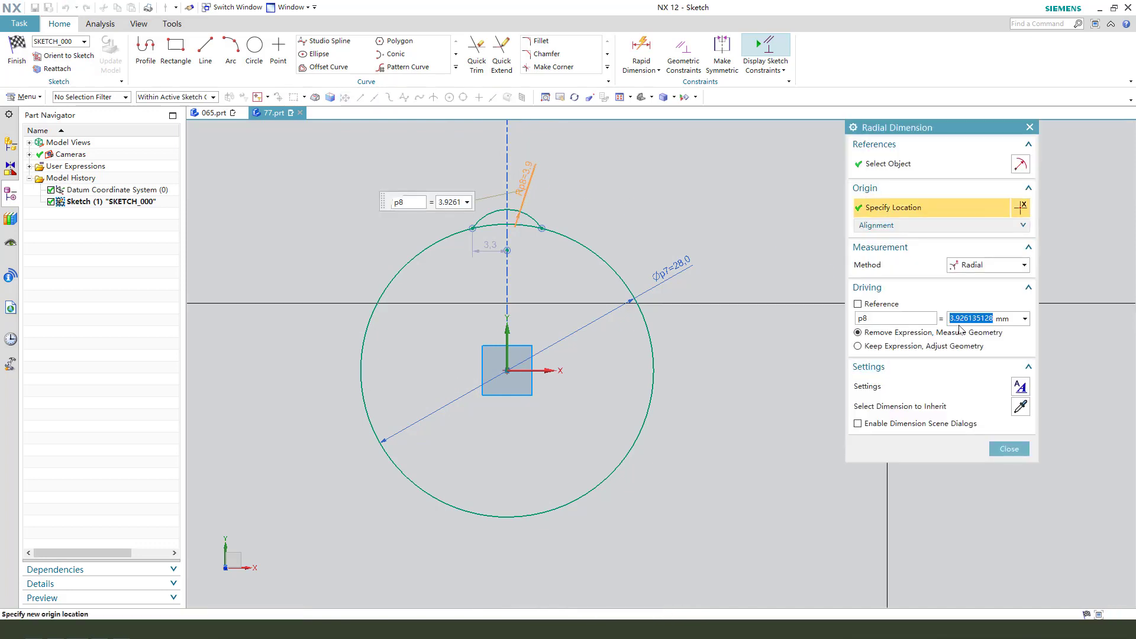
middle_click(530, 325)
scroll(505, 259, "up", 1)
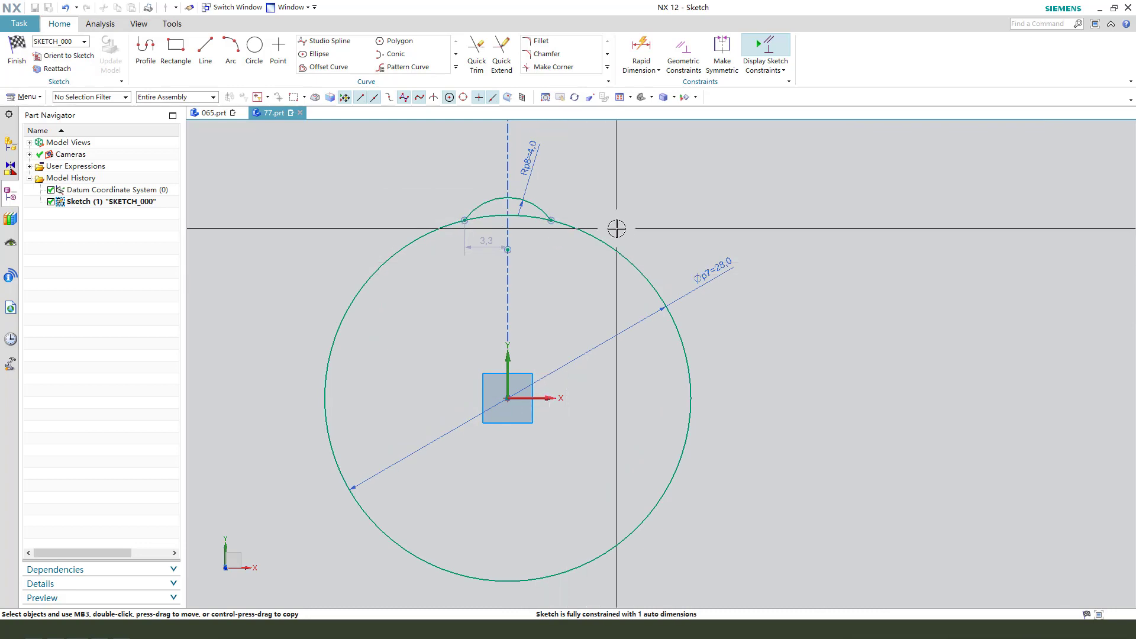
Align the arc's two endpoints horizontally and pull the arc to bulge slightly more beyond the circle
left_click(551, 221)
left_click(464, 221)
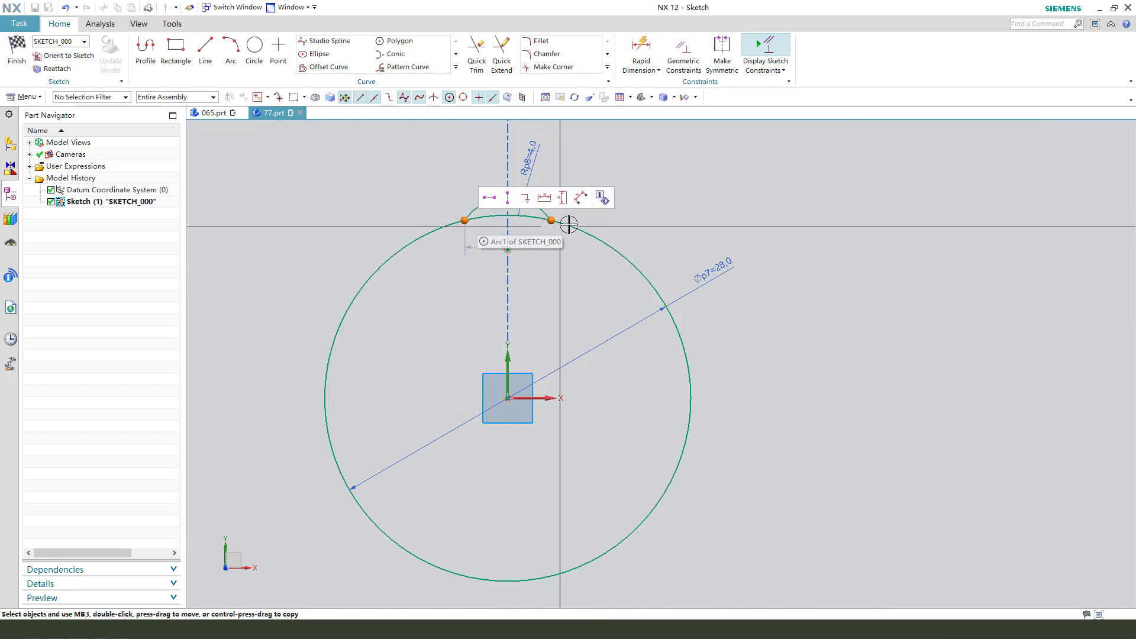
left_click(490, 198)
scroll(508, 199, "up", 2)
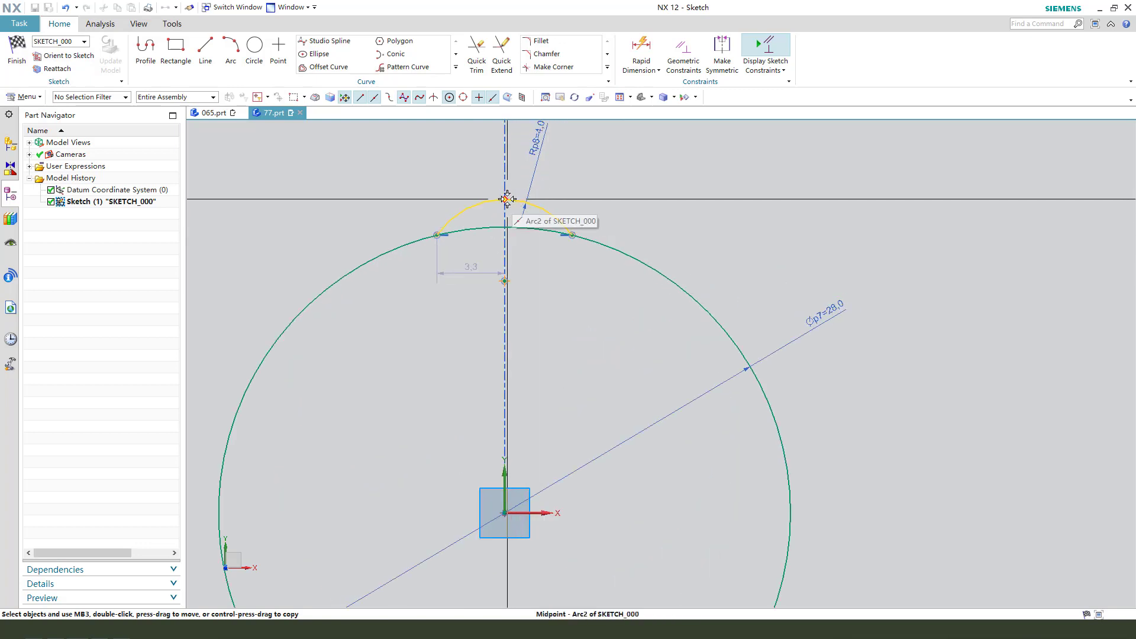
mouse_move(508, 199)
left_mouse_down()
mouse_move(507, 183)
mouse_move(506, 211)
left_mouse_up()
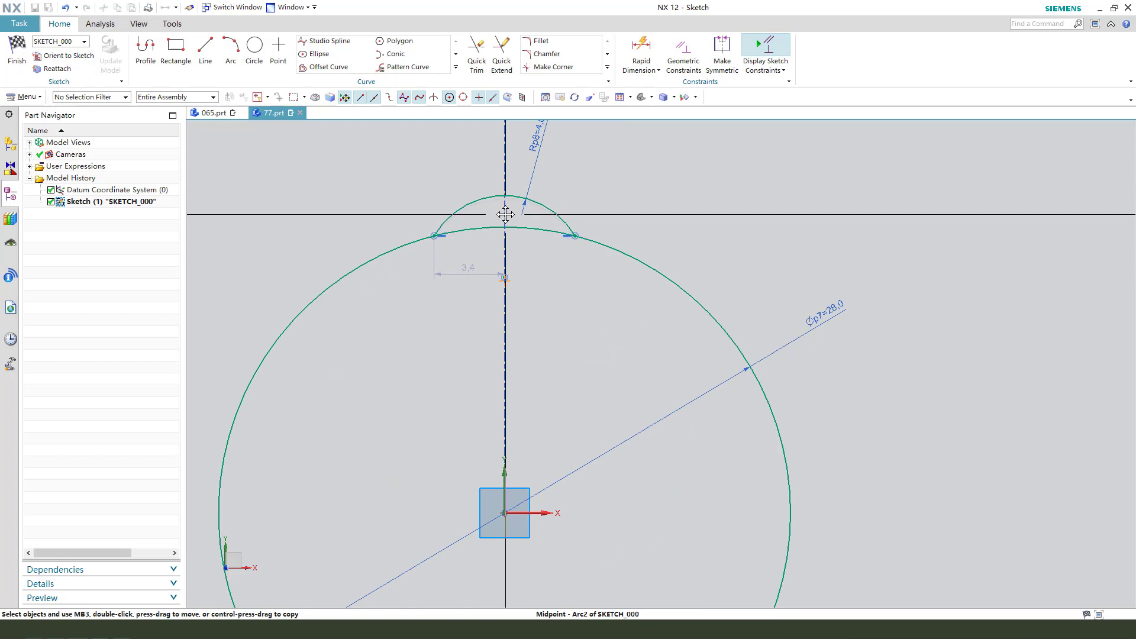
scroll(506, 212, "down", 2)
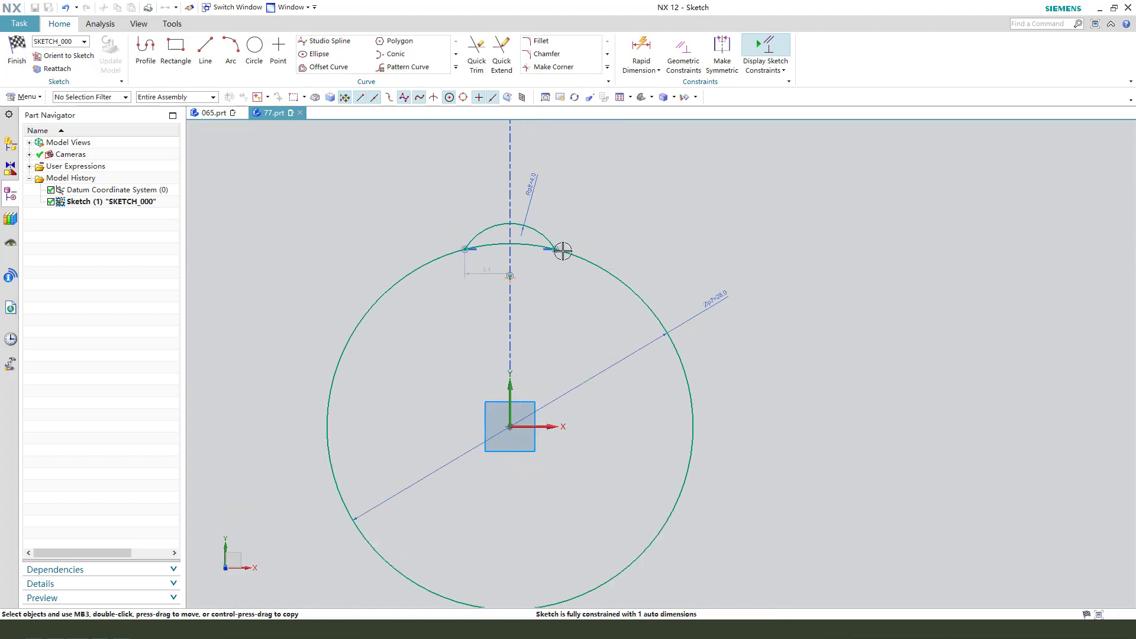
Add a rapid dimension for the height between the arc's crest and the circle's top, and set it to 2.5 mm
left_click(650, 51)
left_click(511, 224)
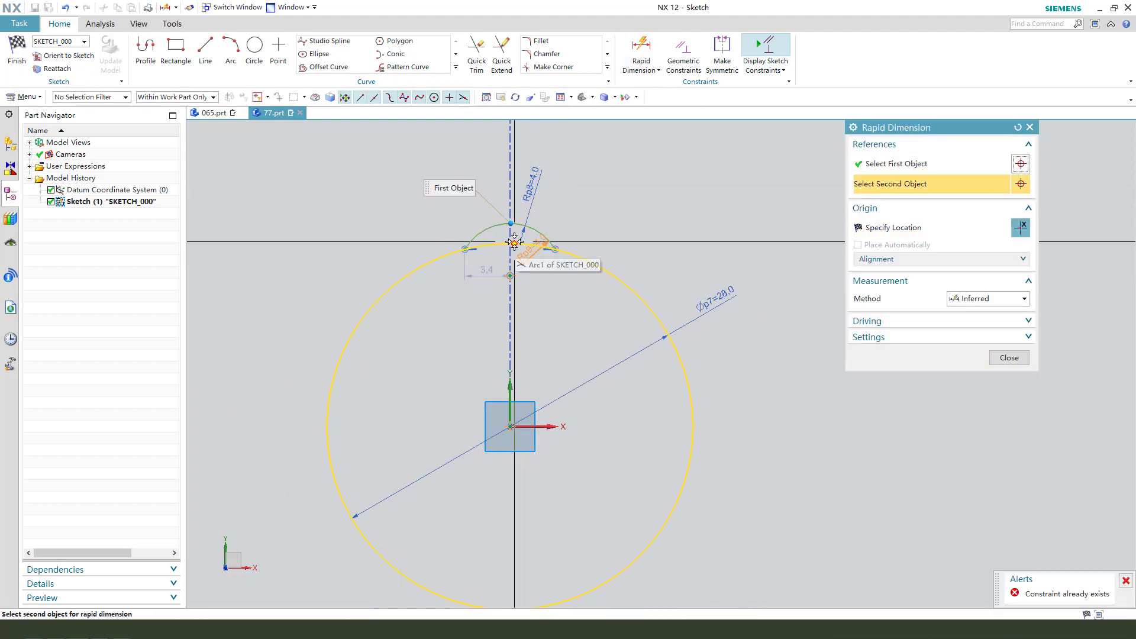
left_click(514, 243)
left_click(595, 232)
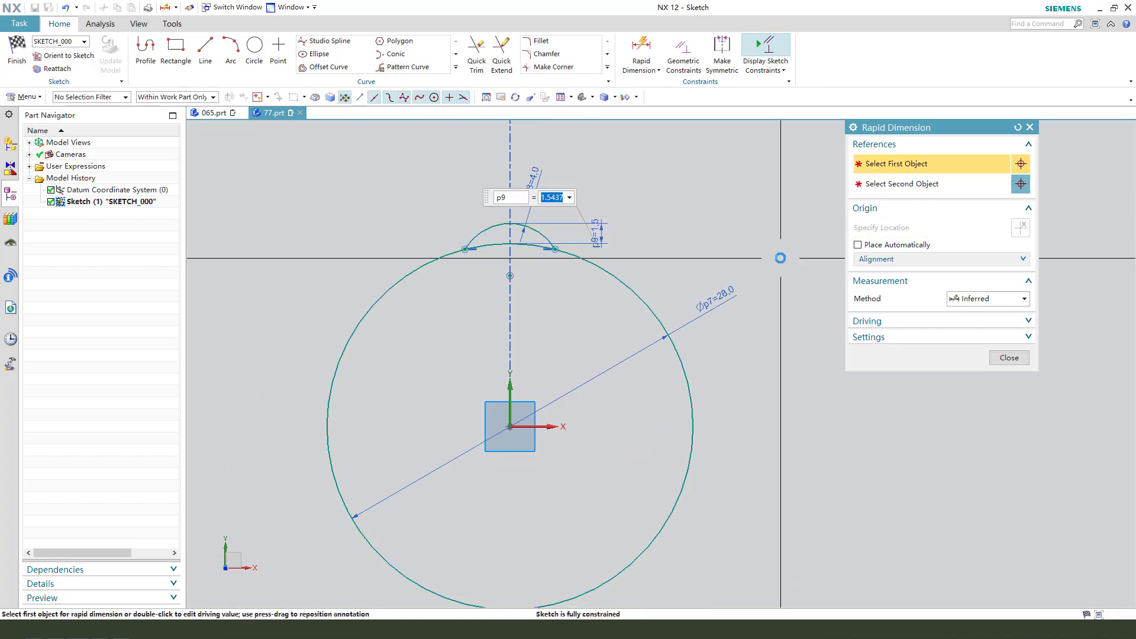
key("Return")
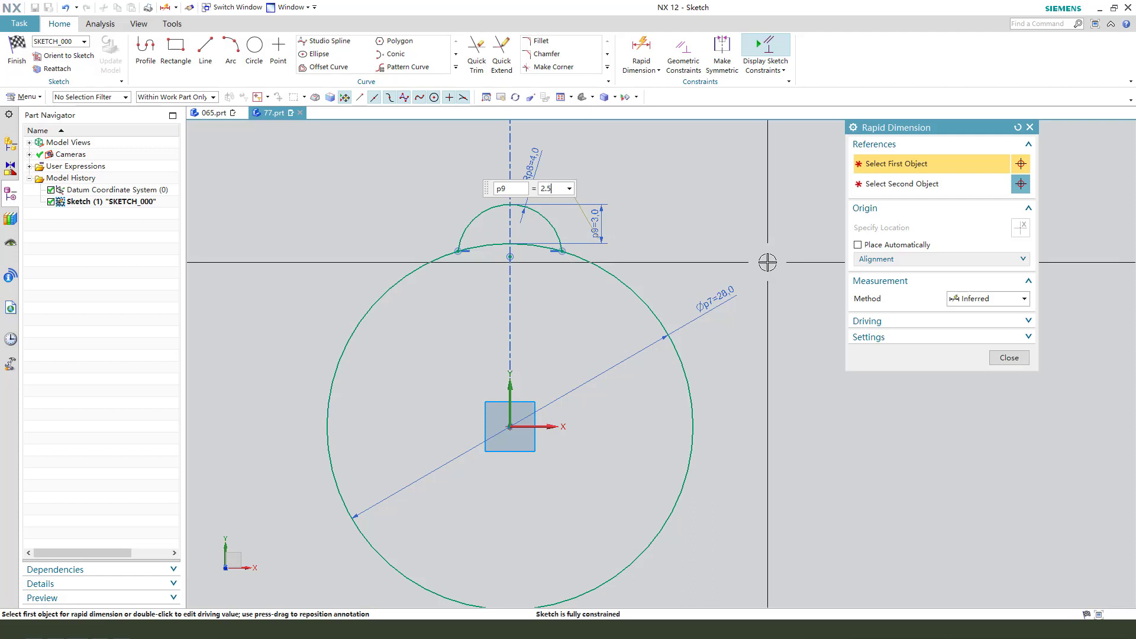
type("2.5")
key("Return")
left_click(1009, 357)
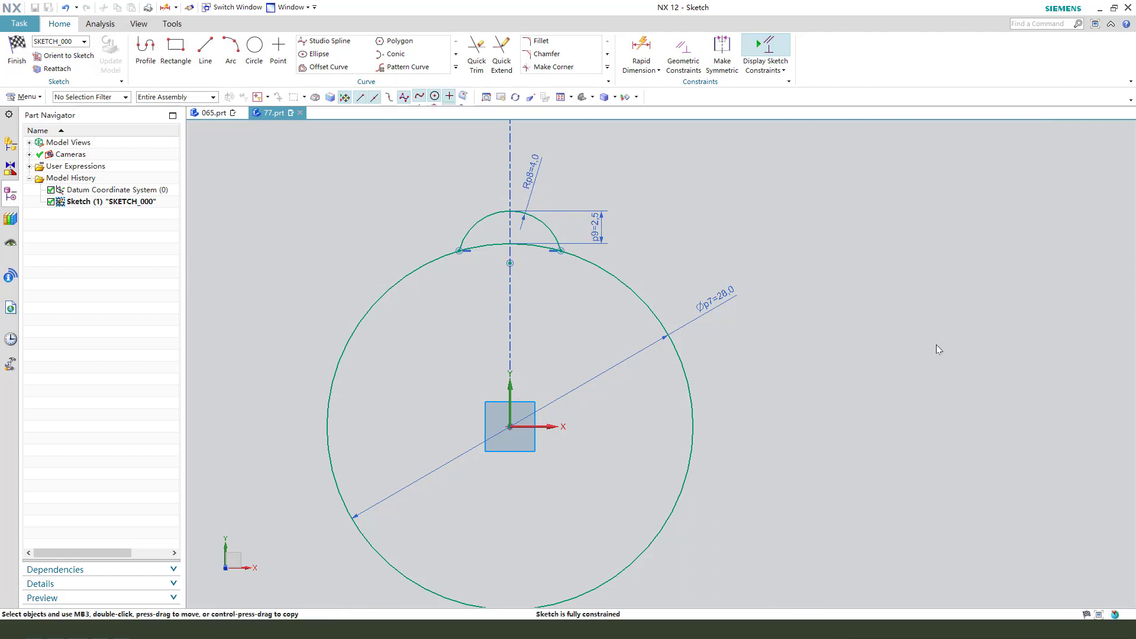
Convert the 28 mm circle to a reference curve
left_click(624, 280)
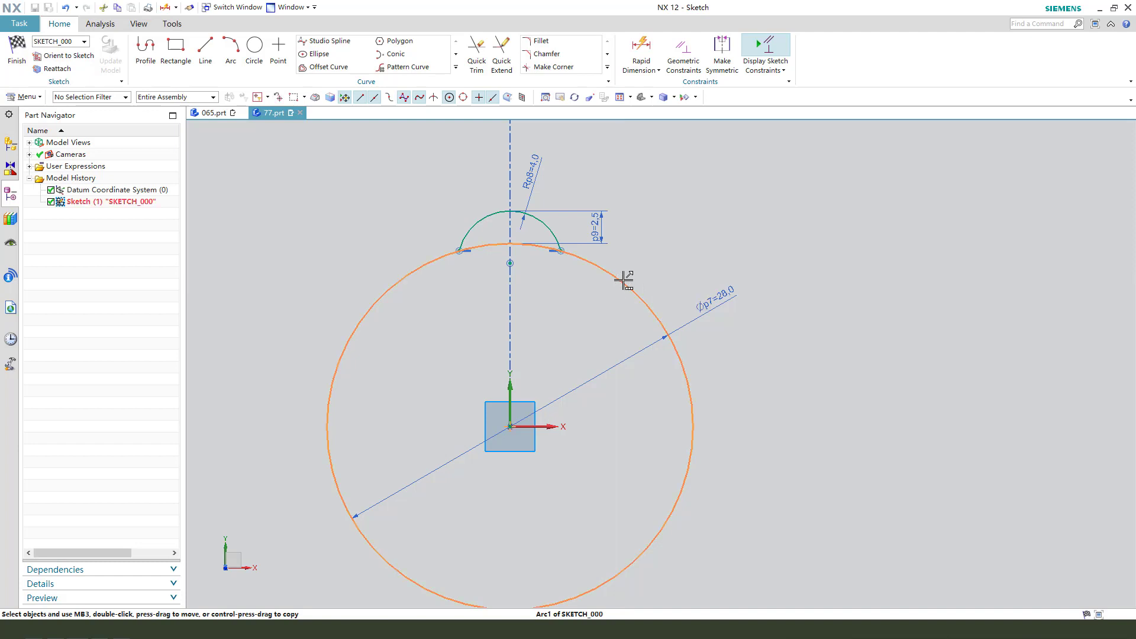
left_click(641, 300)
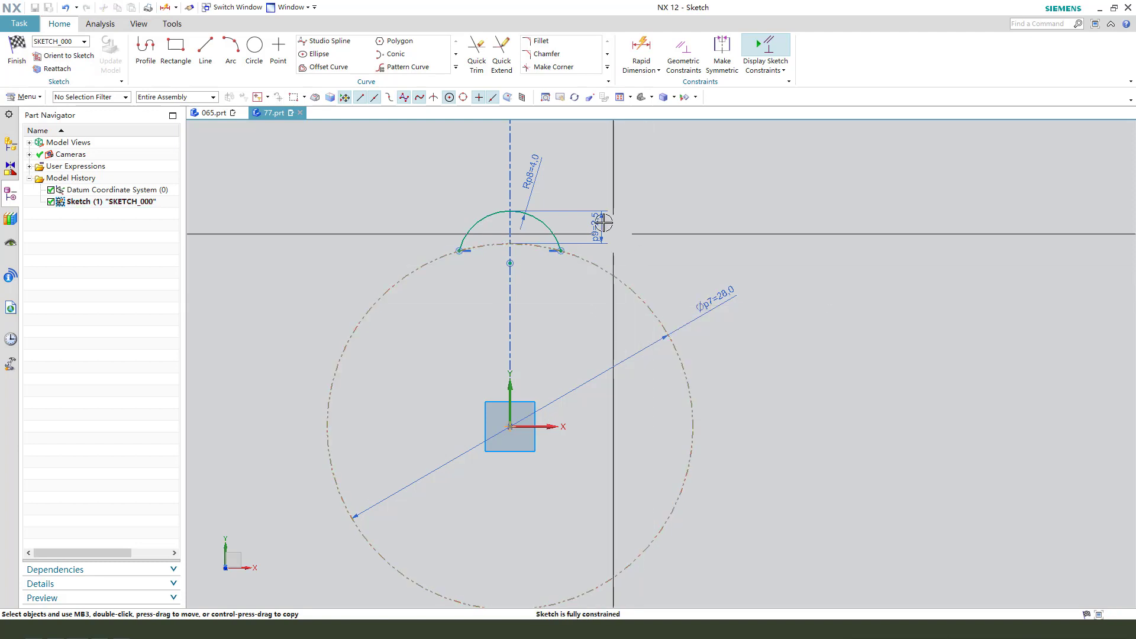
Pattern the arc in a circular layout about the reference circle's centre with a count of 12 over 360°
left_click(394, 68)
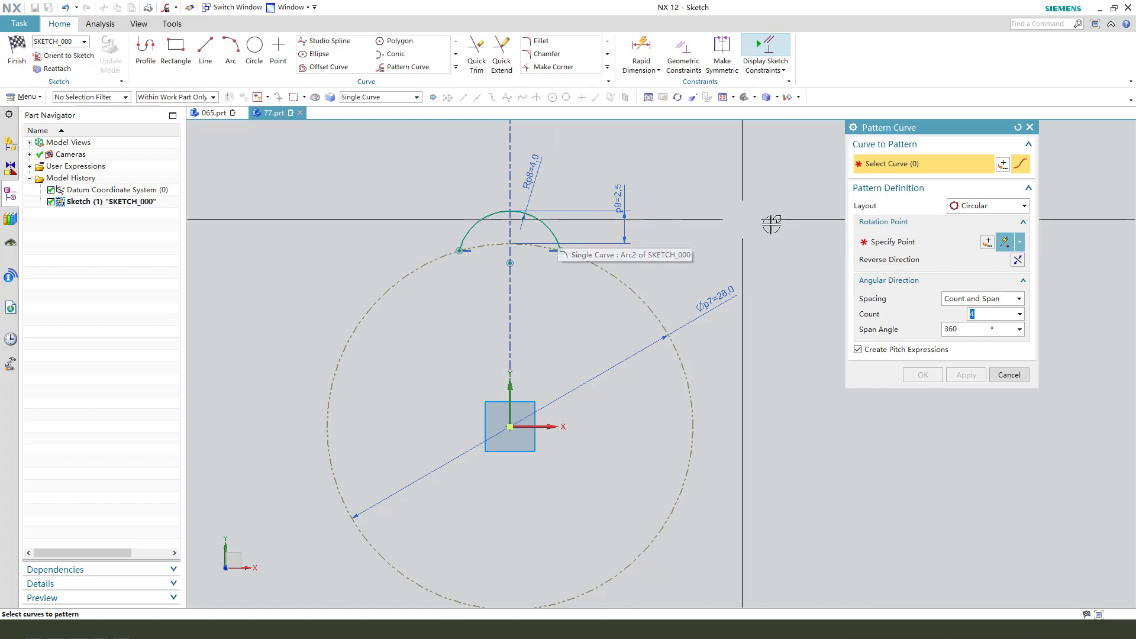
left_click(546, 223)
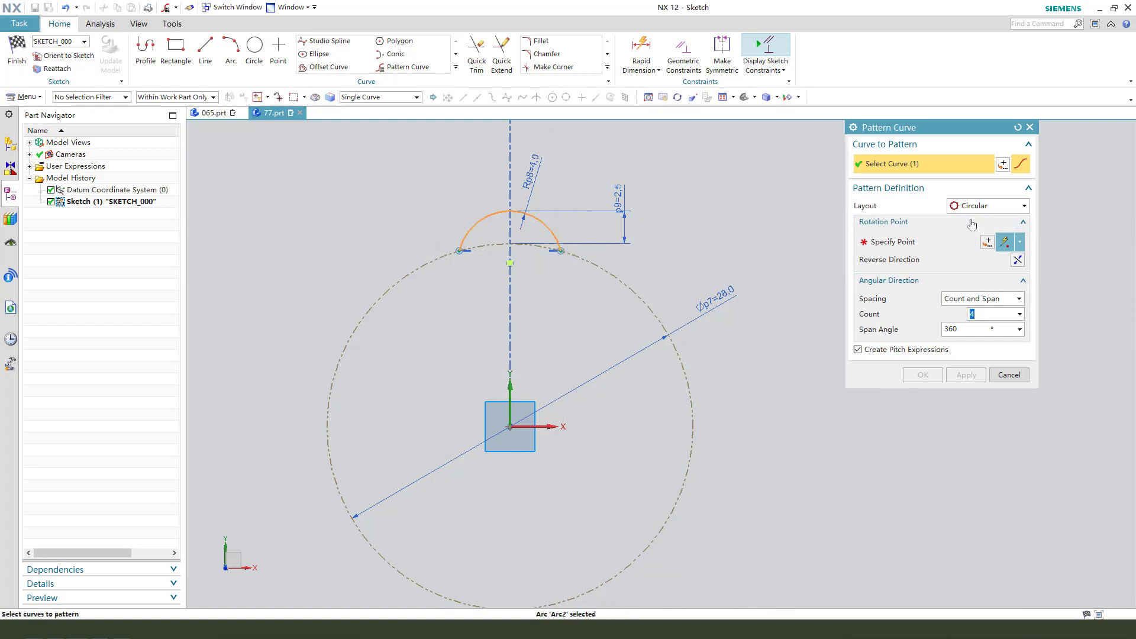
left_click(925, 243)
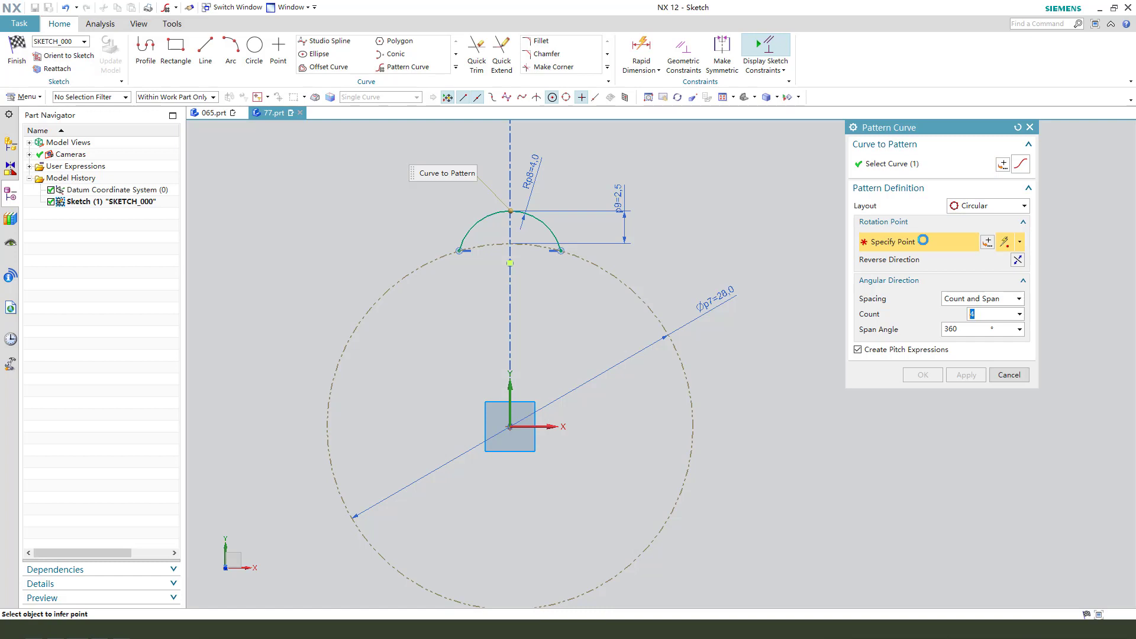
left_click(633, 301)
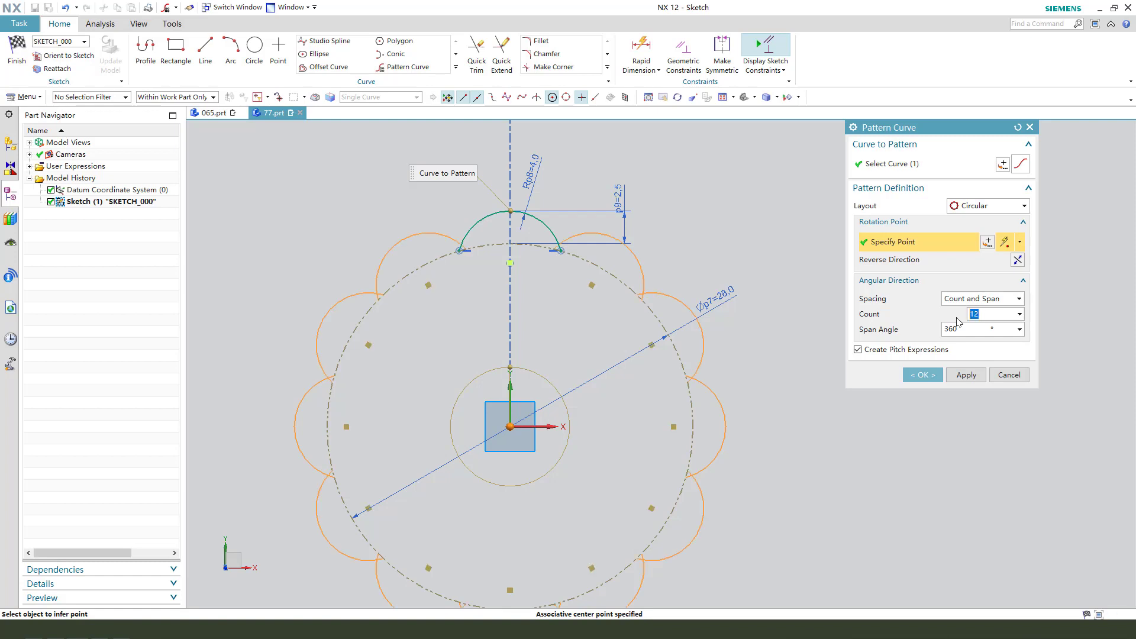
left_click(922, 375)
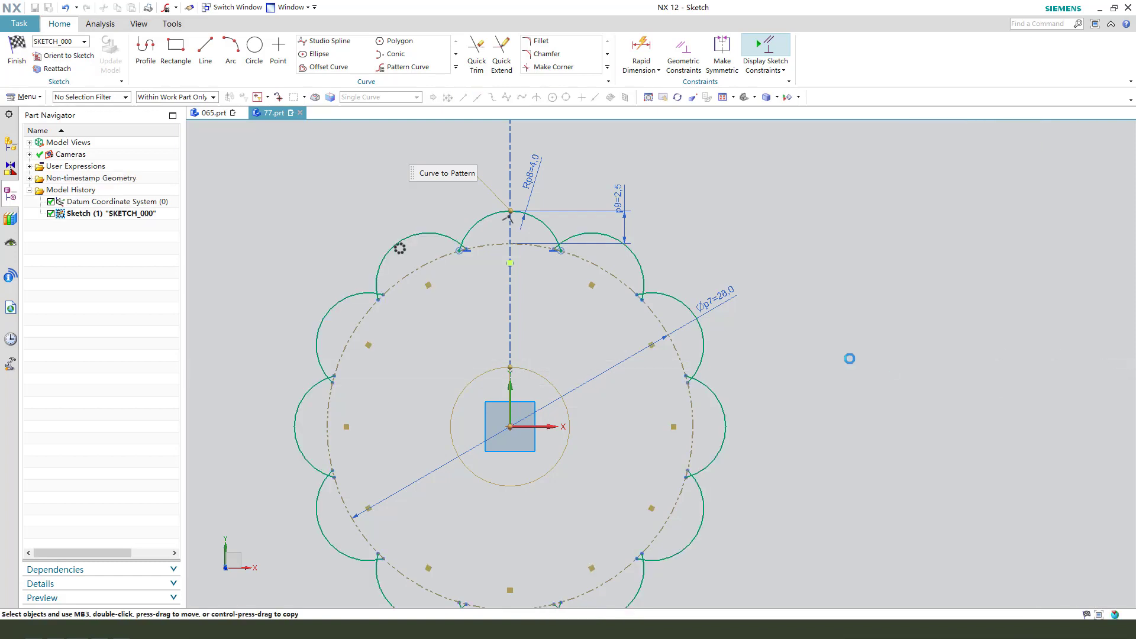
scroll(595, 177, "up", 1)
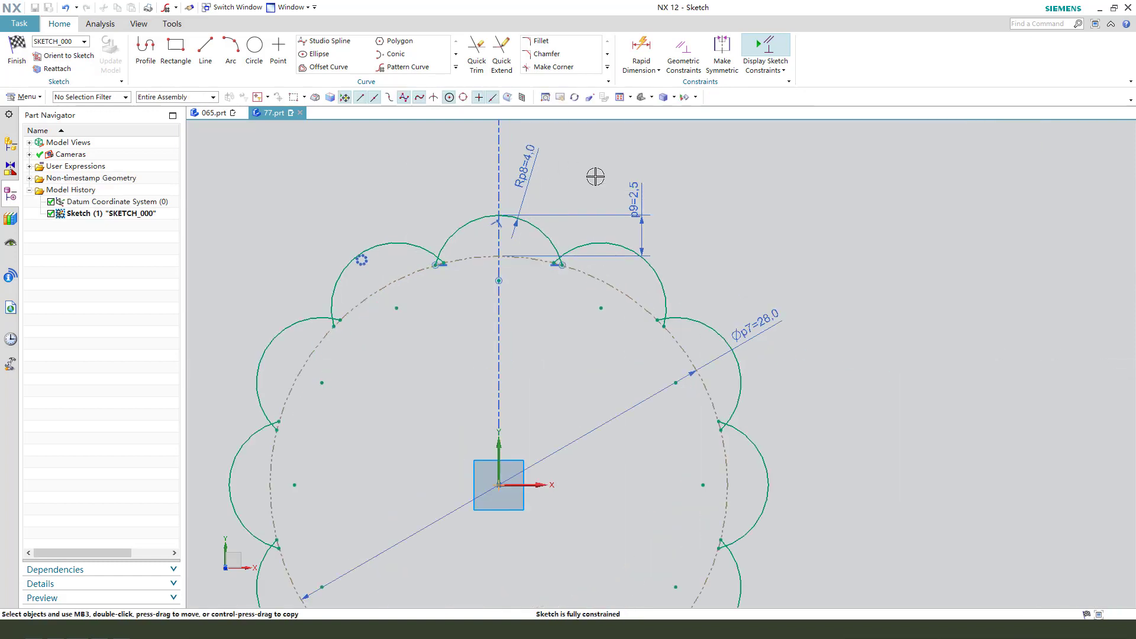
Delete the arc's 2.5 mm height dimension and make the adjoining endpoints of the original arc and its neighbouring copy coincident
left_click(639, 191)
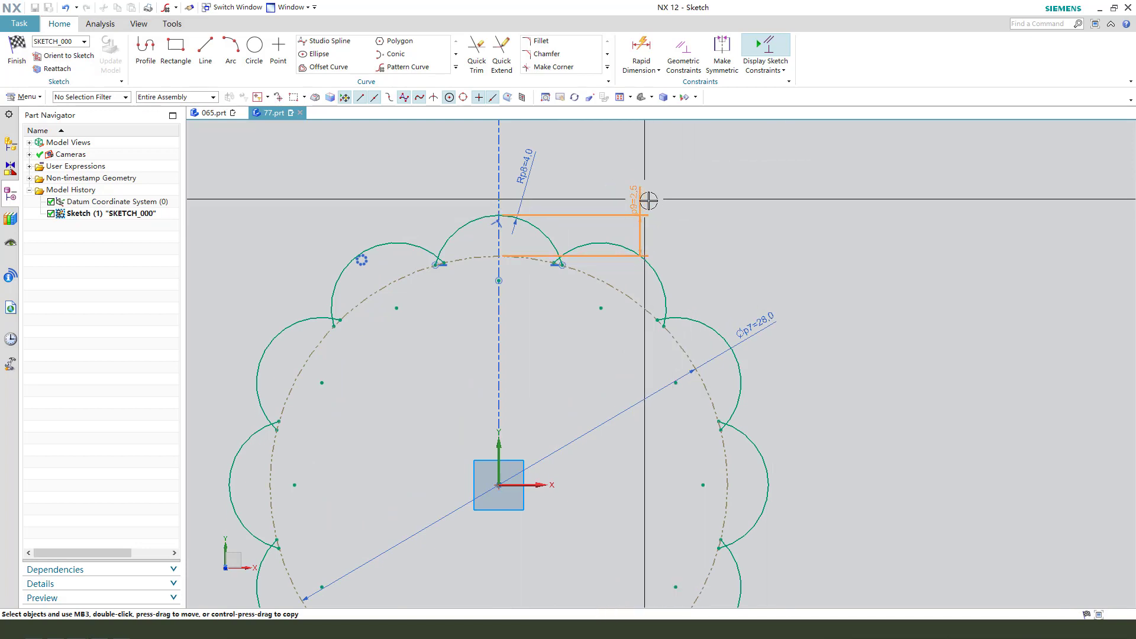
key("Delete")
scroll(551, 287, "up", 1)
scroll(552, 286, "up", 1)
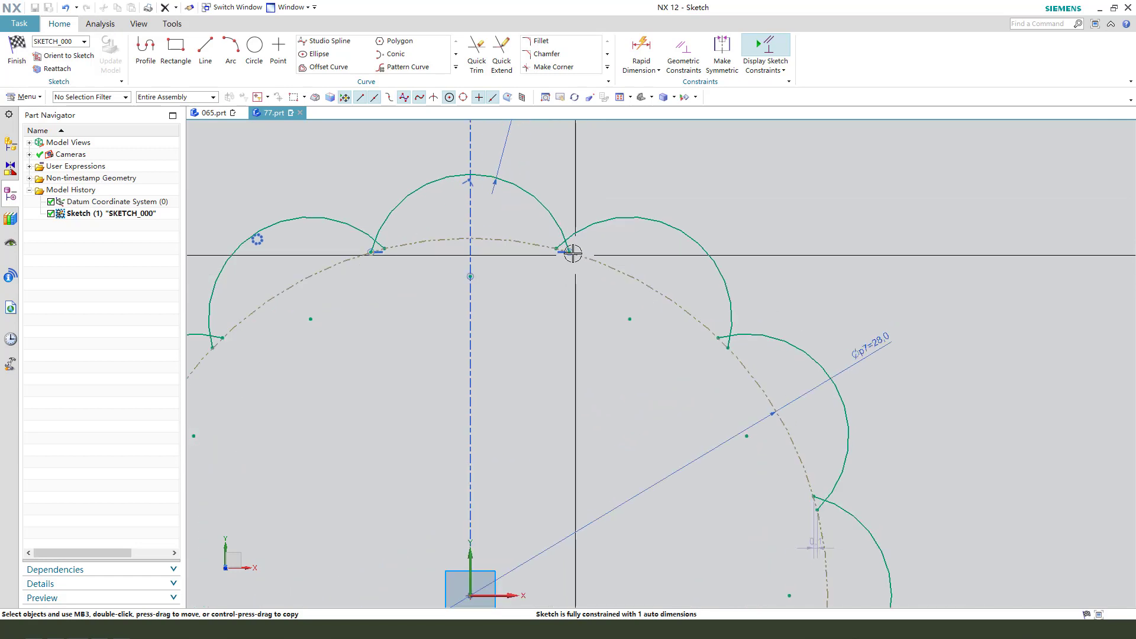
left_click(553, 246)
left_click(554, 247)
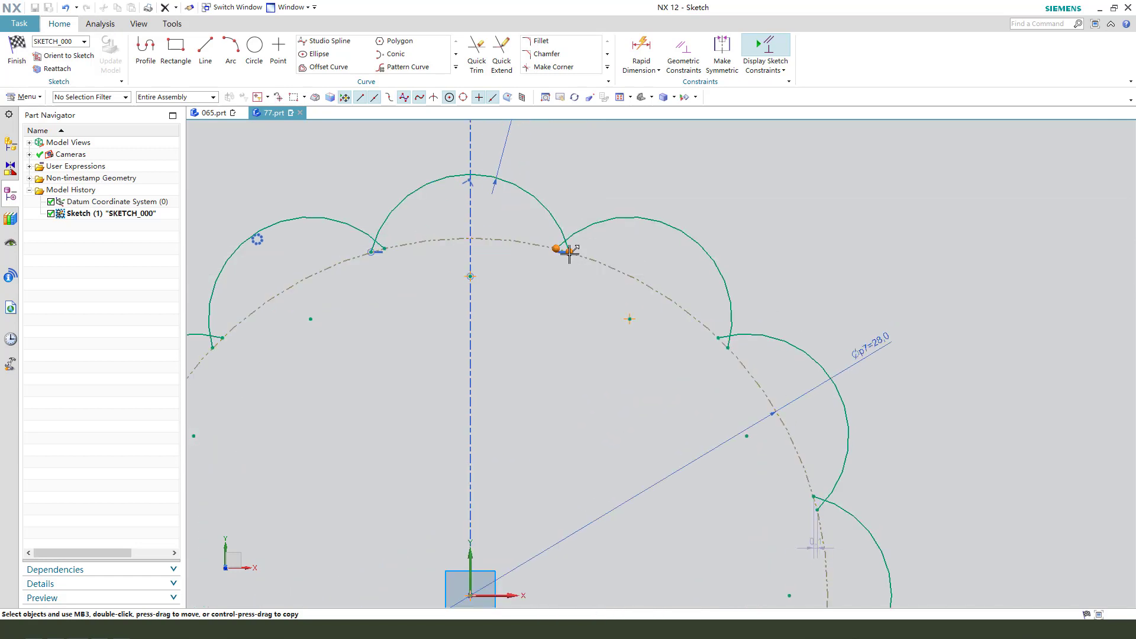
left_click(576, 227)
scroll(559, 214, "down", 4)
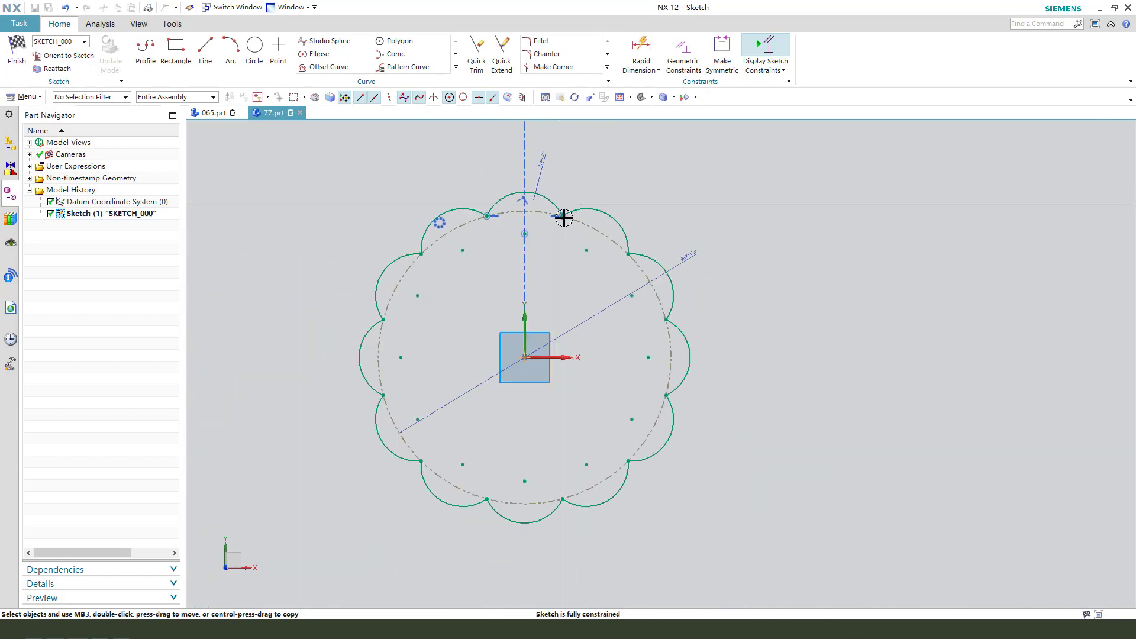
Move the arc's 4 mm radius and the circle's 28 mm diameter dimensions farther from the scalloped profile and finish the sketch
left_click_drag(548, 164, 548, 153)
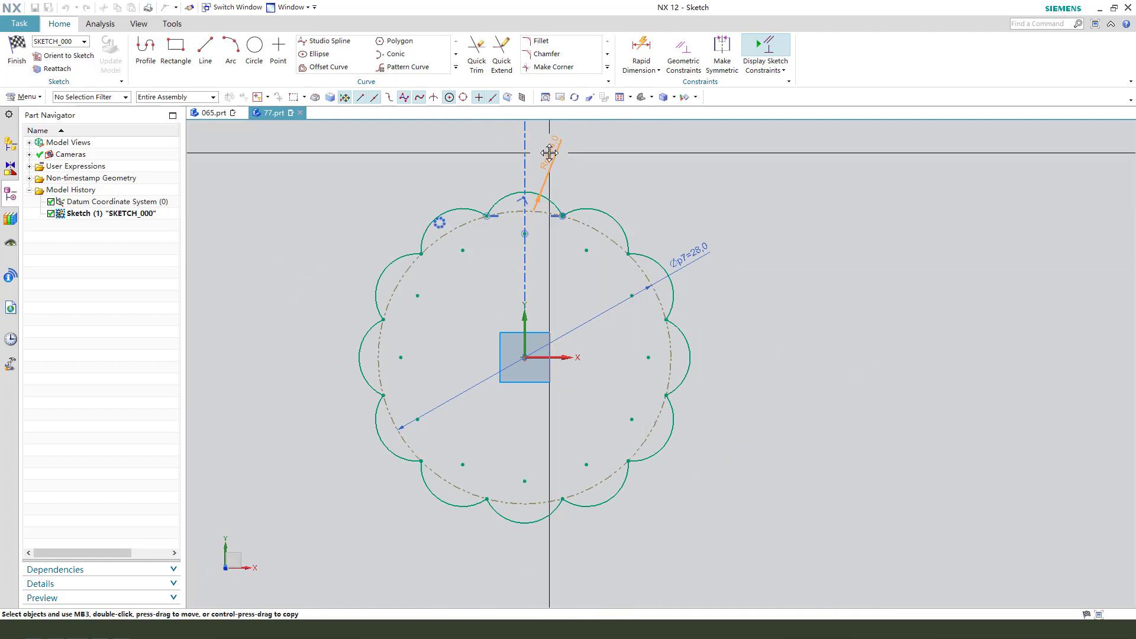
left_click_drag(693, 254, 725, 248)
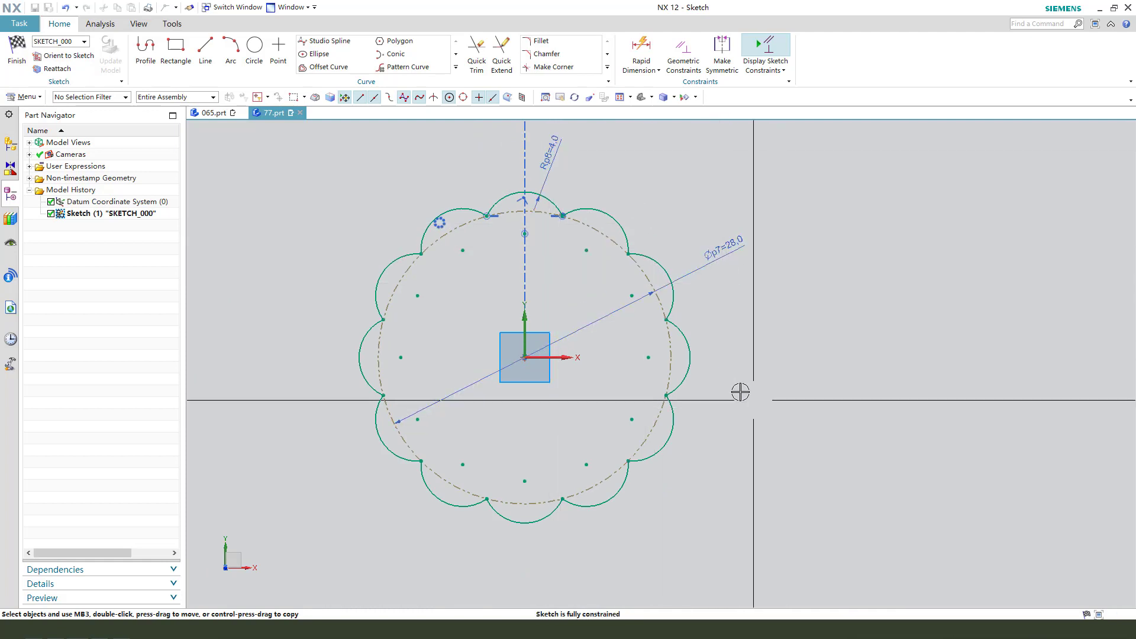
left_click(17, 53)
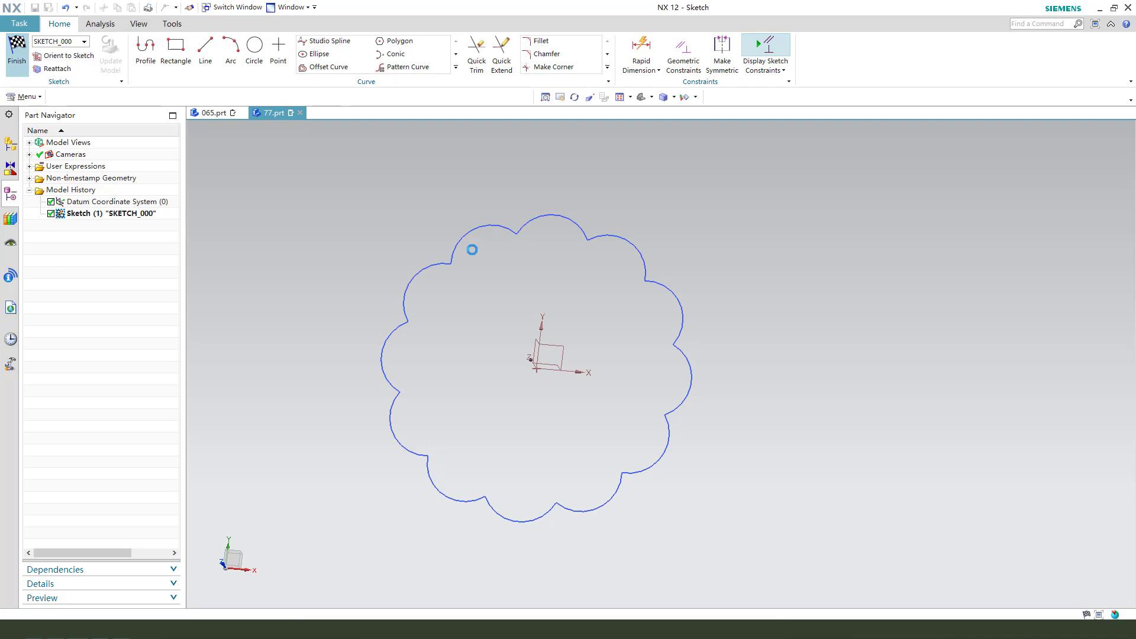
key("x")
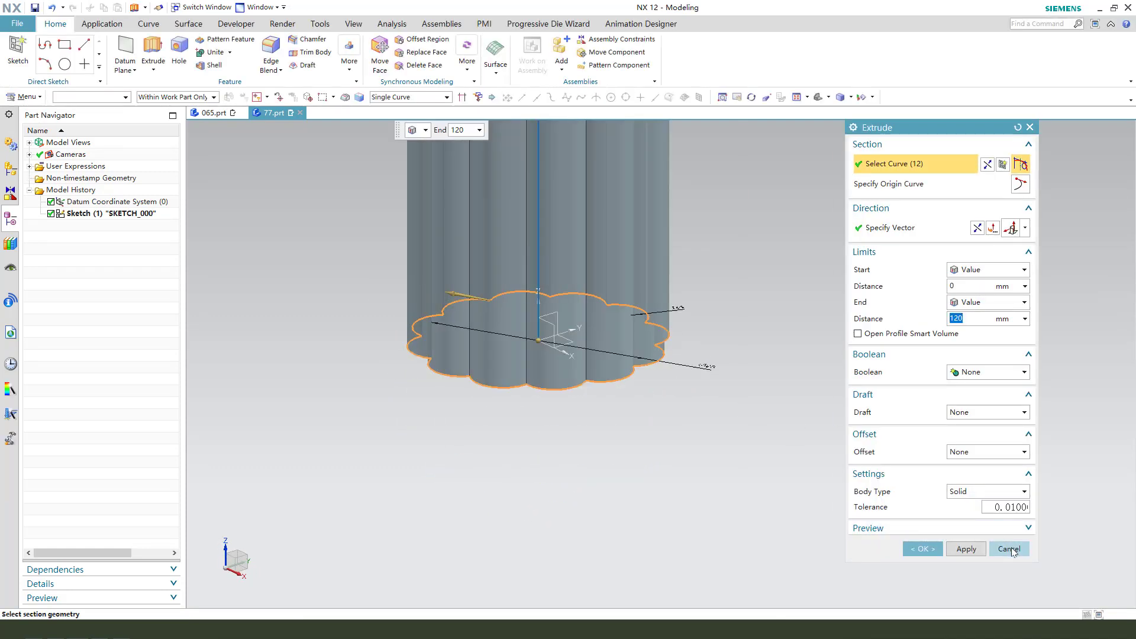
left_click(1010, 549)
left_click(468, 331)
Start an extrude section sketch on the YZ datum plane and draw a vertical line about 20.5 mm long up from the origin
mouse_move(538, 454)
middle_mouse_down()
mouse_move(581, 420)
mouse_move(521, 413)
mouse_move(500, 444)
middle_mouse_up()
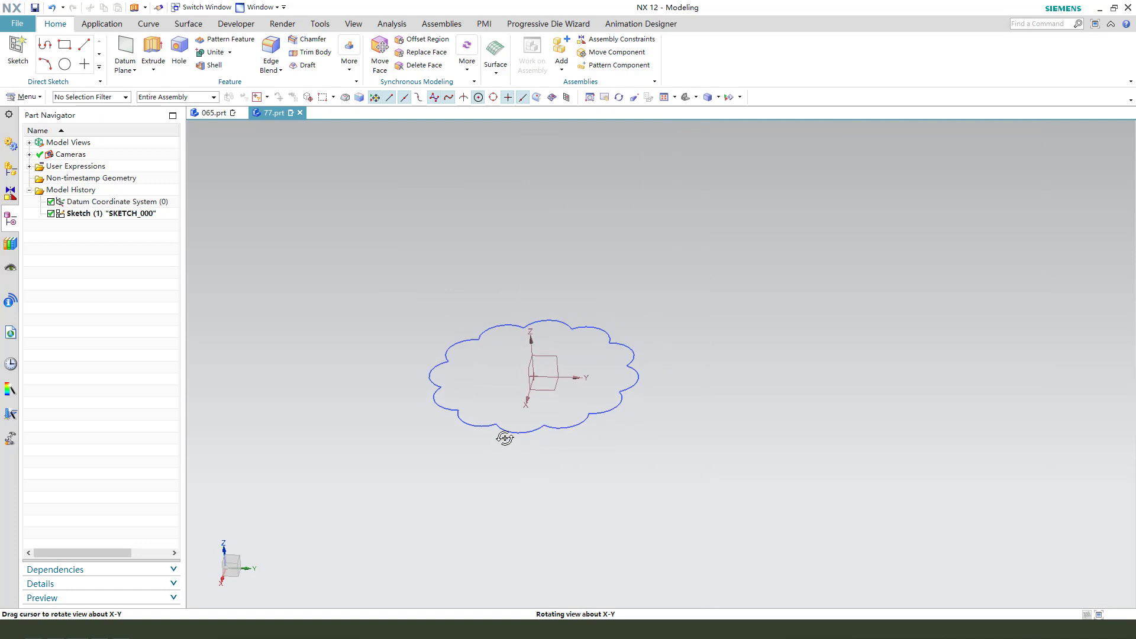
left_click(153, 48)
left_click(524, 367)
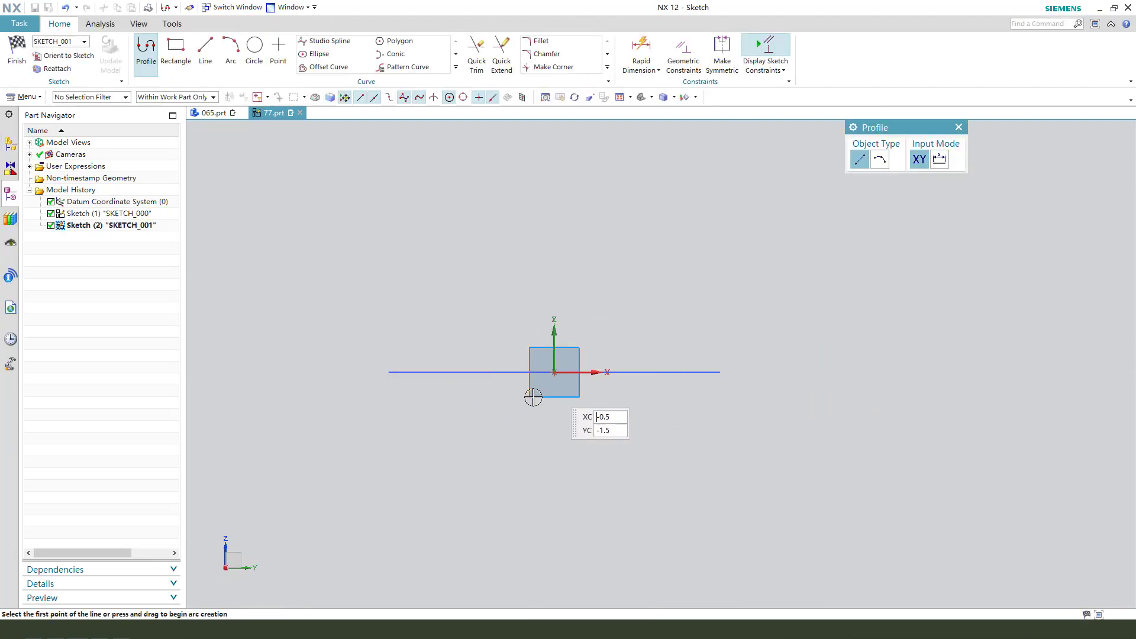
left_click(205, 52)
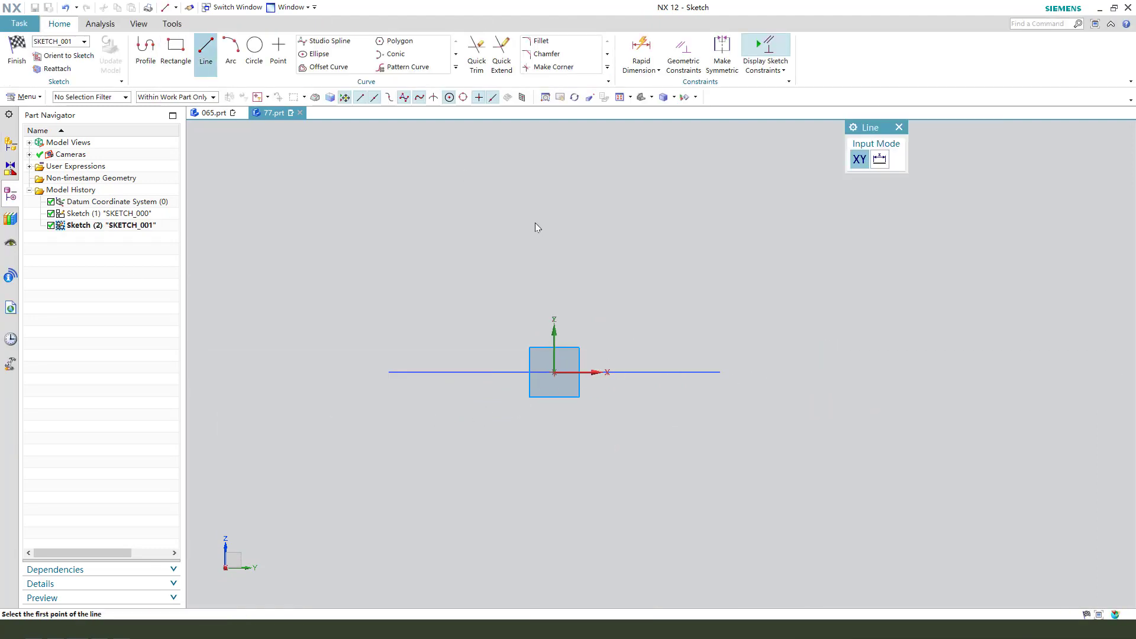
left_click(553, 371)
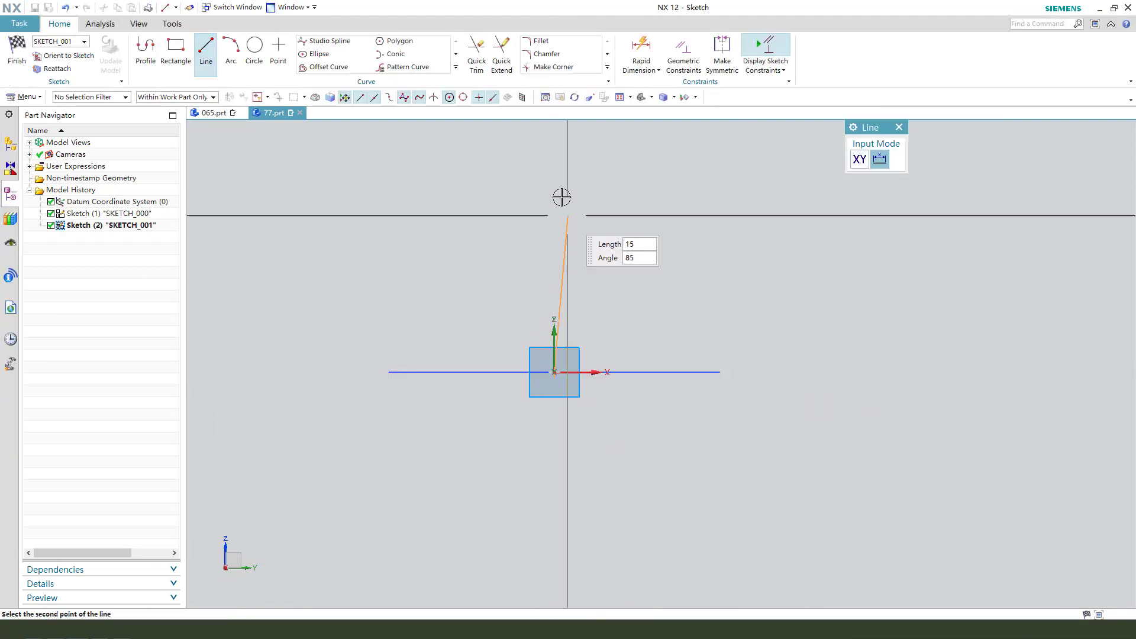
left_click(550, 157)
key("Escape")
scroll(466, 296, "down", 2)
Set the vertical line's length to 45 mm and place its dimension clear of the line on the side away from +Y
left_click_drag(546, 274, 408, 268)
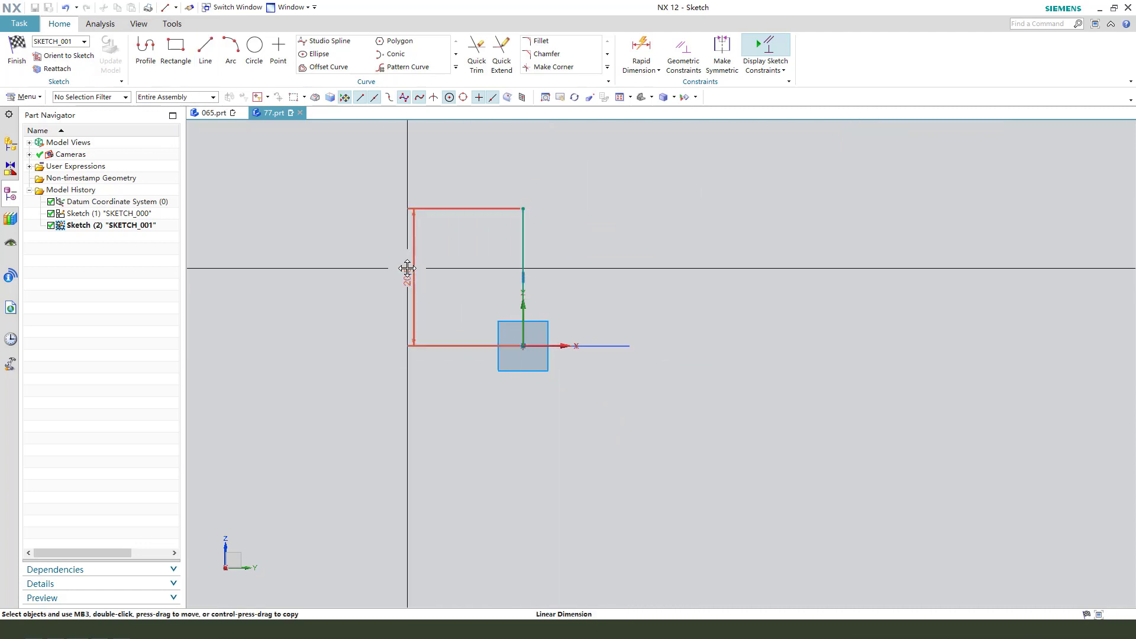
double_click(407, 268)
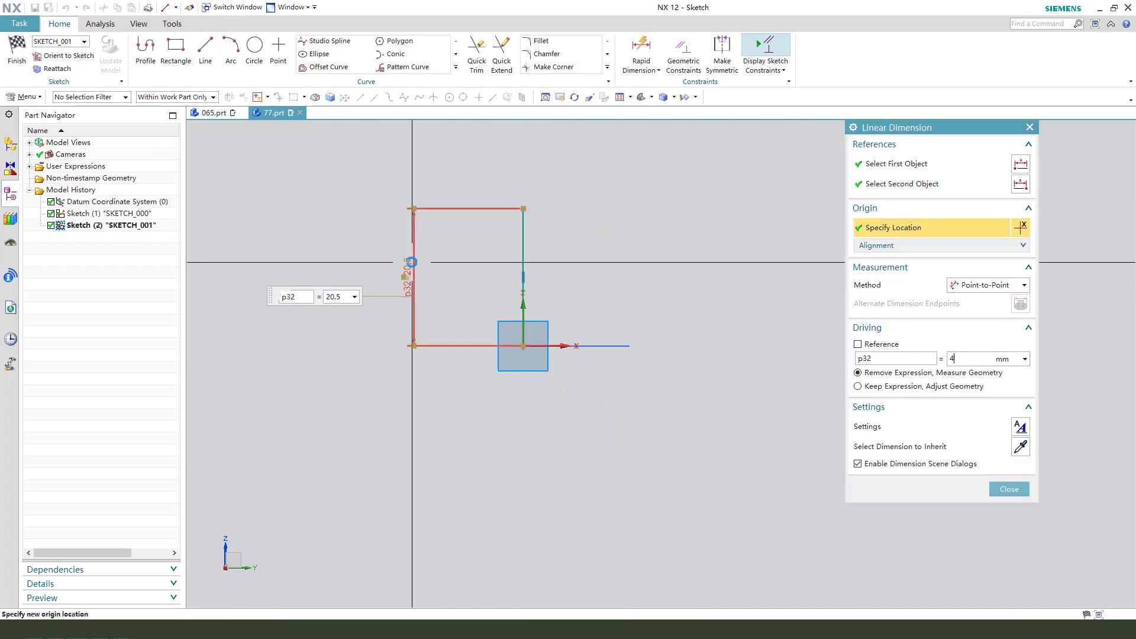
key("Return")
middle_click(495, 506)
scroll(463, 479, "down", 3)
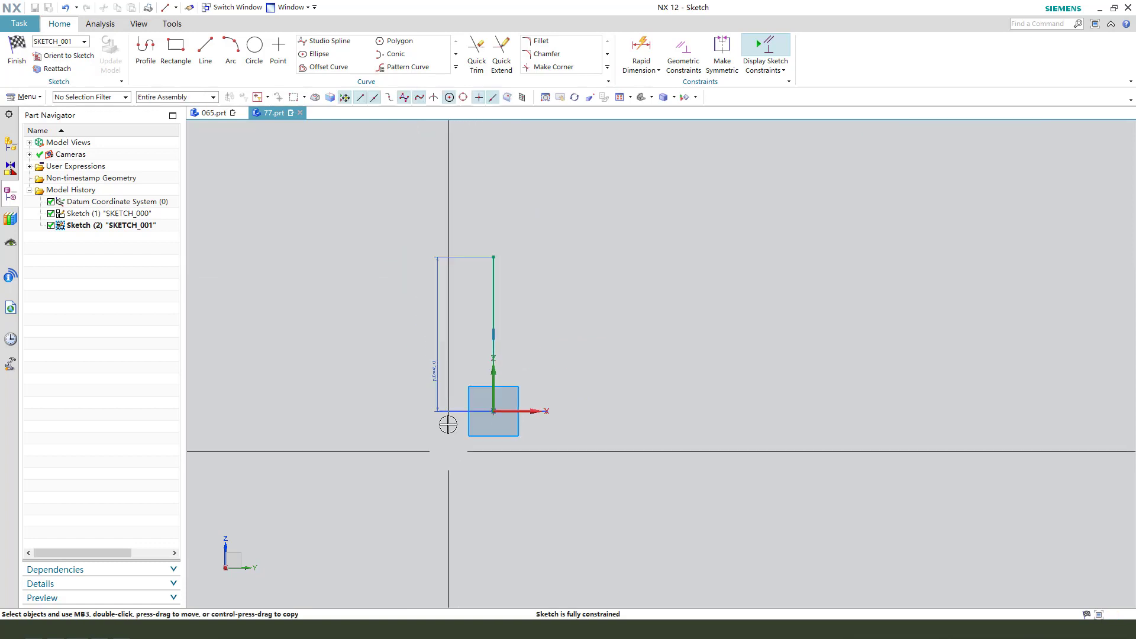
left_click_drag(444, 370, 393, 330)
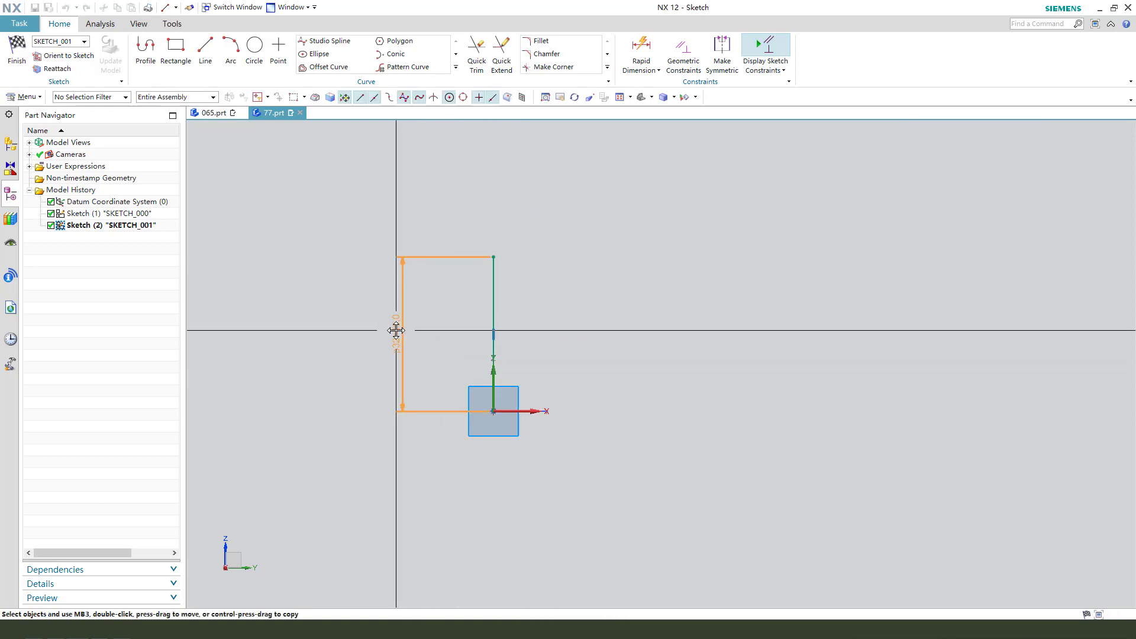
Draw two connected three-point arcs beside the line, the upper about R30 bulging outward and the lower about R31 curving inward
left_click(231, 49)
scroll(566, 271, "up", 1)
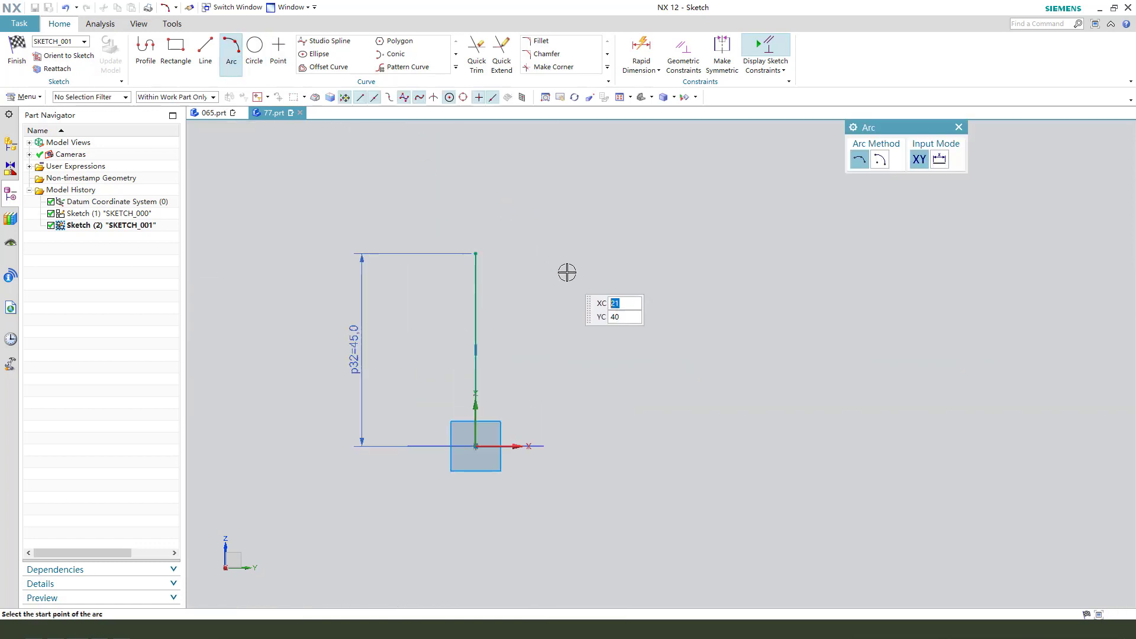
left_click(549, 242)
left_click(570, 358)
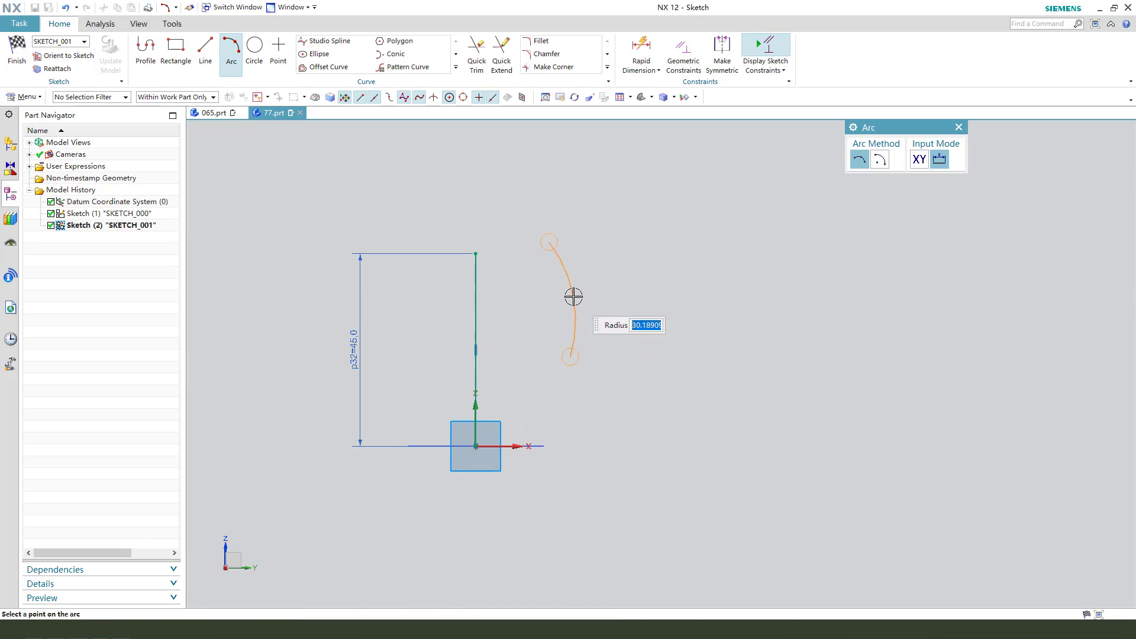
left_click(574, 298)
left_click(572, 357)
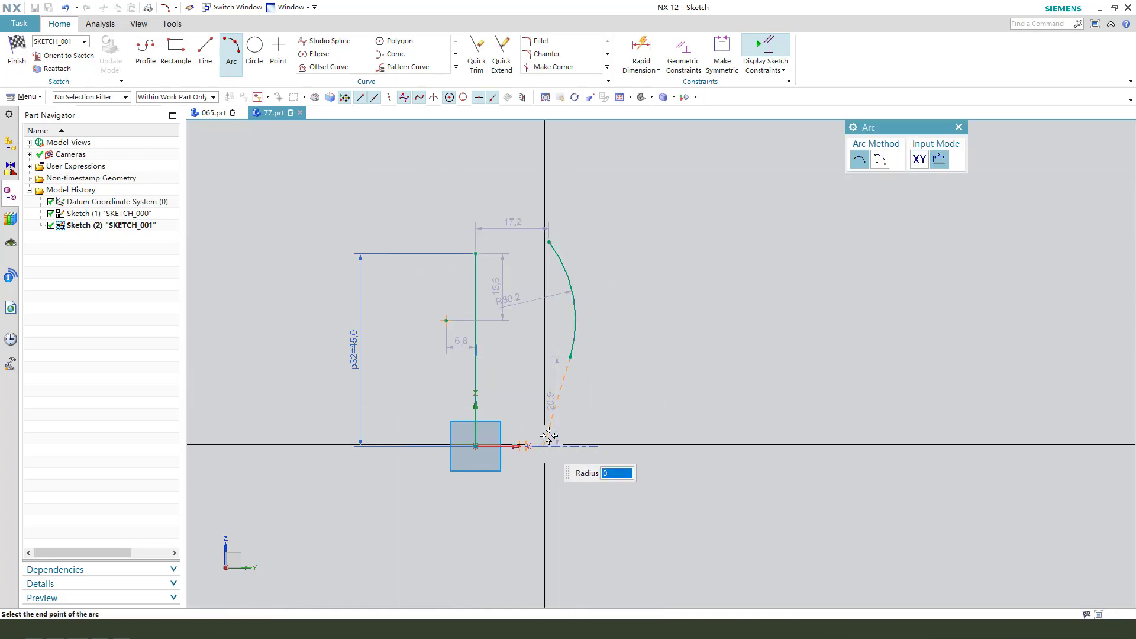
left_click(544, 445)
left_click(550, 398)
key("Escape")
scroll(601, 365, "up", 2)
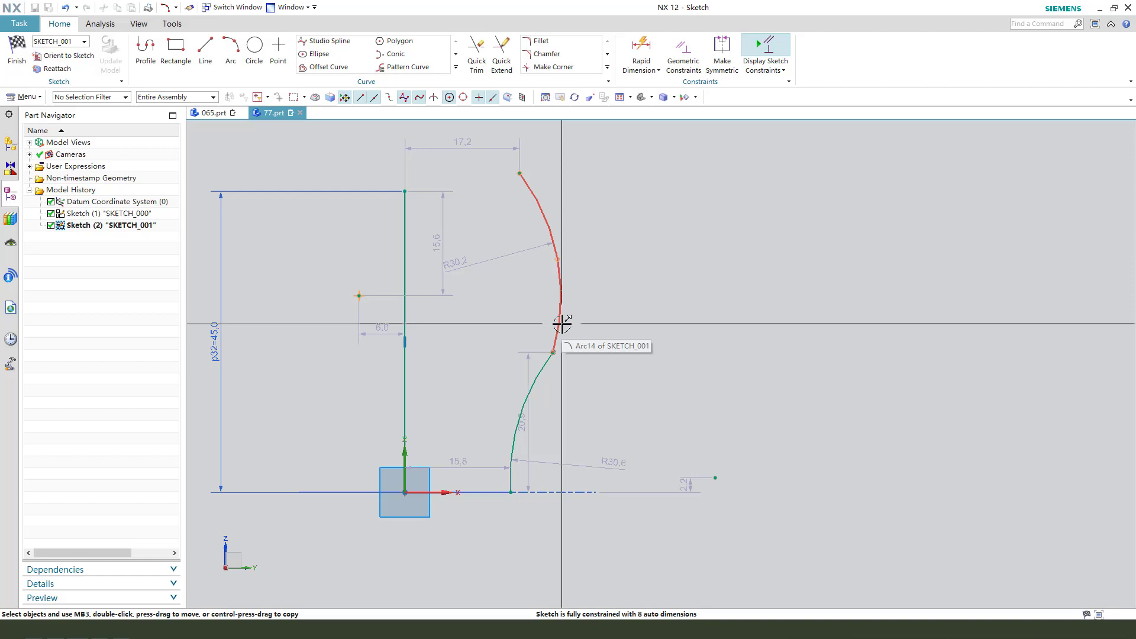
Make the upper and lower arcs tangent to each other
left_click(561, 324)
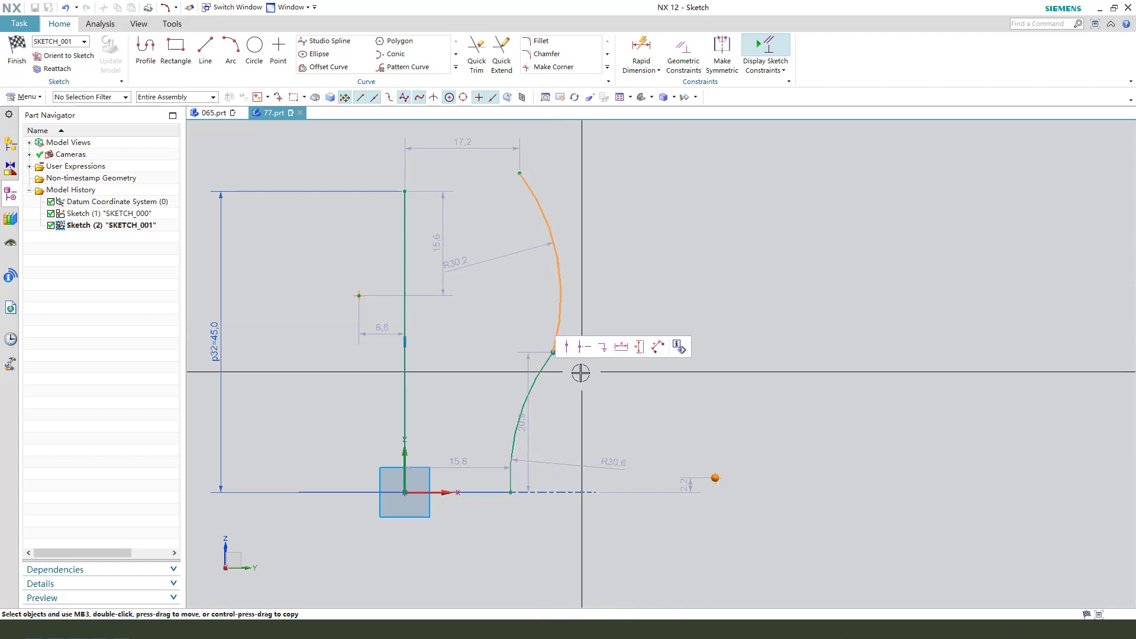
key("Escape")
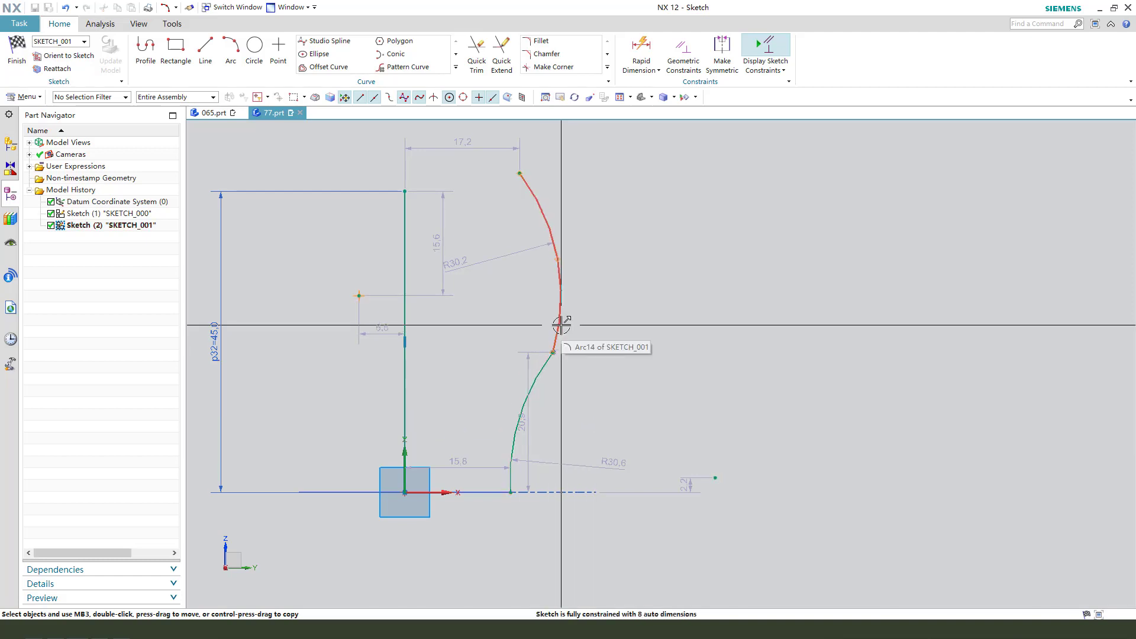
left_click(561, 325)
left_click(542, 368)
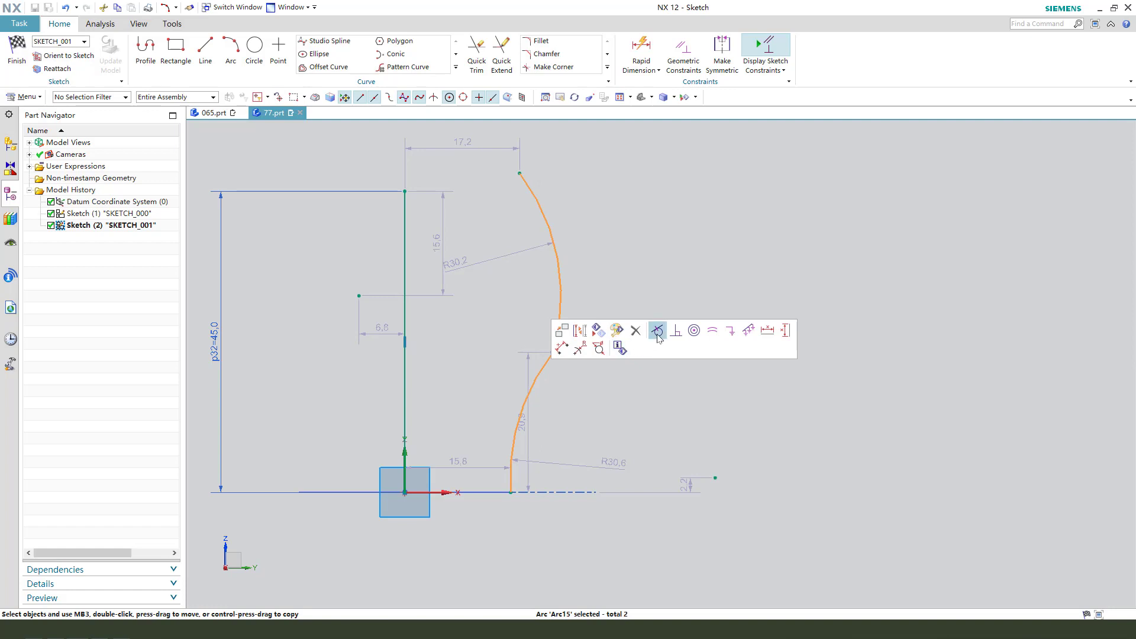
left_click(658, 332)
Move the upper arc's radius dimension outside the profile and set the radius to 40 mm
scroll(576, 352, "down", 2)
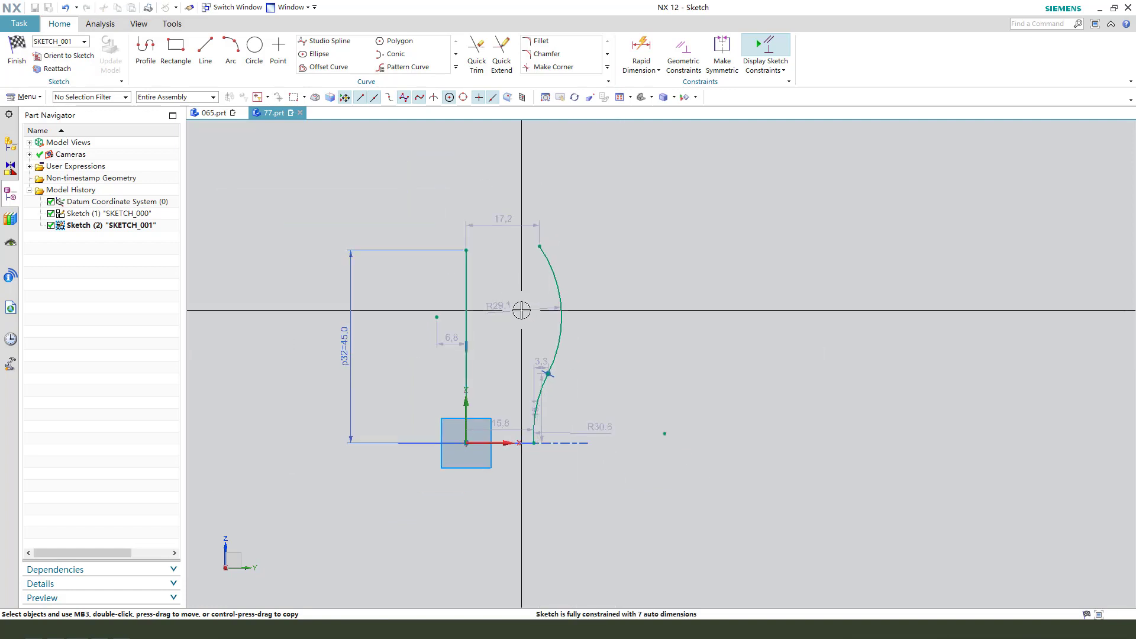
left_click_drag(522, 311, 605, 301)
double_click(604, 301)
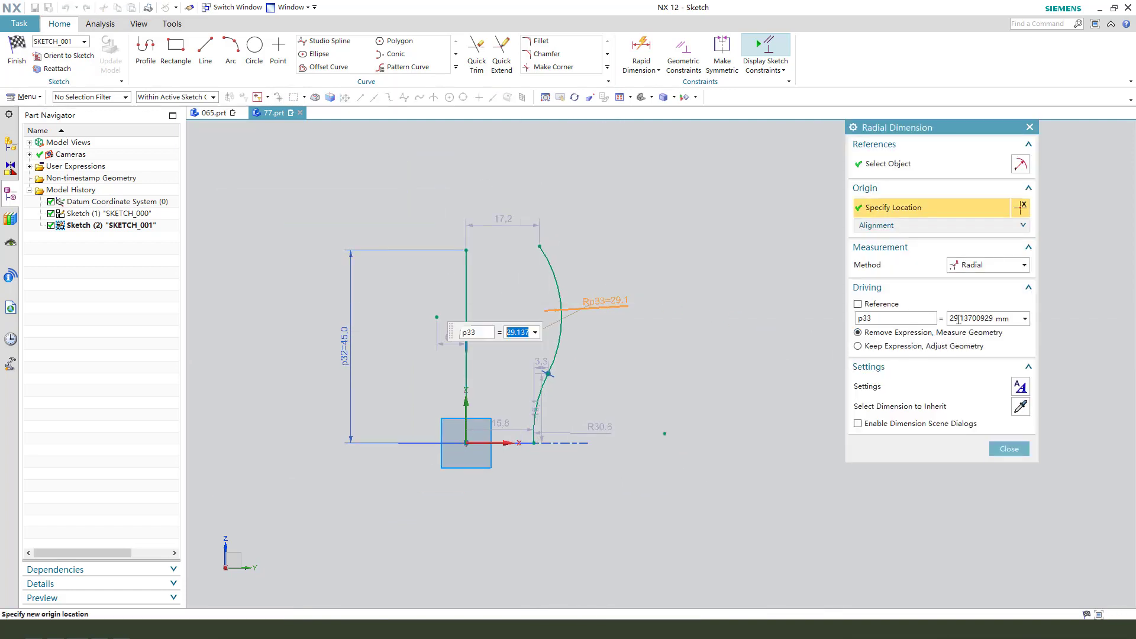
type("4")
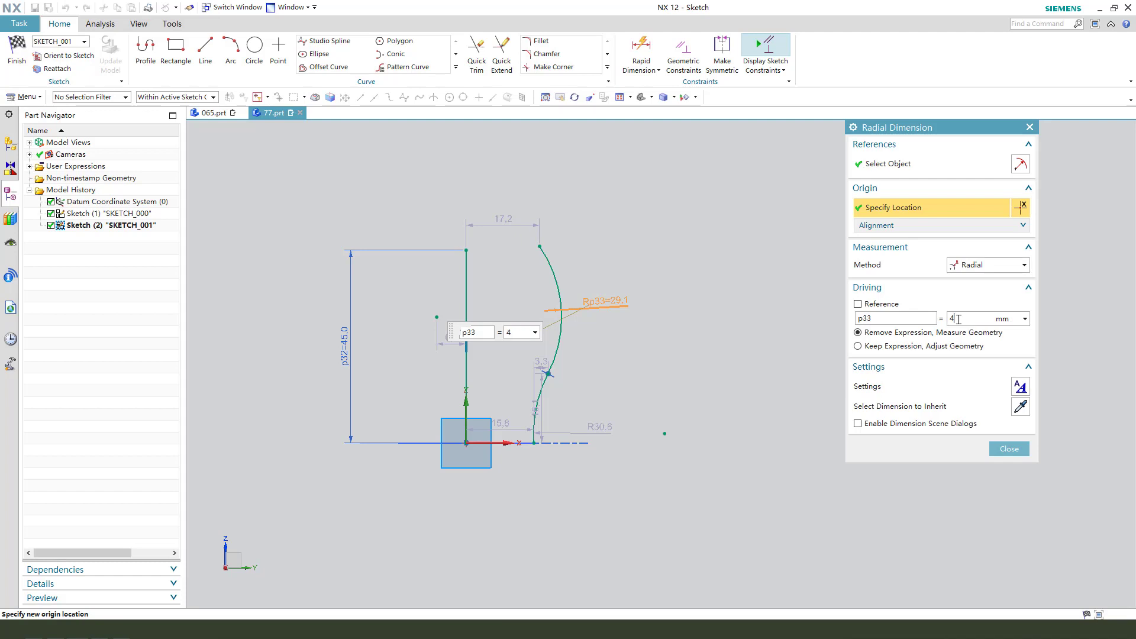
type("0")
key("Return")
middle_click(549, 406)
scroll(546, 404, "down", 2)
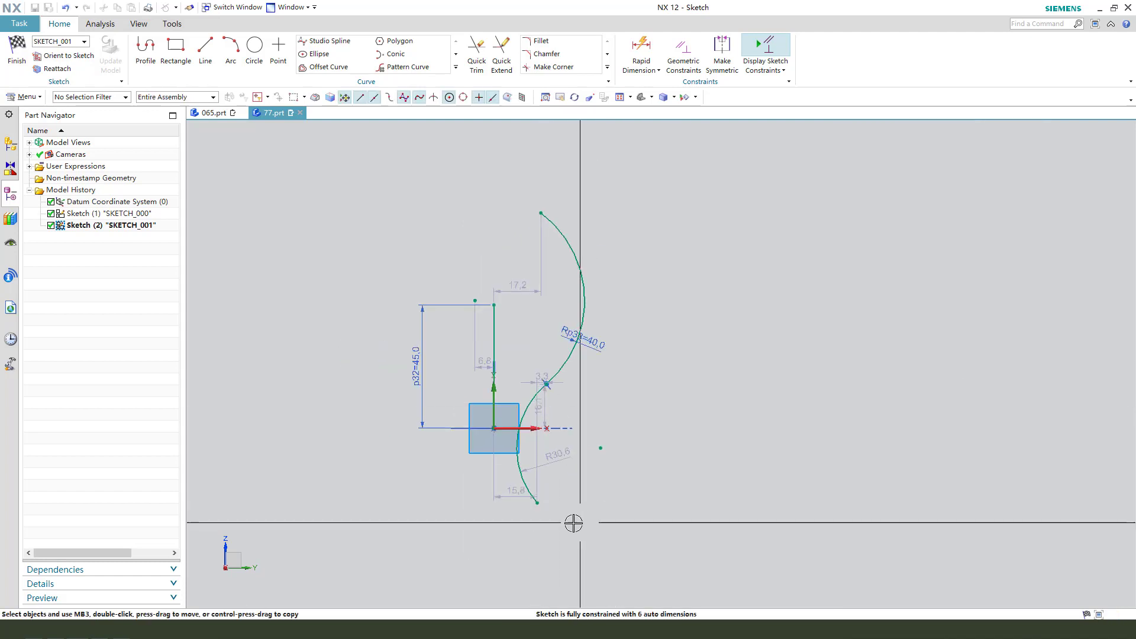
Constrain the lower arc's free endpoint to lie on the horizontal axis
left_click(537, 503)
scroll(538, 499, "down", 3)
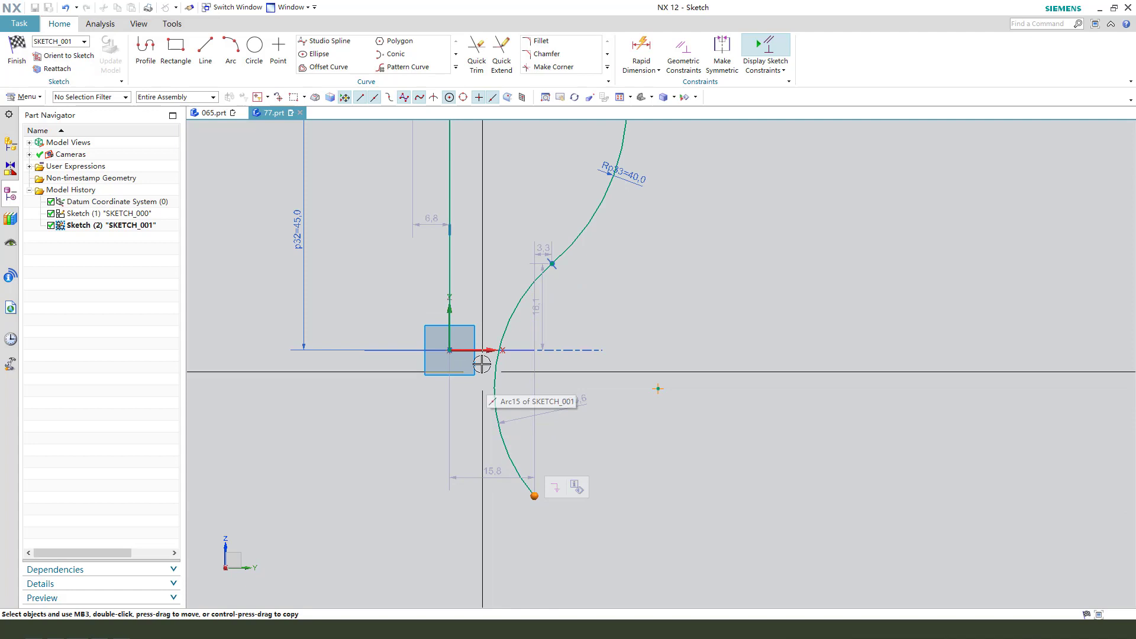
left_click(507, 349)
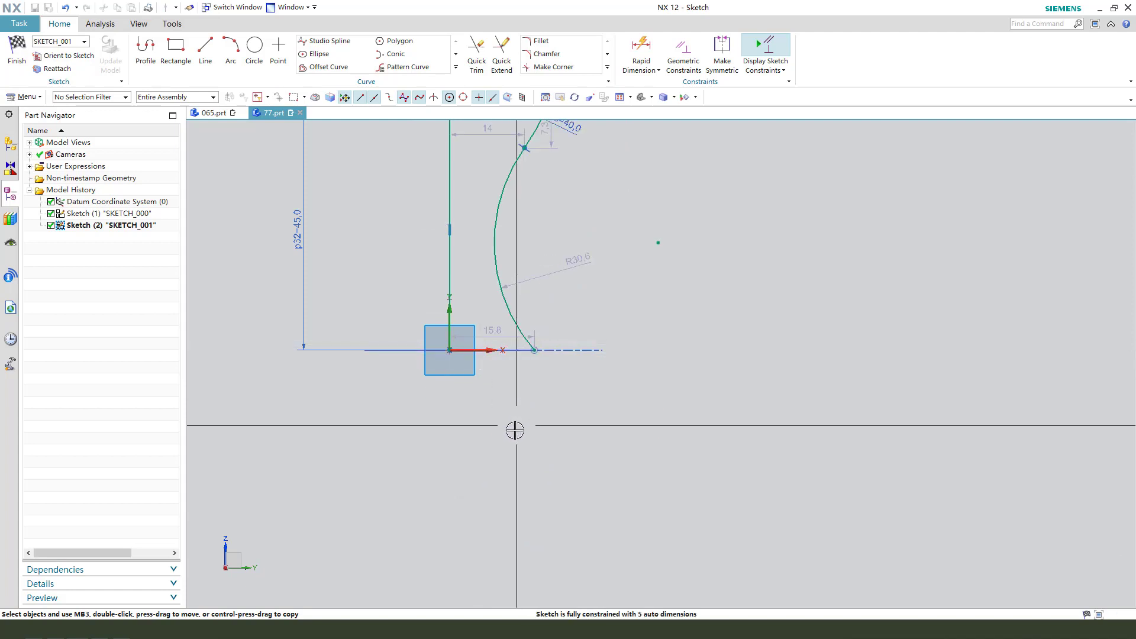
Bring the upper arc's free endpoint down near the vertical line's top and align it horizontally with the line's top endpoint
scroll(533, 211, "up", 3)
left_click_drag(531, 295, 540, 236)
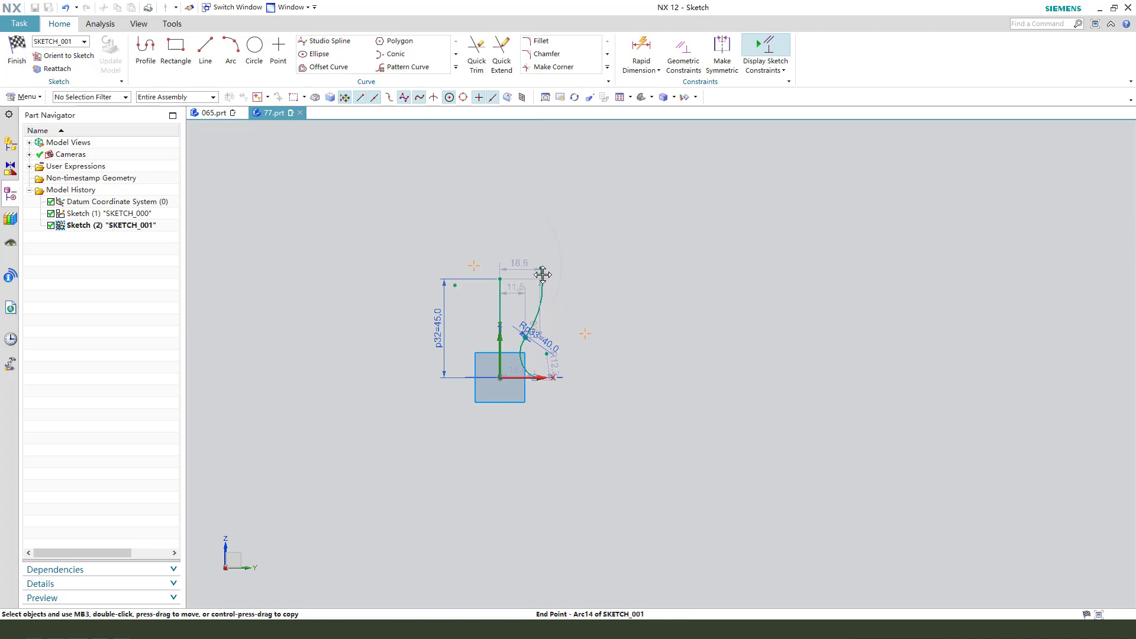
scroll(553, 307, "down", 3)
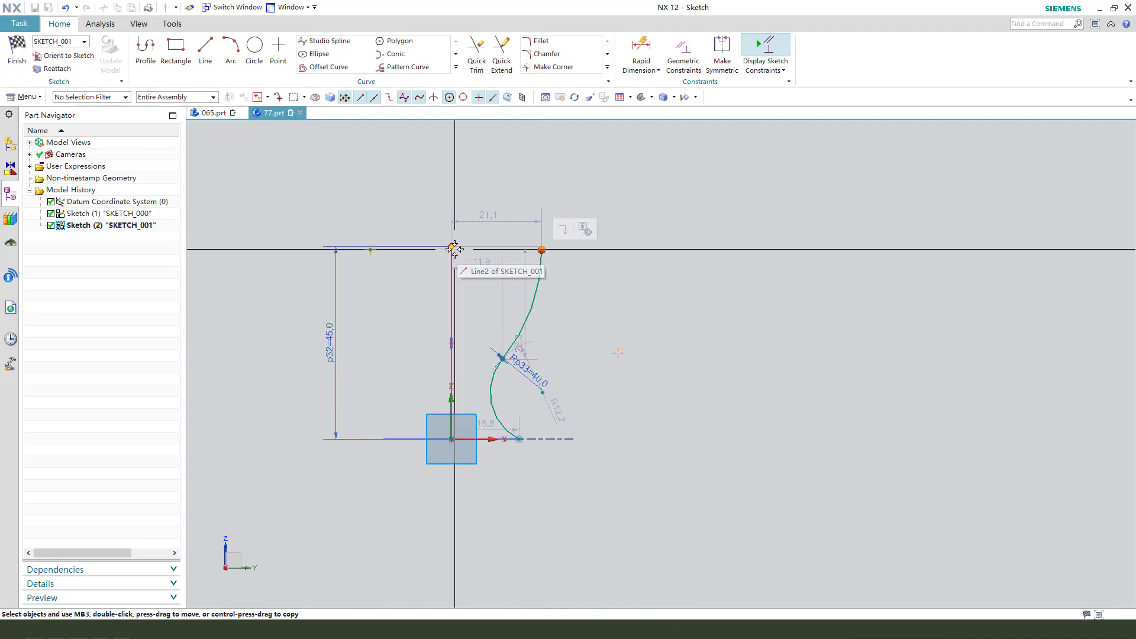
left_click(498, 246)
key("Delete")
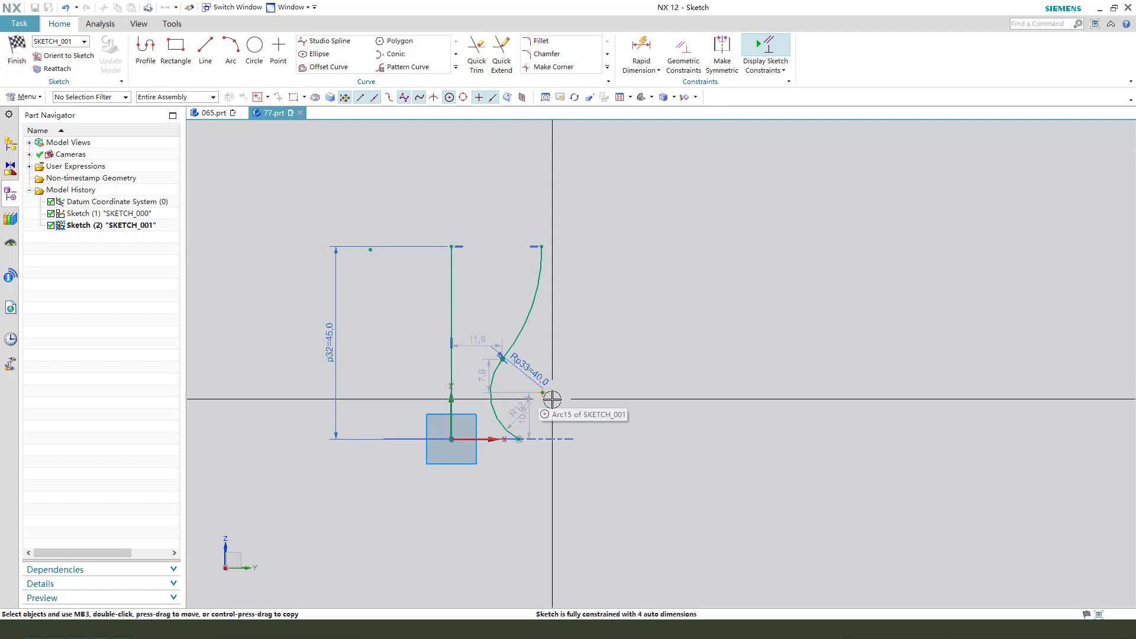
Set the lower arc's radius to 20 mm
scroll(543, 435, "up", 1)
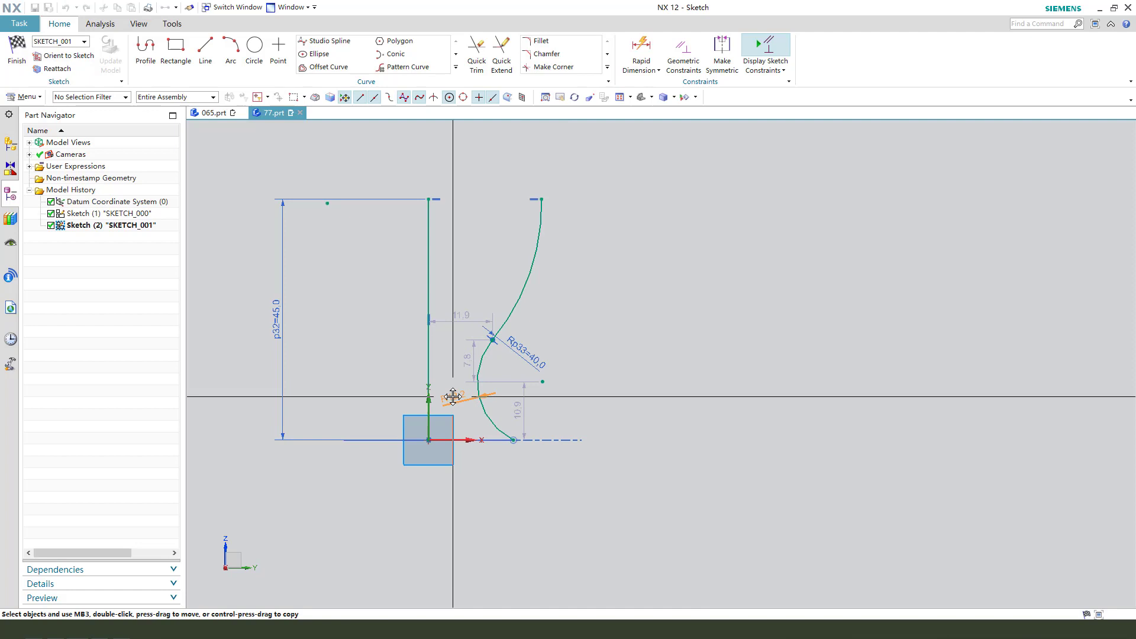
double_click(463, 394)
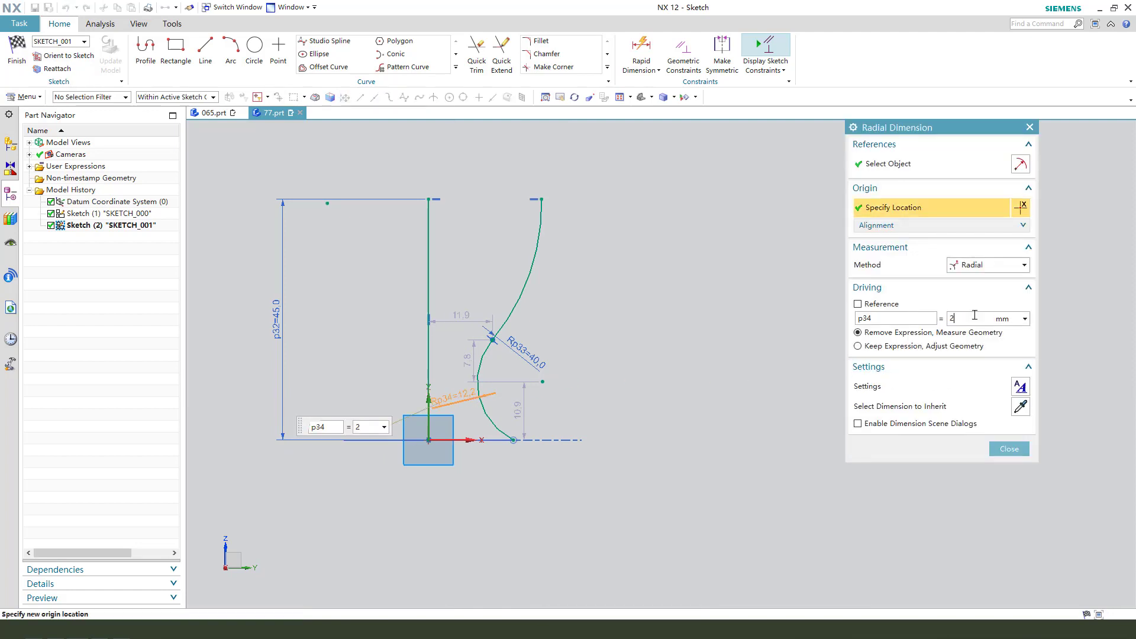
key("Return")
middle_click(571, 355)
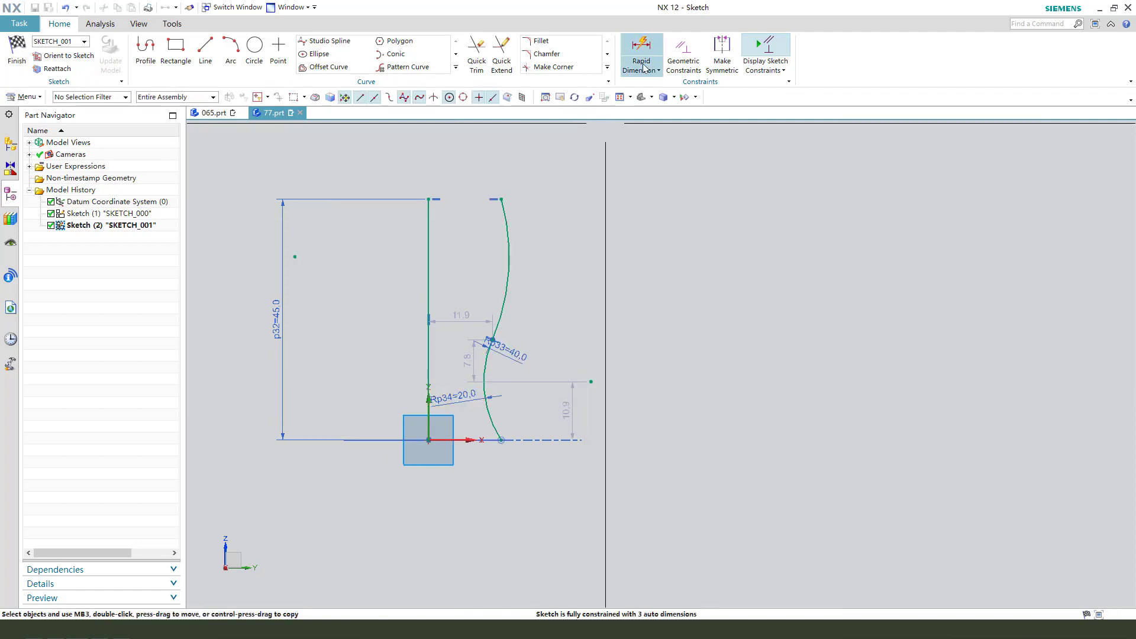
Add a horizontal rapid dimension between the vertical line and the upper arc, and set it to 18 mm
left_click(657, 70)
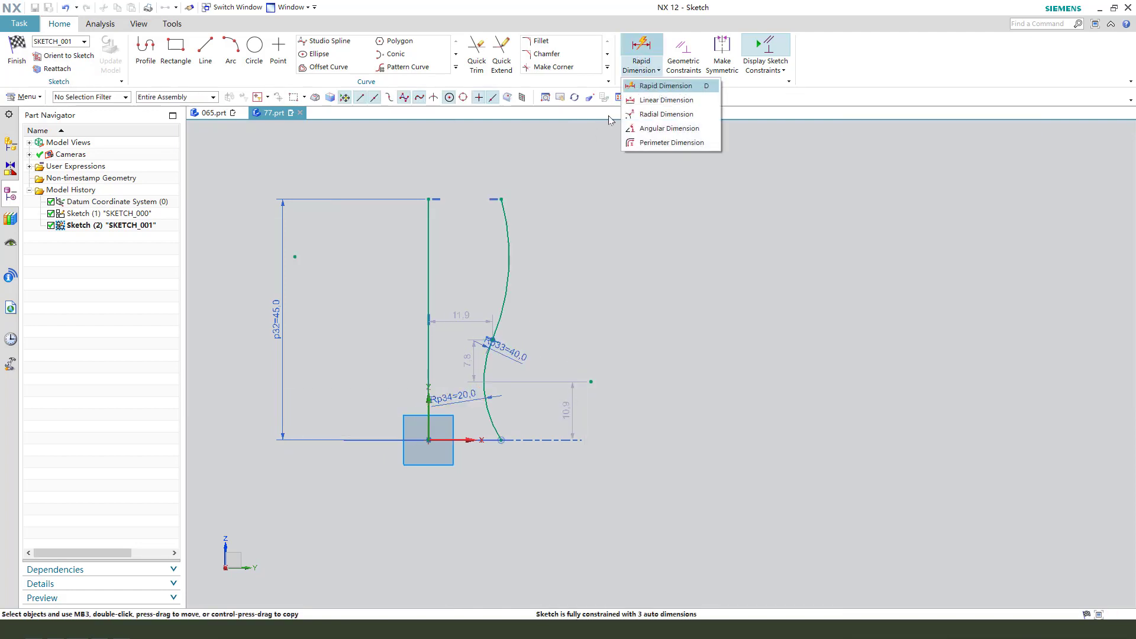
left_click(646, 87)
left_click(509, 254)
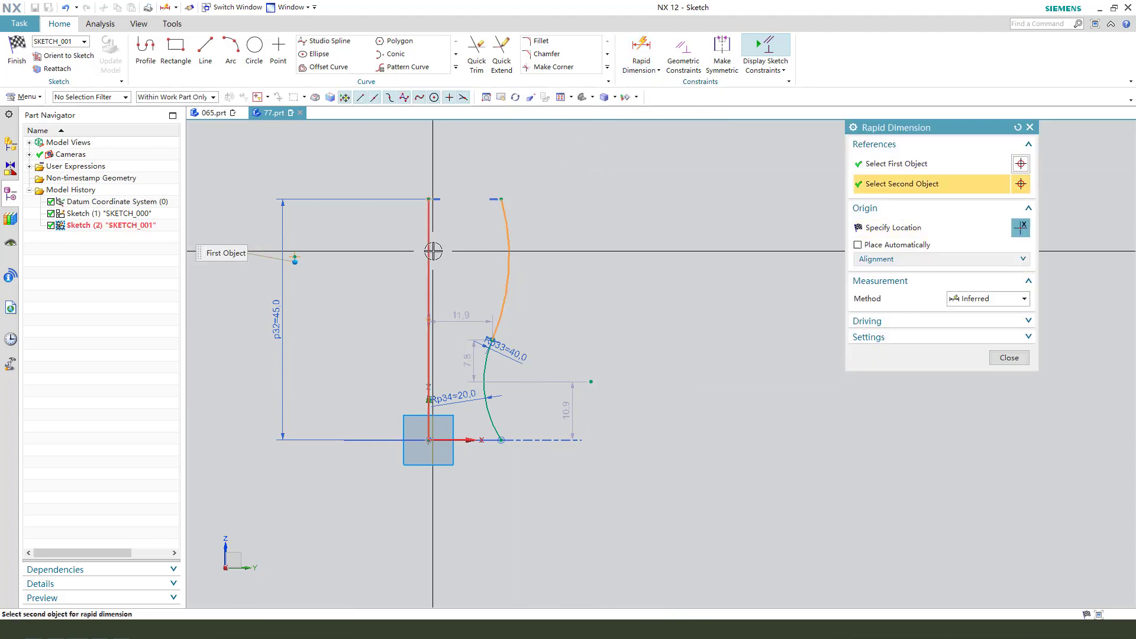
left_click(505, 213)
left_click(559, 167)
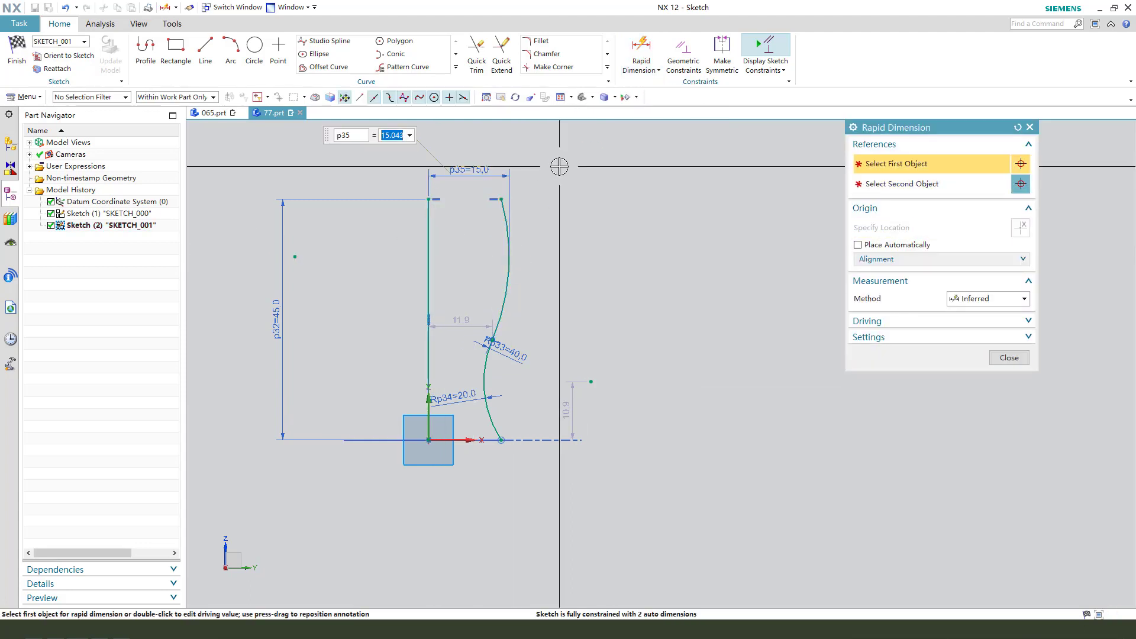
type("18")
key("Return")
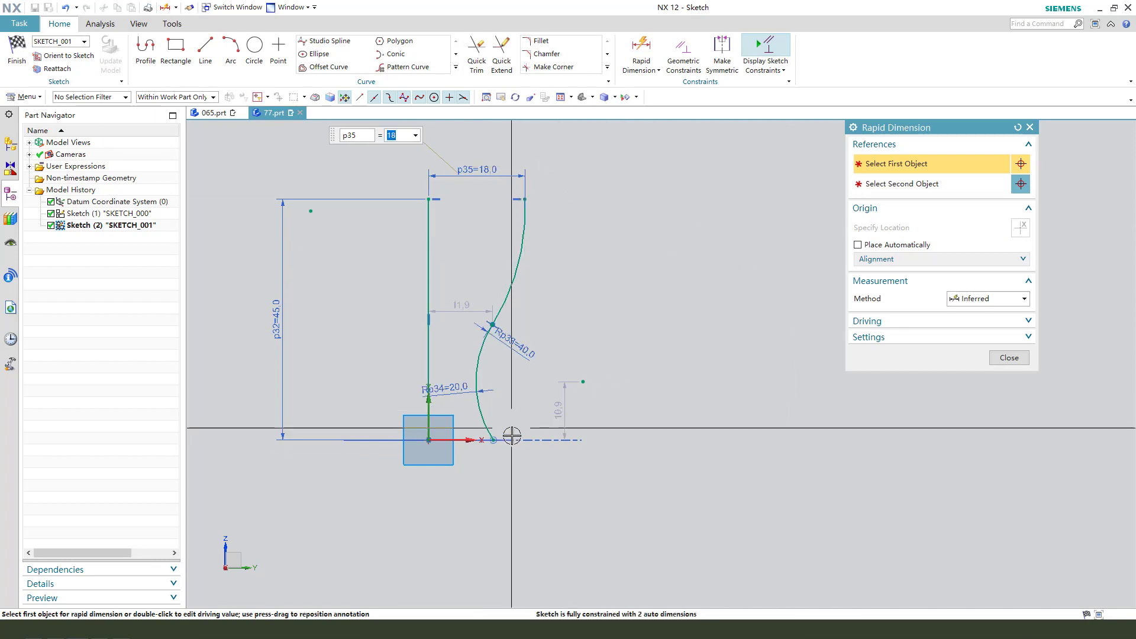
Add a horizontal dimension between the lower arc's bottom endpoint and the origin, and set it to 14 mm
left_click(492, 440)
left_click(428, 439)
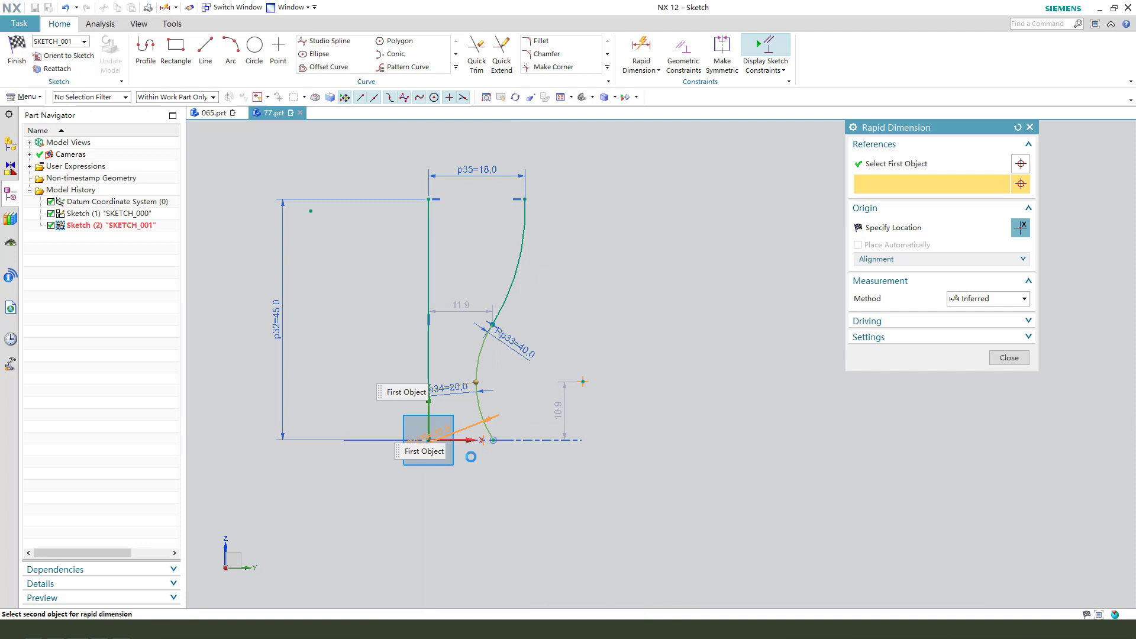
left_click(460, 501)
type("14")
key("Return")
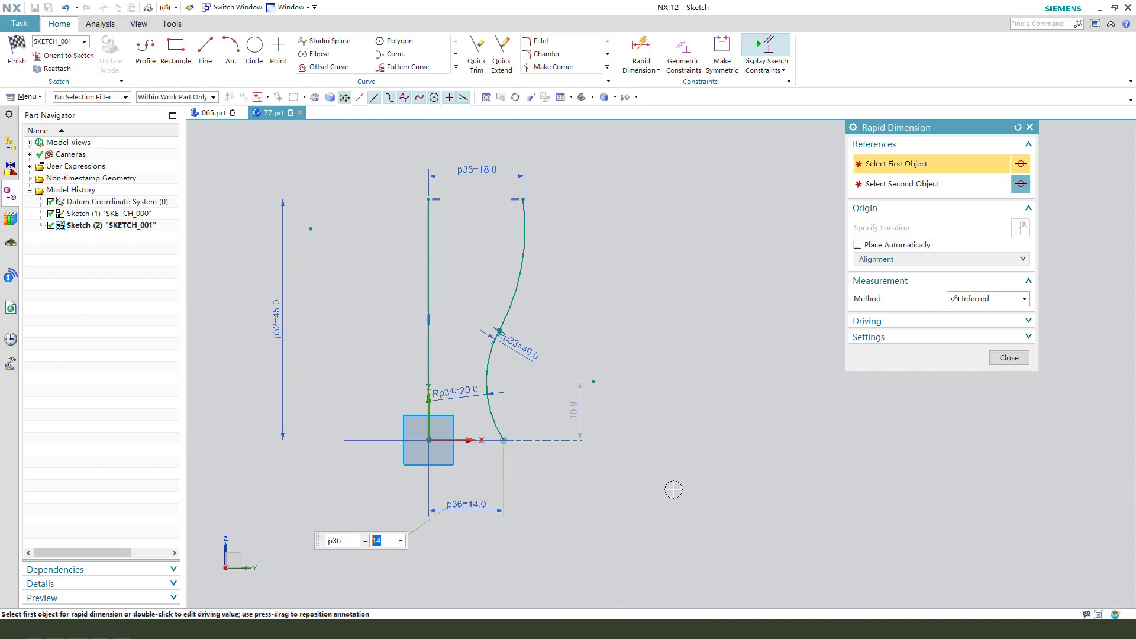
left_click(1018, 360)
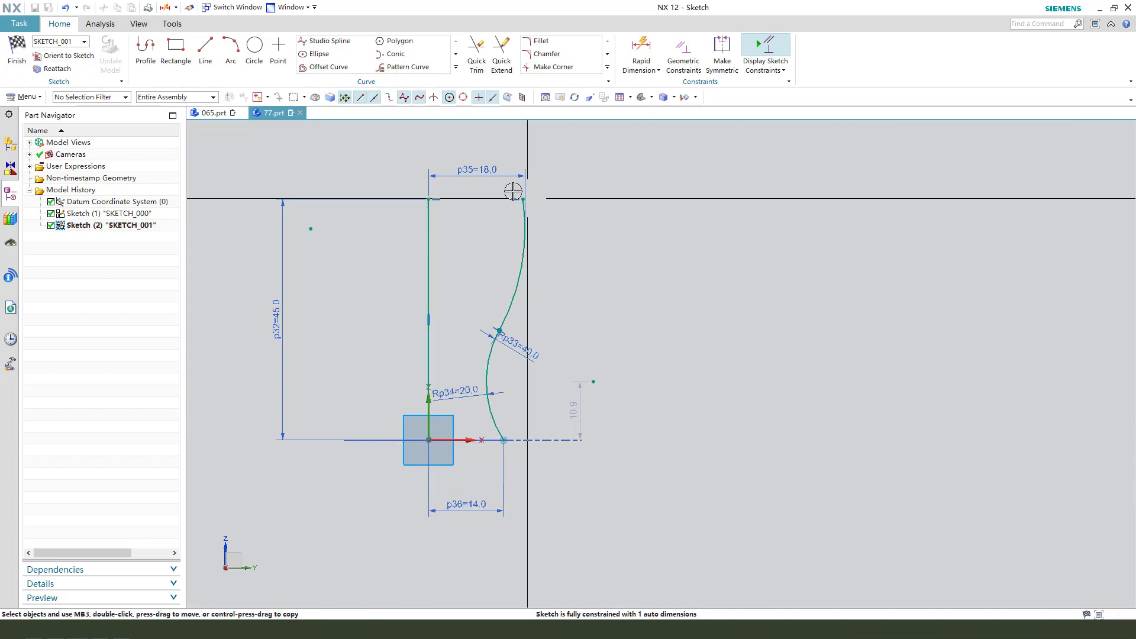
Move the 18 mm dimension down between the vertical line and upper arc, and shift the R40 dimension away from the arcs' junction
left_click_drag(510, 175, 493, 254)
left_click_drag(519, 346, 537, 342)
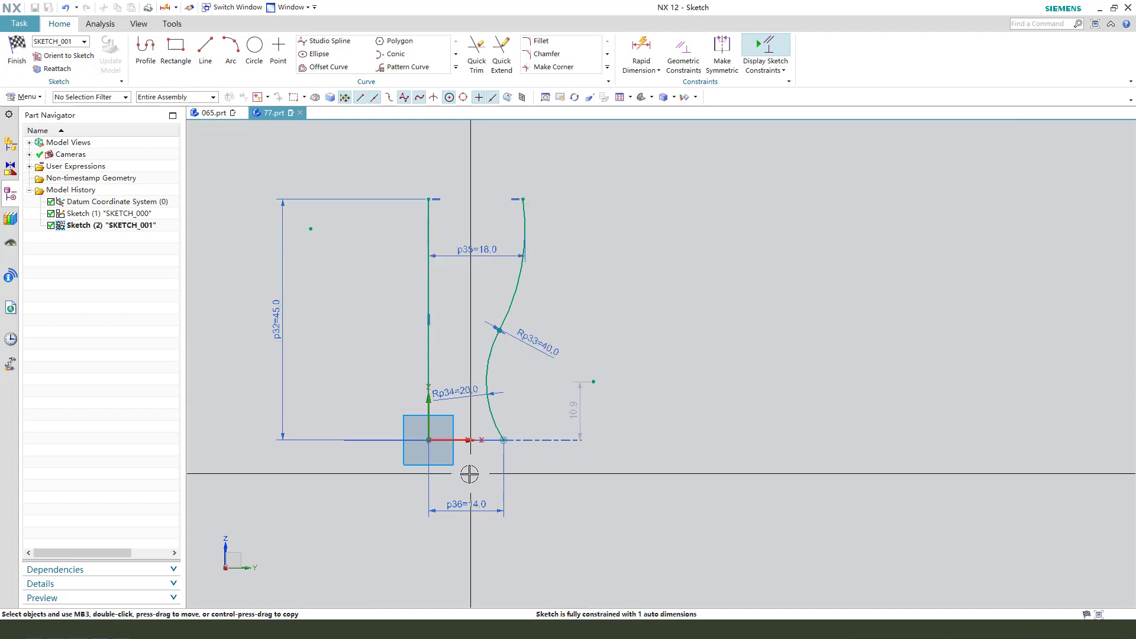
scroll(457, 456, "up", 1)
scroll(580, 390, "down", 1)
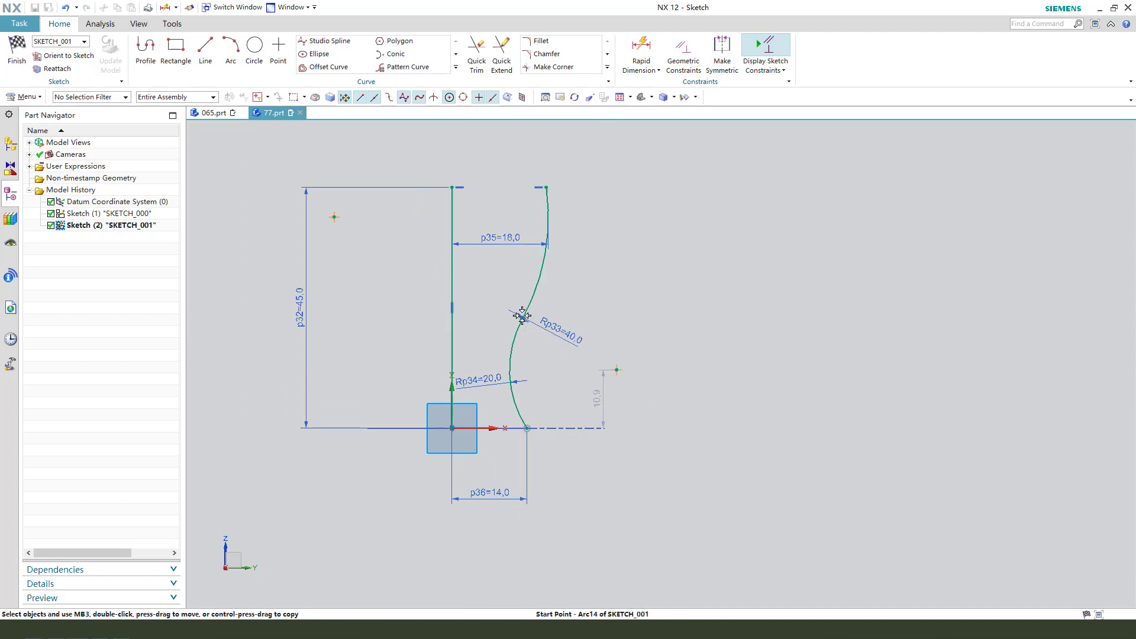
Pull the junction of the two arcs downward and align the lower arc's centre point horizontally with the origin
left_click_drag(525, 316, 543, 367)
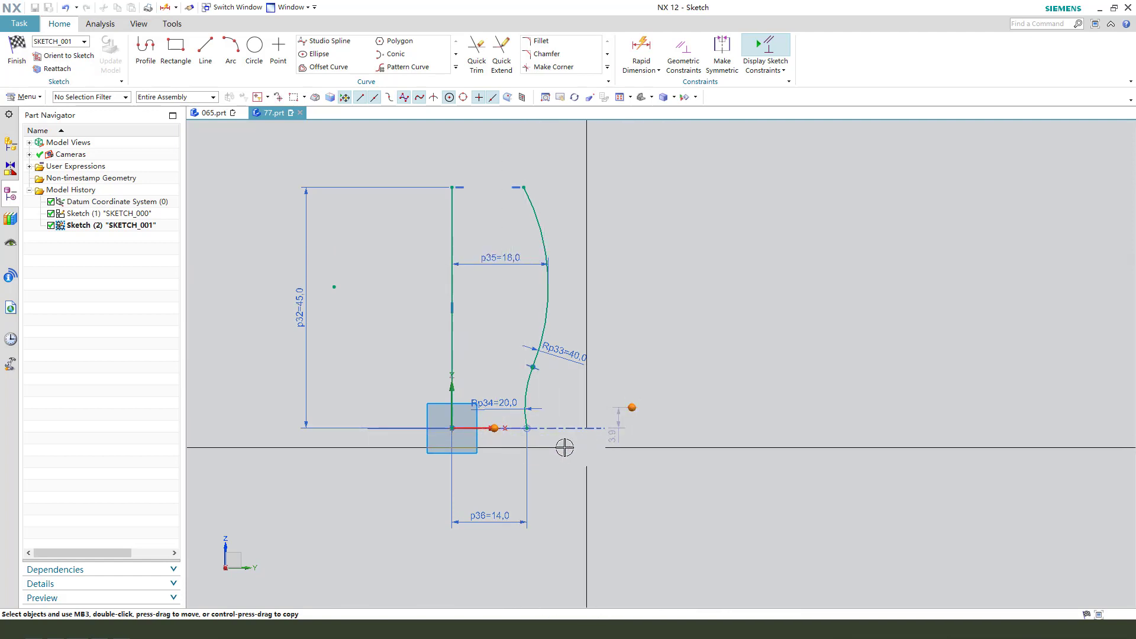
right_click(496, 429)
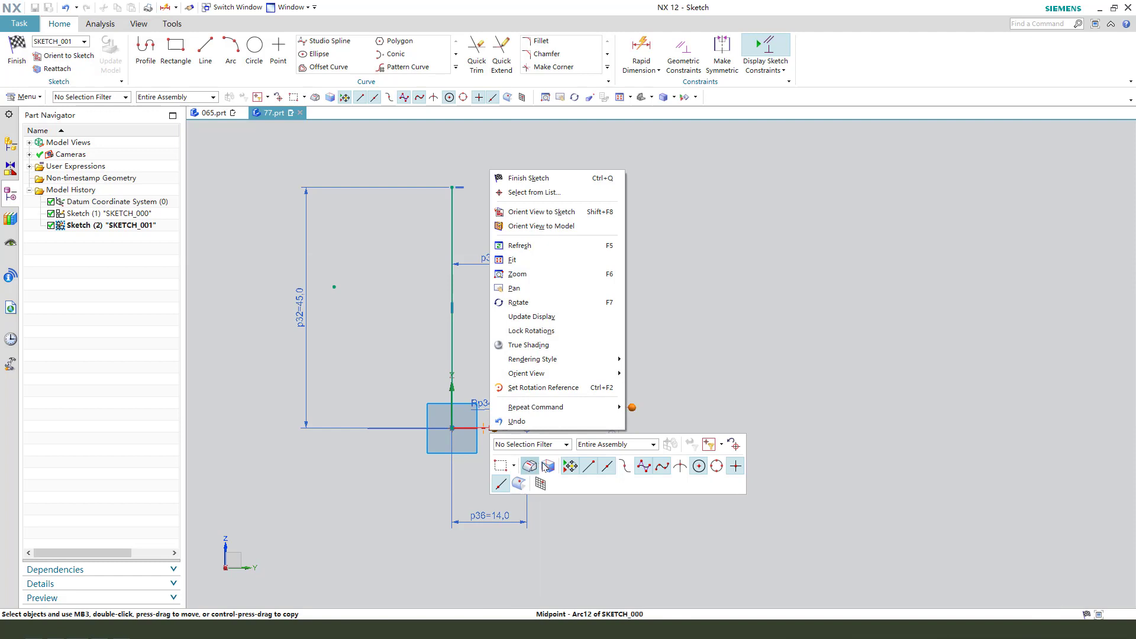
left_click(687, 285)
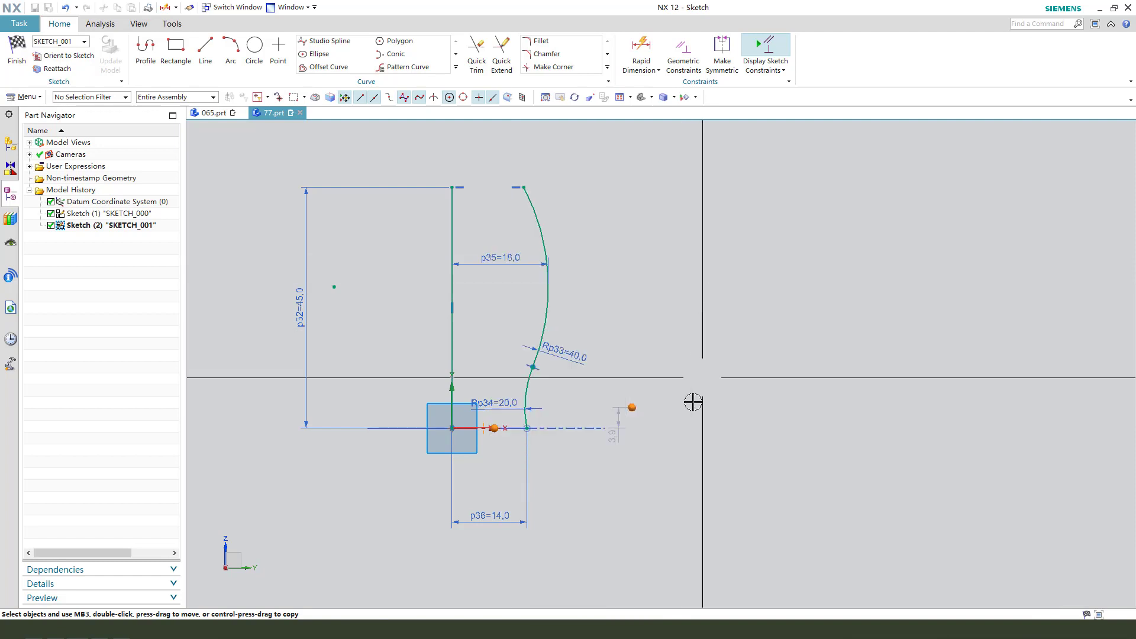
left_click(454, 427)
left_click(495, 407)
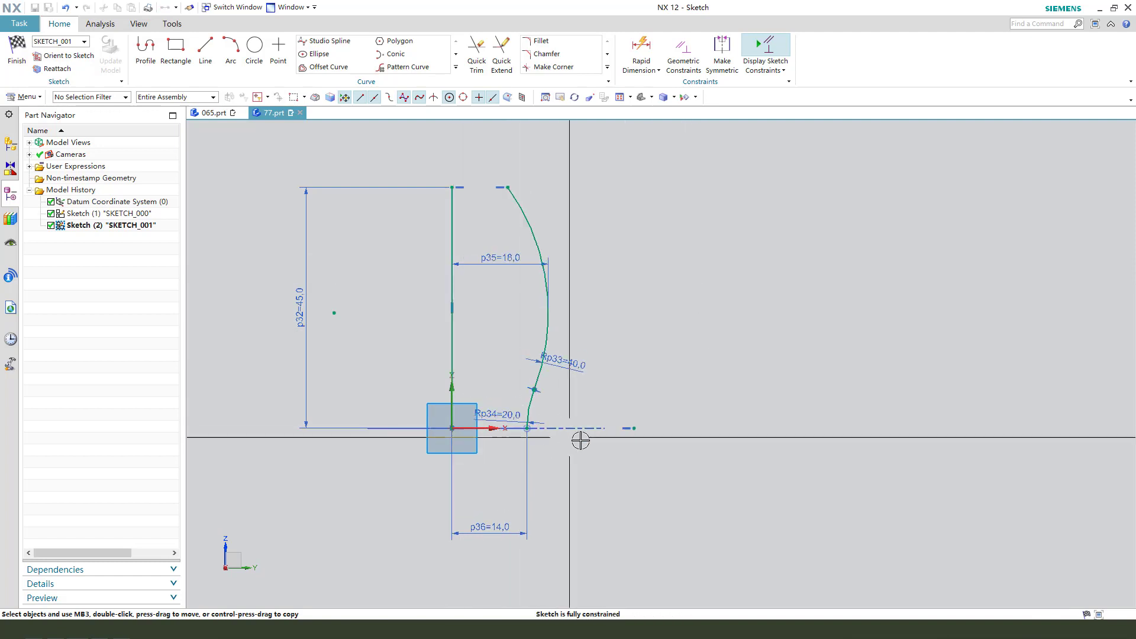
Reposition the R40 dimension just outside the upper arc's bulge and finish the sketch
left_click_drag(566, 359, 606, 298)
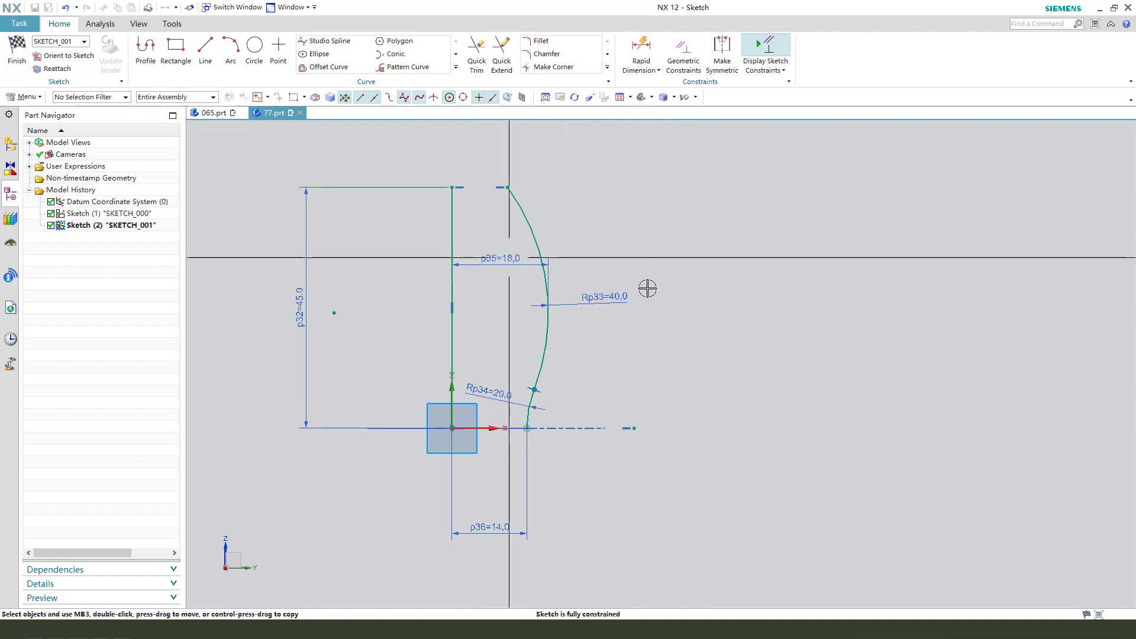
mouse_move(627, 294)
left_mouse_down()
mouse_move(685, 292)
mouse_move(588, 304)
mouse_move(586, 286)
left_mouse_up()
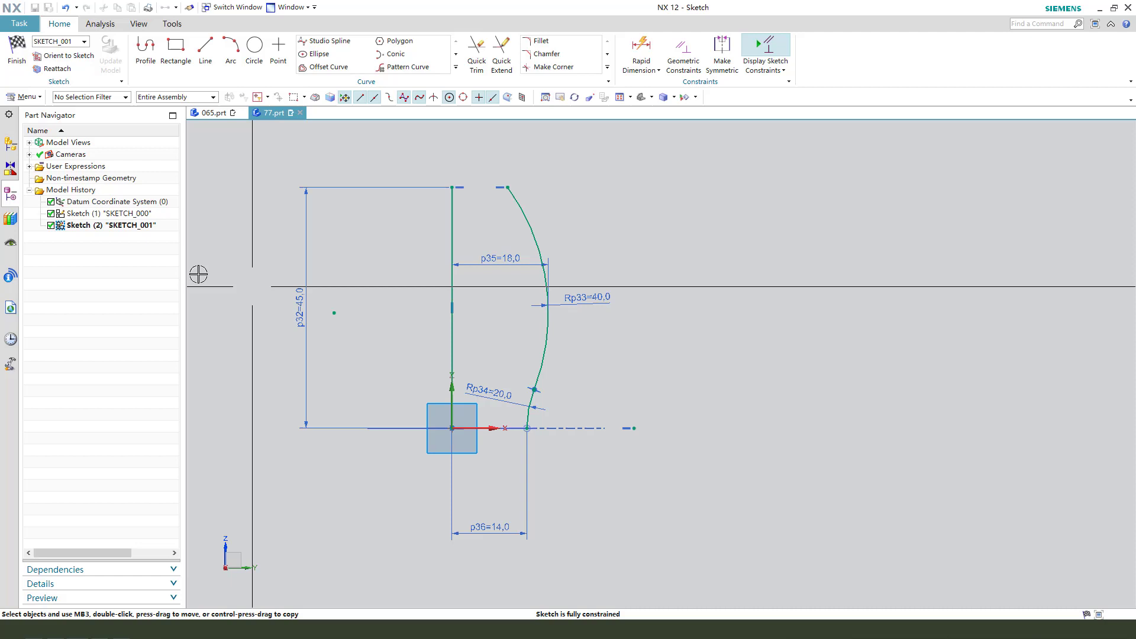
left_click(19, 52)
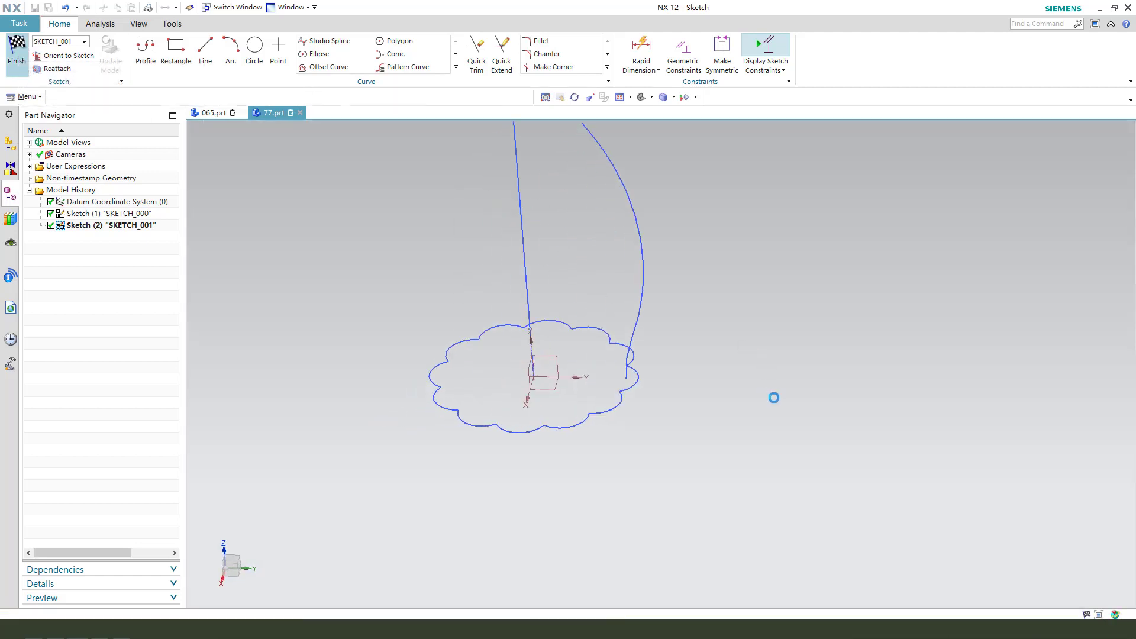
Cancel the extrusion of the profile curves while saving the profile sketch
left_click(1010, 549)
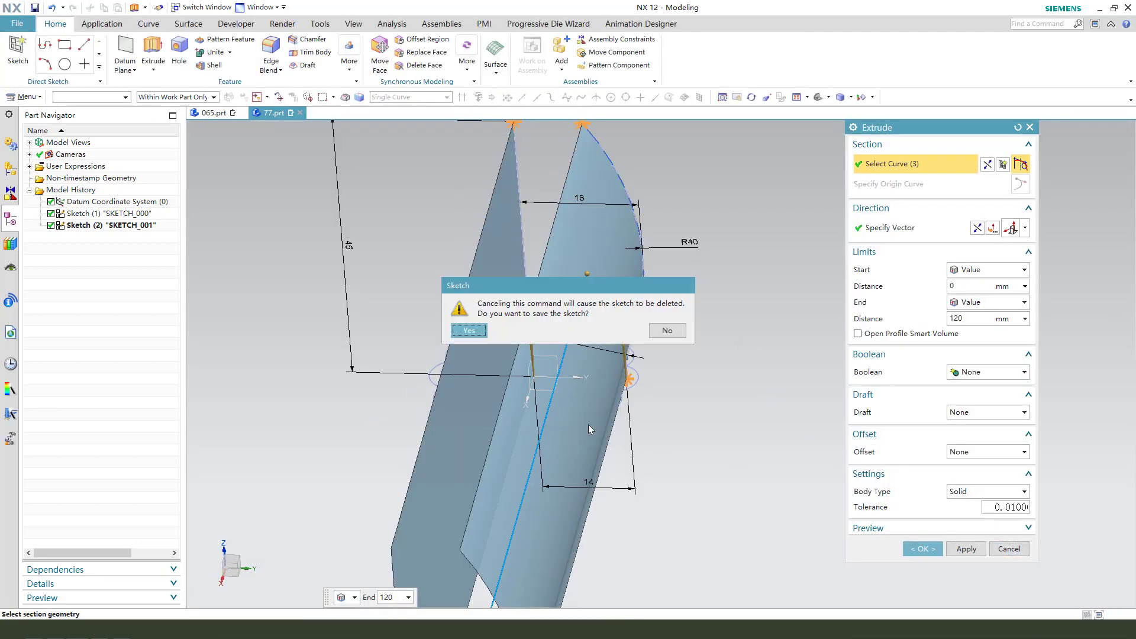
left_click(481, 331)
mouse_move(540, 373)
middle_mouse_down()
mouse_move(646, 411)
mouse_move(621, 444)
mouse_move(500, 451)
middle_mouse_up()
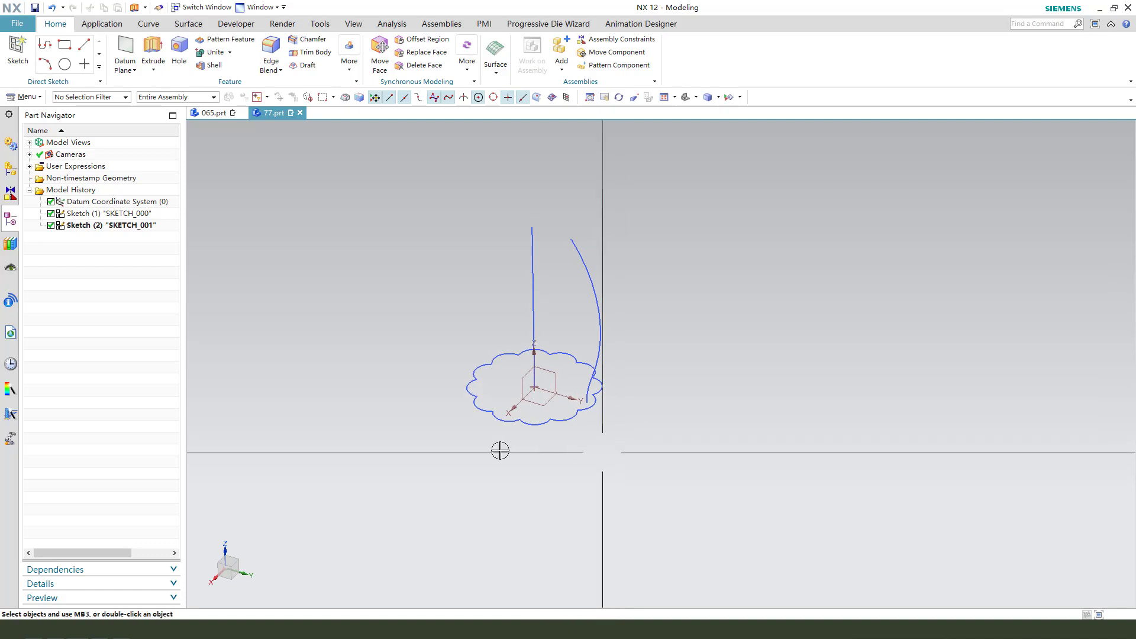
Start a Swept surface and pick the twelve-arc scalloped base sketch as its section
left_click(188, 26)
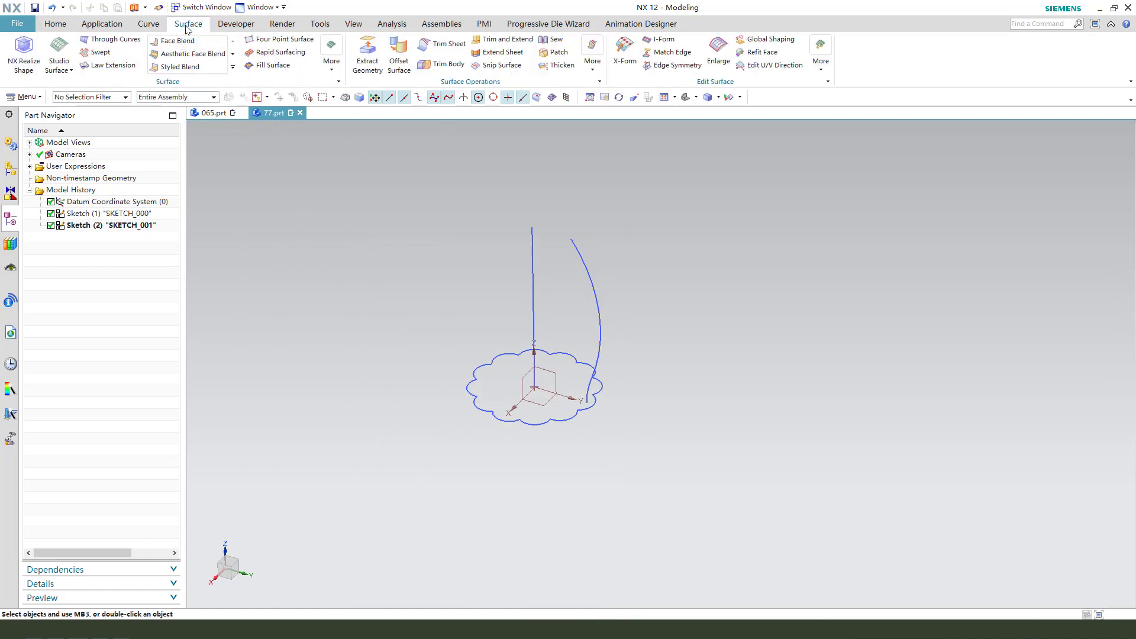
left_click(109, 58)
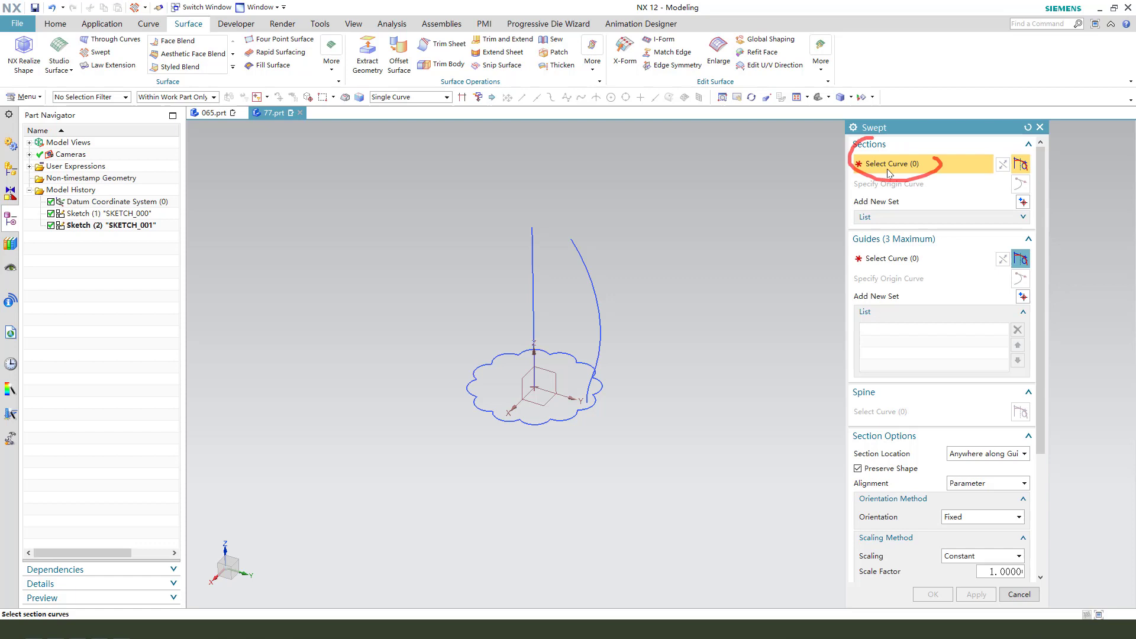
left_click_drag(870, 176, 694, 319)
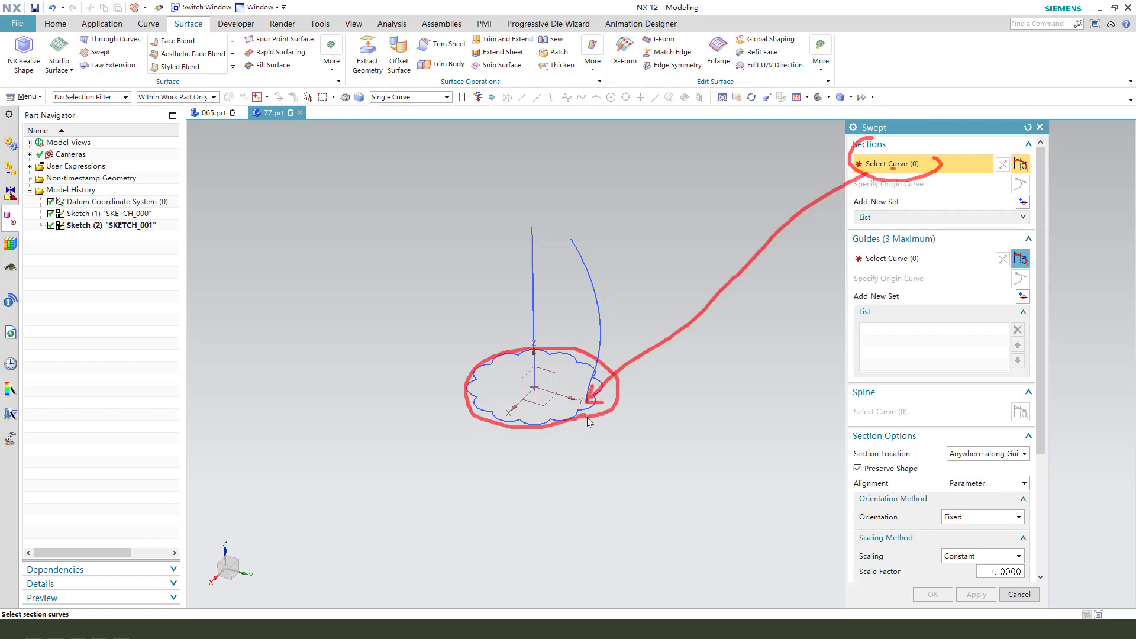
key("Escape")
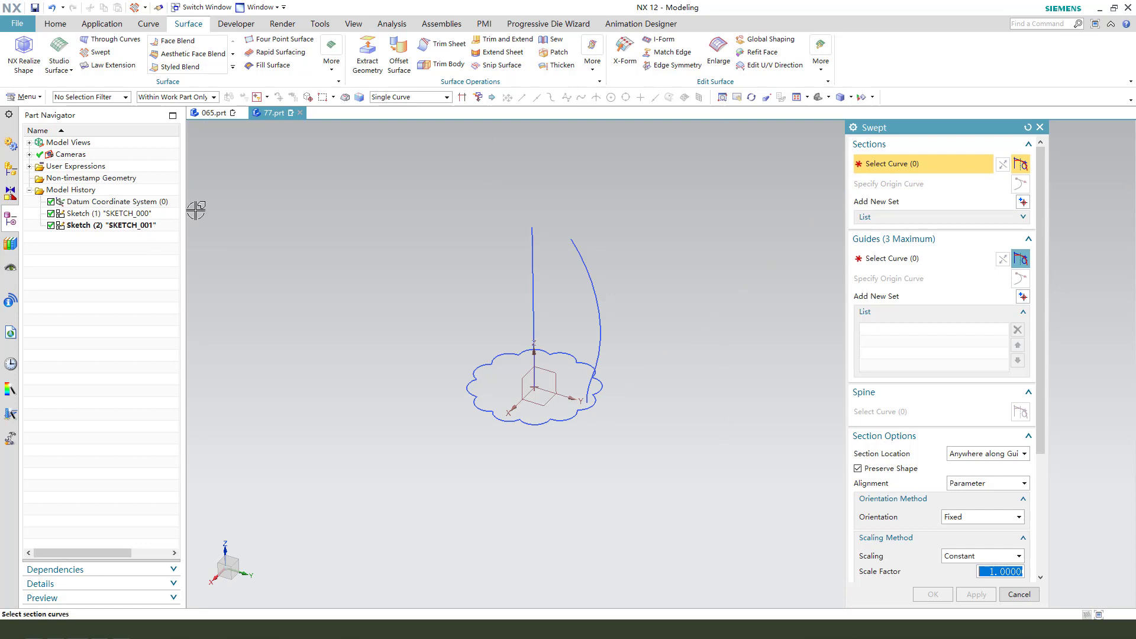
left_click_drag(196, 191, 148, 206)
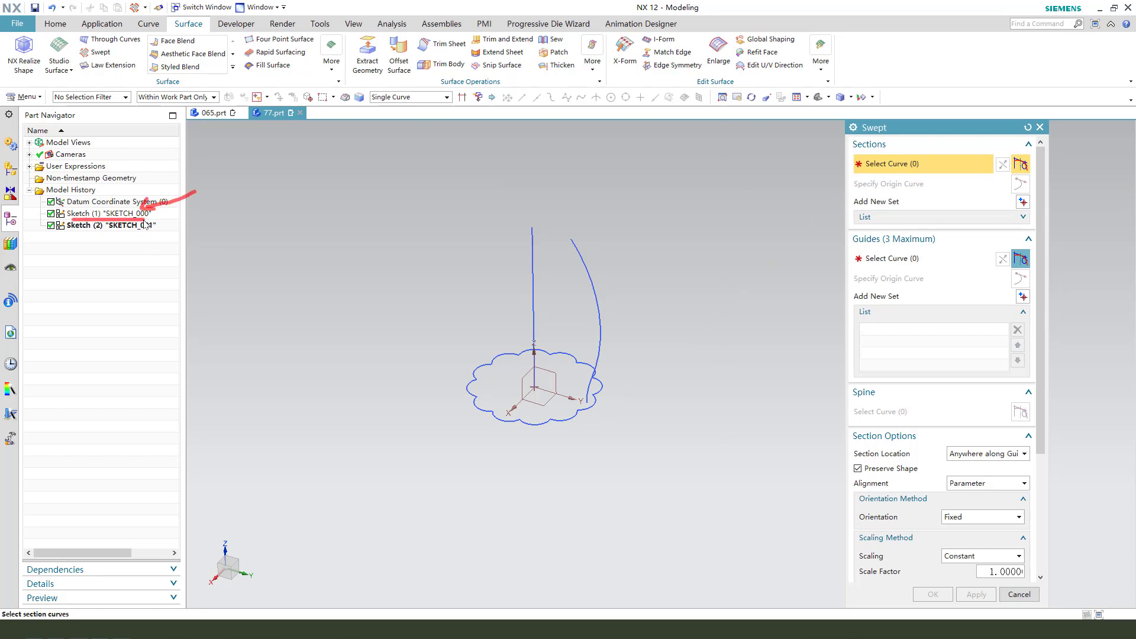
left_click(121, 215)
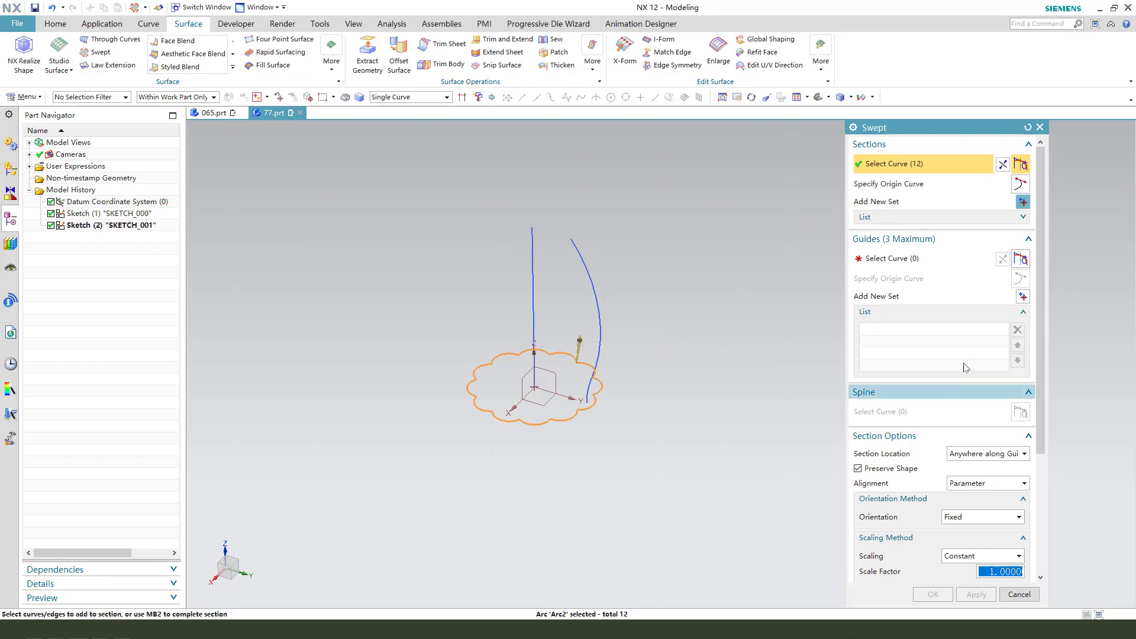
Choose the 45 mm vertical line as the sweep's guide curve
left_click(896, 262)
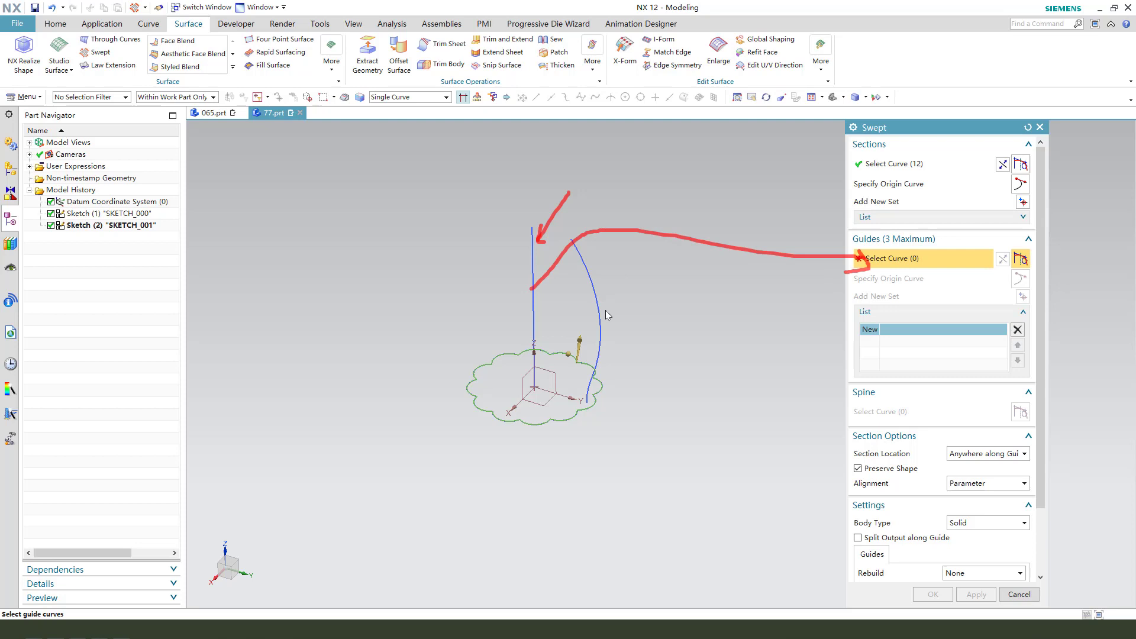
key("Escape")
left_click(535, 325)
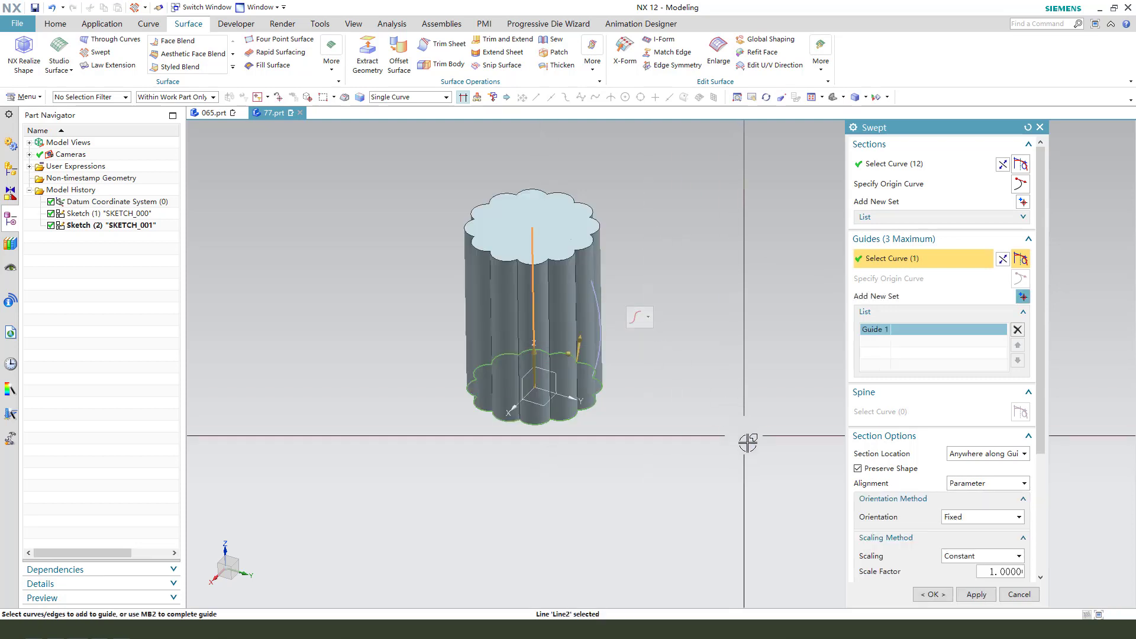
Set the sweep's scaling to Another Curve and pick the two-arc side profile as the scale curve, using the Tangent Curves rule
scroll(953, 408, "down", 3)
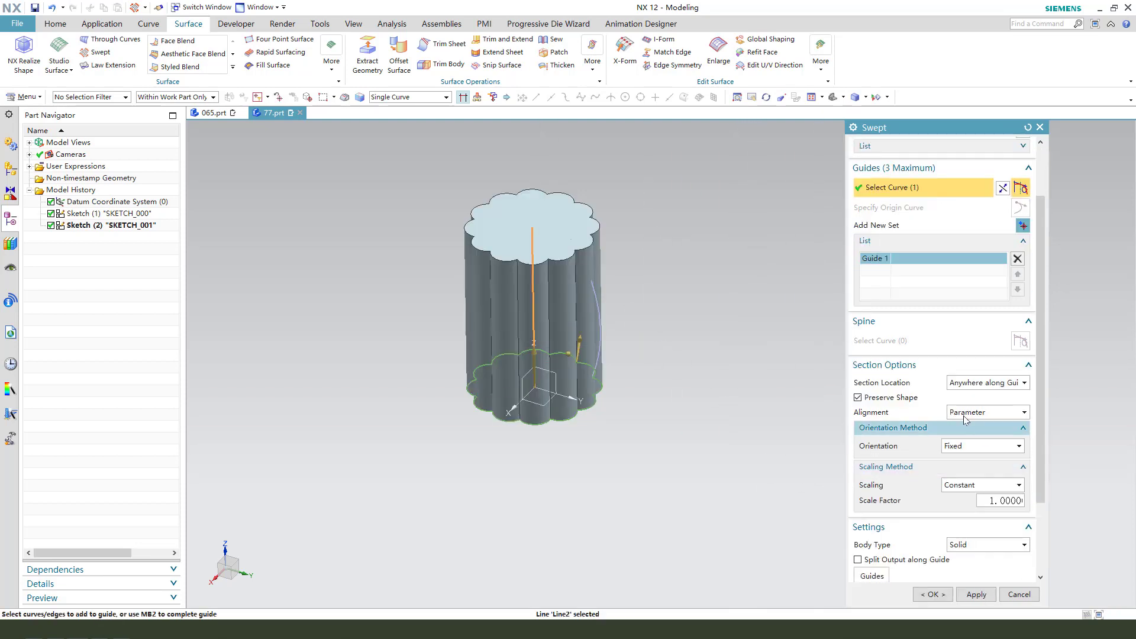
scroll(929, 401, "down", 3)
scroll(912, 509, "down", 1)
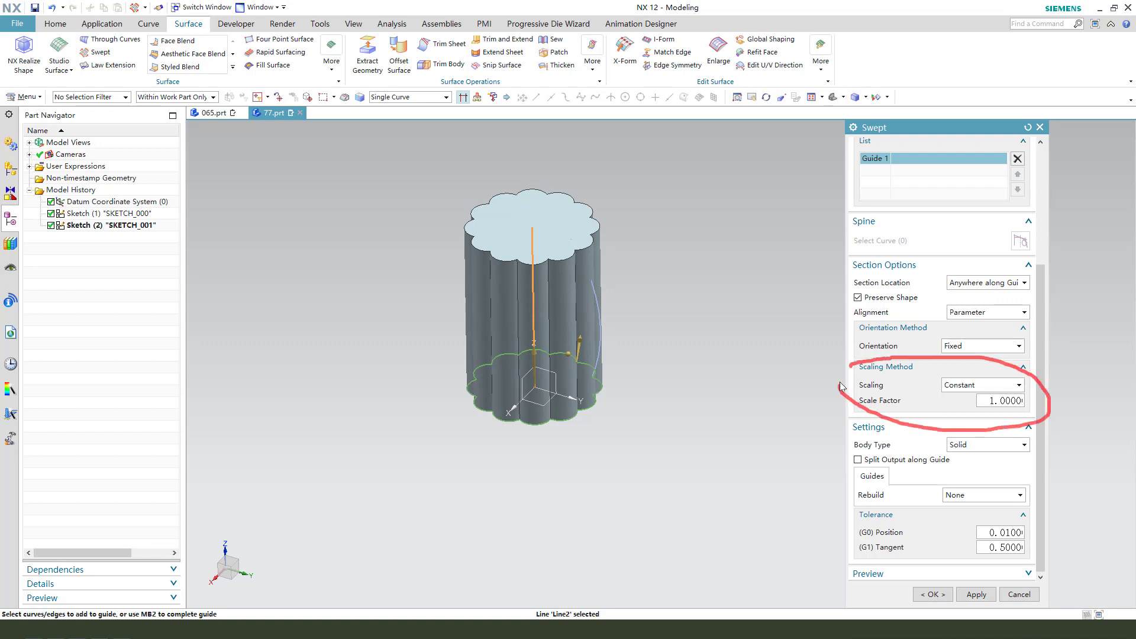
left_click(970, 391)
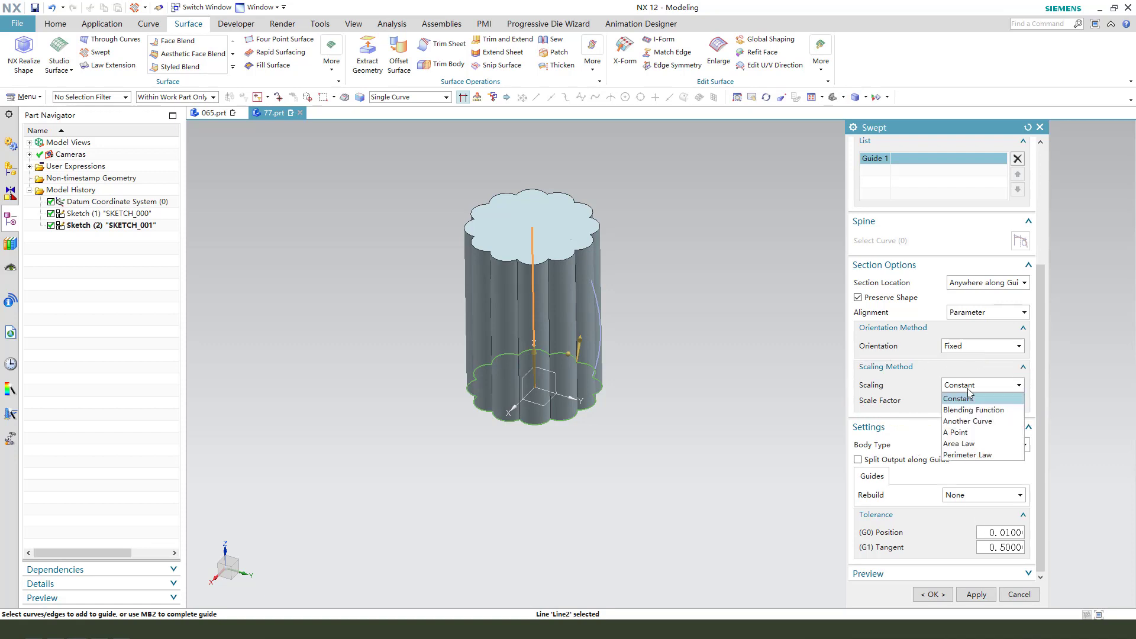
left_click(966, 422)
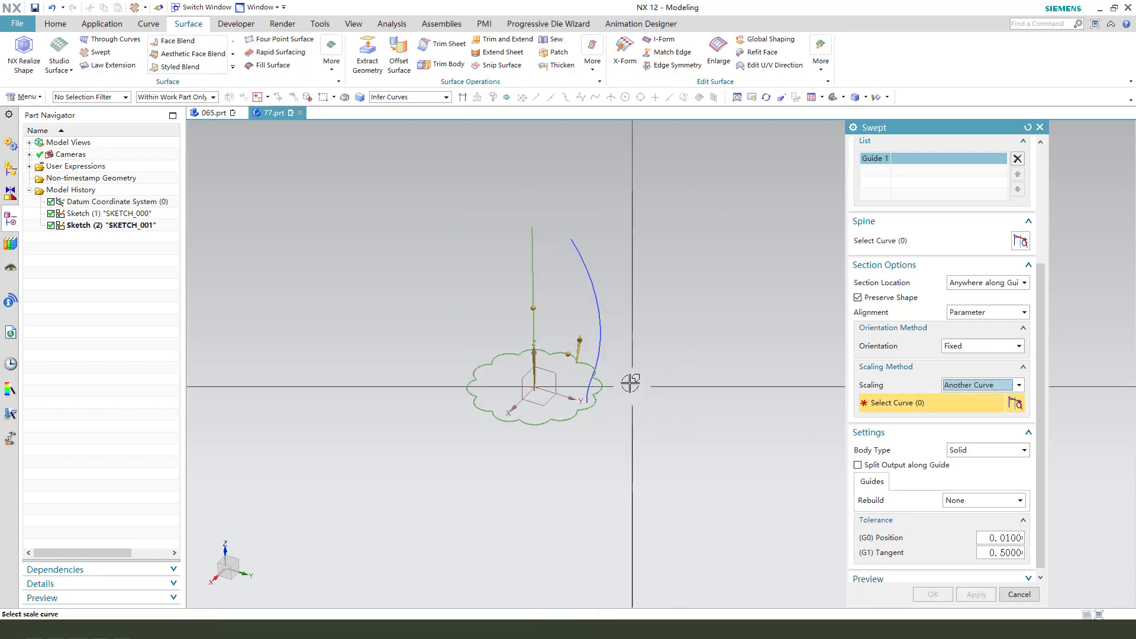
left_click(408, 97)
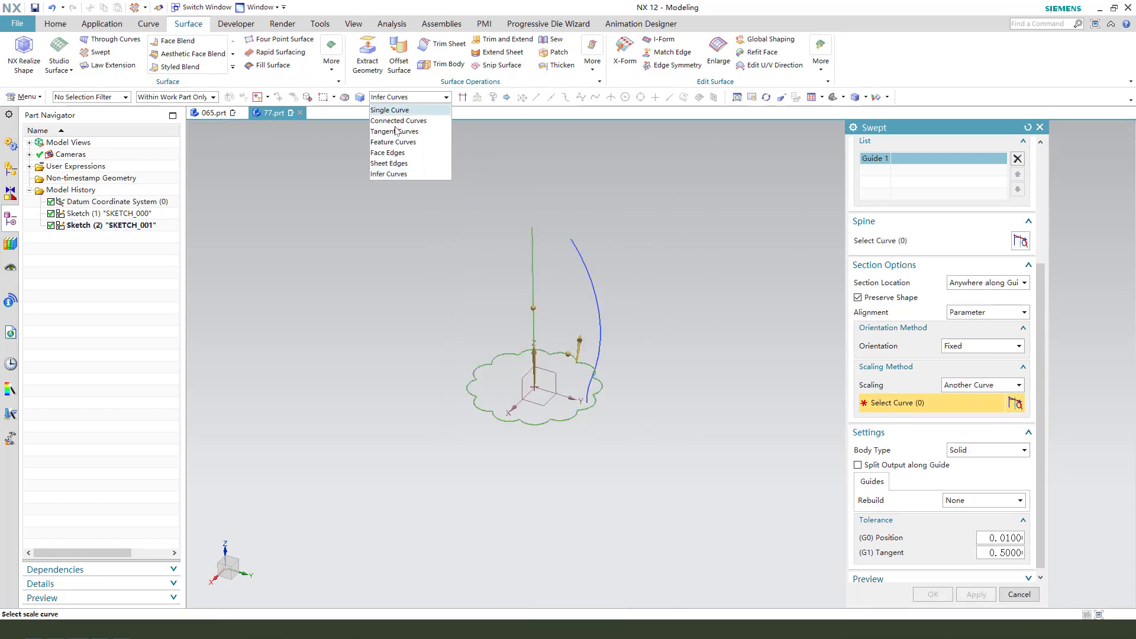
left_click(395, 131)
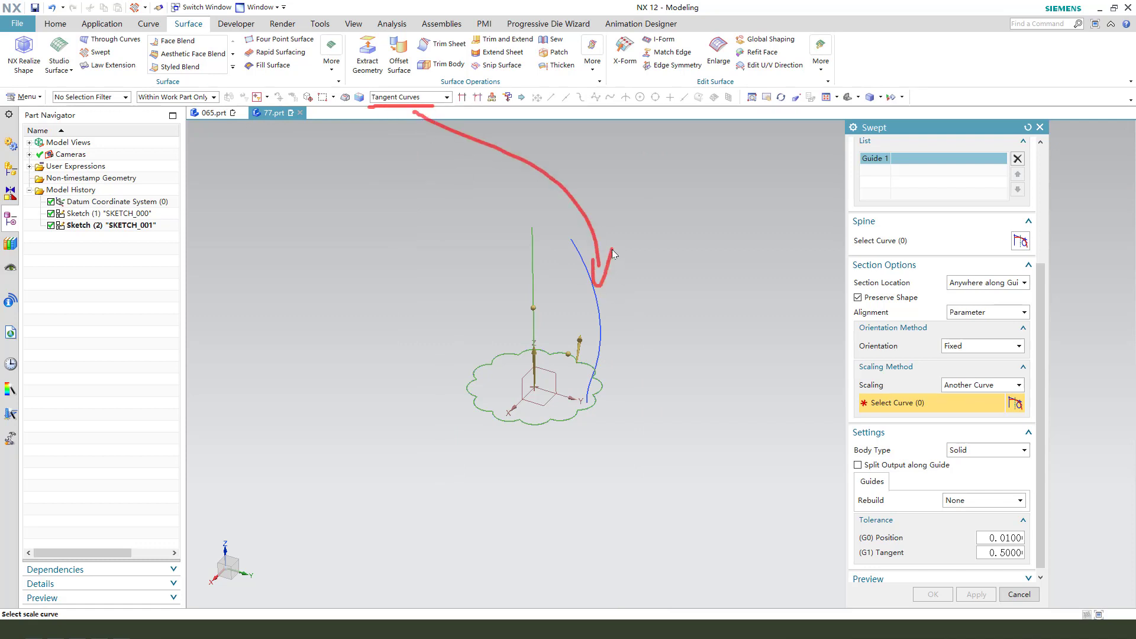
left_click(592, 380)
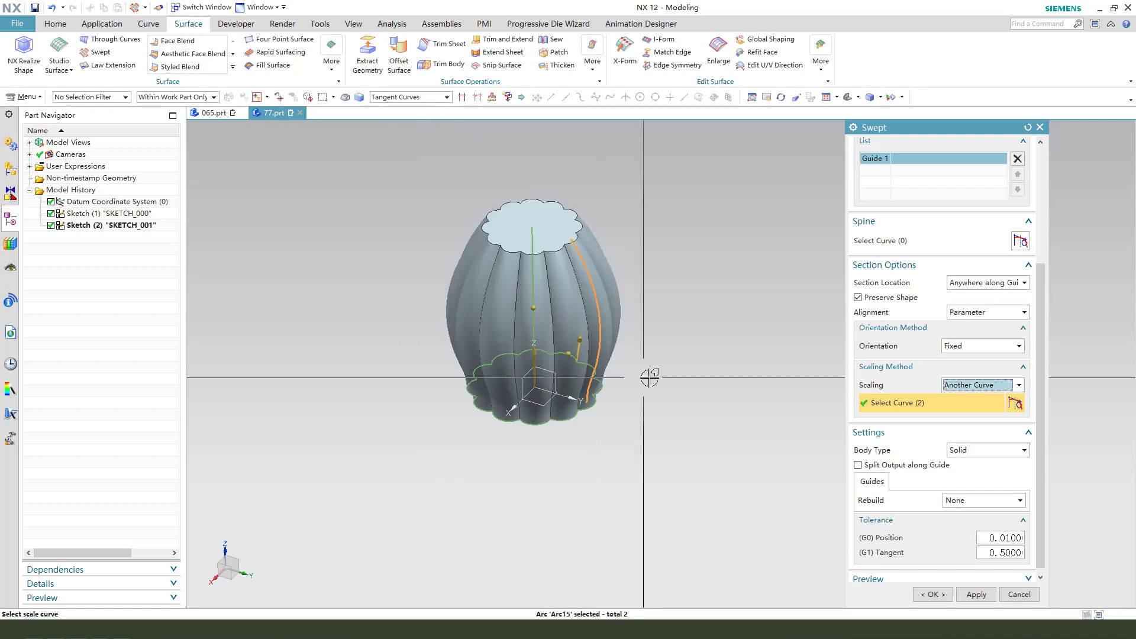
middle_click_drag(683, 406, 684, 383)
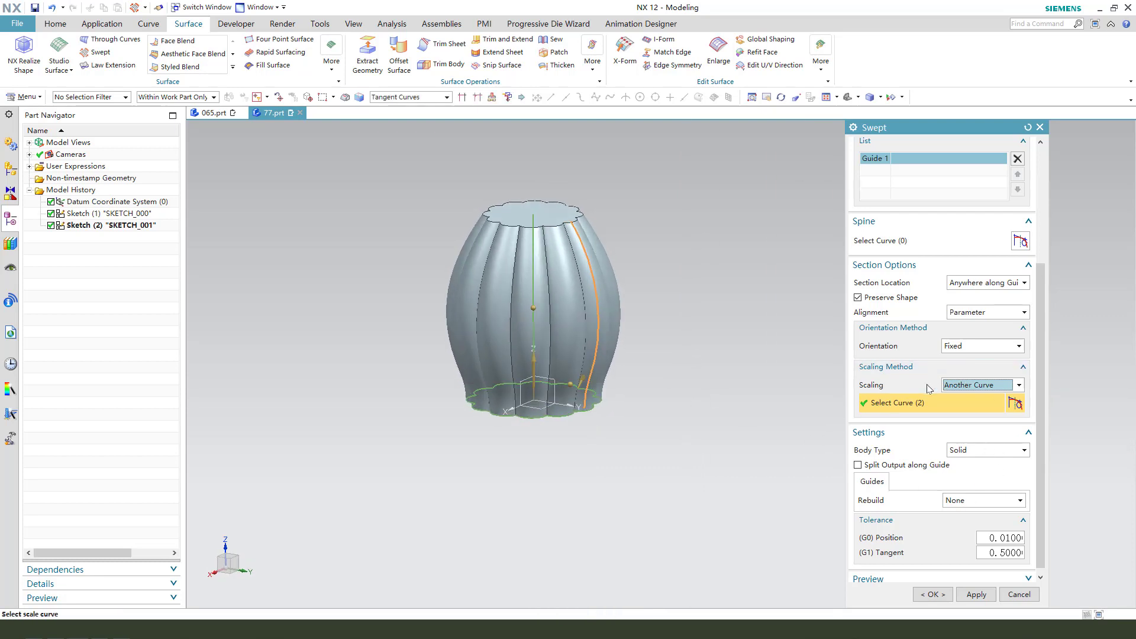
Set the sweep's orientation to a linear Angular Law from 0 to 180 degrees and create the twisted body
left_click(981, 346)
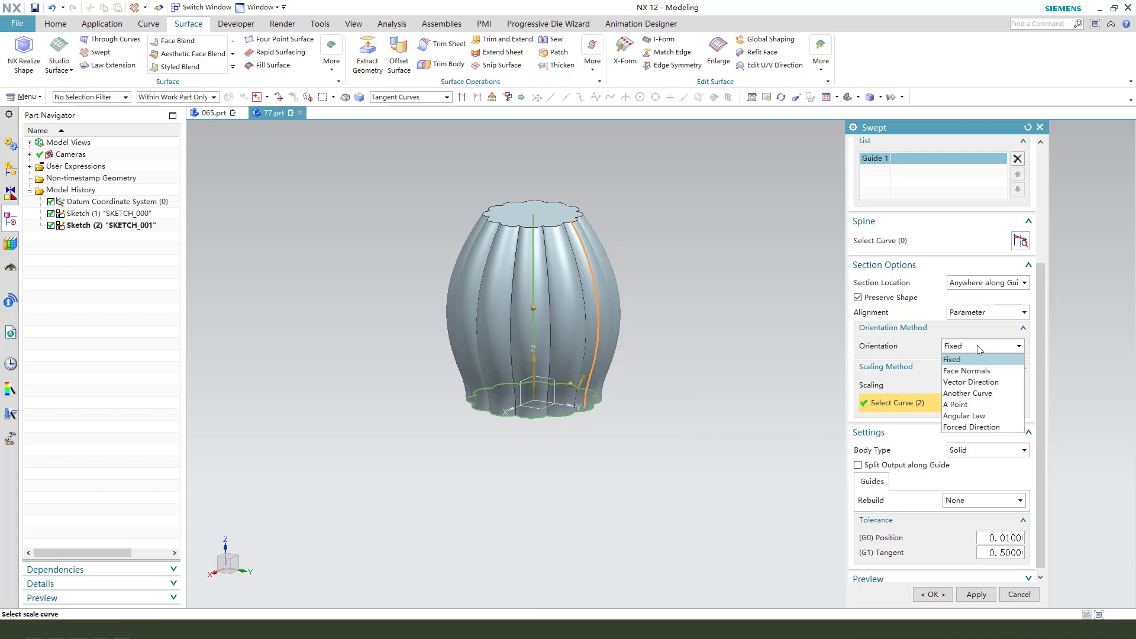
left_click(975, 417)
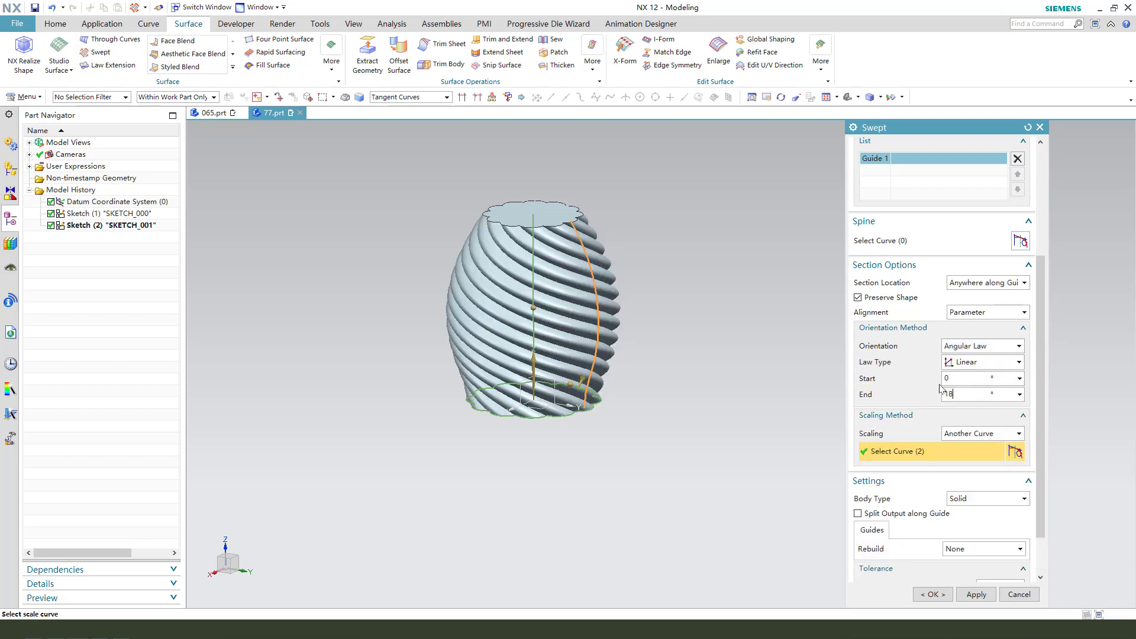
type("180")
key("Return")
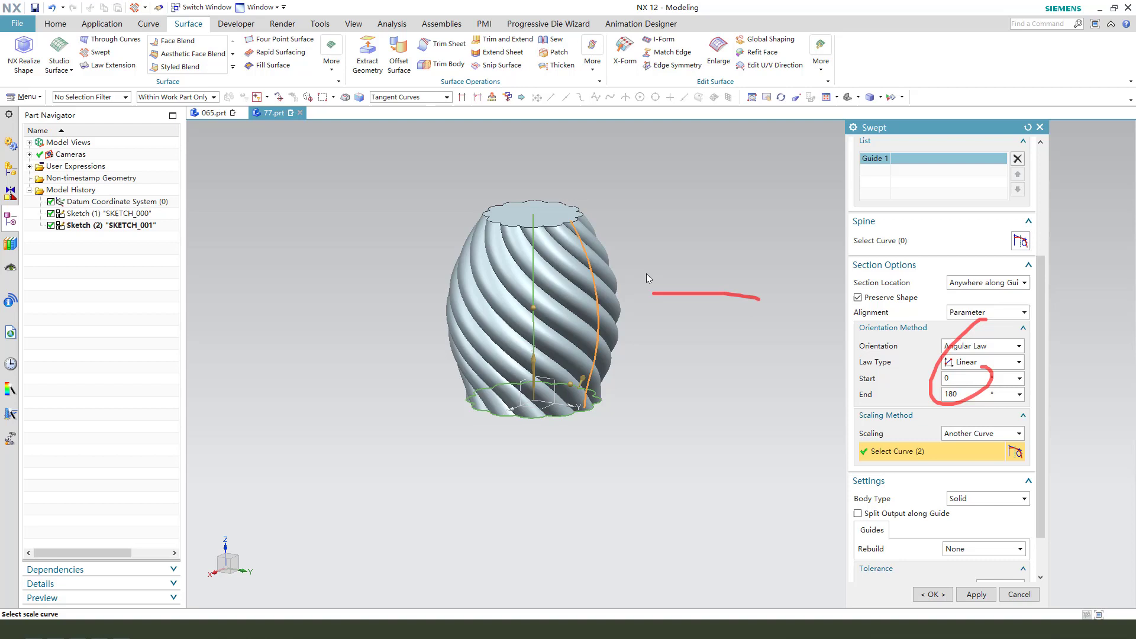
left_click(934, 595)
Hide the scalloped base sketch at the bottom of the twisted body
mouse_move(568, 361)
middle_mouse_down()
mouse_move(586, 355)
mouse_move(601, 424)
mouse_move(612, 404)
mouse_move(610, 414)
middle_mouse_up()
left_click(556, 423)
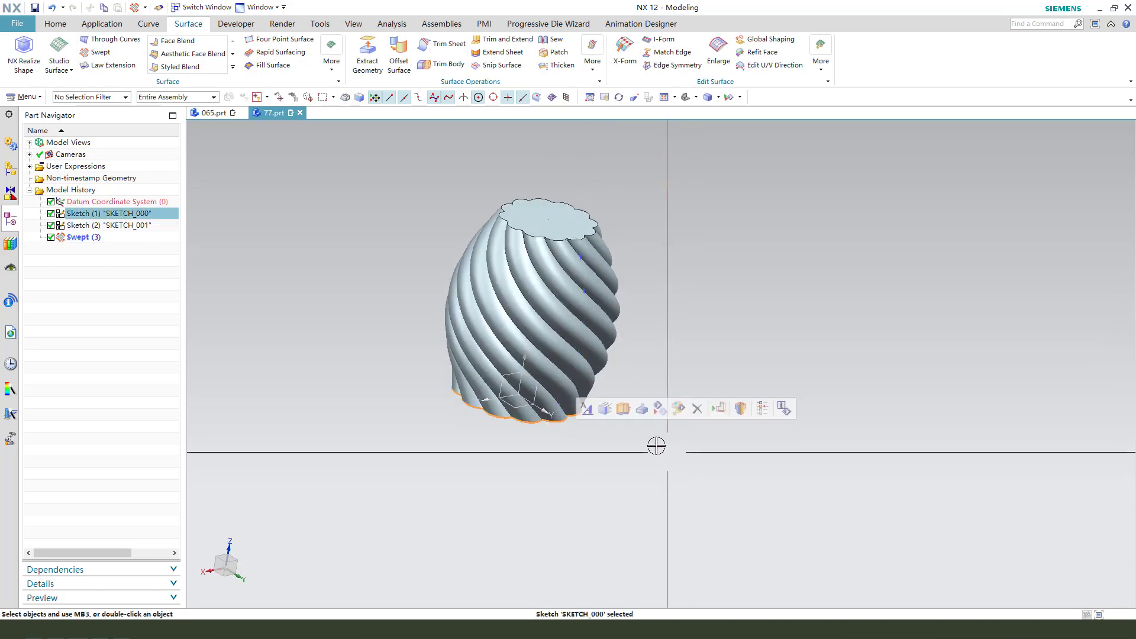
key("ctrl+b")
scroll(524, 419, "down", 1)
middle_click_drag(565, 366, 538, 342)
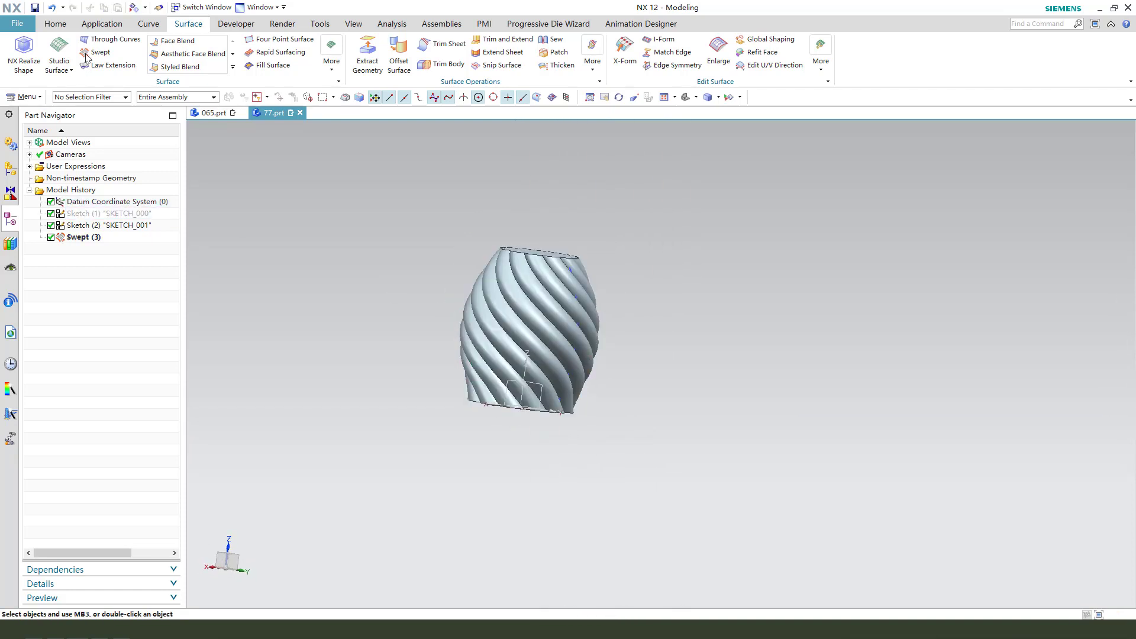
Start a Revolve and open its section sketch on the vertical YZ datum plane through the twisted body
left_click(54, 25)
left_click(152, 73)
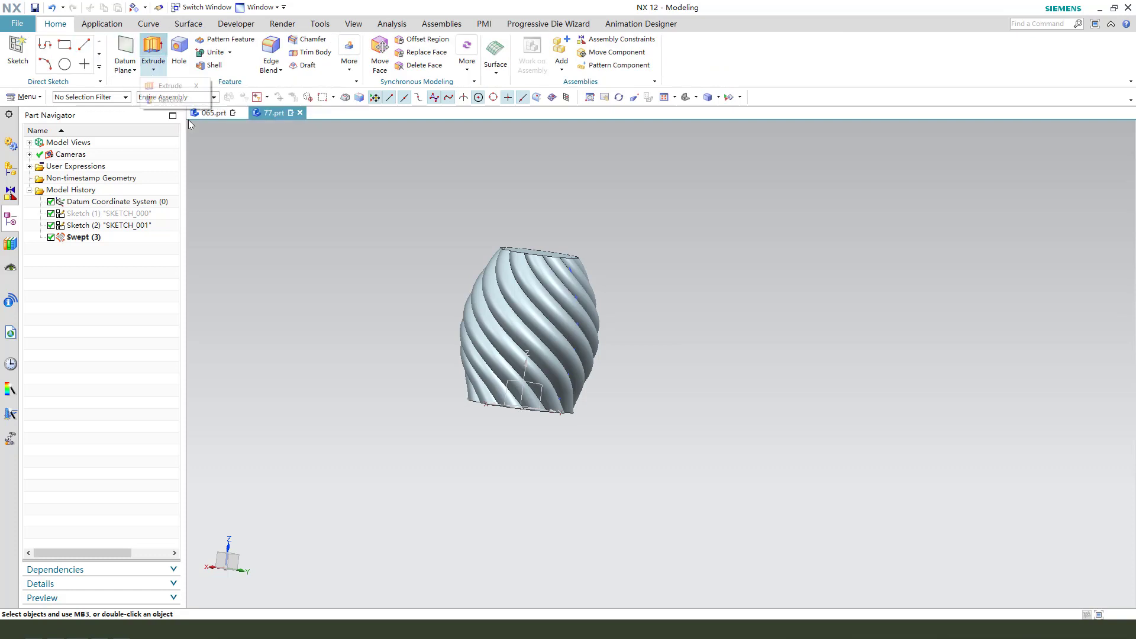
left_click(168, 102)
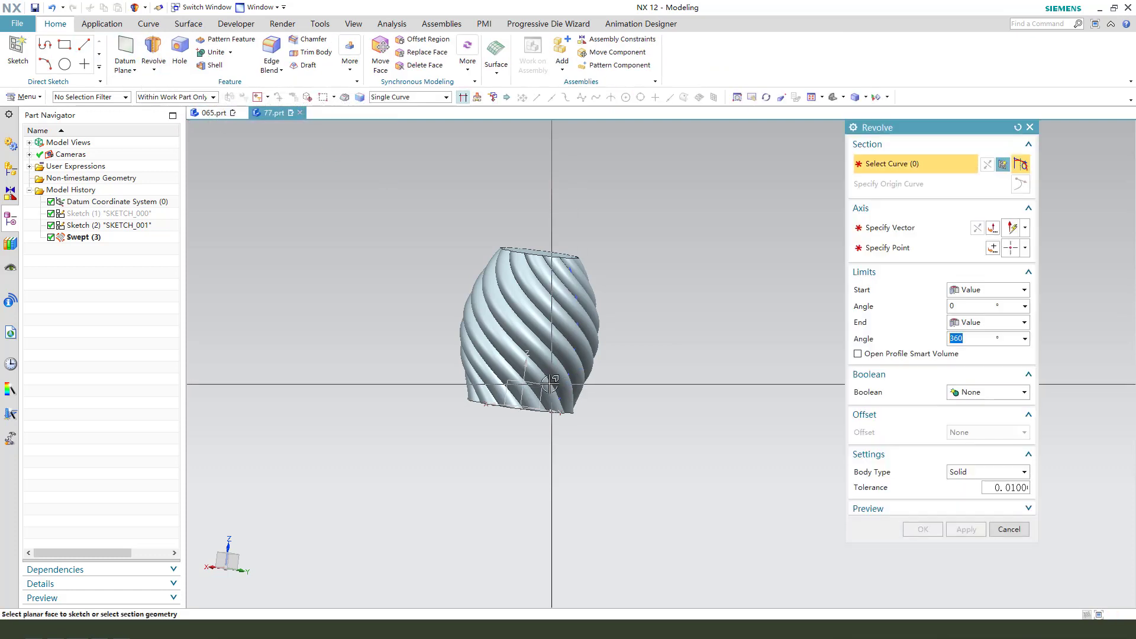
left_click(543, 384)
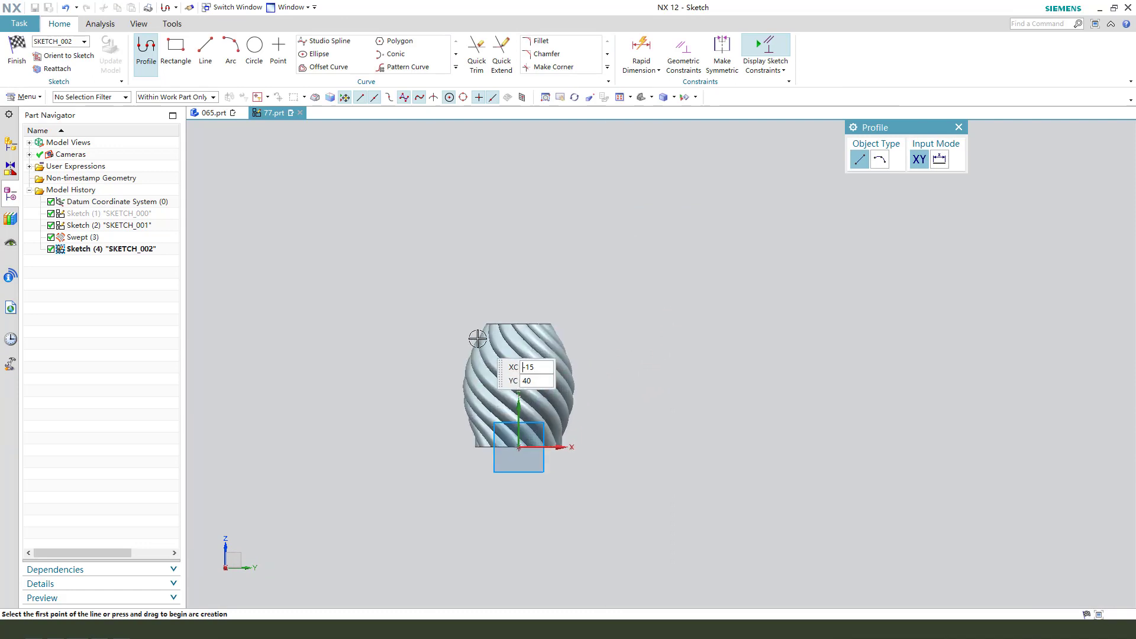
scroll(577, 238, "up", 1)
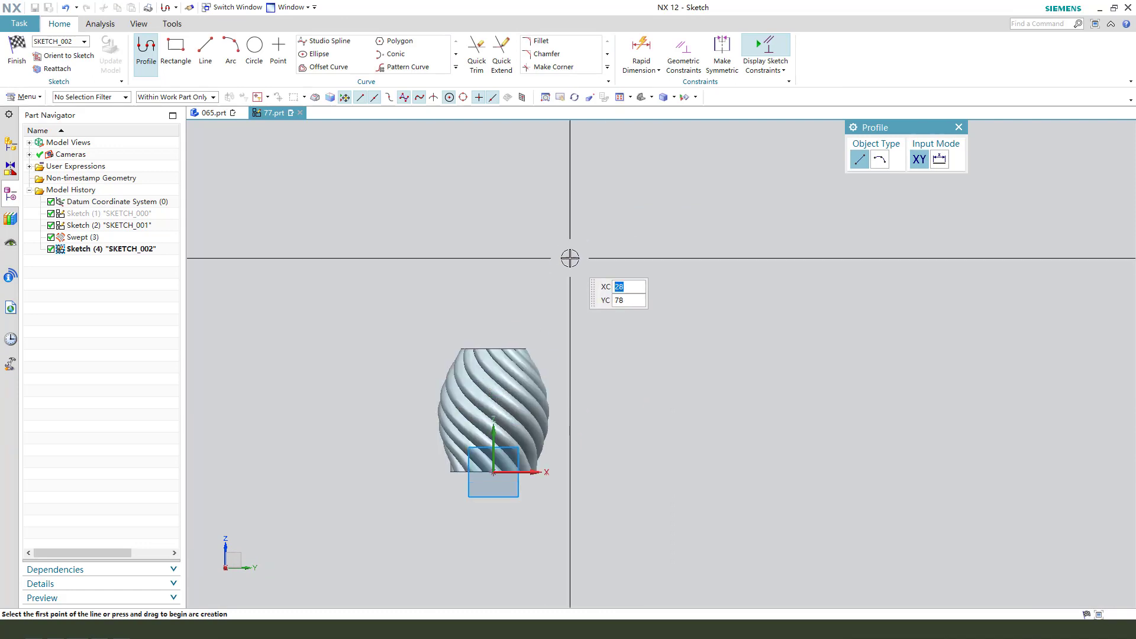
Sketch two end-to-end opposing arcs above the twisted body, the upper about 30 mm and the lower about 48 mm in radius
left_click(231, 51)
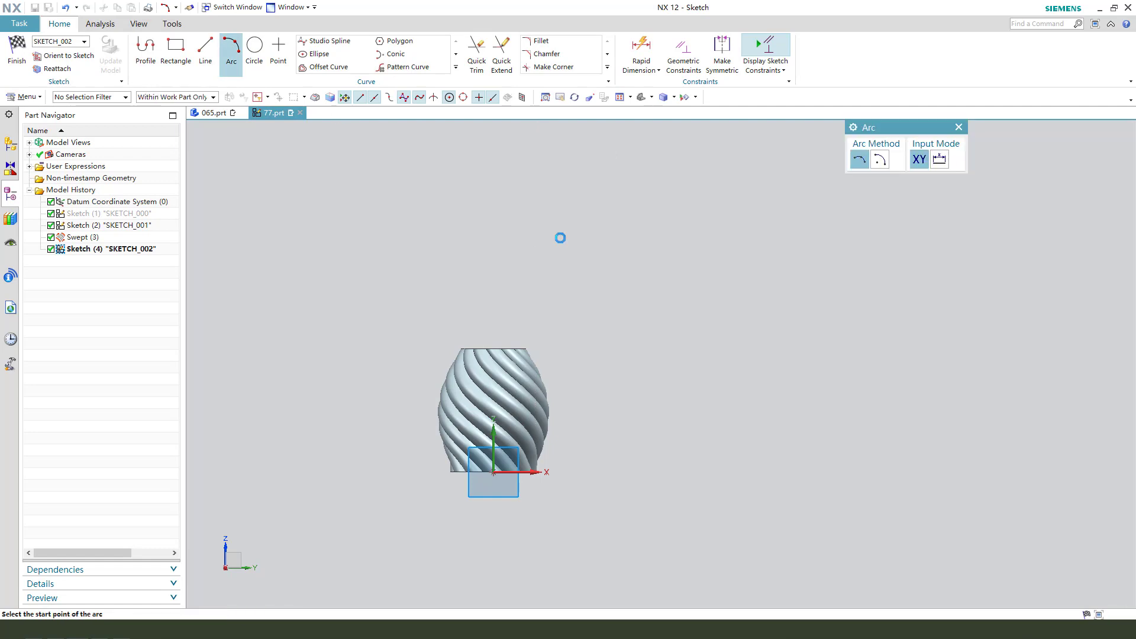
left_click(615, 158)
left_click(545, 243)
left_click(558, 198)
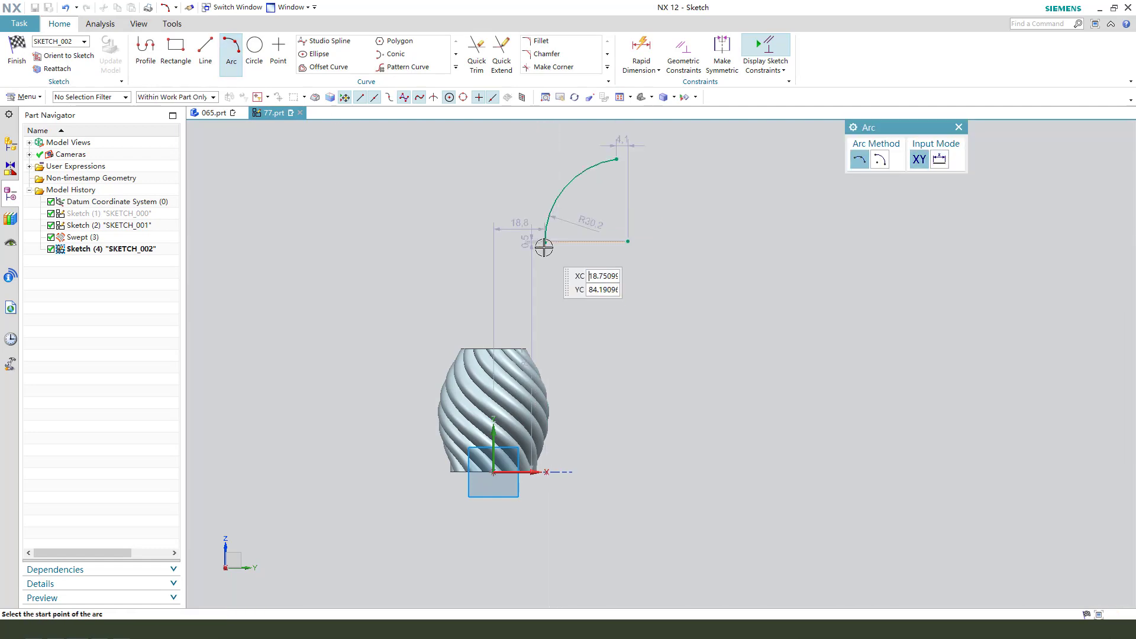
left_click(545, 243)
left_click(515, 329)
left_click(528, 308)
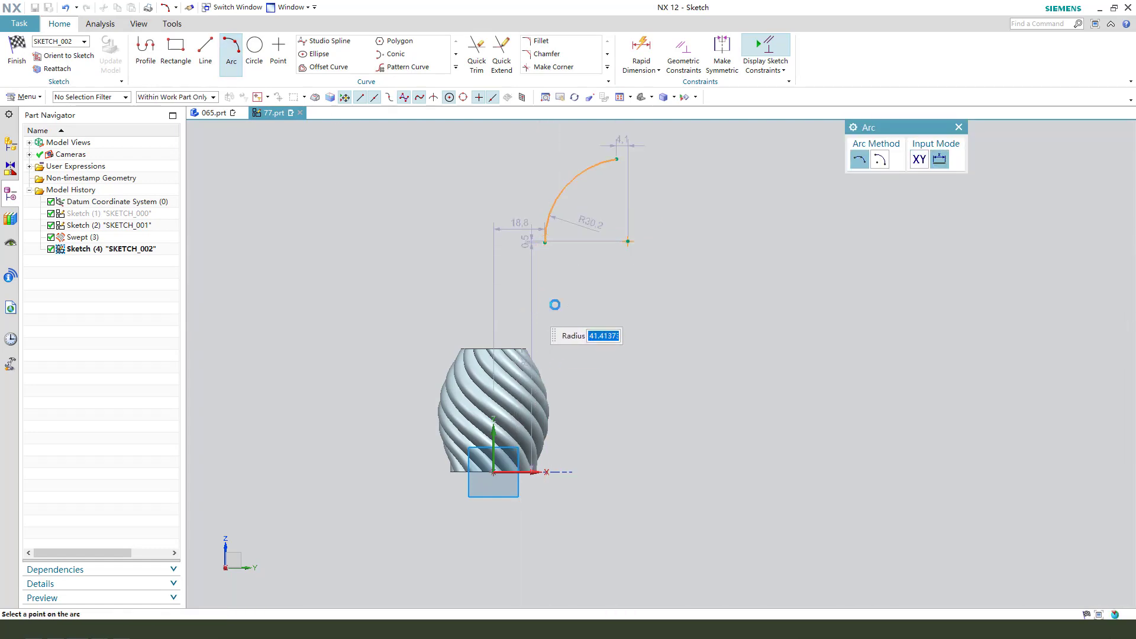
key("Escape")
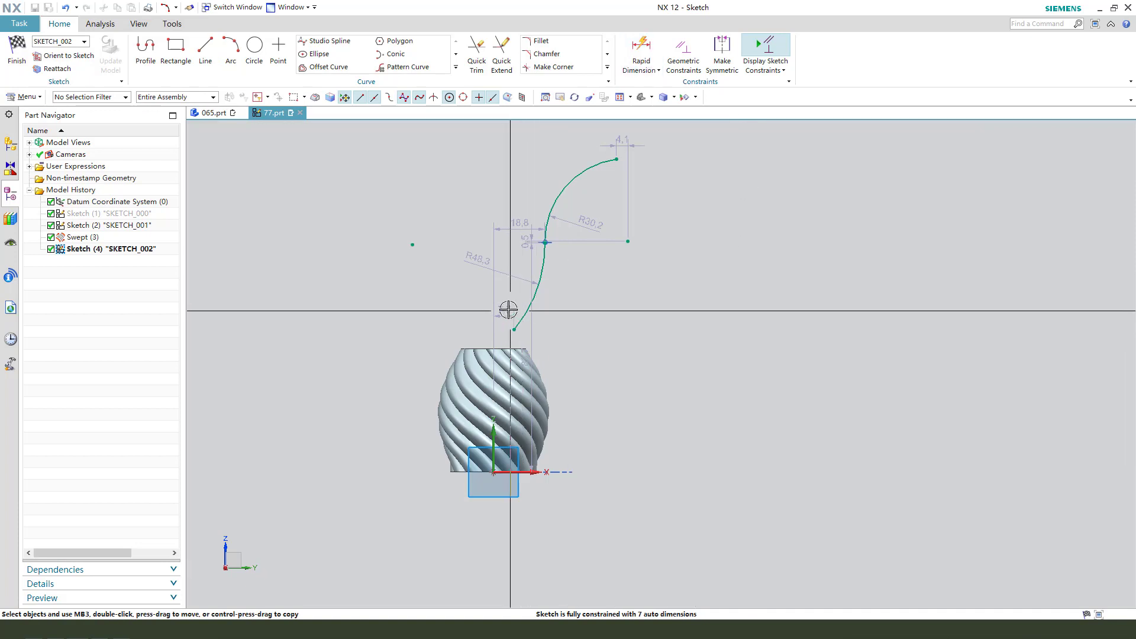
Set the horizontal distance from the lower arc's bottom endpoint to the vertical axis to 15 mm
left_click_drag(507, 309, 562, 329)
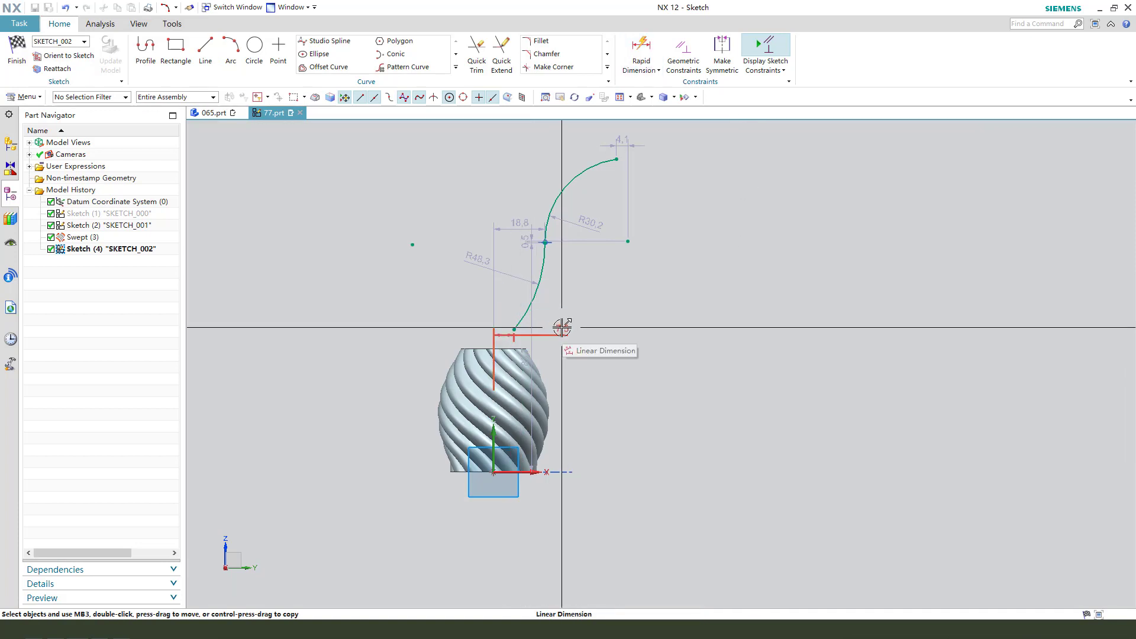
double_click(561, 327)
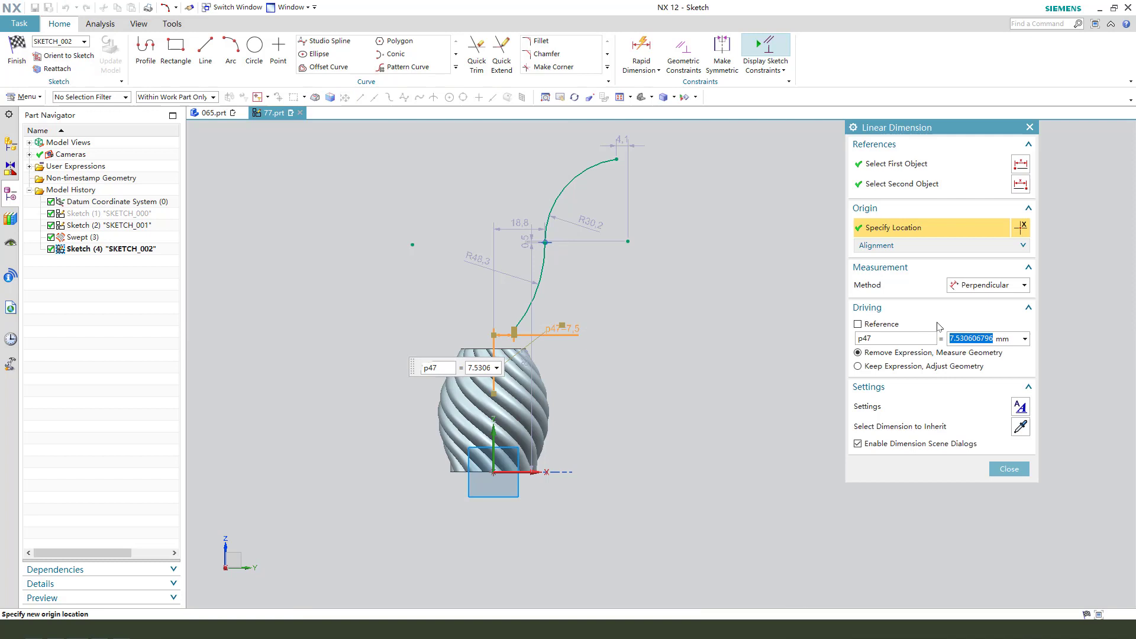
key("Return")
scroll(535, 400, "down", 3)
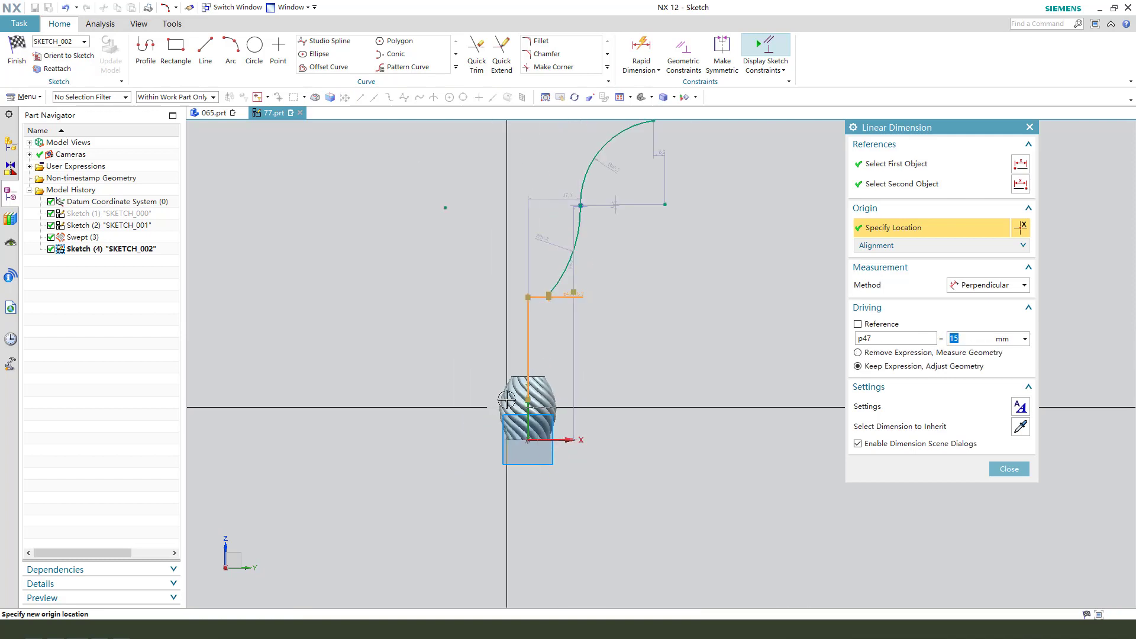
middle_click(486, 371)
scroll(467, 372, "down", 1)
Dimension the lower arc's bottom endpoint at a height of 51 mm above the horizontal axis
left_click(641, 52)
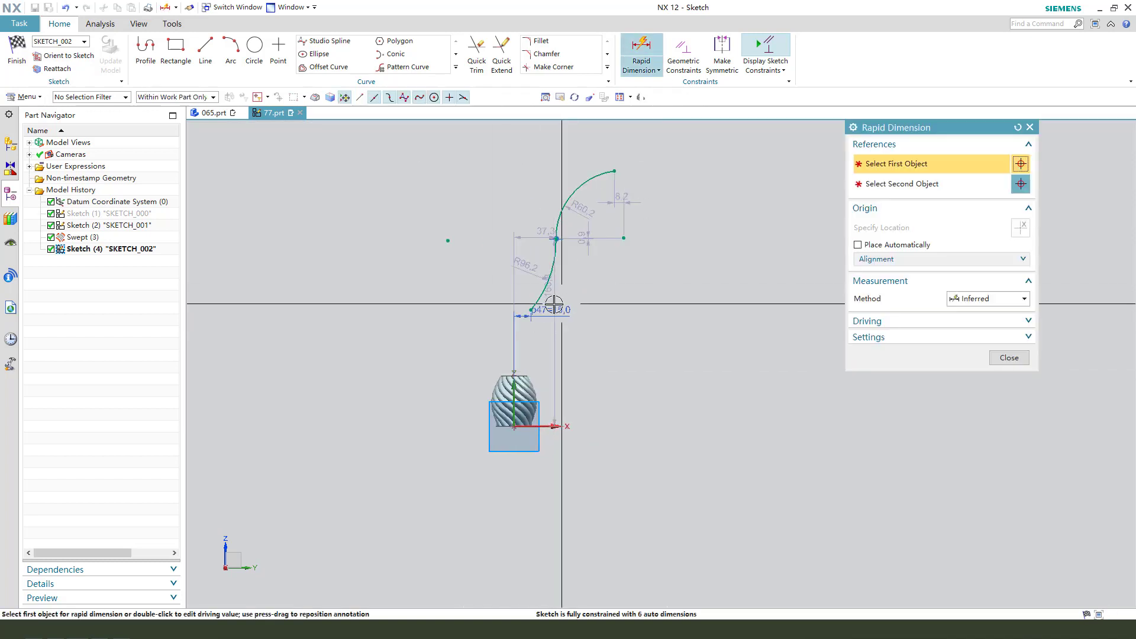
left_click(448, 241)
left_click(556, 425)
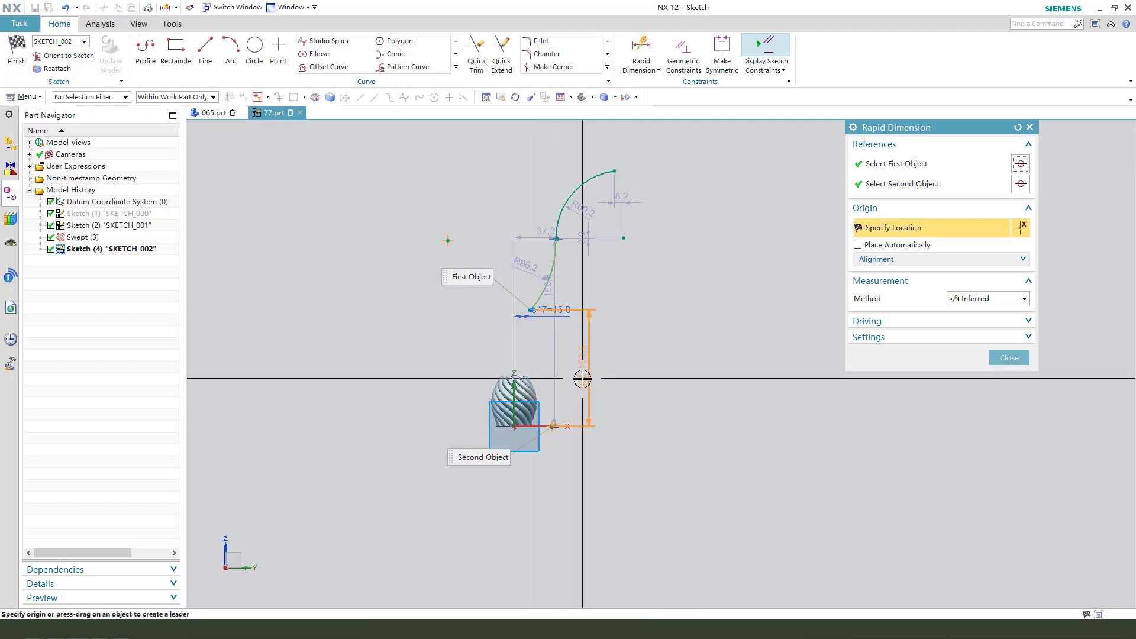
left_click(588, 377)
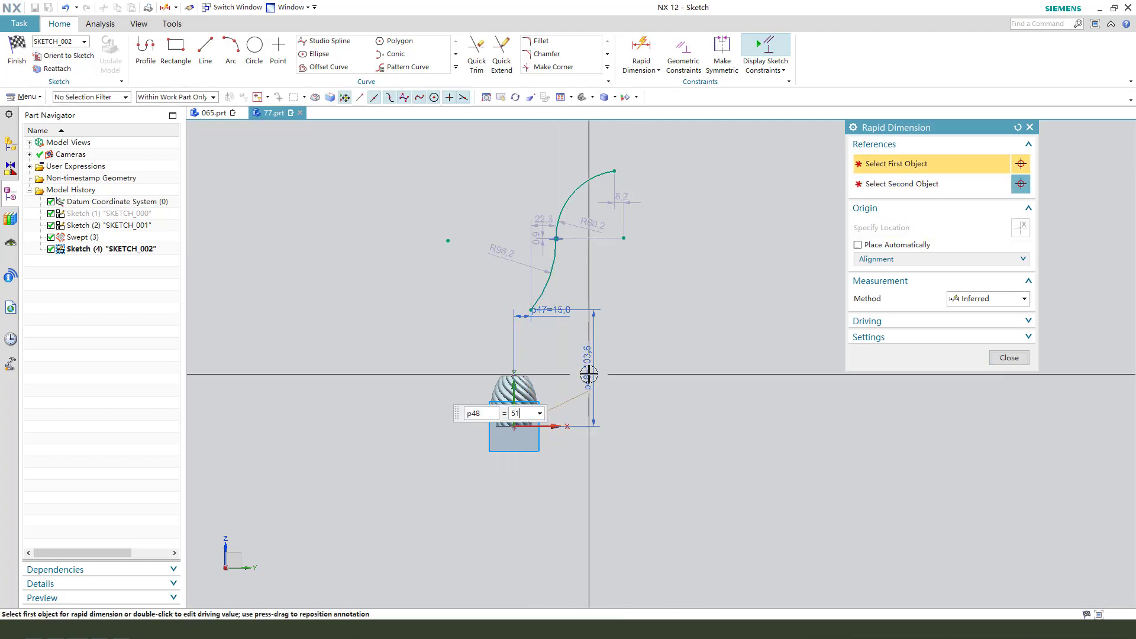
type("51")
key("Return")
Dimension the upper arc's top endpoint at a height of 135 mm above the horizontal axis
left_click(609, 230)
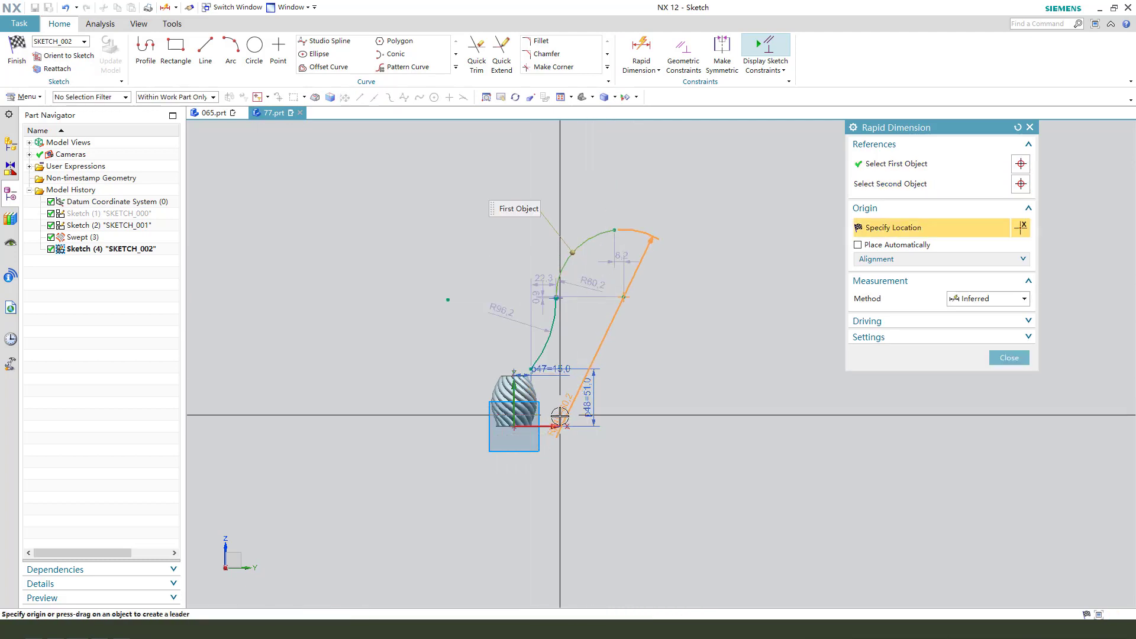
left_click(569, 420)
left_click(687, 329)
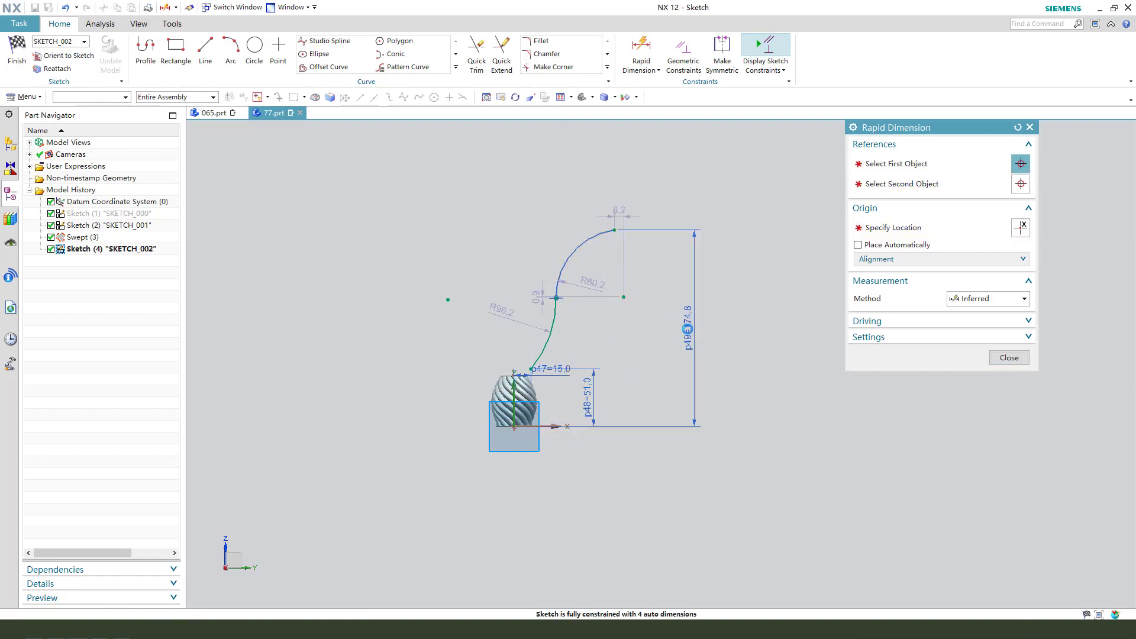
type("135")
key("Return")
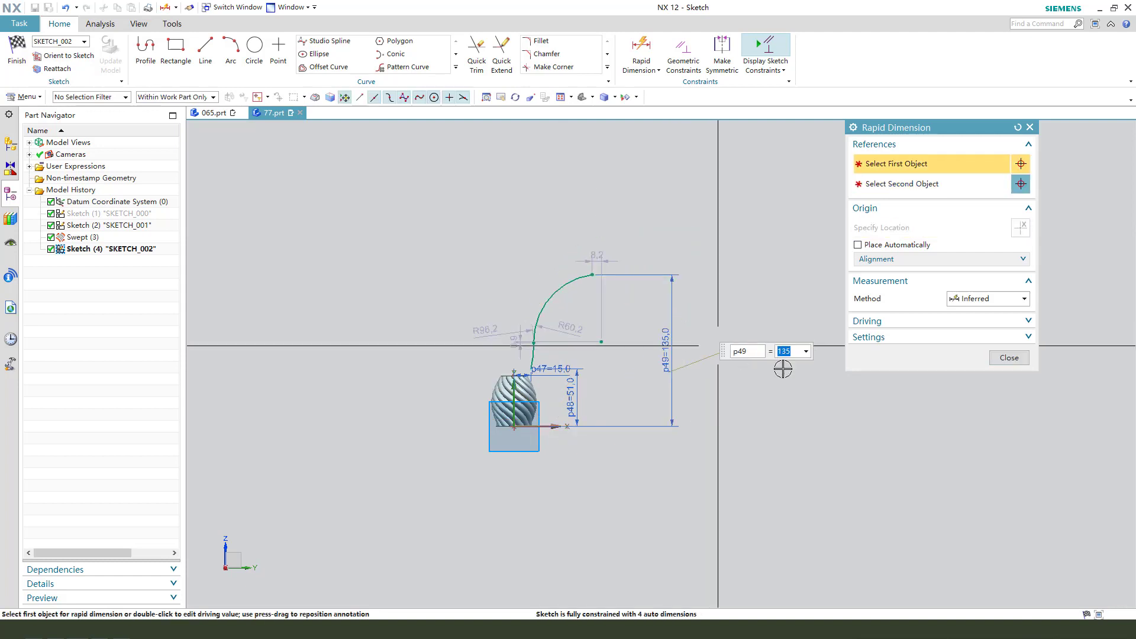
left_click(1009, 357)
Try a 100 mm radius on the upper arc and undo the change
scroll(571, 326, "down", 2)
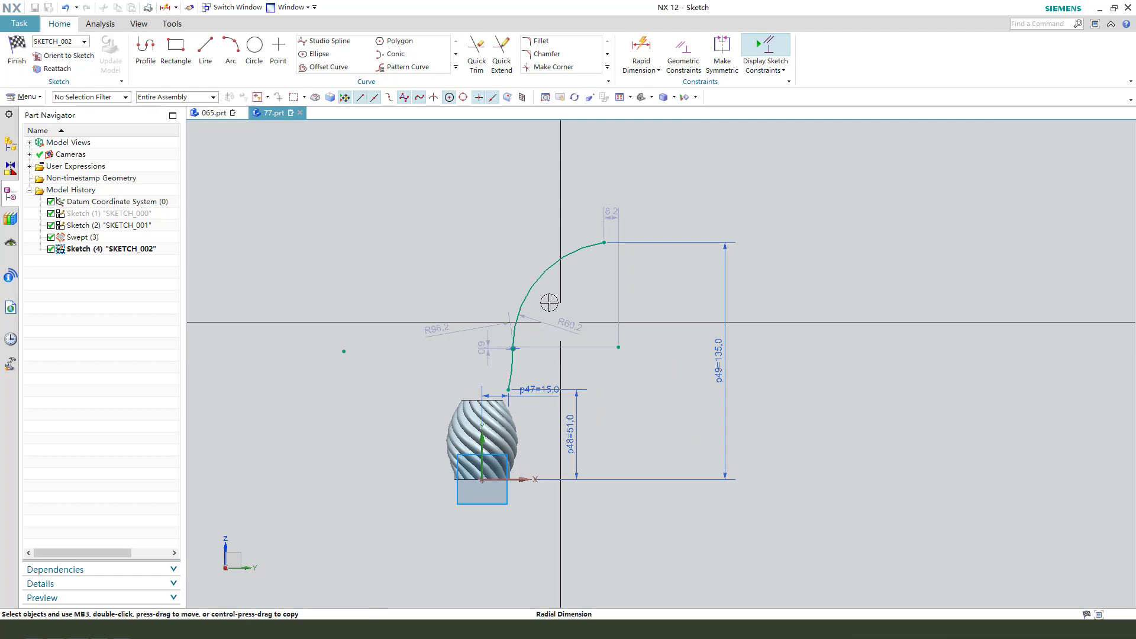
left_click(513, 247)
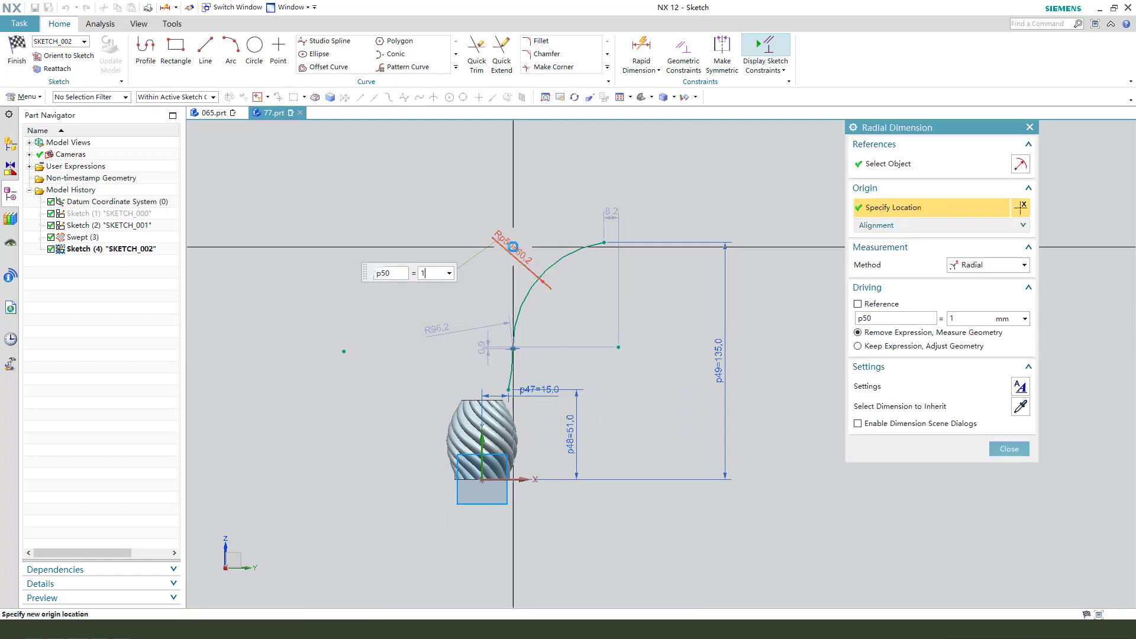
key("Return")
key("Escape")
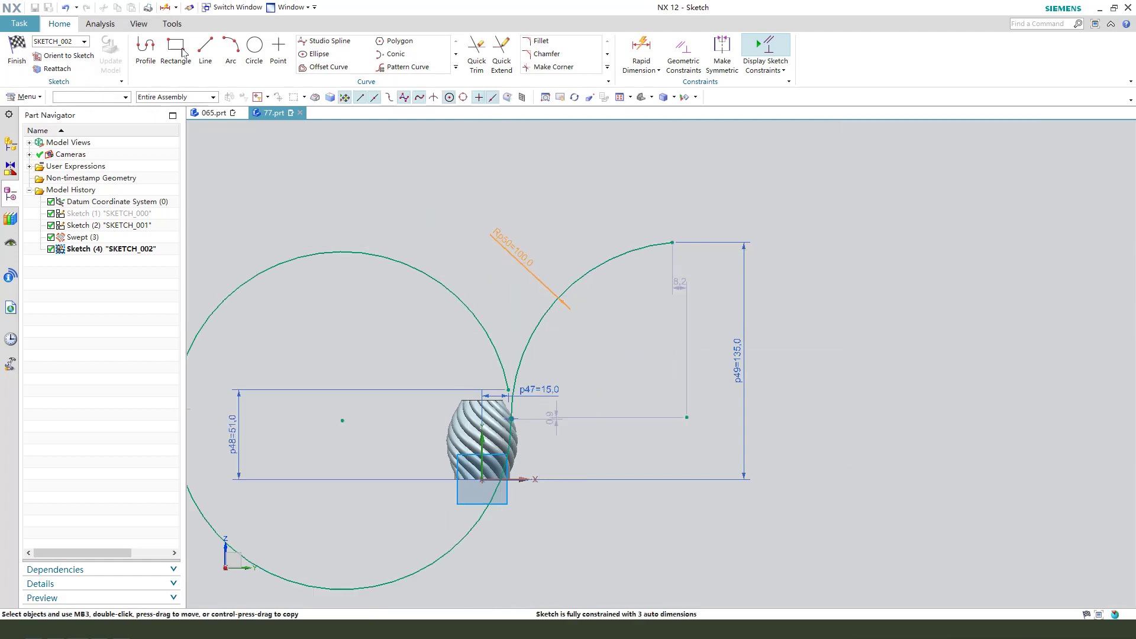
left_click(65, 8)
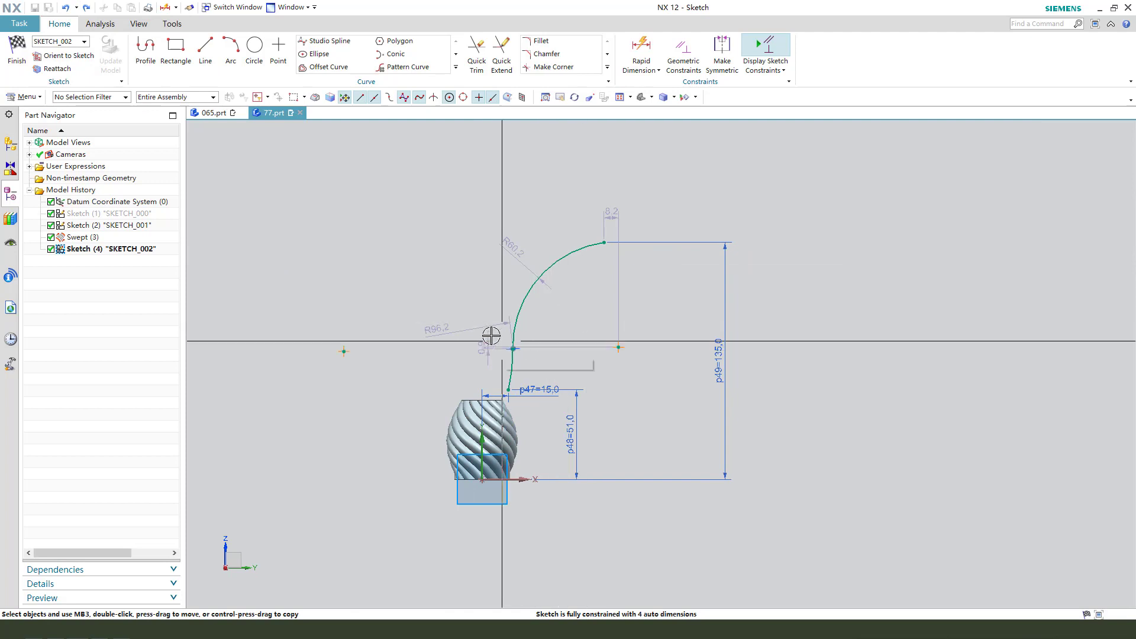
Move the upper arc's top endpoint inward and dimension it 50 mm horizontally from the vertical axis
left_click_drag(483, 326, 556, 365)
left_click_drag(604, 242, 572, 204)
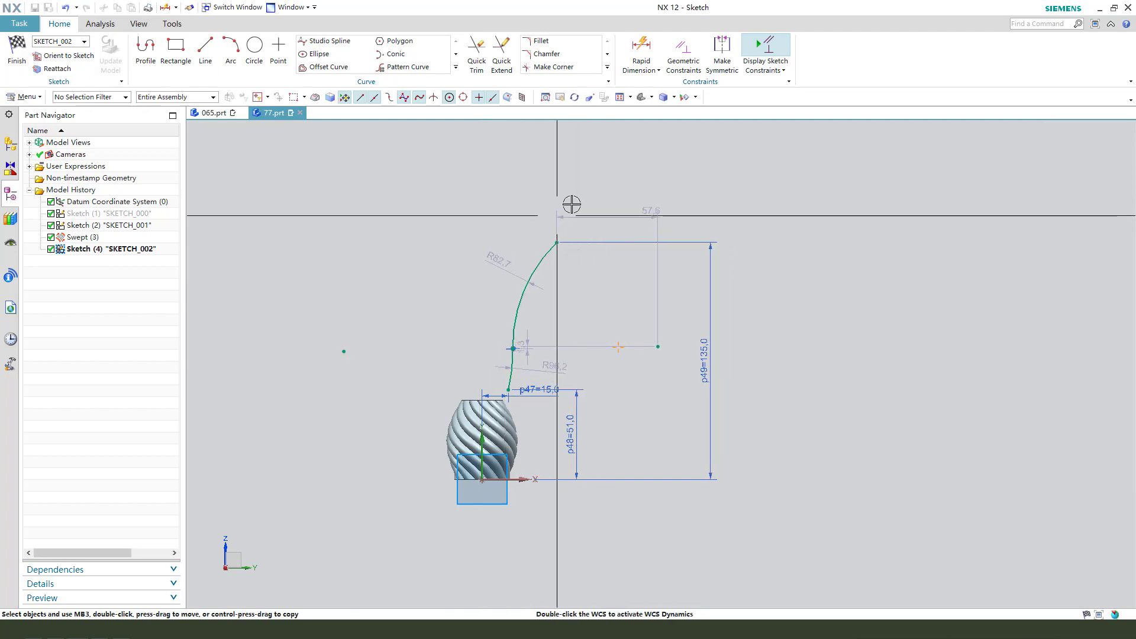
left_click(641, 50)
left_click(524, 291)
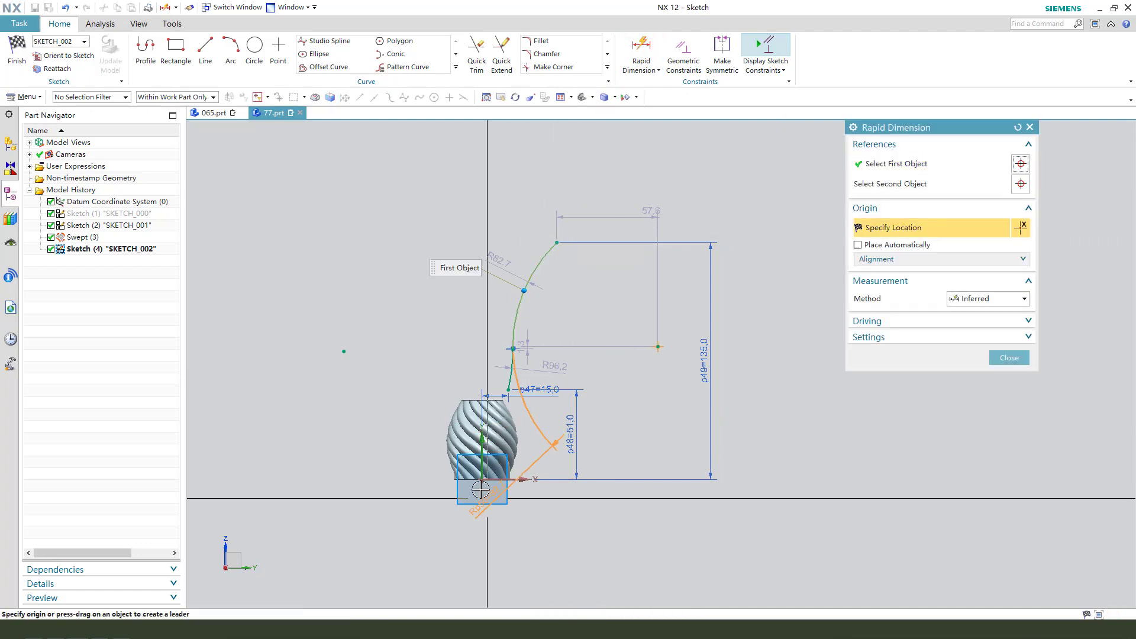
left_click(557, 243)
left_click(483, 462)
left_click(520, 182)
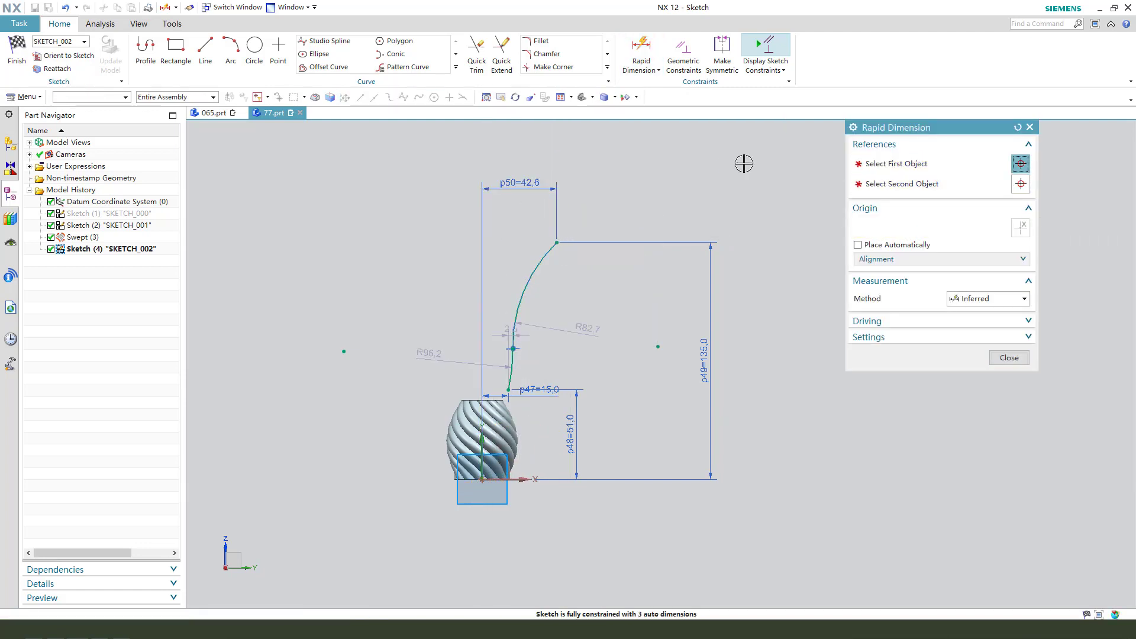
type("50")
key("Return")
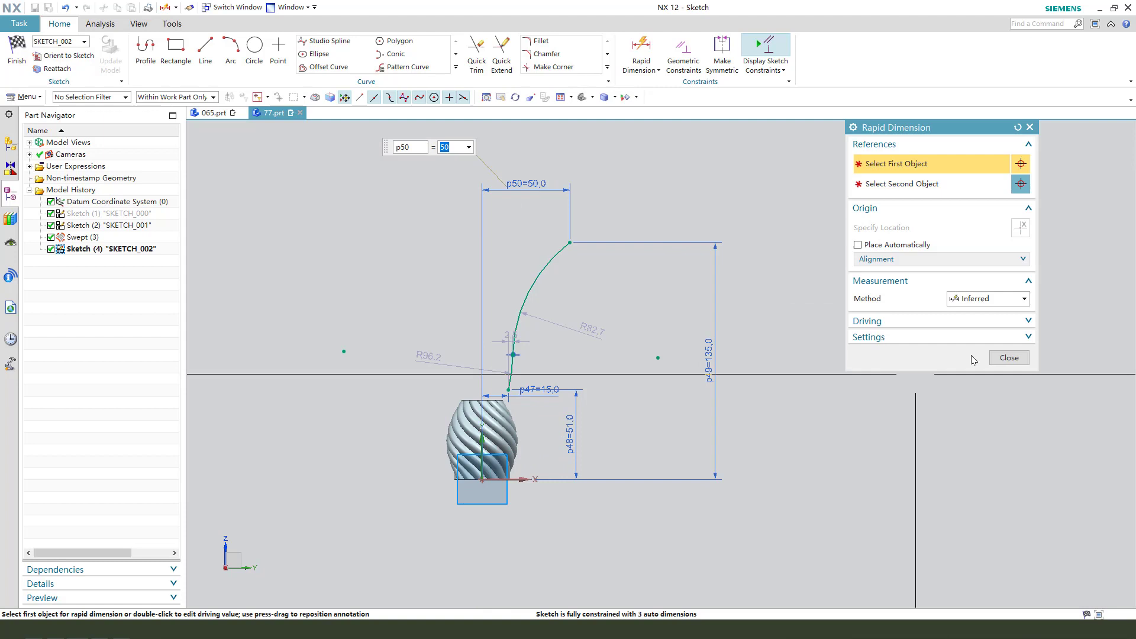
Set the lower arc's radius to 25 mm and the upper arc's radius to 100 mm
double_click(461, 366)
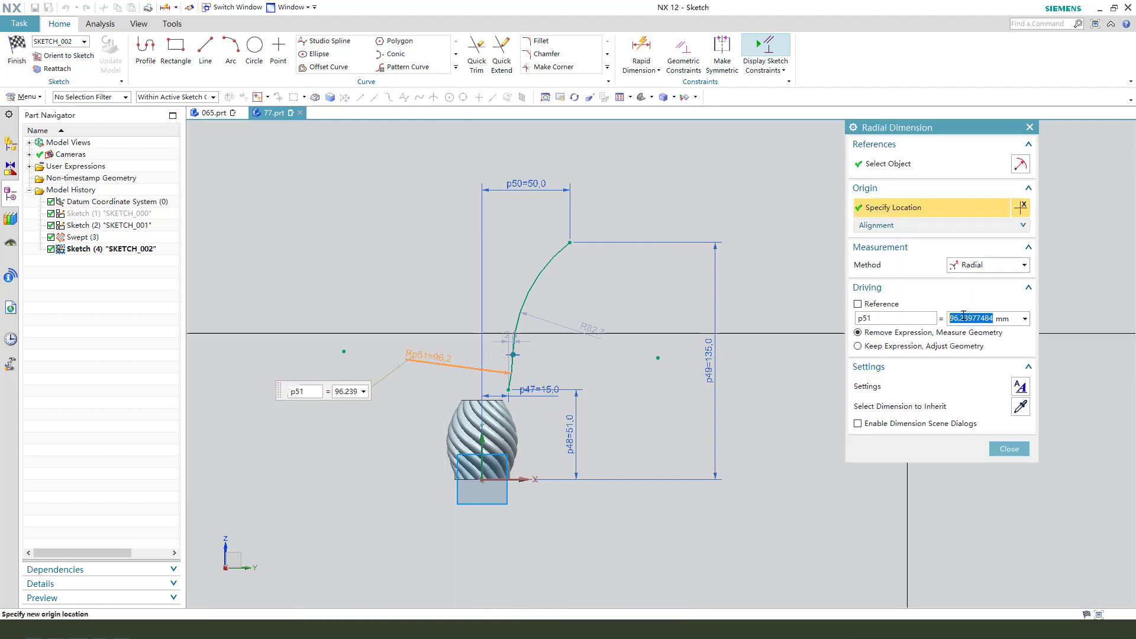
key("Return")
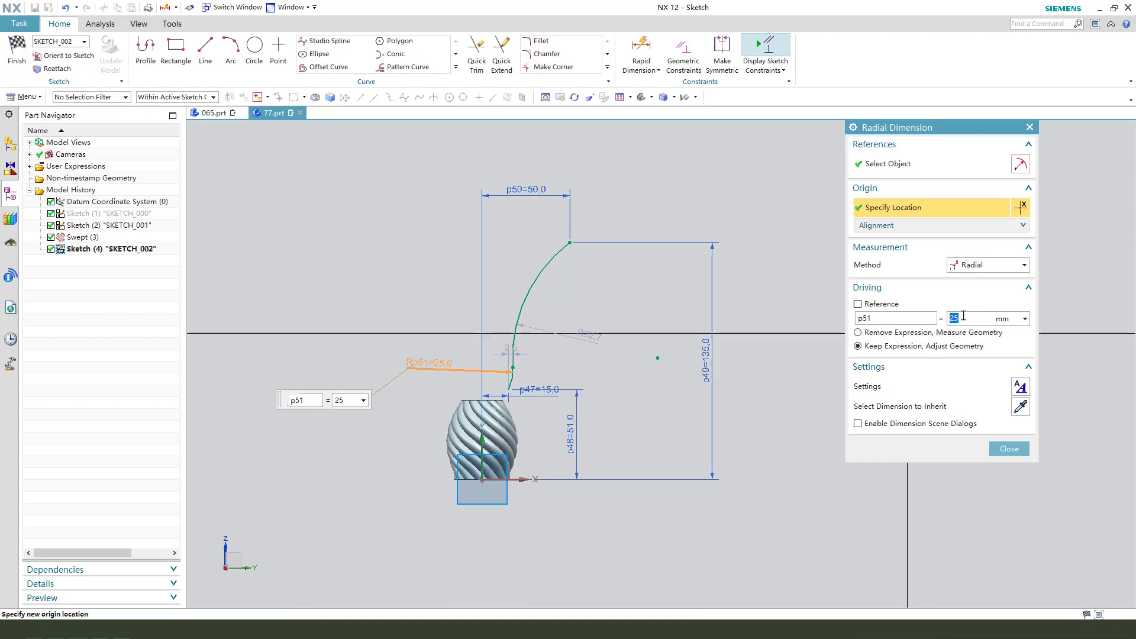
scroll(537, 375, "up", 4)
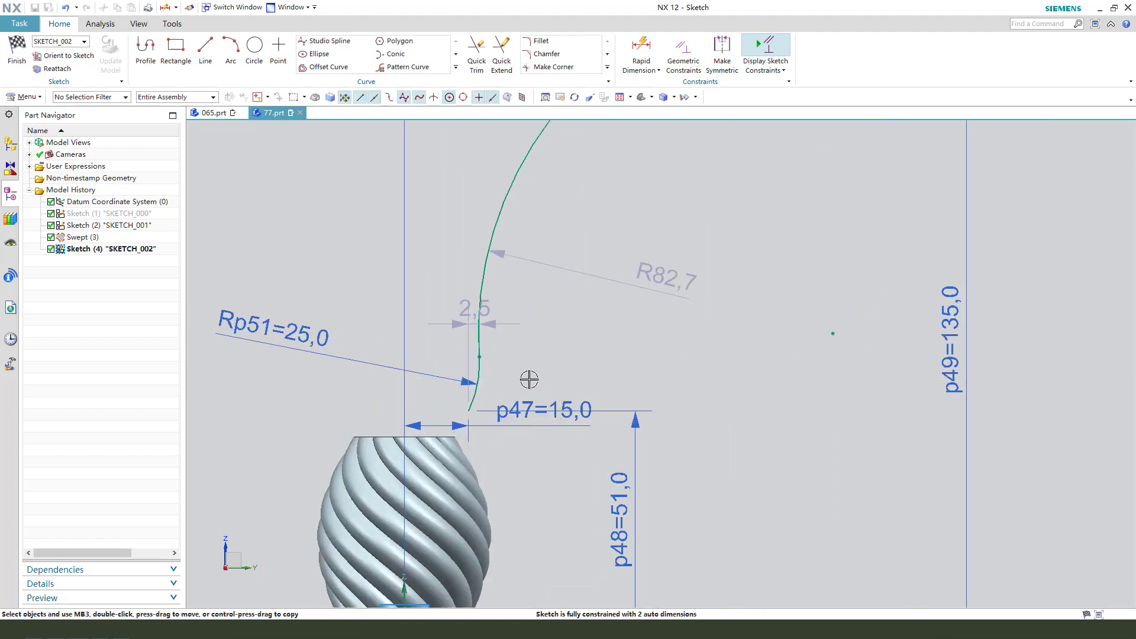
scroll(577, 334, "down", 2)
left_click_drag(627, 303, 507, 223)
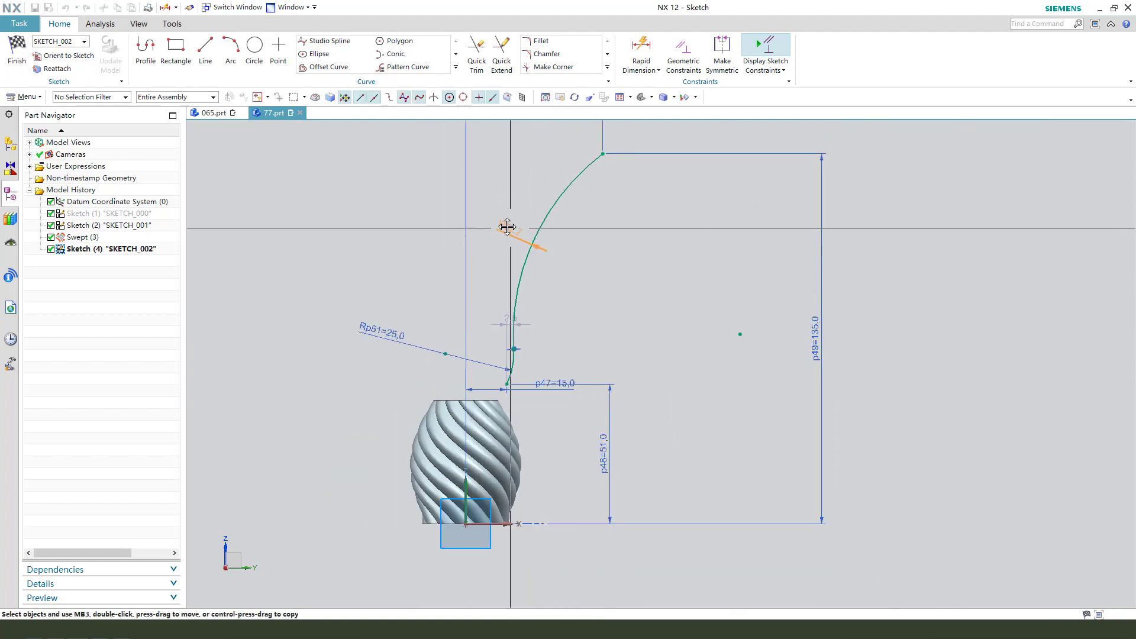
double_click(507, 223)
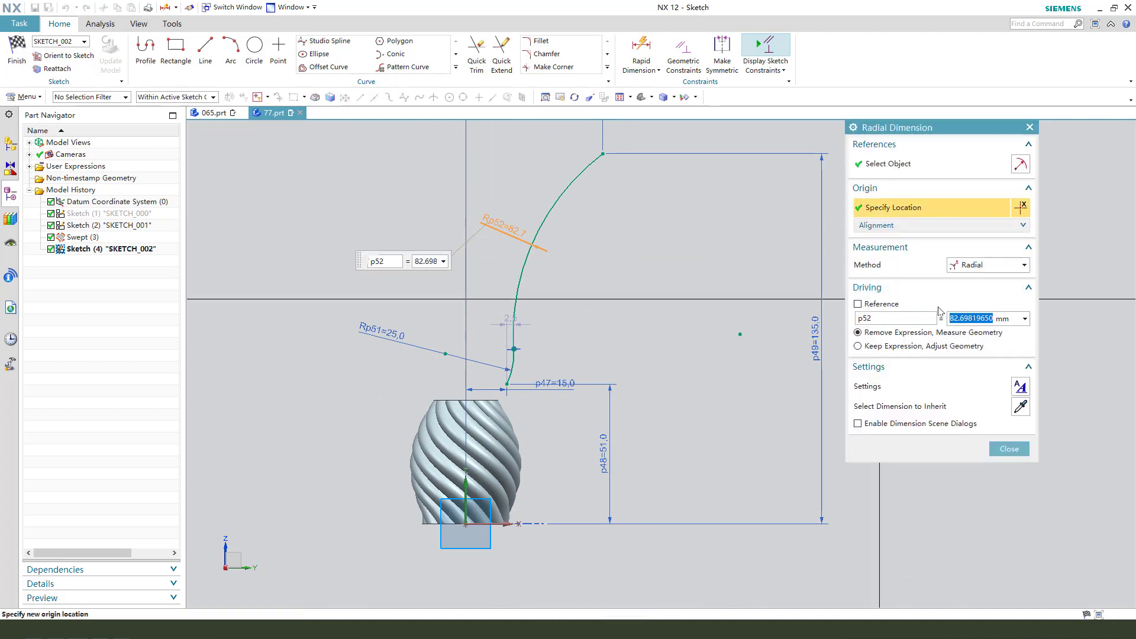
type("100")
key("Return")
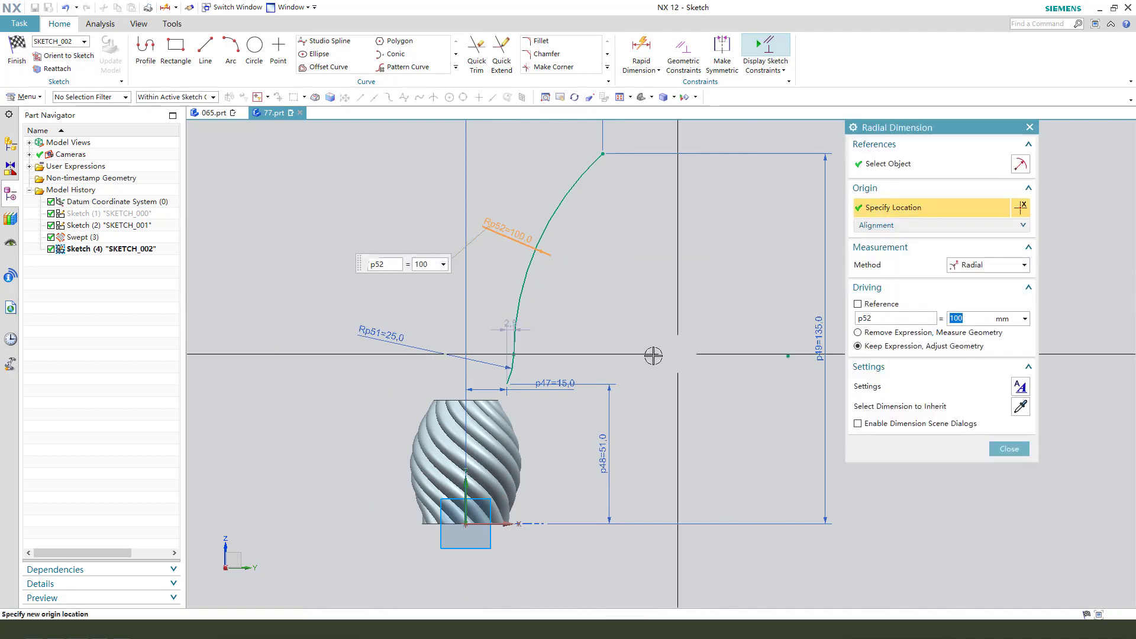
middle_click(655, 356)
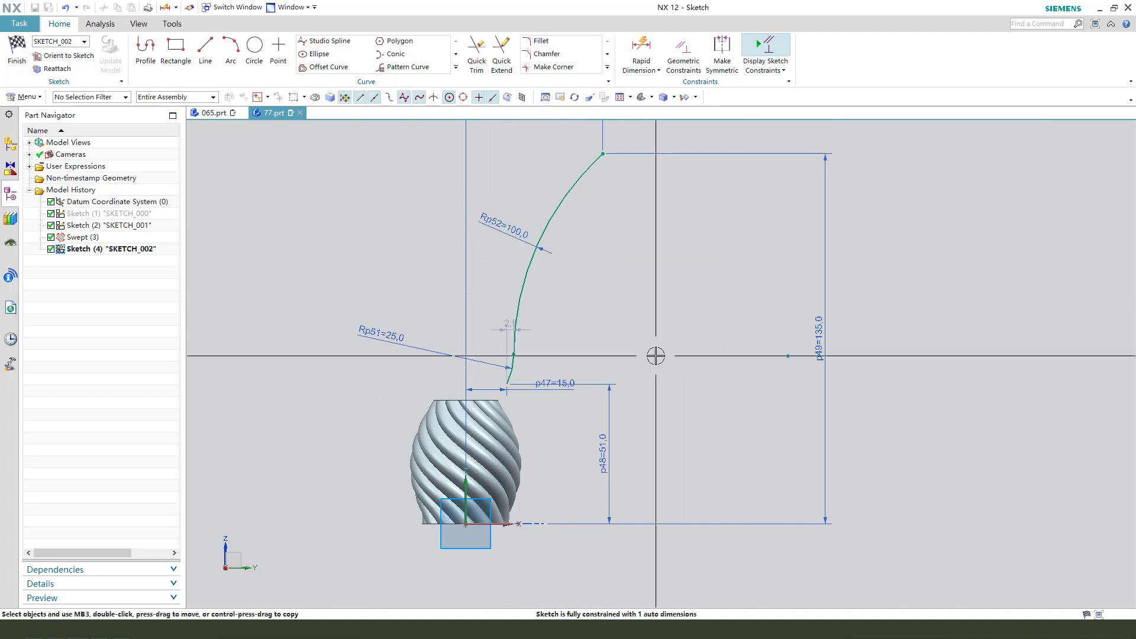
Dimension the junction point of the two arcs 30 mm horizontally from the vertical axis
left_click(641, 46)
left_click(515, 354)
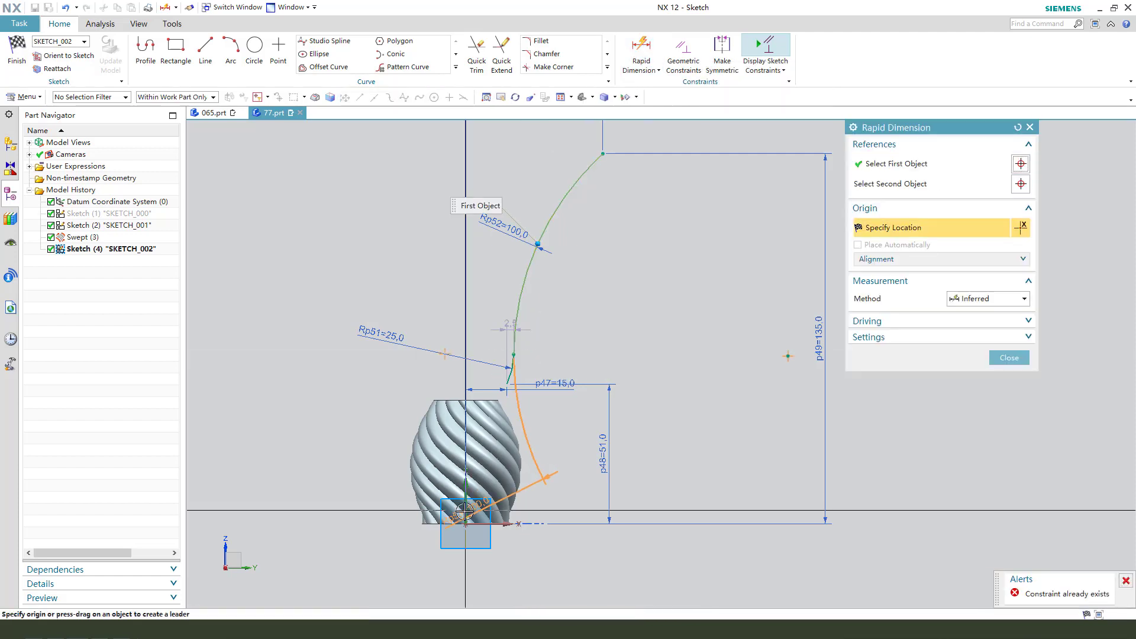
left_click(467, 516)
left_click(563, 271)
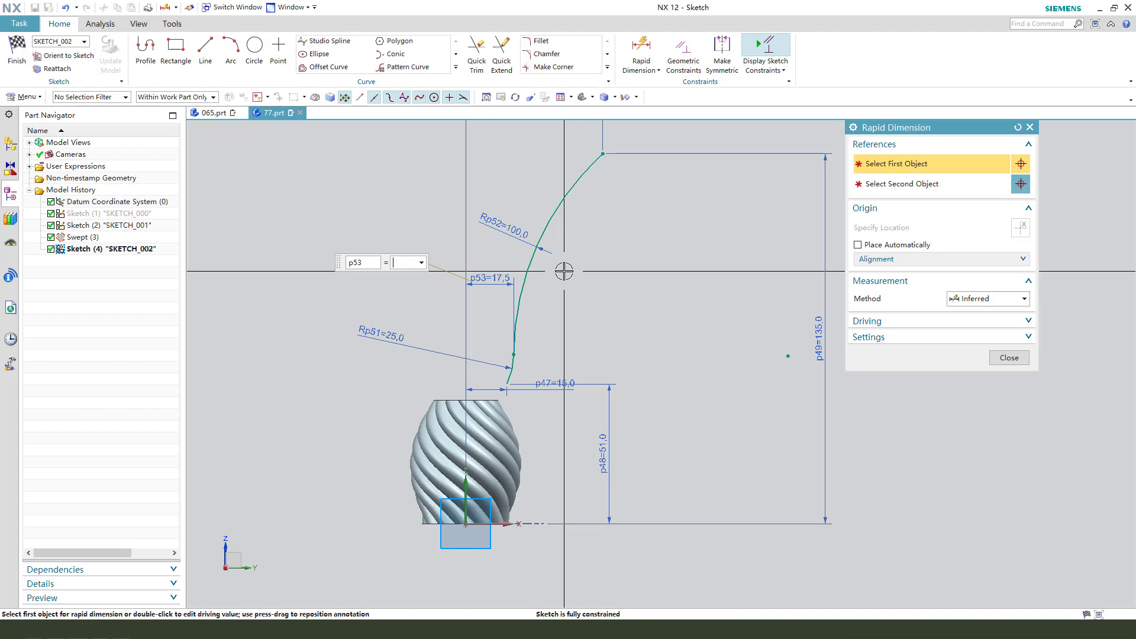
type("30")
key("Return")
scroll(609, 305, "down", 2)
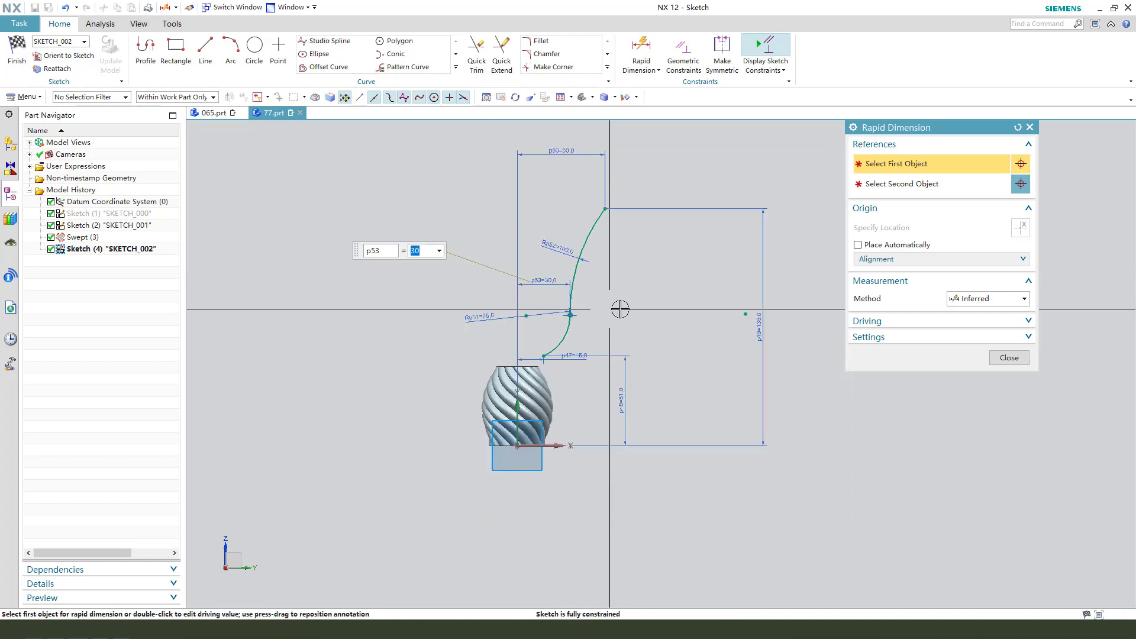
Finish dimensioning and rearrange the cup profile's dimension labels closer to the curves without overlaps
left_click(1000, 358)
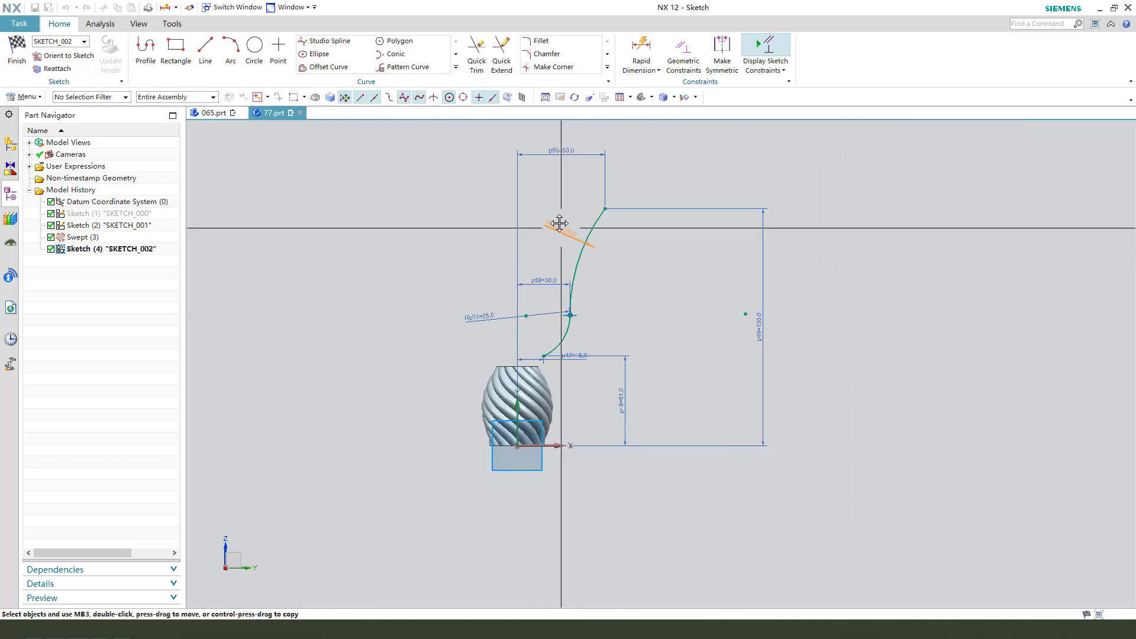
left_click_drag(482, 314, 612, 345)
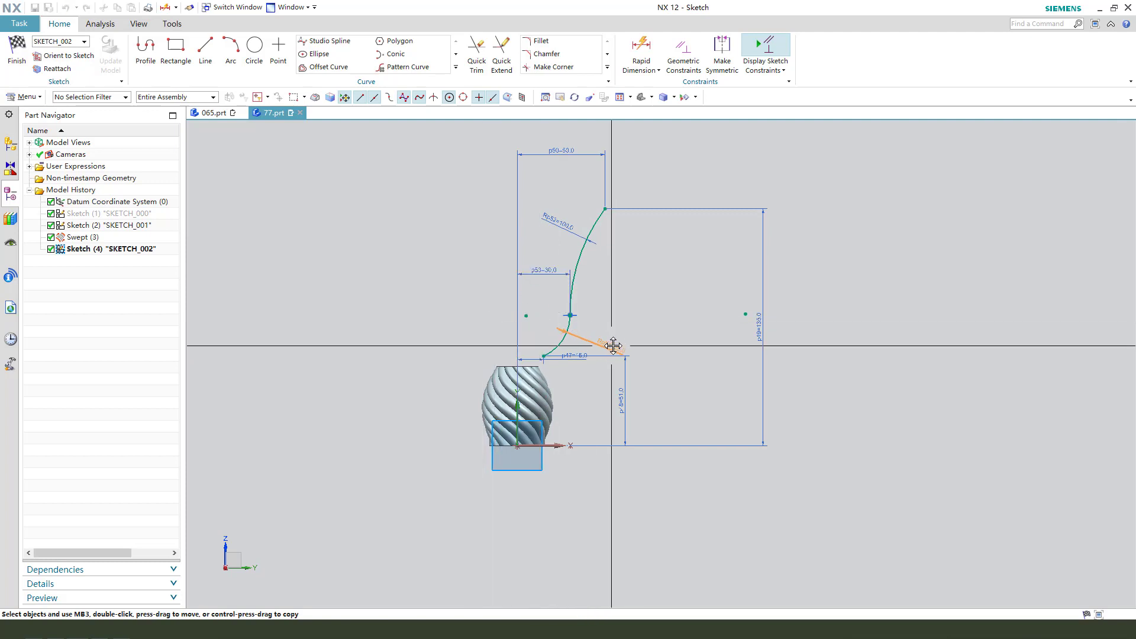
left_click_drag(563, 378, 521, 344)
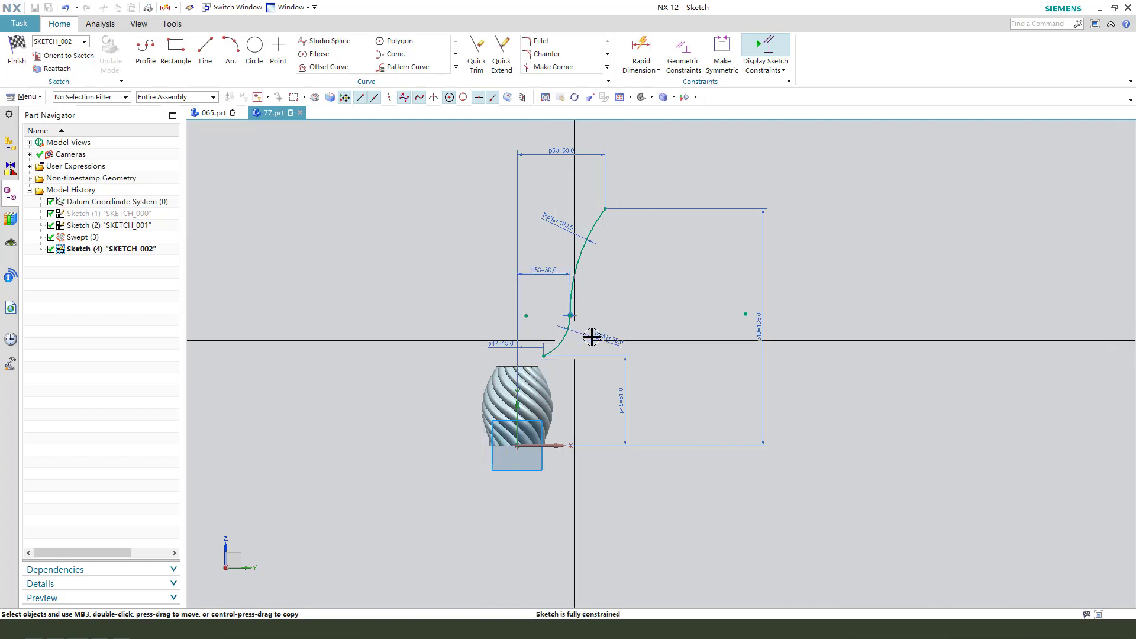
scroll(592, 338, "up", 1)
left_click_drag(584, 416, 574, 417)
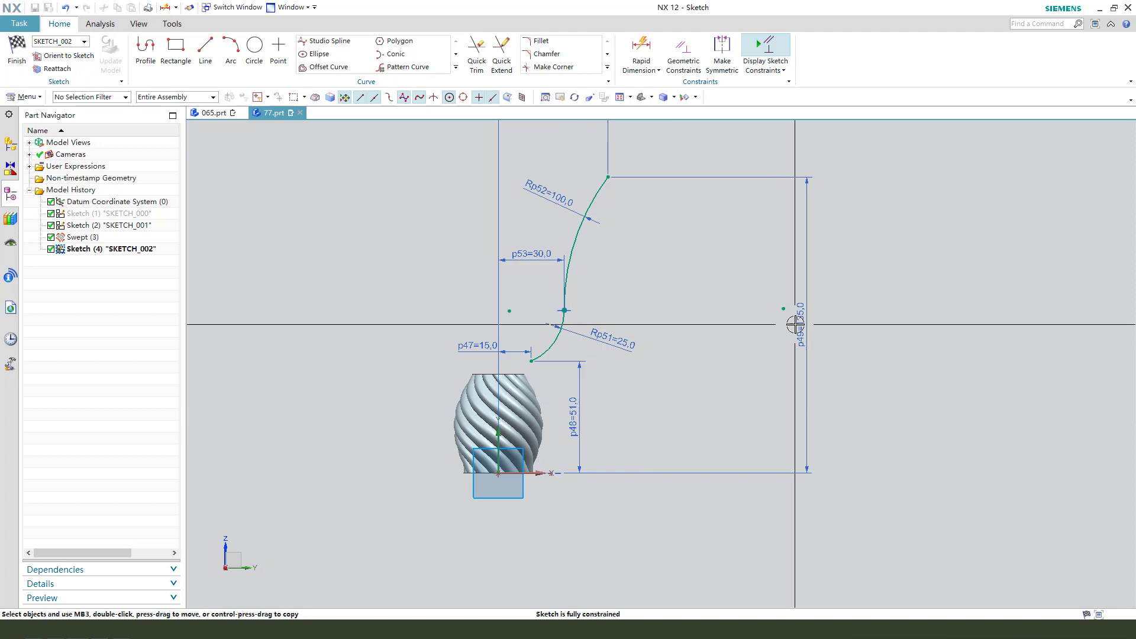
left_click_drag(798, 324, 659, 332)
left_click_drag(608, 151, 553, 152)
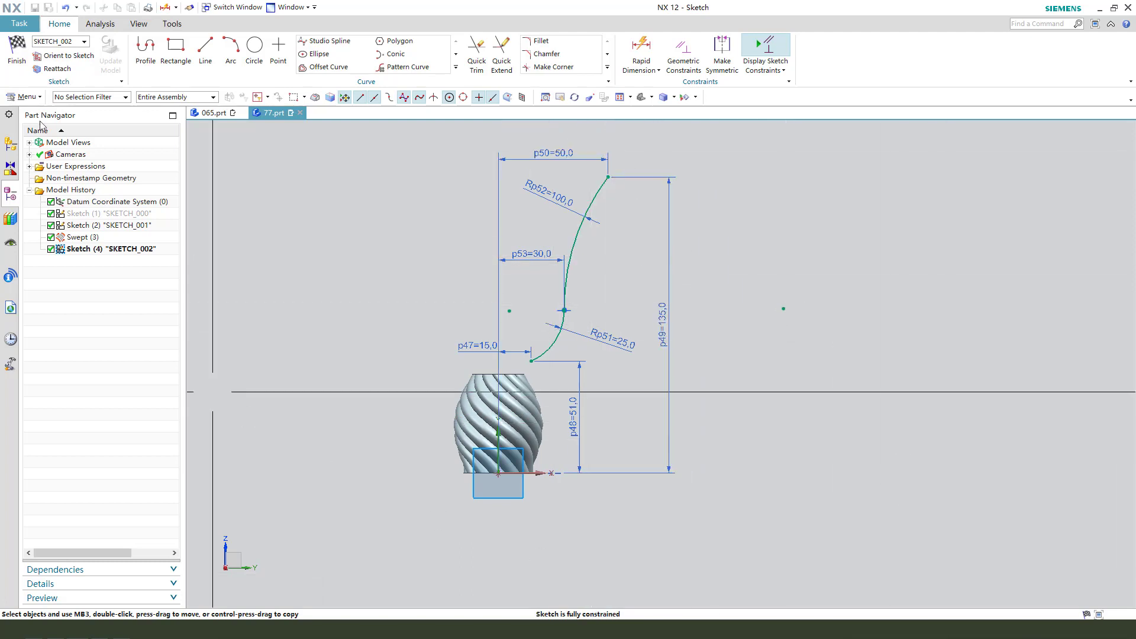
Finish the cup profile sketch and revolve it 360° about the vertical datum axis as a solid
left_click(26, 48)
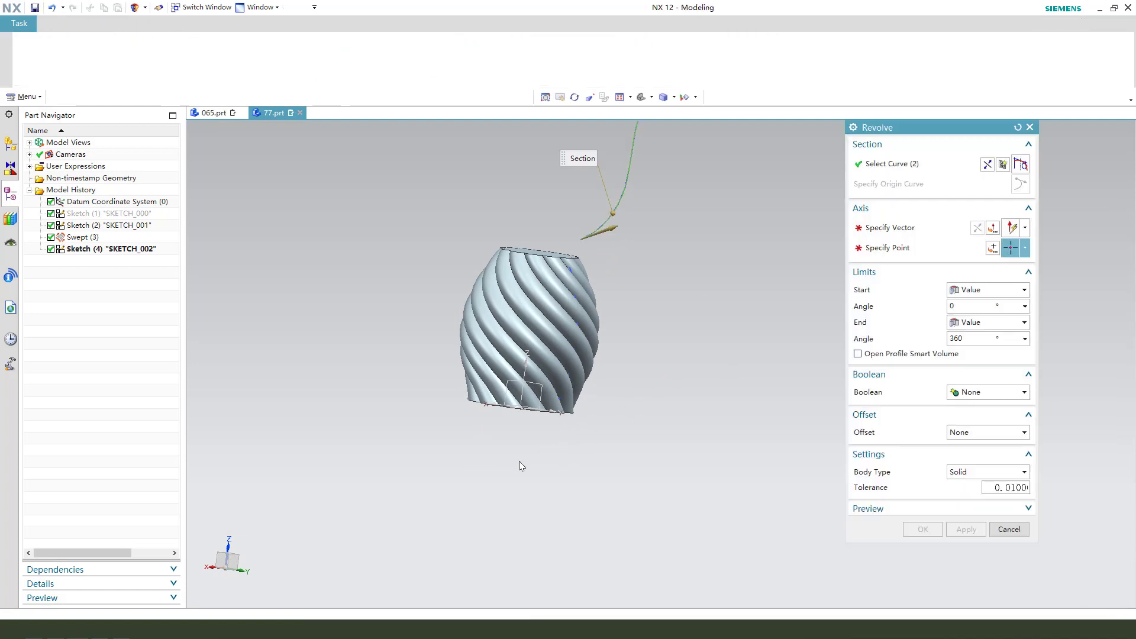
left_click(523, 388)
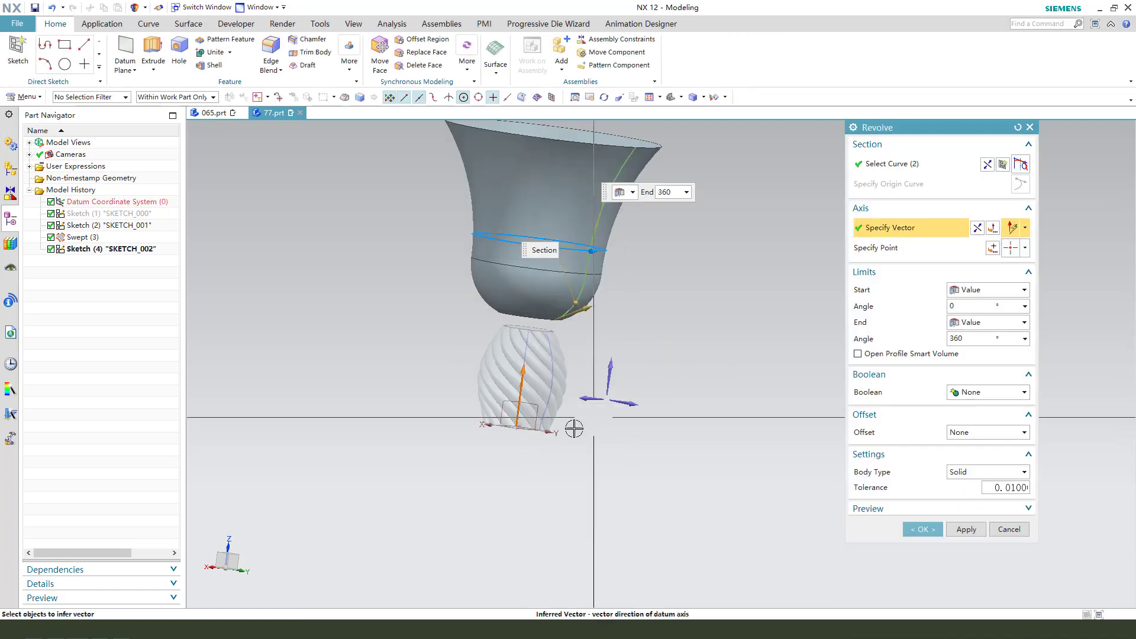
left_click(925, 530)
Shell the revolved cup with a 2 mm wall, removing its flat top face
middle_click_drag(670, 304, 657, 322)
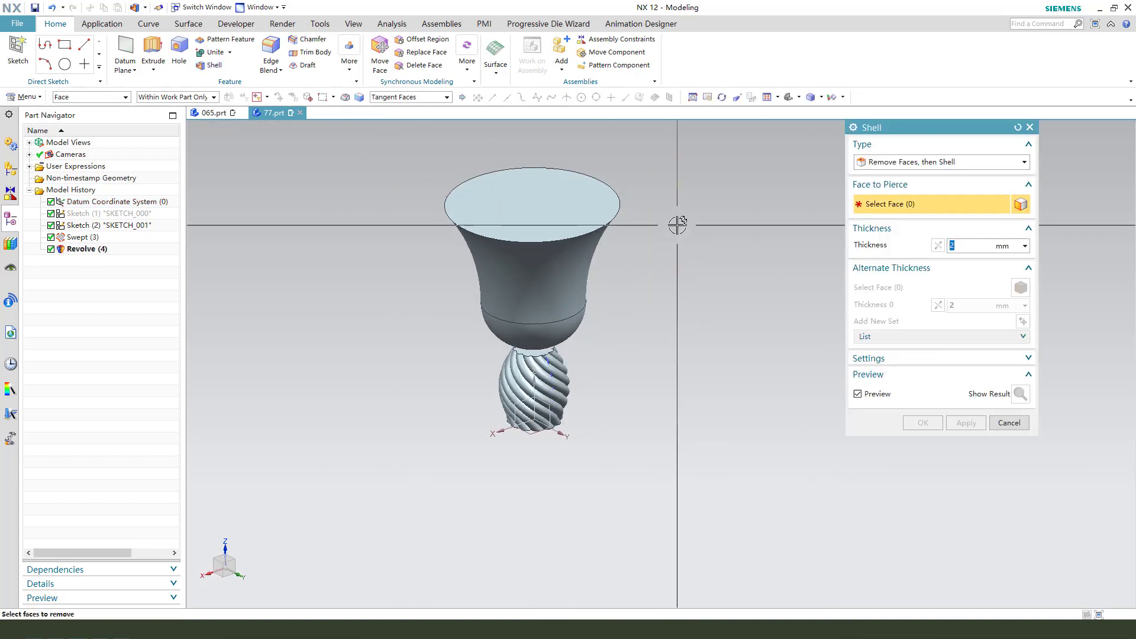
left_click(570, 207)
left_click(917, 423)
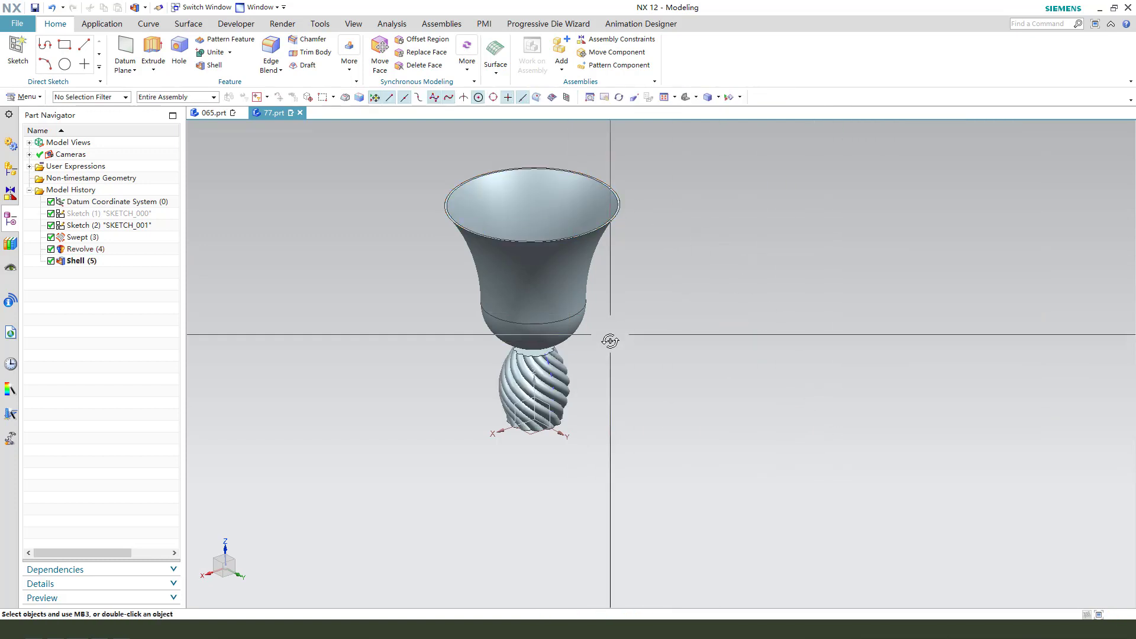
Start a new revolve sketch on the YZ plane and draw a vertical line about 3 mm long down from the cup's bottom edge
middle_click_drag(609, 340, 638, 308)
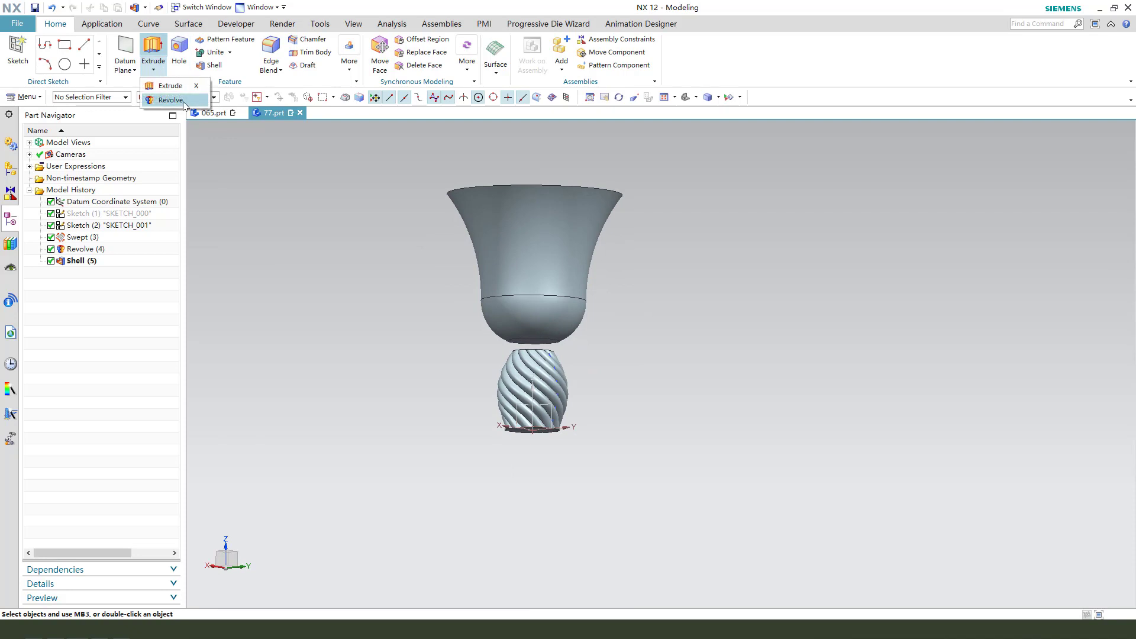
left_click(171, 99)
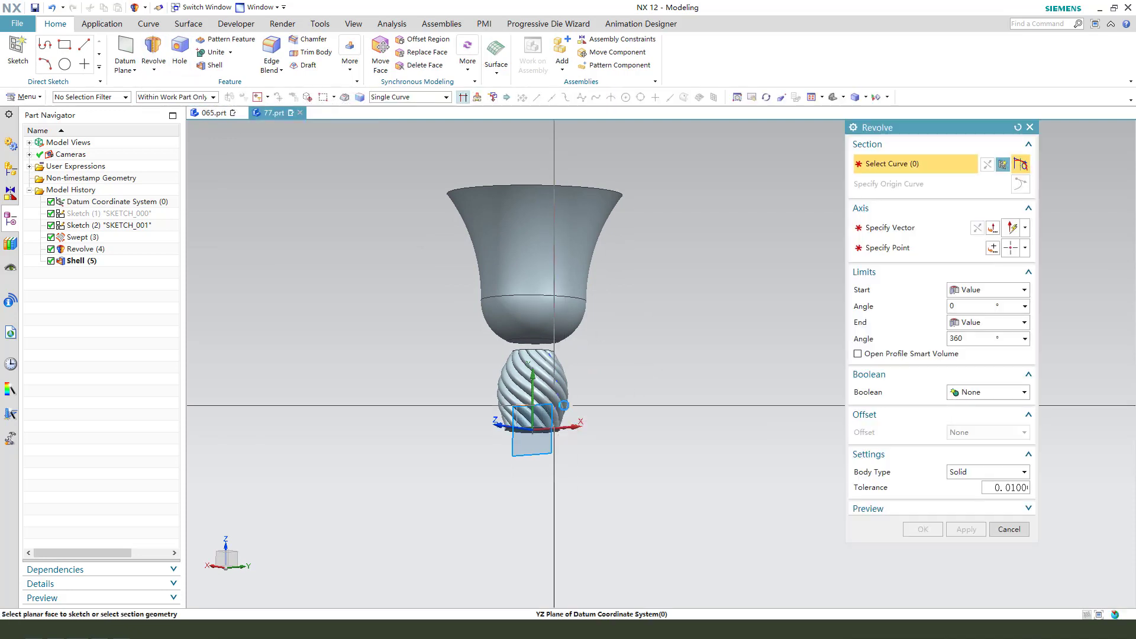
left_click(564, 407)
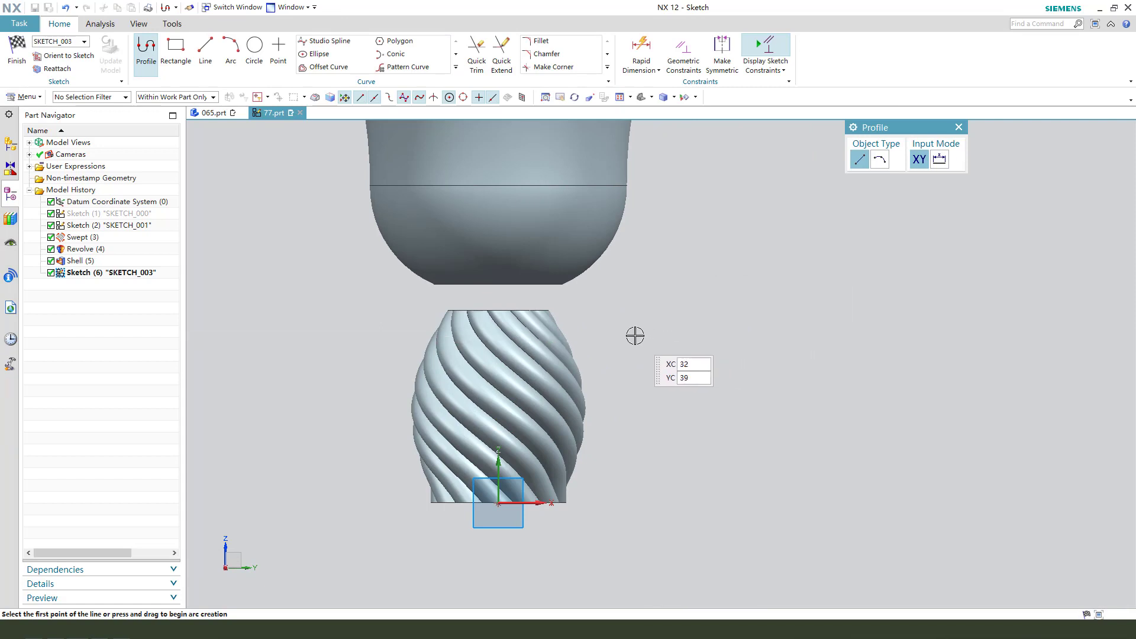
scroll(635, 335, "up", 1)
scroll(521, 265, "up", 2)
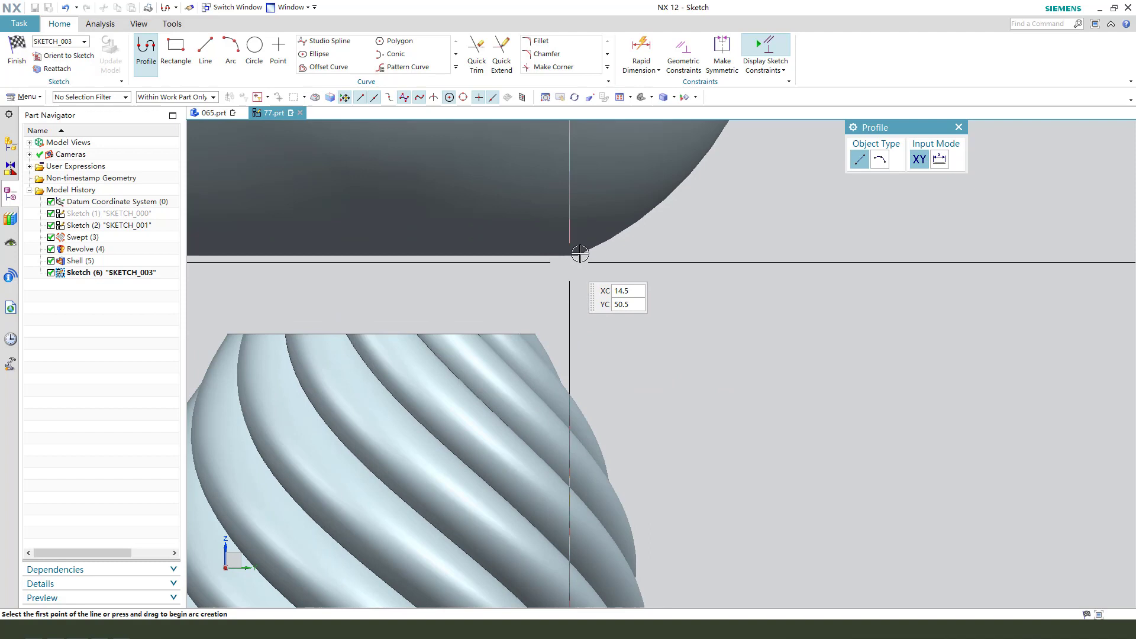
left_click(610, 268)
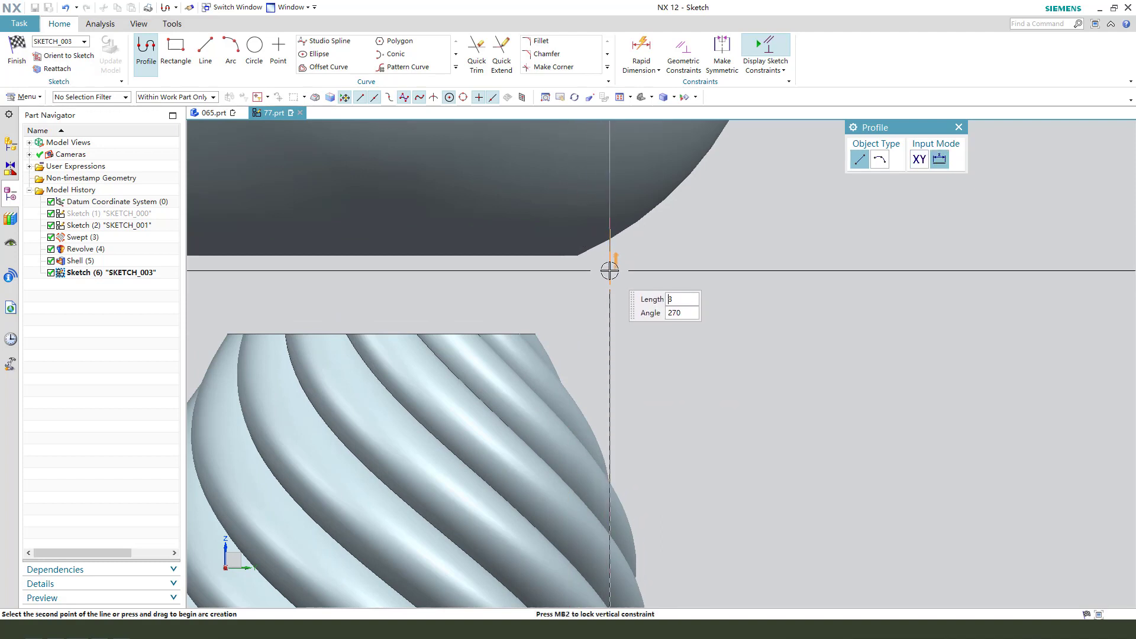
Continue the profile downward with three half-circle arcs of about 1, 0.8 and 1 mm radius, the first bulging inward and the others outward
left_click(881, 160)
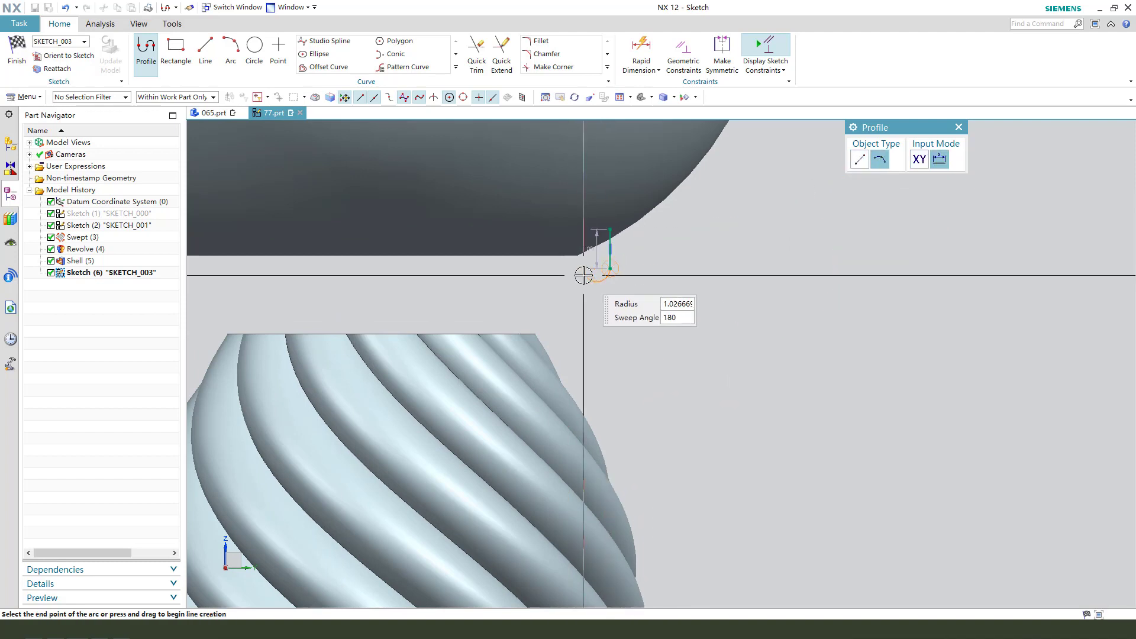
left_click(610, 294)
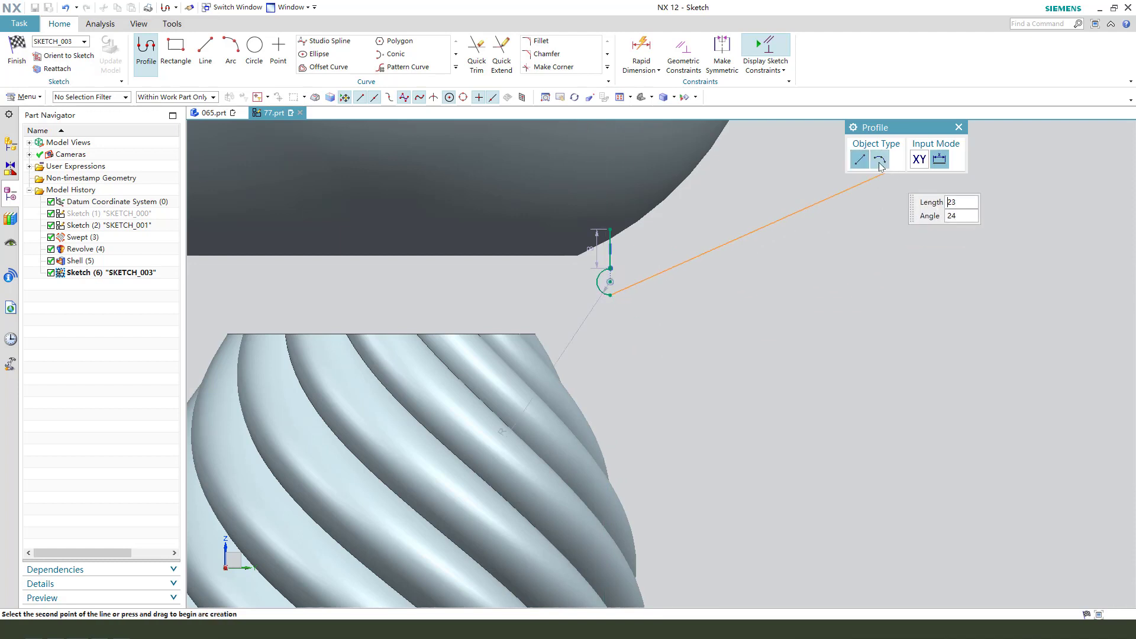
scroll(610, 330, "up", 3)
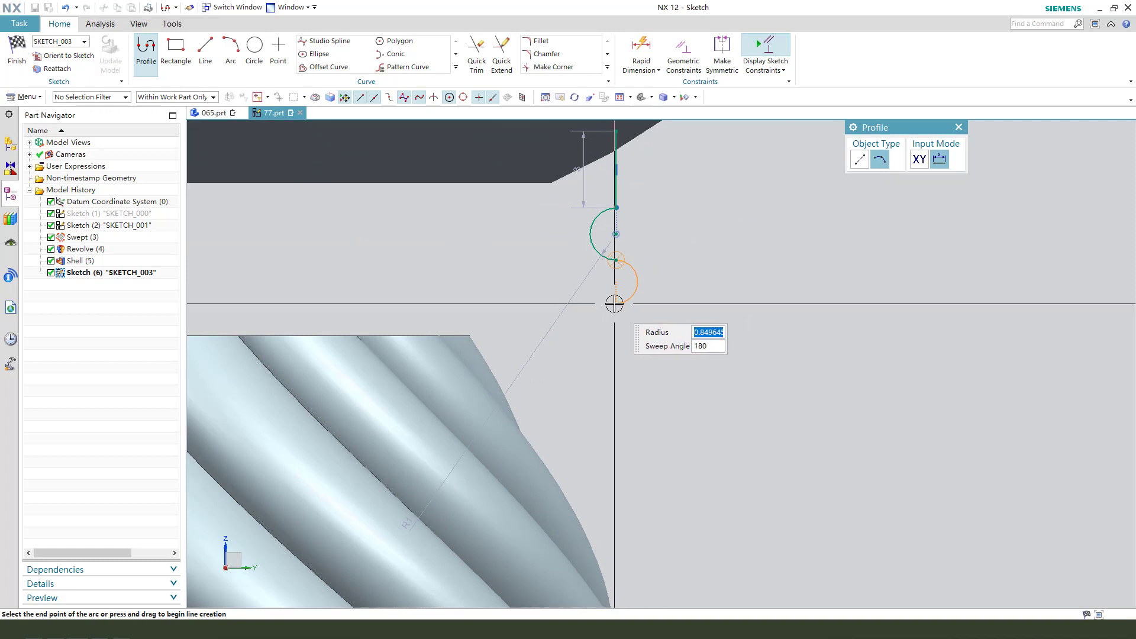
left_click(615, 303)
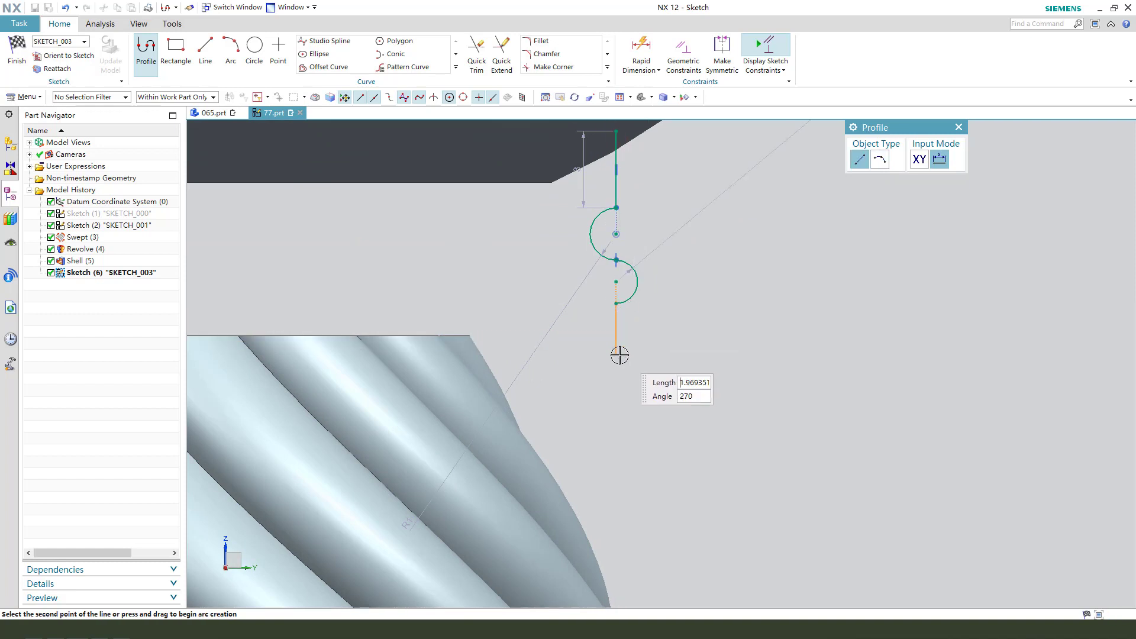
left_click(880, 161)
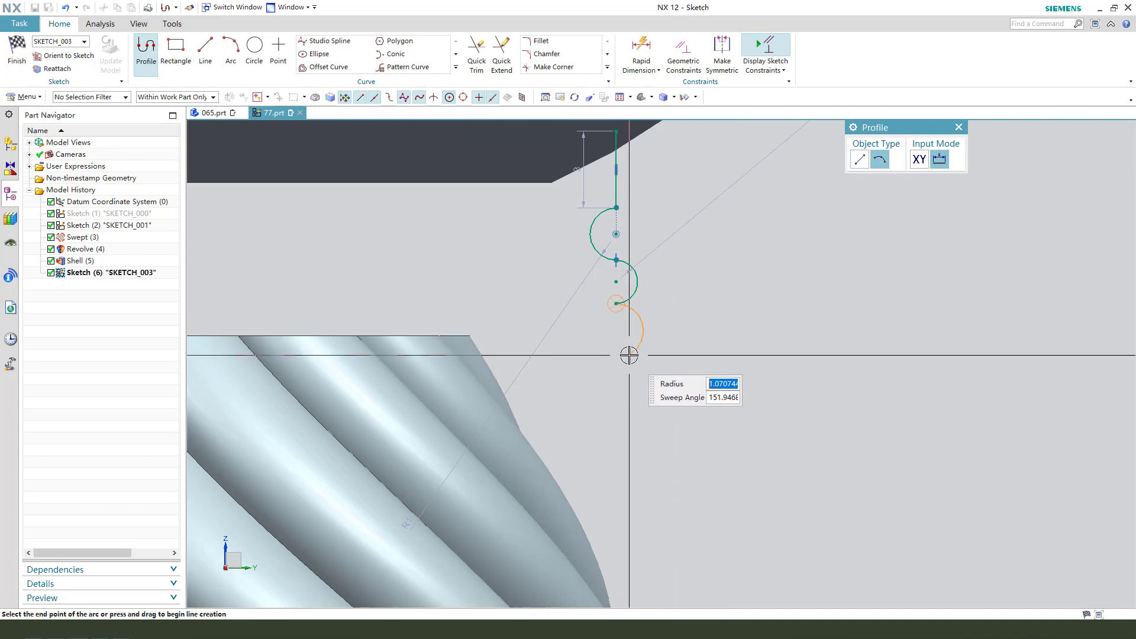
left_click(621, 353)
key("Escape")
key("Escape")
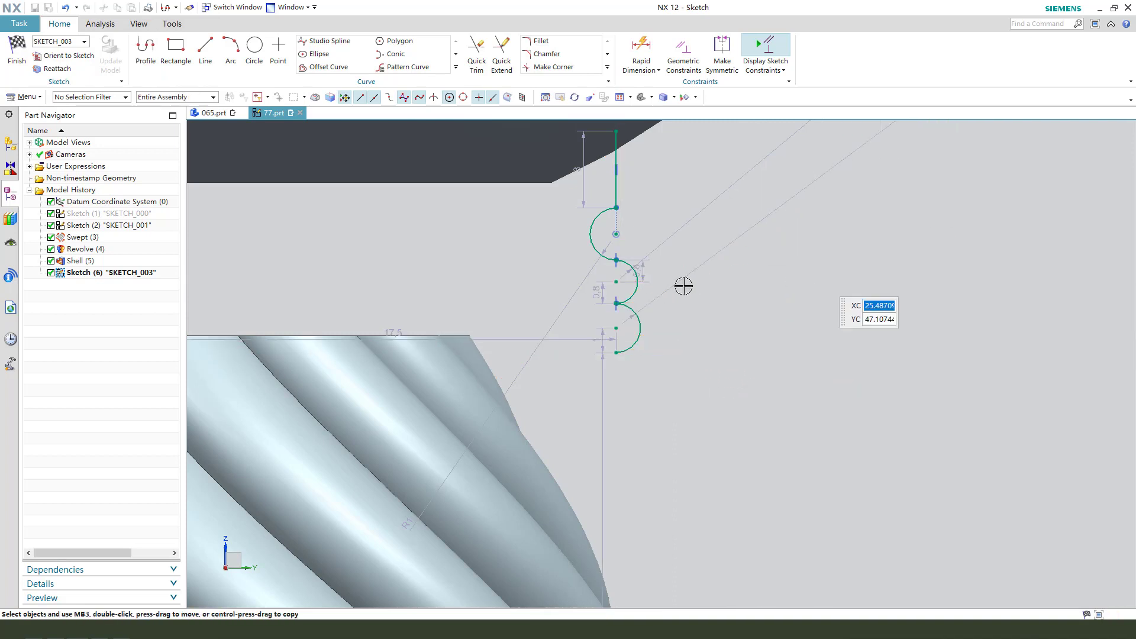
Constrain the three small arcs to equal radius
scroll(577, 287, "down", 3)
scroll(624, 284, "up", 3)
scroll(596, 284, "down", 3)
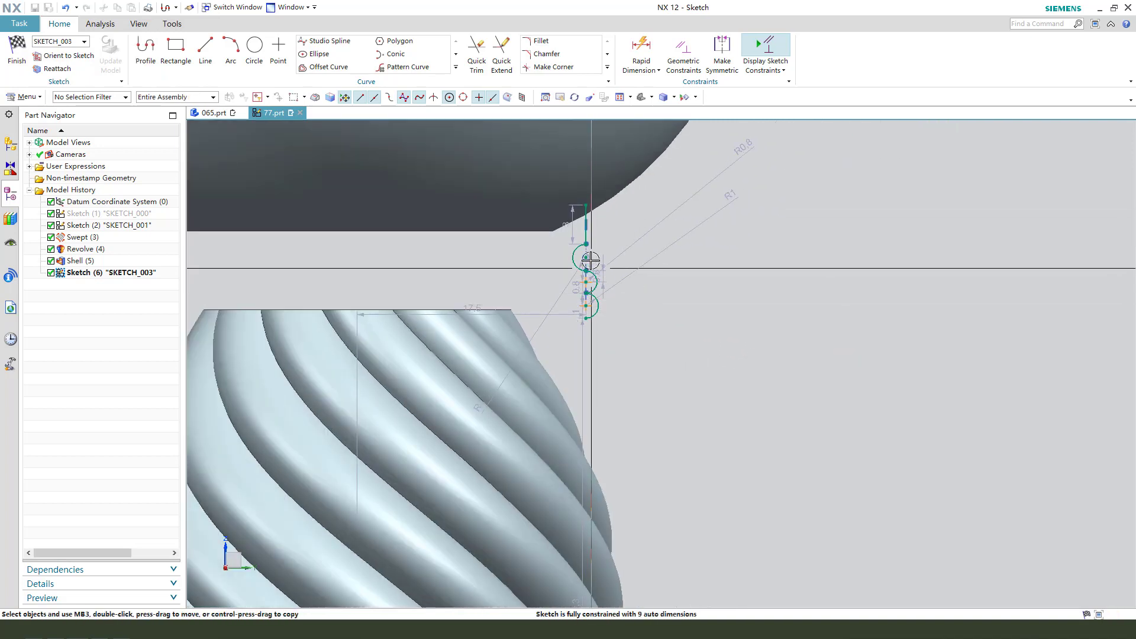
scroll(629, 288, "up", 2)
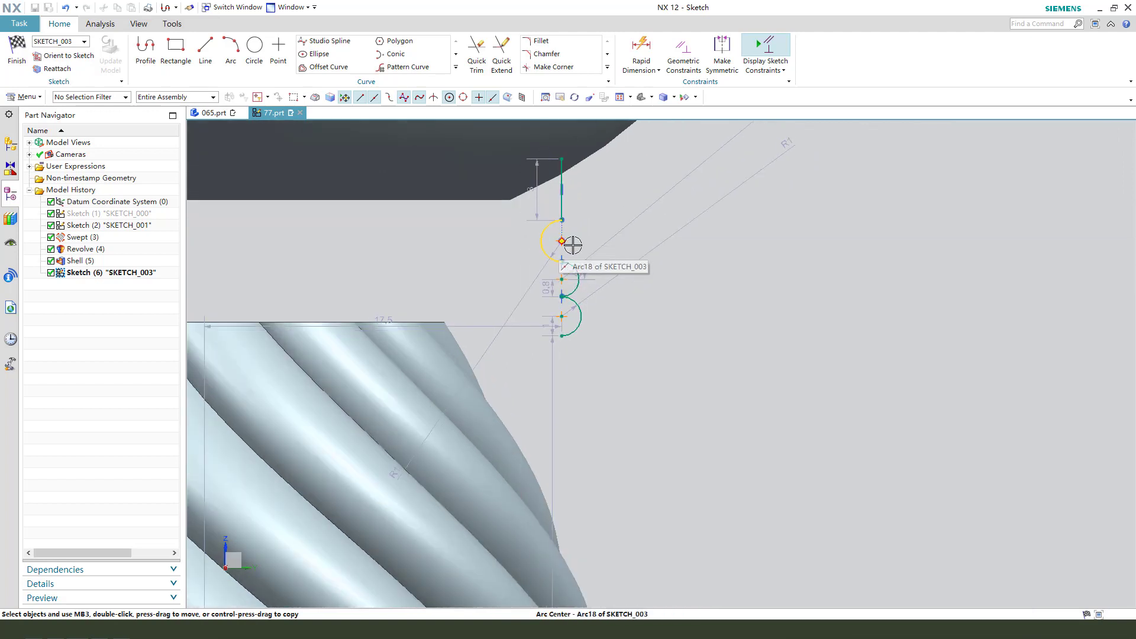
scroll(574, 230, "up", 1)
left_click(691, 57)
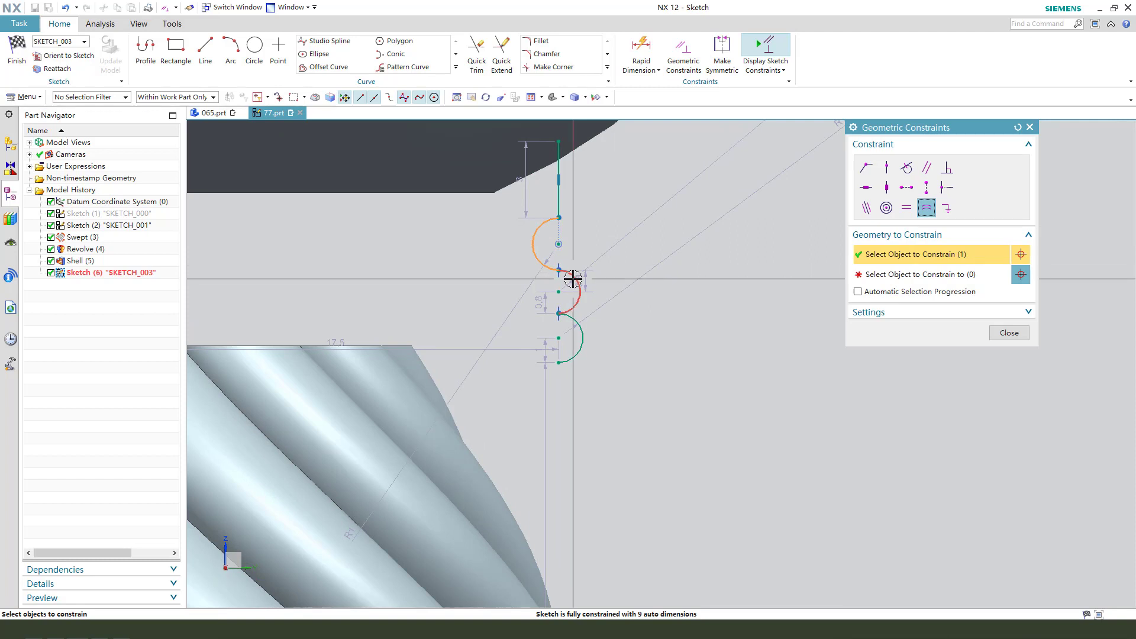
left_click(889, 272)
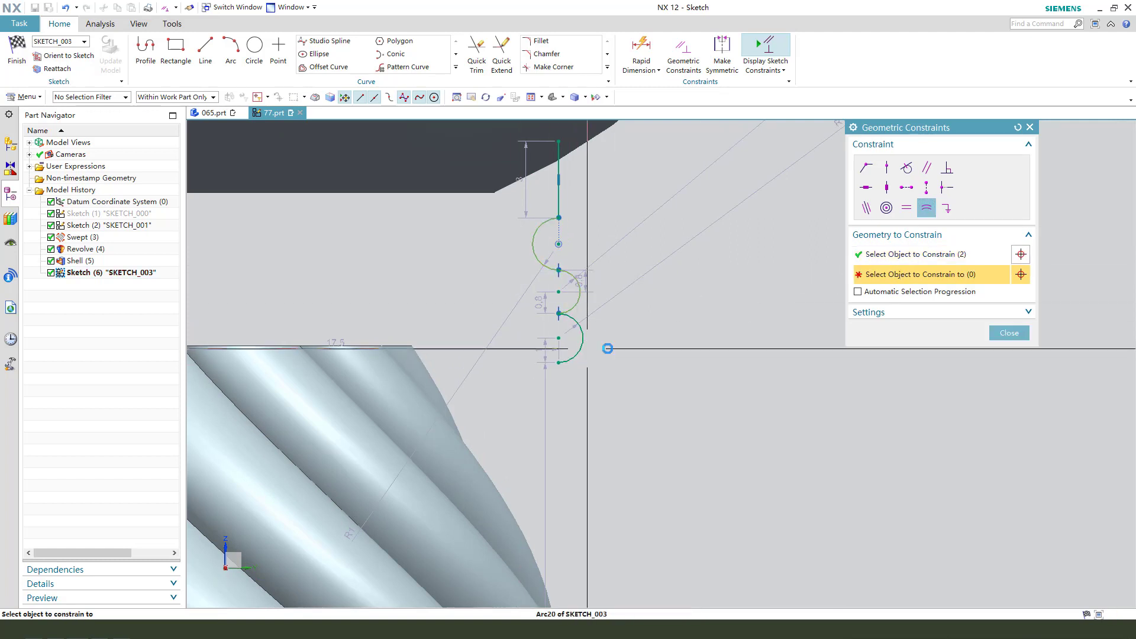
left_click(608, 349)
left_click(1009, 333)
Align the centres of the lower two arcs vertically and set the top arc's radius to 1 mm
scroll(565, 355, "up", 2)
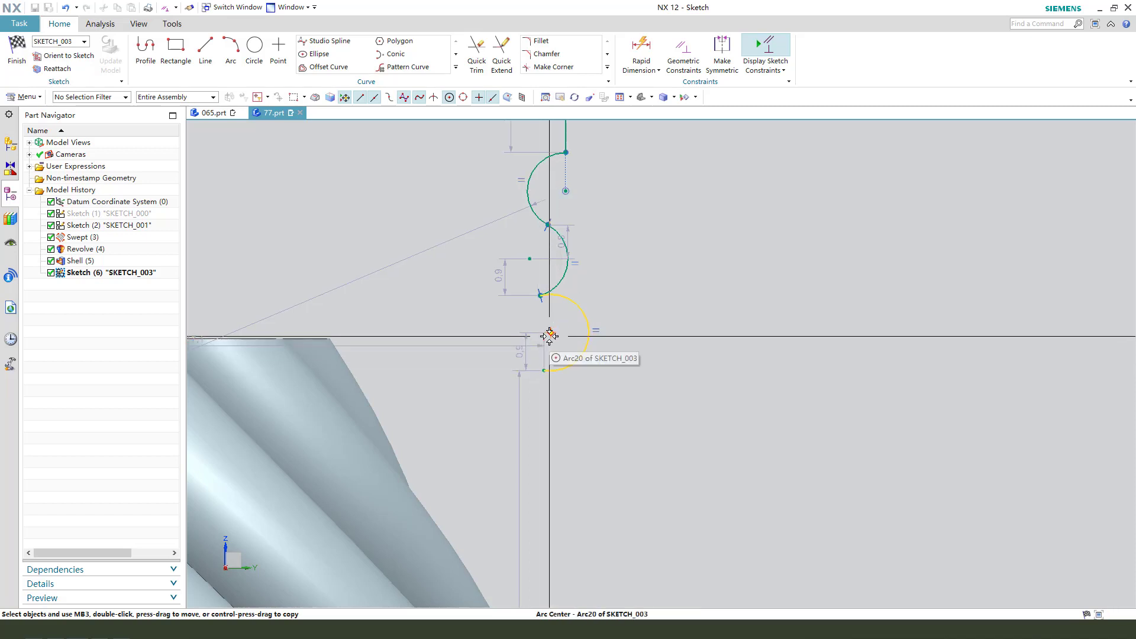
mouse_move(536, 265)
left_mouse_down()
mouse_move(607, 251)
mouse_move(517, 211)
mouse_move(519, 195)
left_mouse_up()
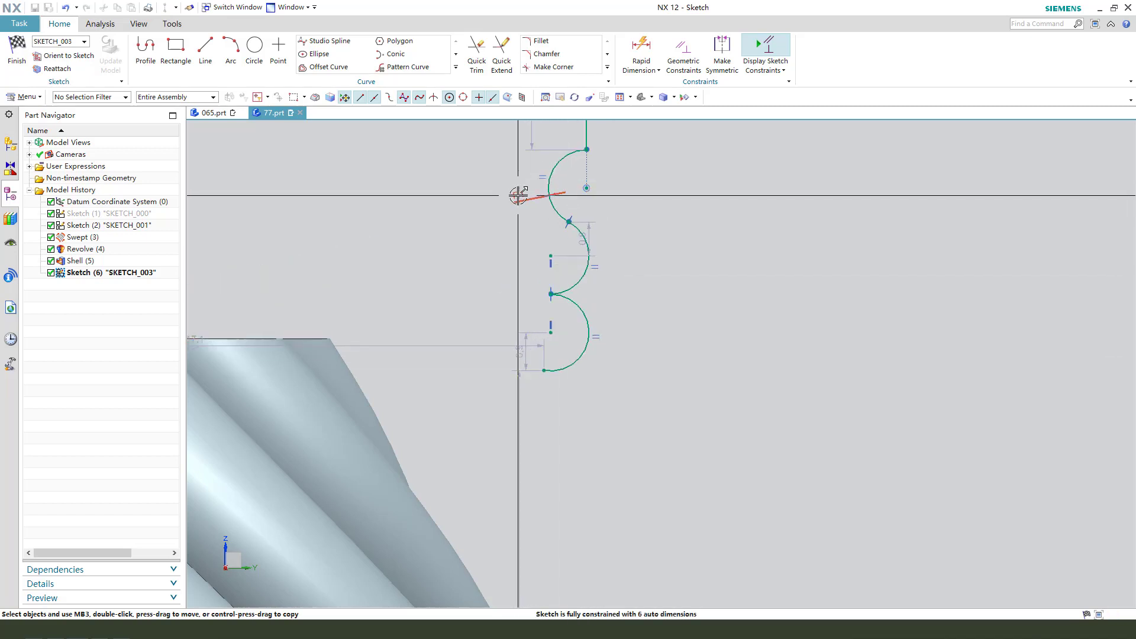
double_click(518, 195)
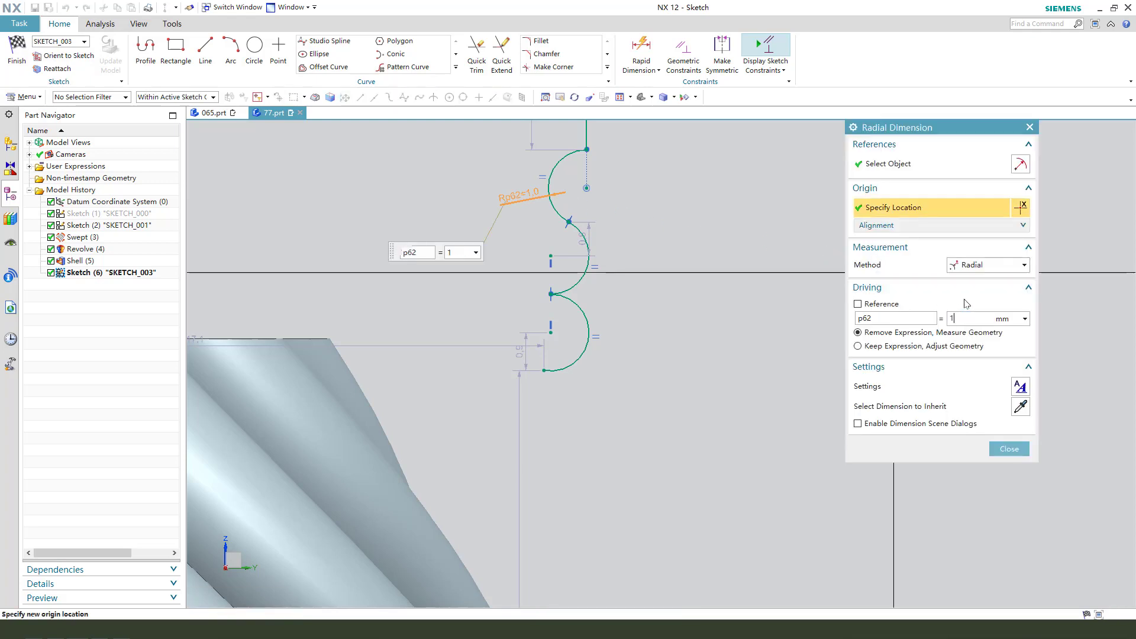
key("Return")
scroll(697, 383, "down", 3)
middle_click(513, 317)
scroll(396, 309, "down", 2)
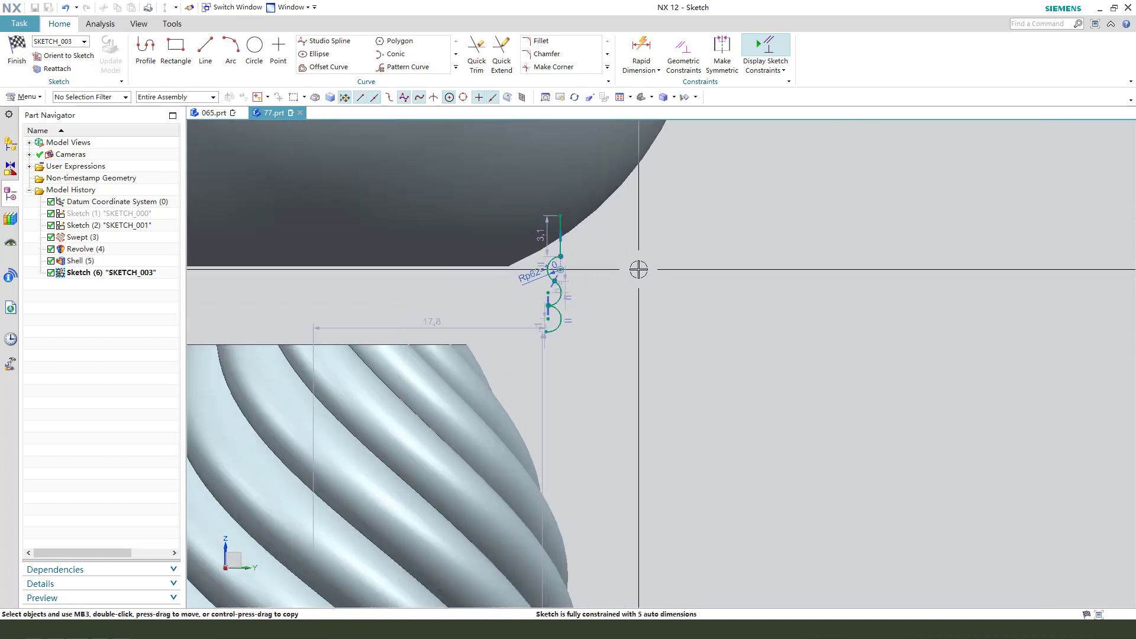
Dimension the lowest arc's outer edge horizontally from the sketch origin
left_click(647, 49)
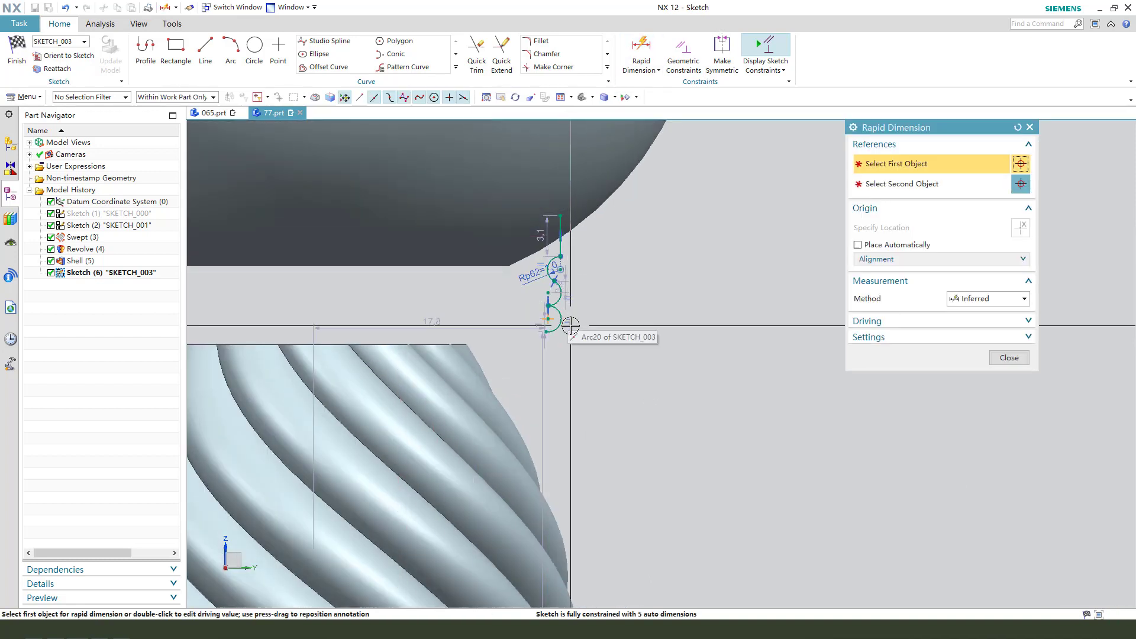
left_click(565, 319)
scroll(565, 320, "down", 5)
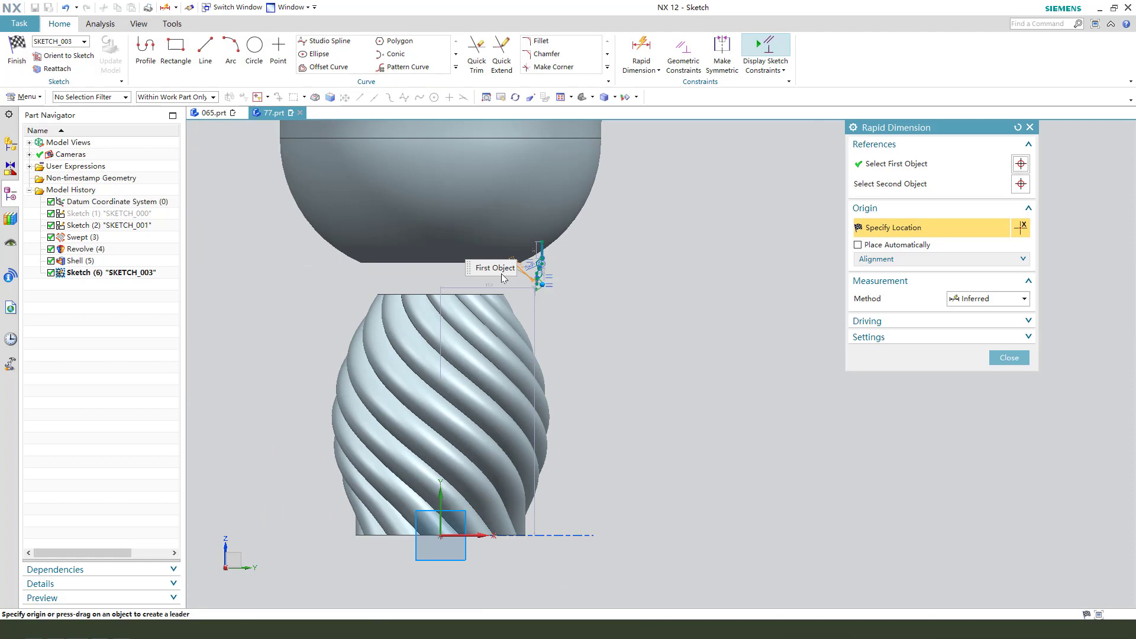
left_click(439, 535)
left_click(559, 320)
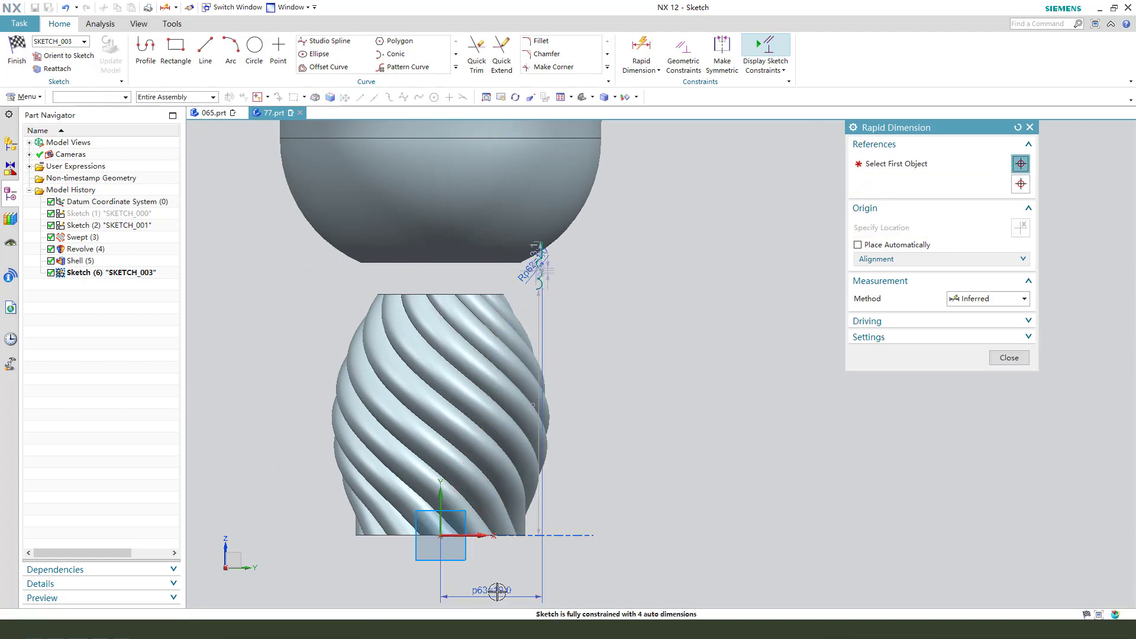
left_click(542, 285)
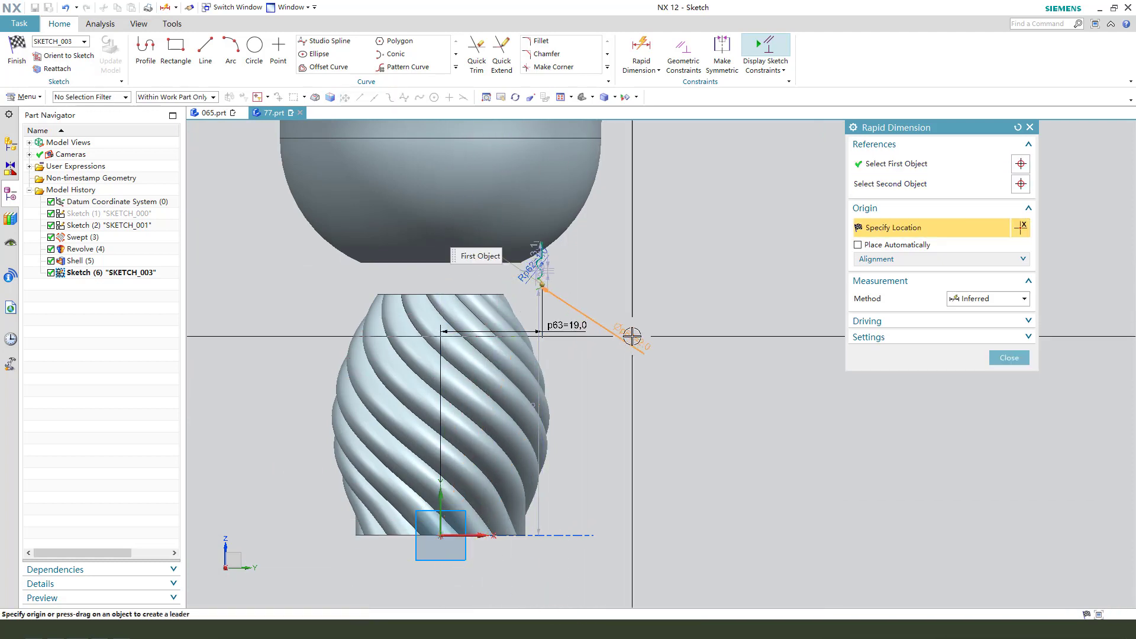
middle_click(658, 330)
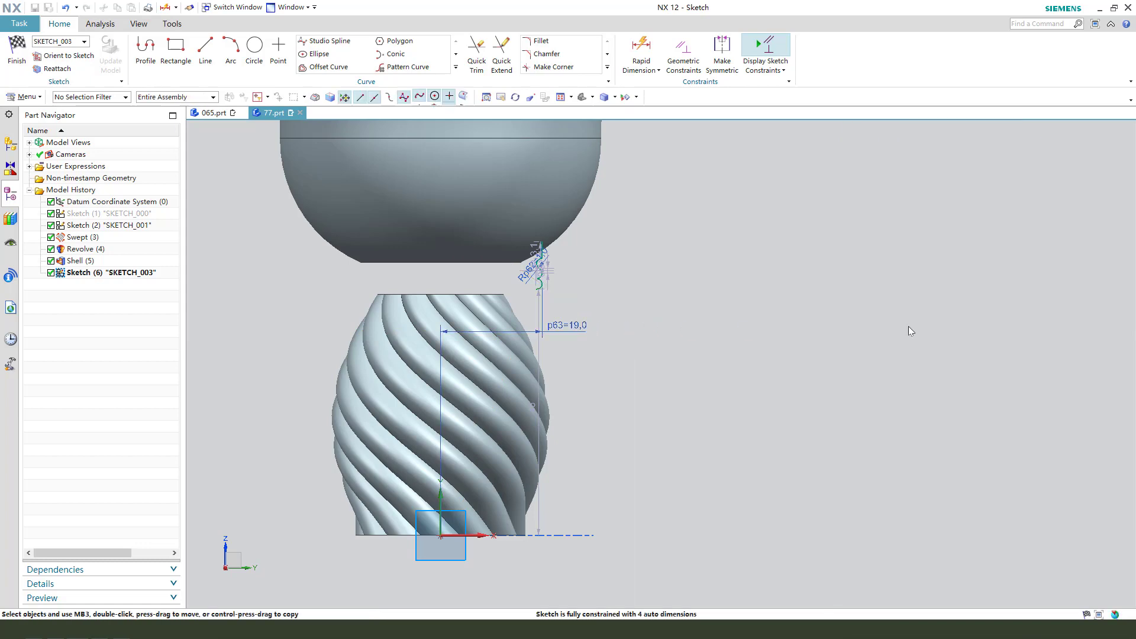
Set the lowest arc's horizontal distance from the origin to 16 mm
double_click(591, 324)
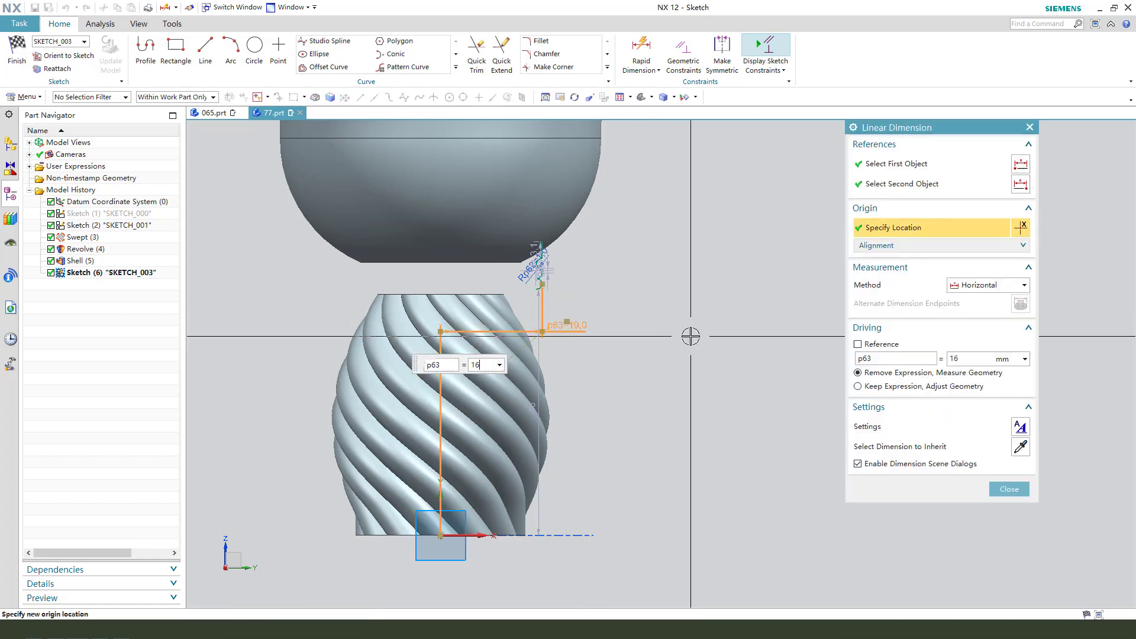
key("Return")
middle_click(490, 309)
scroll(508, 301, "up", 7)
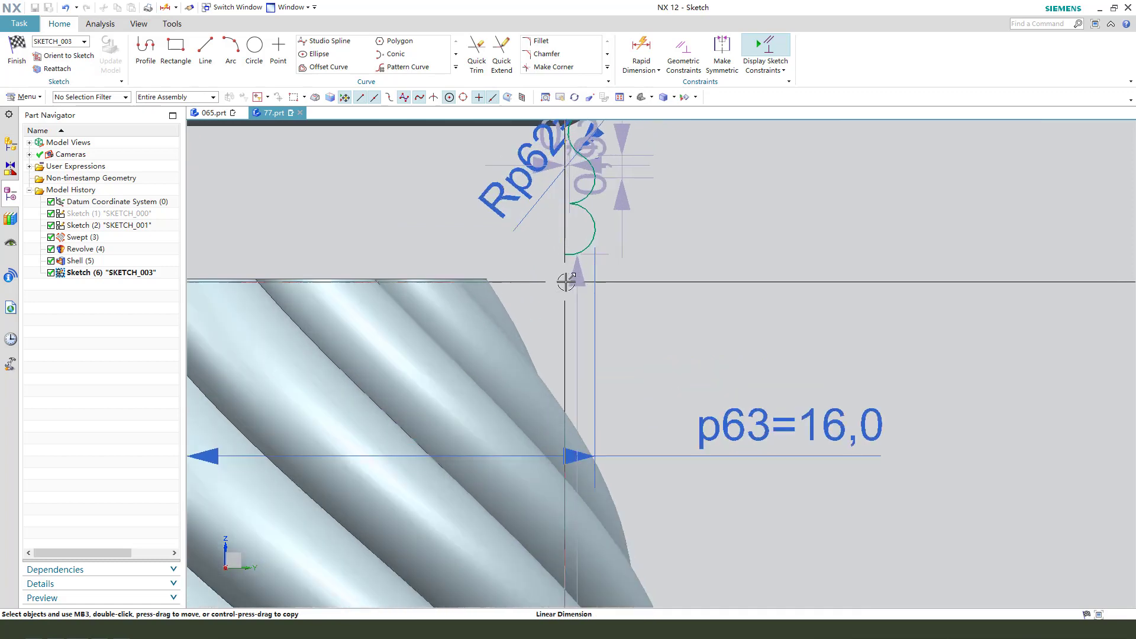
Lower the arc chain's bottom end to just below the stem's top face and reposition the vertical line's length dimension
scroll(565, 282, "up", 1)
left_click_drag(570, 249, 565, 291)
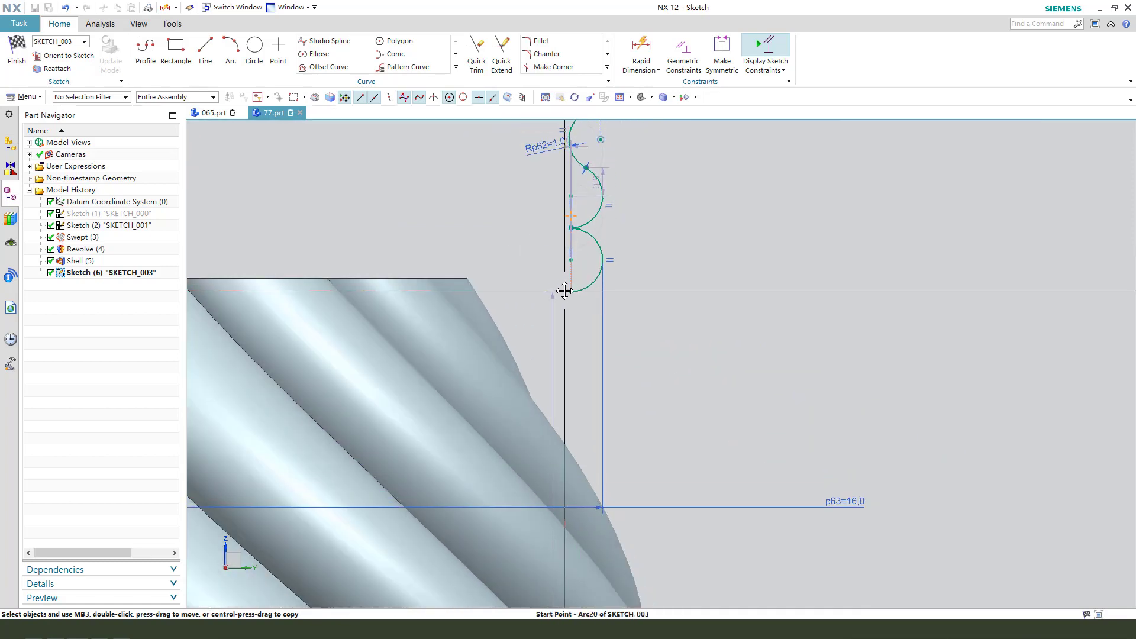
scroll(504, 358, "down", 3)
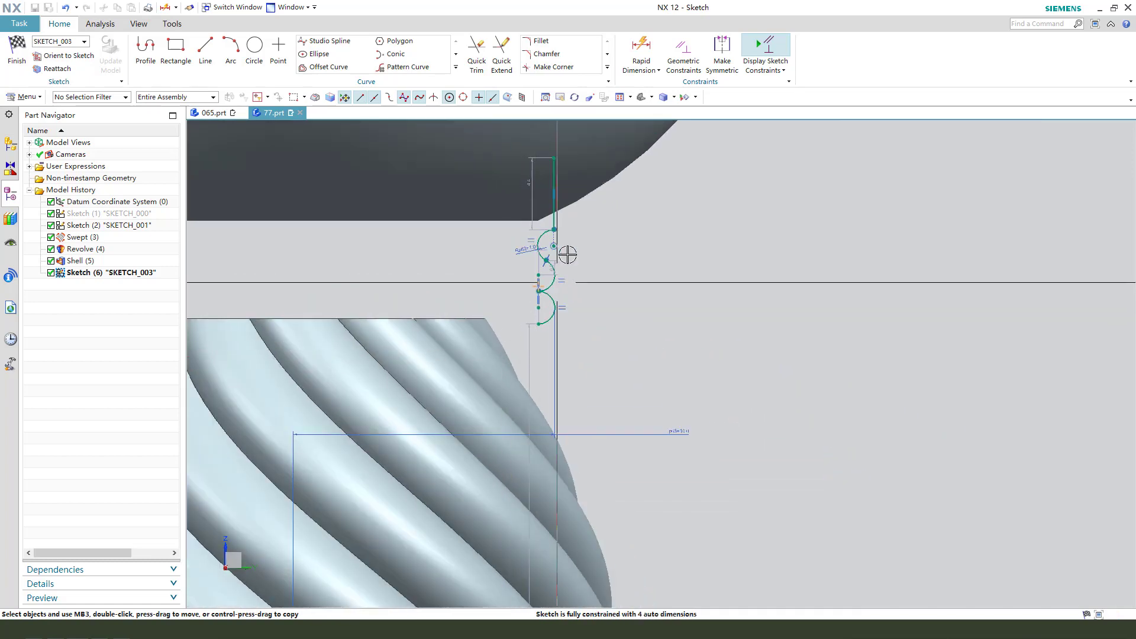
scroll(568, 248, "up", 1)
scroll(612, 269, "down", 3)
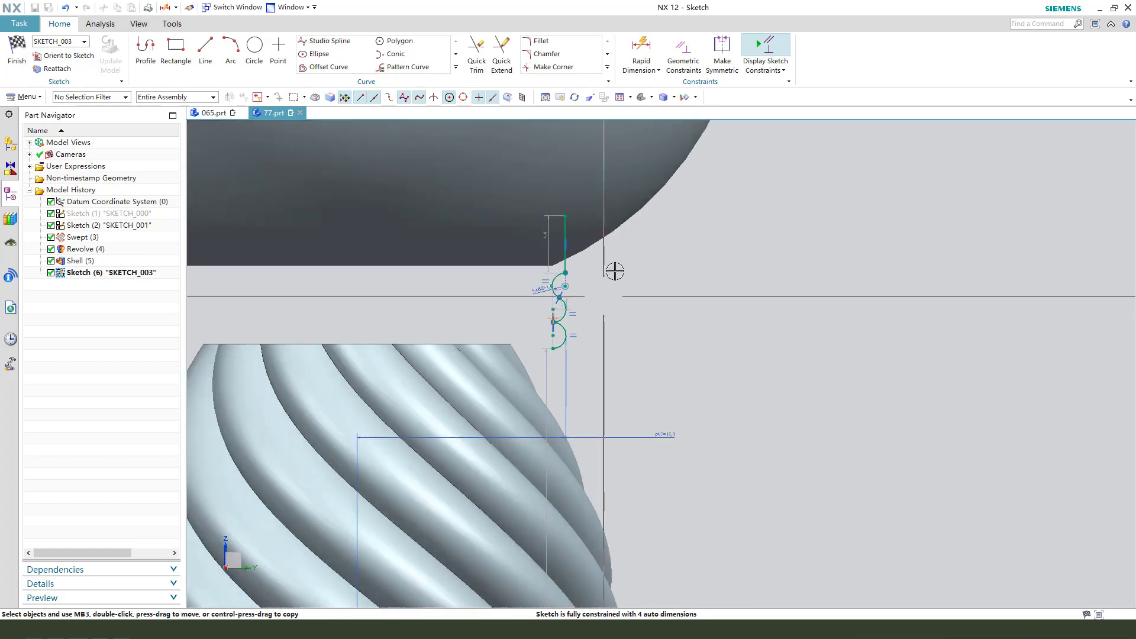
left_click_drag(548, 235, 656, 248)
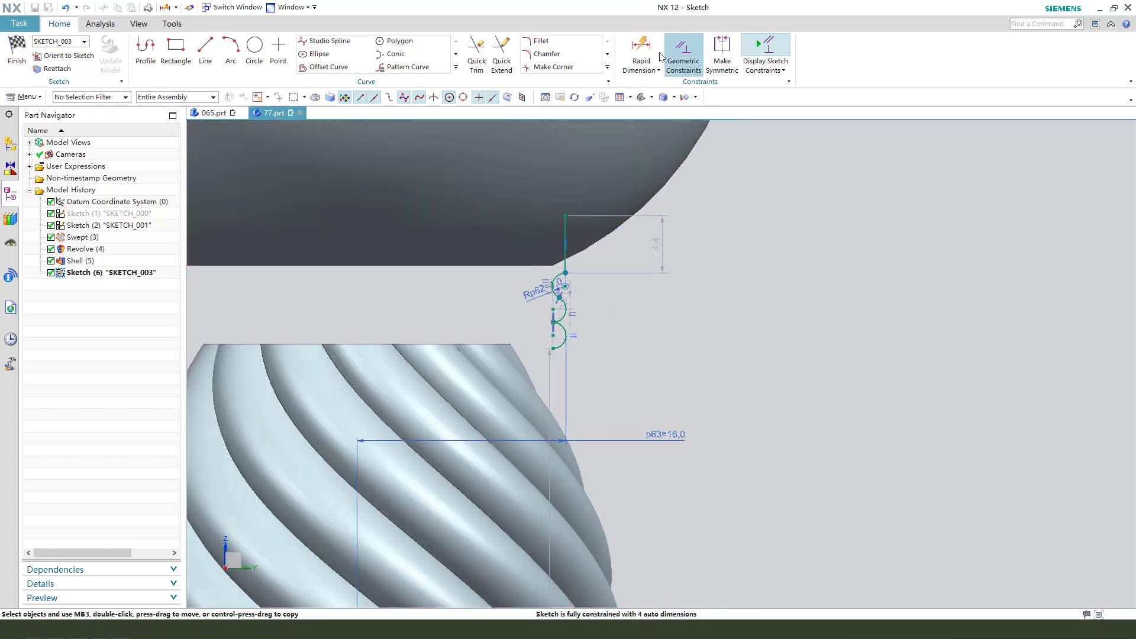
Dimension the vertical distance from the lowest arc's bottom end to the sketch origin
left_click(552, 348)
scroll(491, 289, "down", 4)
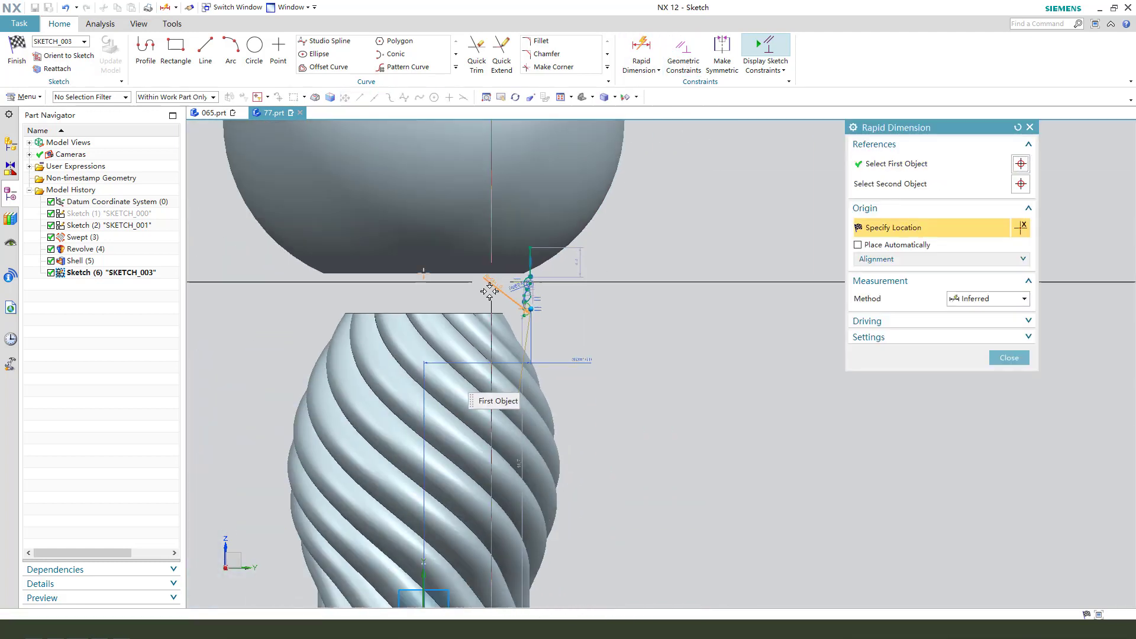
left_click(450, 549)
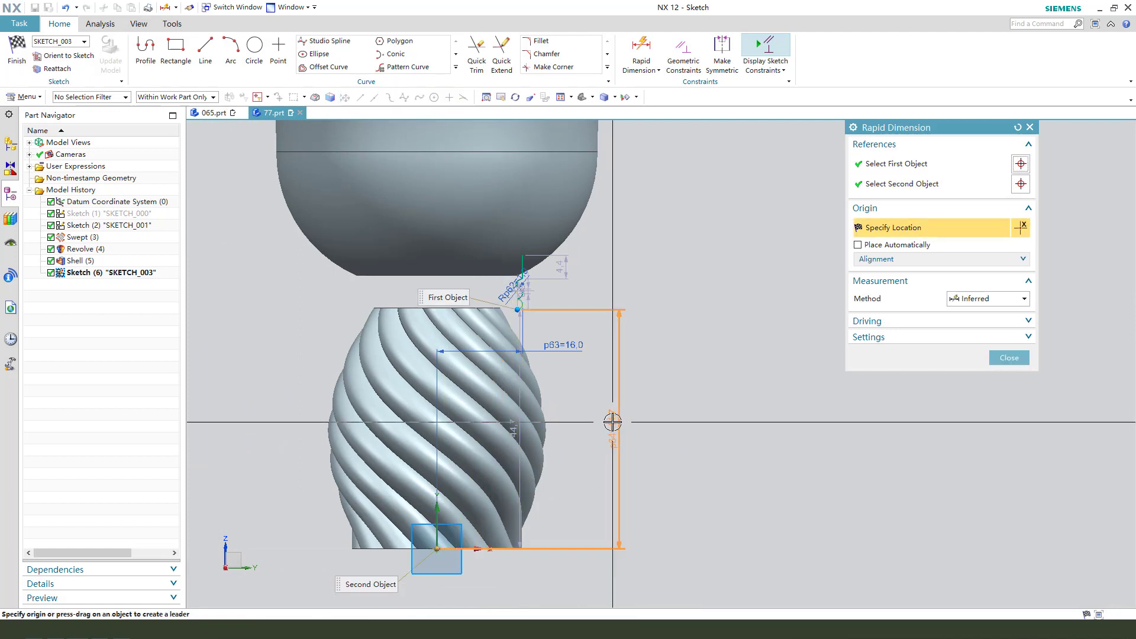
left_click(616, 421)
Dimension the vertical distance between the straight line's upper end and the lowest arc's bottom end
scroll(595, 293, "up", 3)
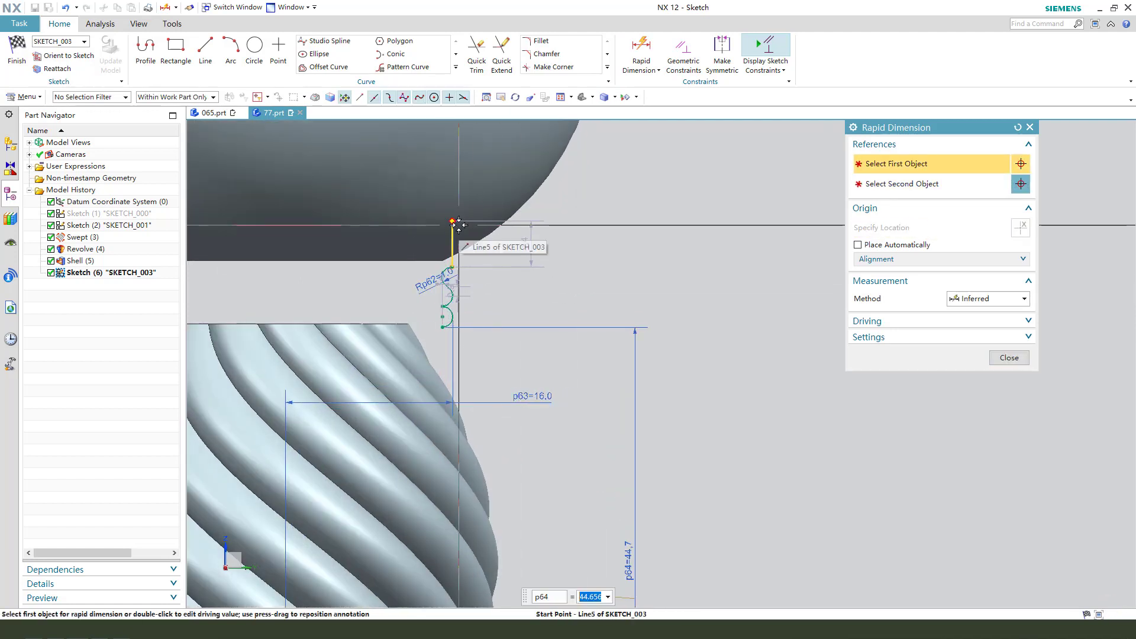
left_click(452, 225)
left_click(446, 332)
left_click(566, 279)
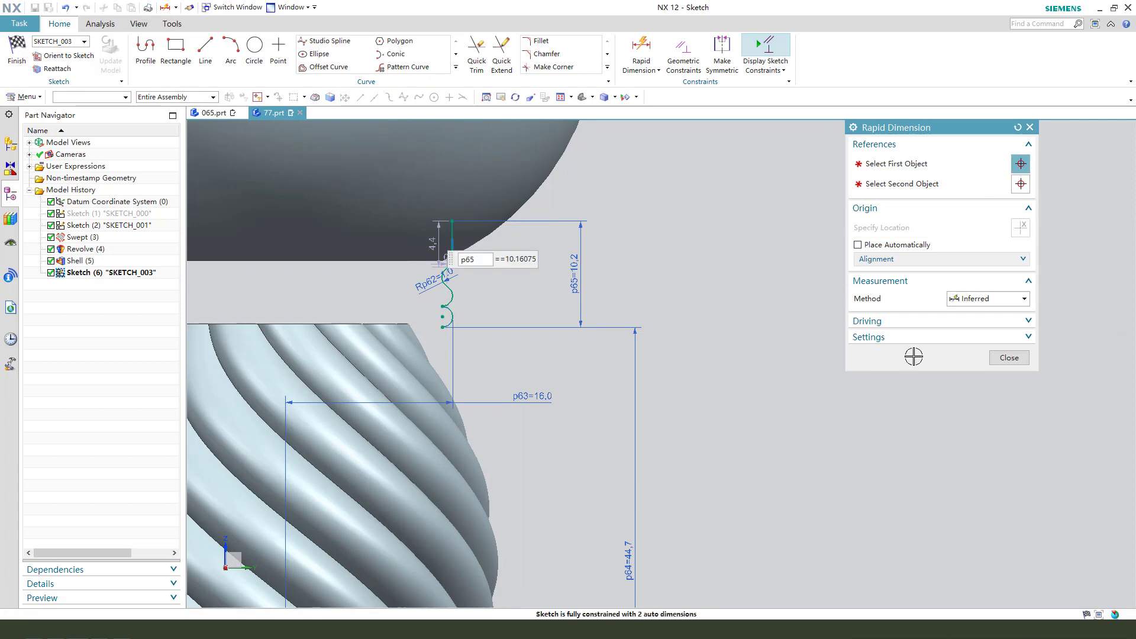
left_click(1014, 358)
Try to constrain the top arc's centre onto the vertical line and undo the constraint
scroll(634, 223, "down", 3)
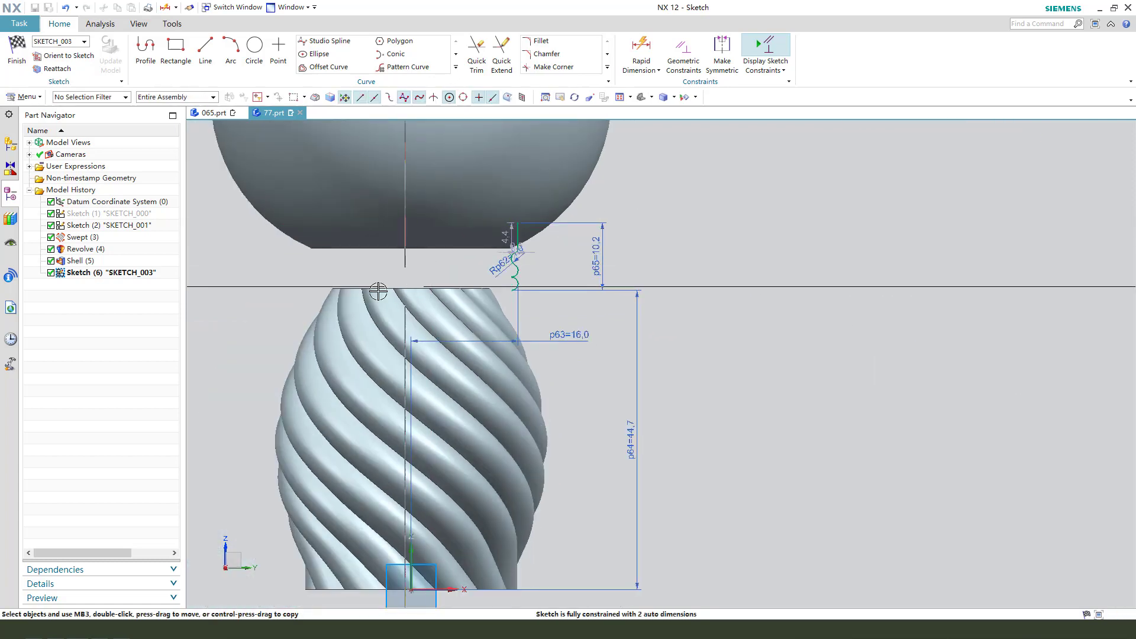
scroll(421, 264, "up", 4)
scroll(423, 267, "down", 3)
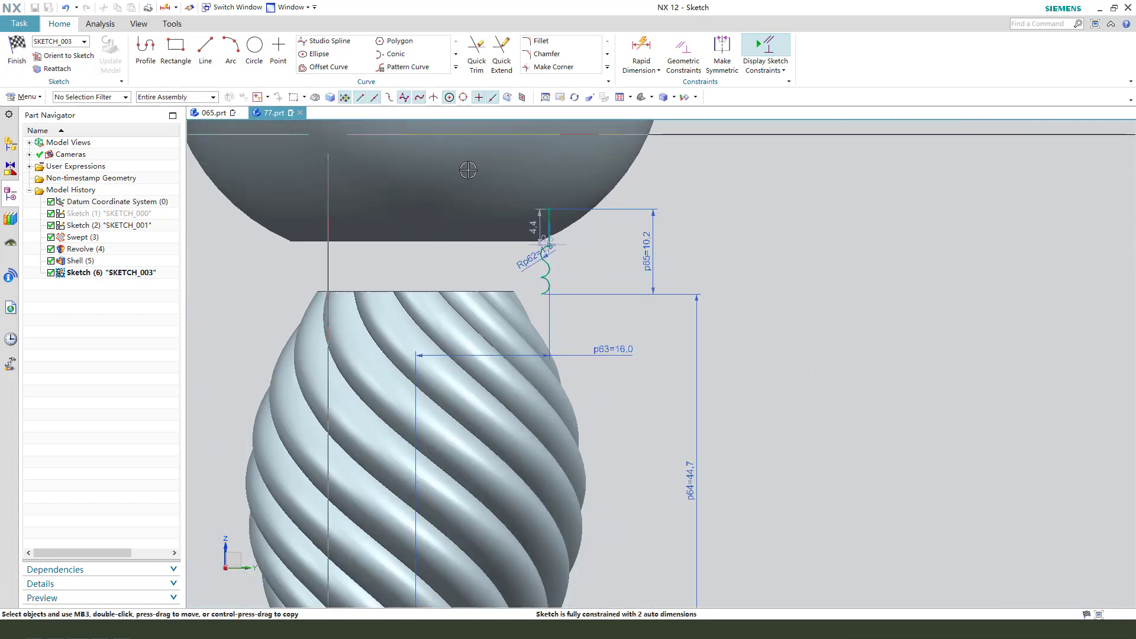
scroll(541, 261, "up", 5)
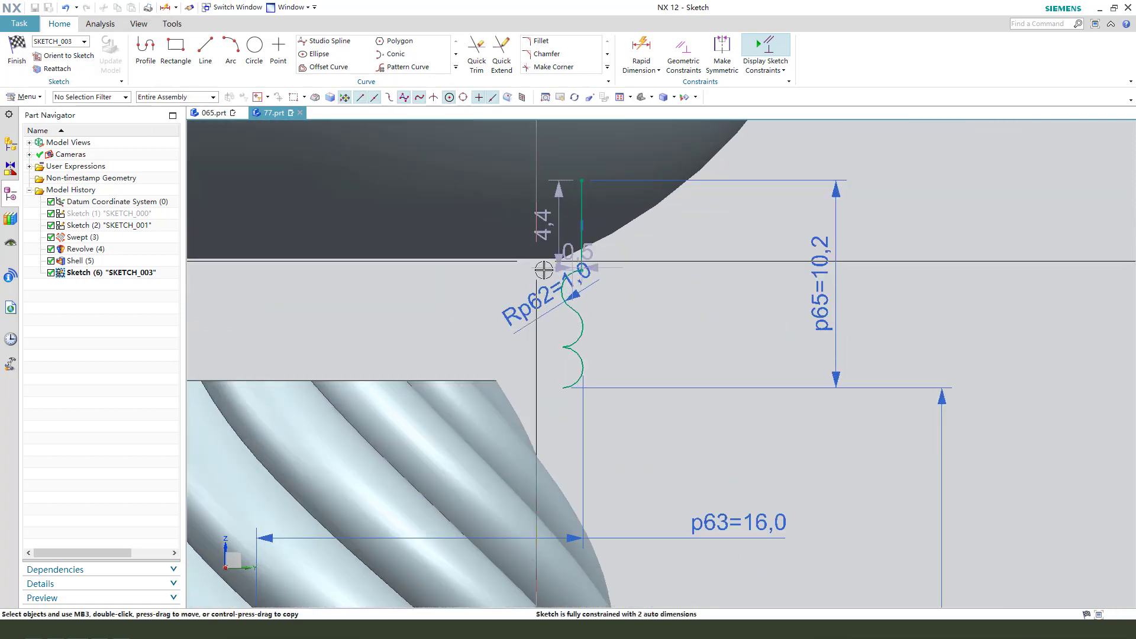
left_click(586, 287)
left_click(583, 228)
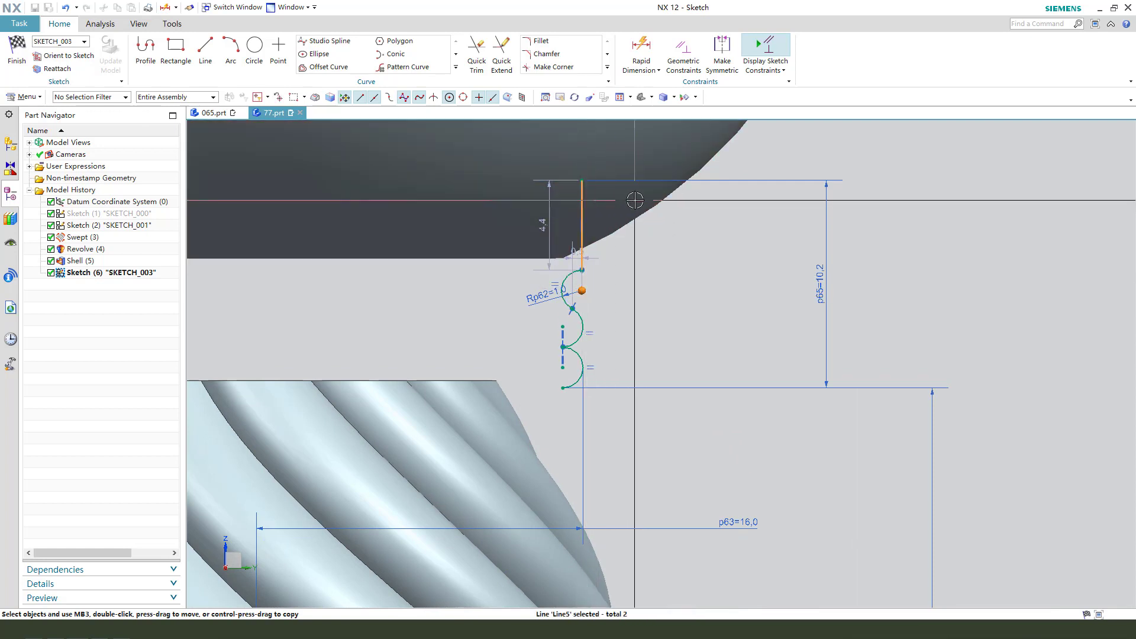
left_click(659, 183)
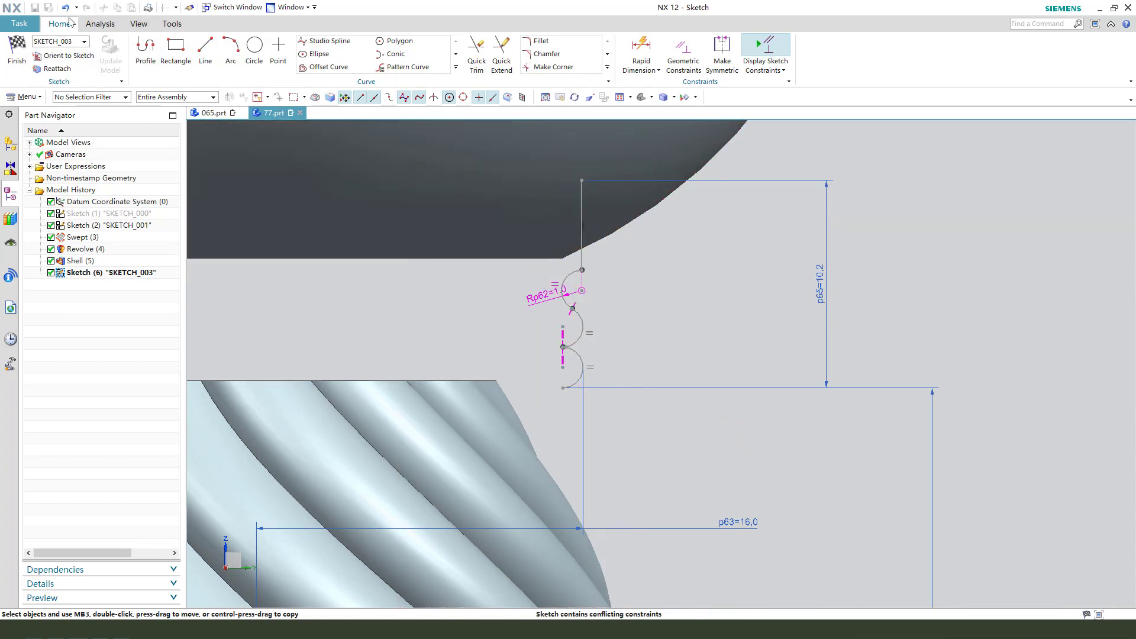
scroll(543, 304, "up", 1)
scroll(668, 289, "down", 2)
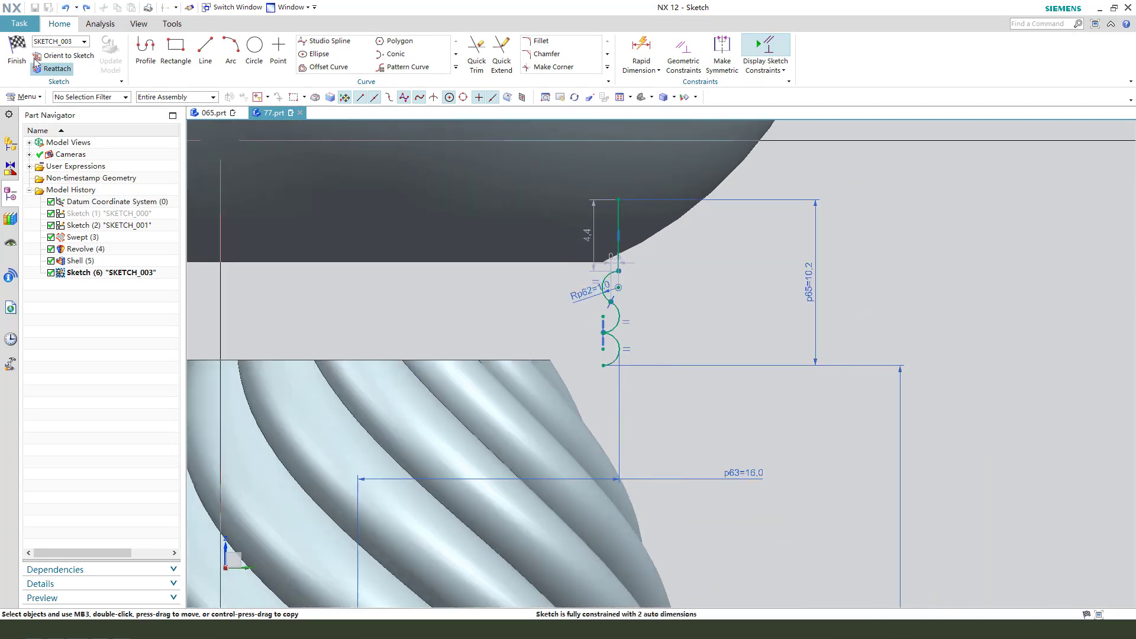
Finish the collar sketch and revolve it 360° about the datum Z axis as a solid with no Boolean
left_click(24, 53)
left_click(16, 50)
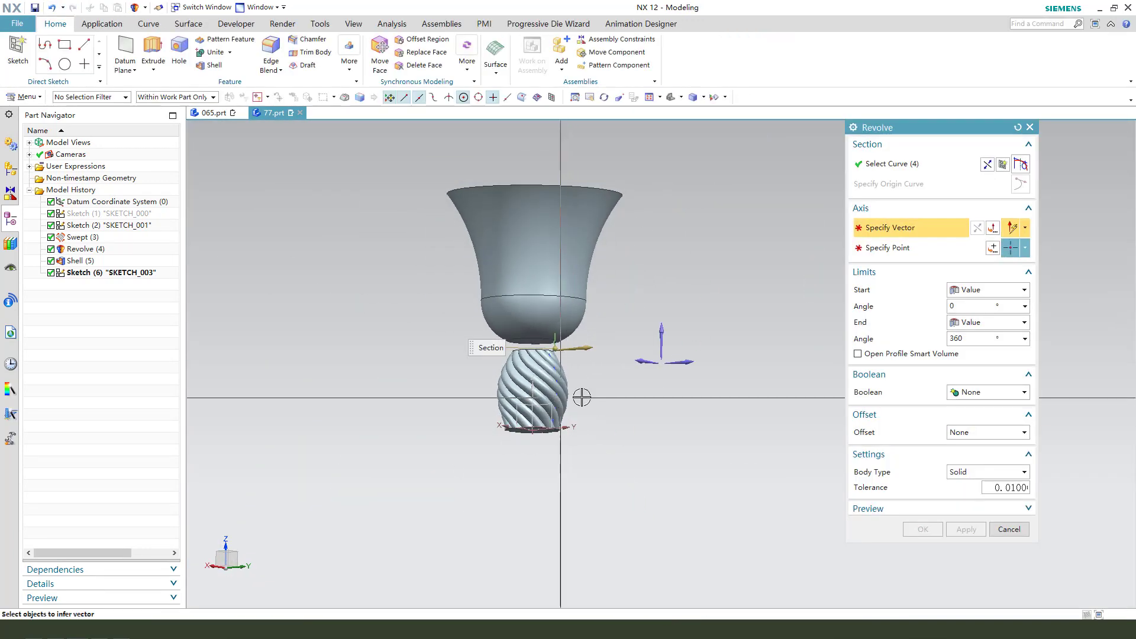
middle_click_drag(583, 396, 605, 422)
left_click(535, 388)
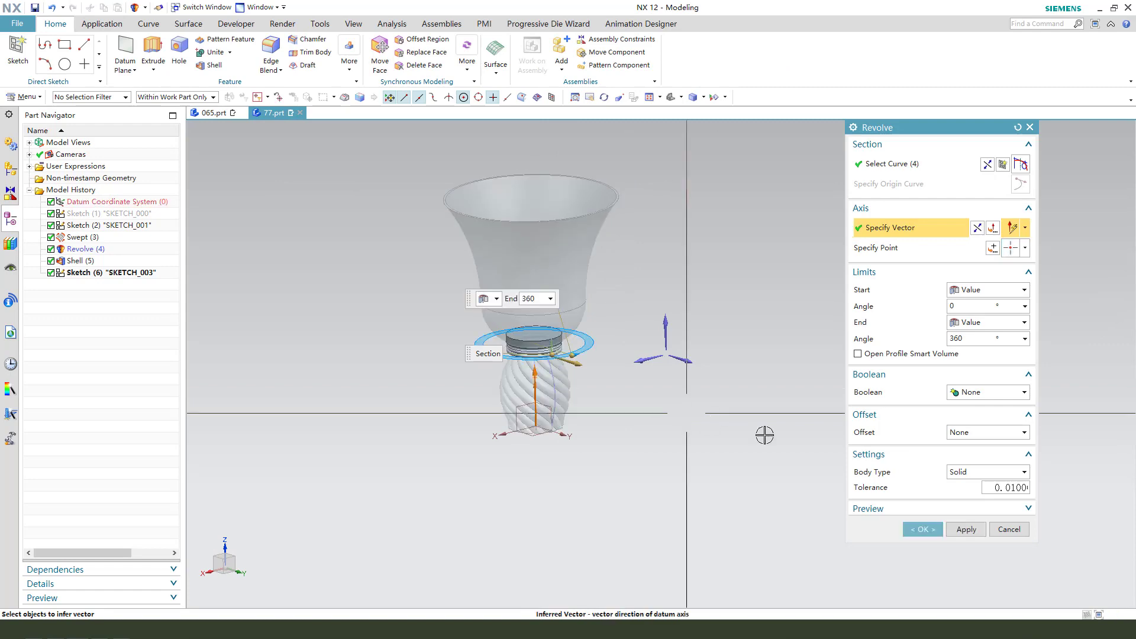
left_click(923, 530)
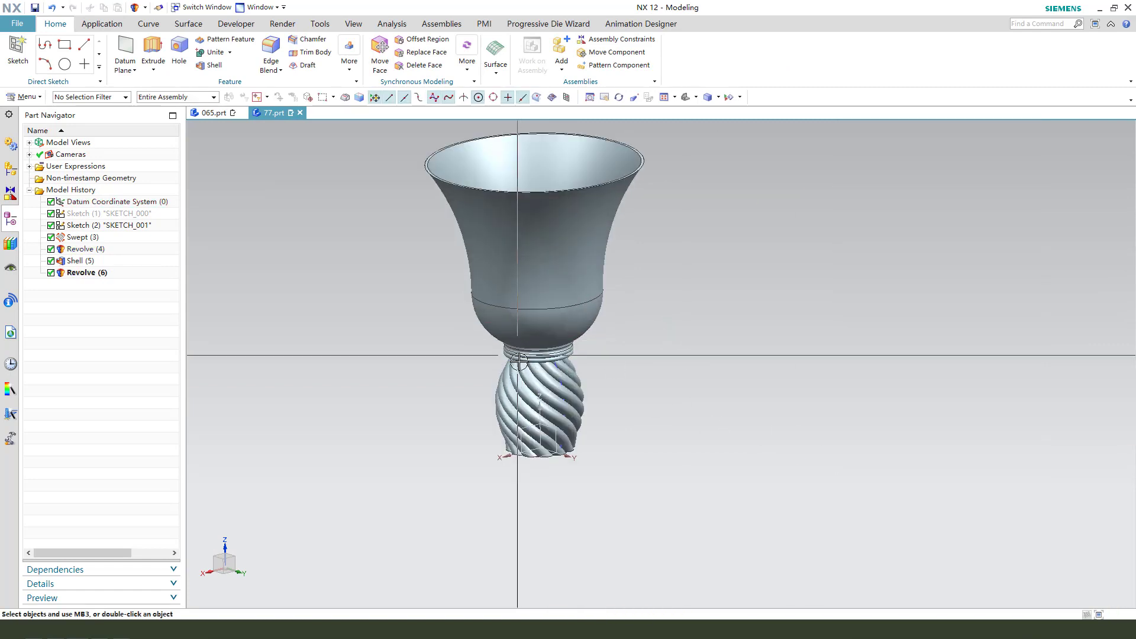
Start a new sketch on the vertical YZ datum plane for the goblet's base
scroll(586, 355, "up", 3)
middle_click_drag(586, 332, 622, 375)
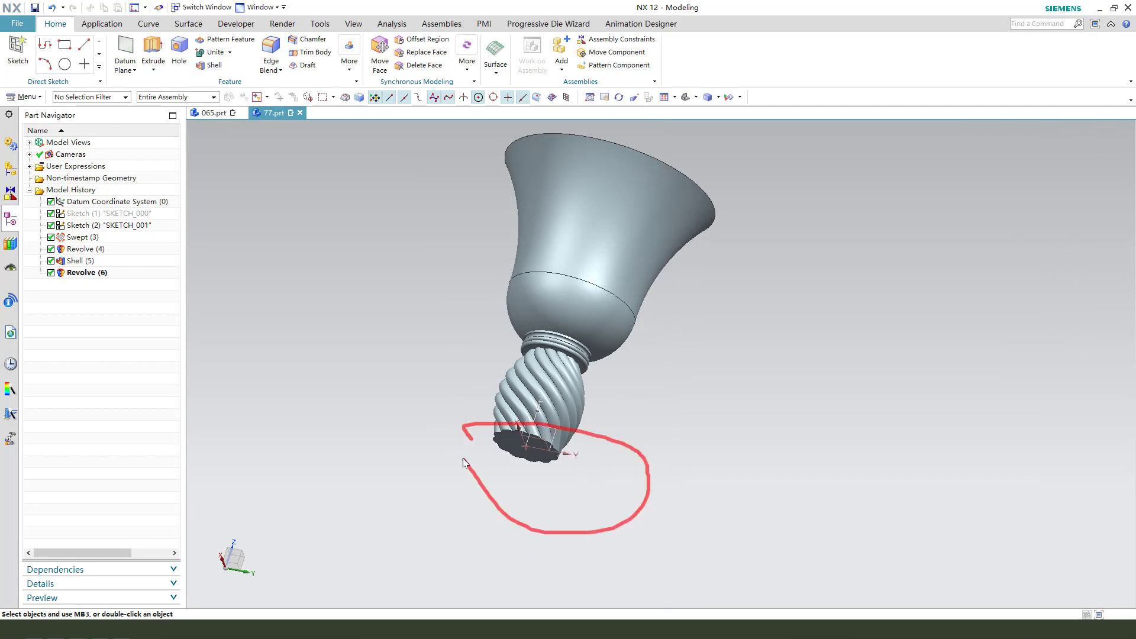
key("Escape")
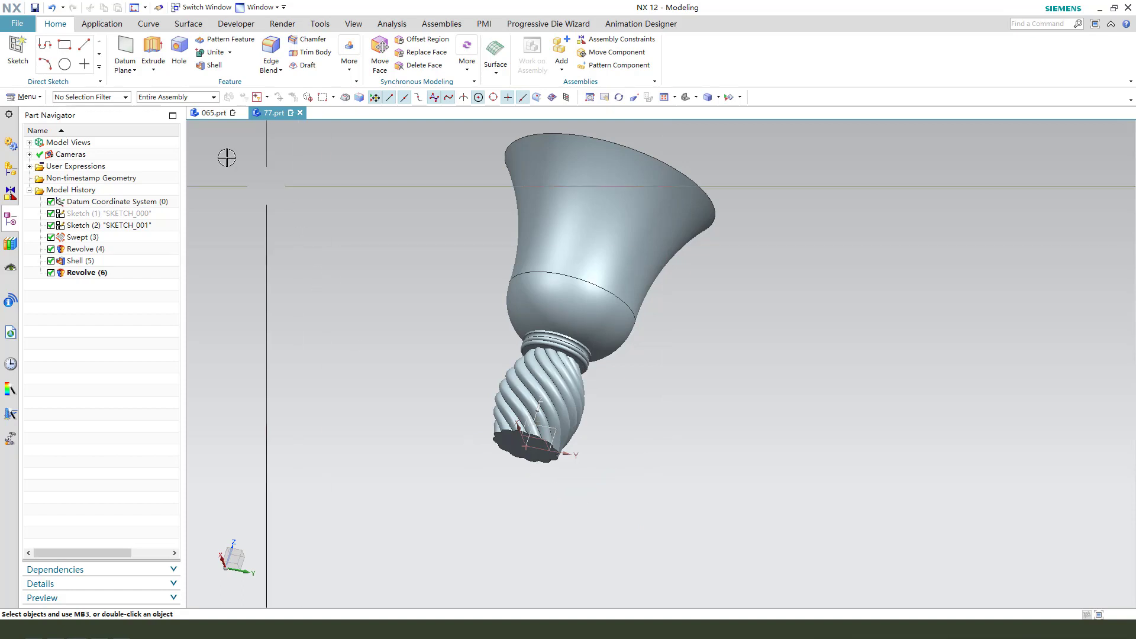
left_click(191, 104)
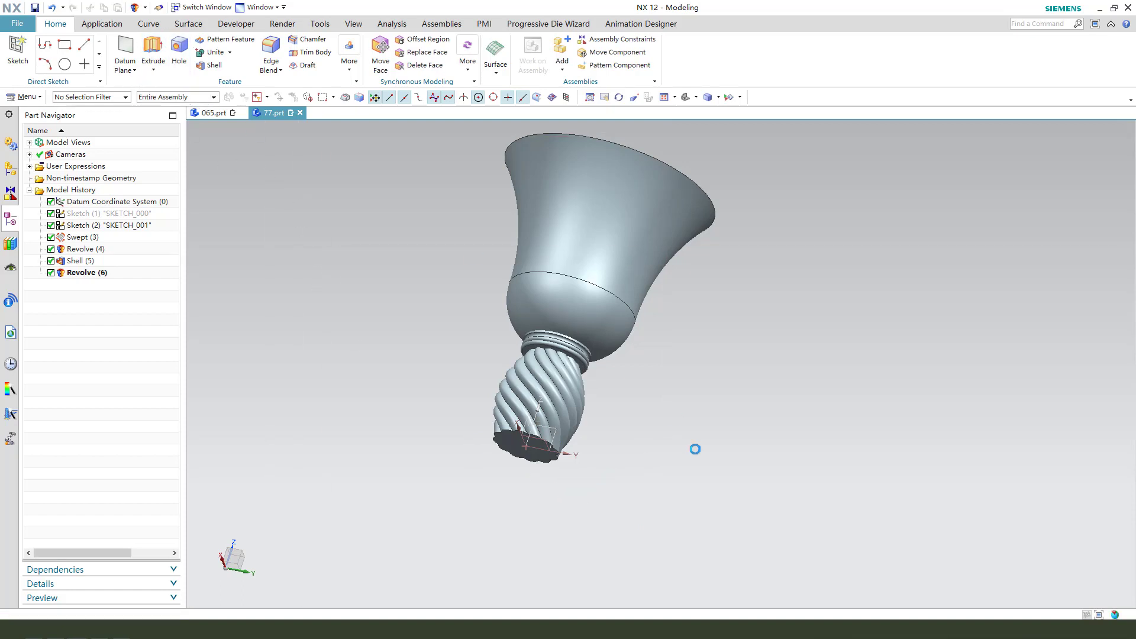
left_click(559, 428)
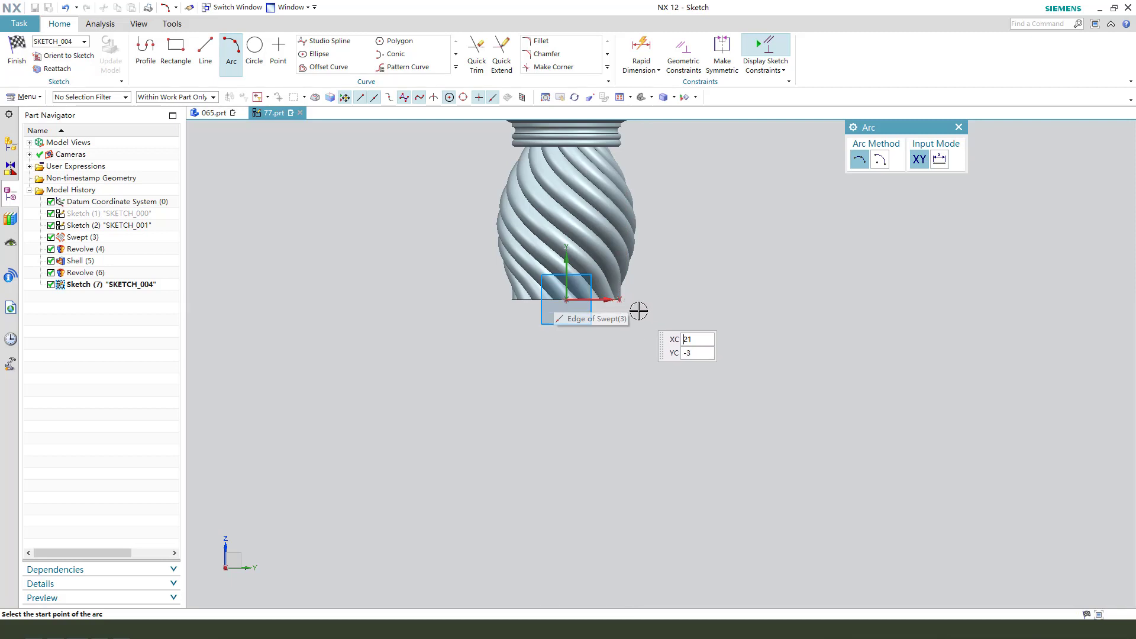
Sketch a concave arc of about 61 mm radius down and outward from the stem's base level, and a 27 mm horizontal line inward from its lower end
left_click(779, 424)
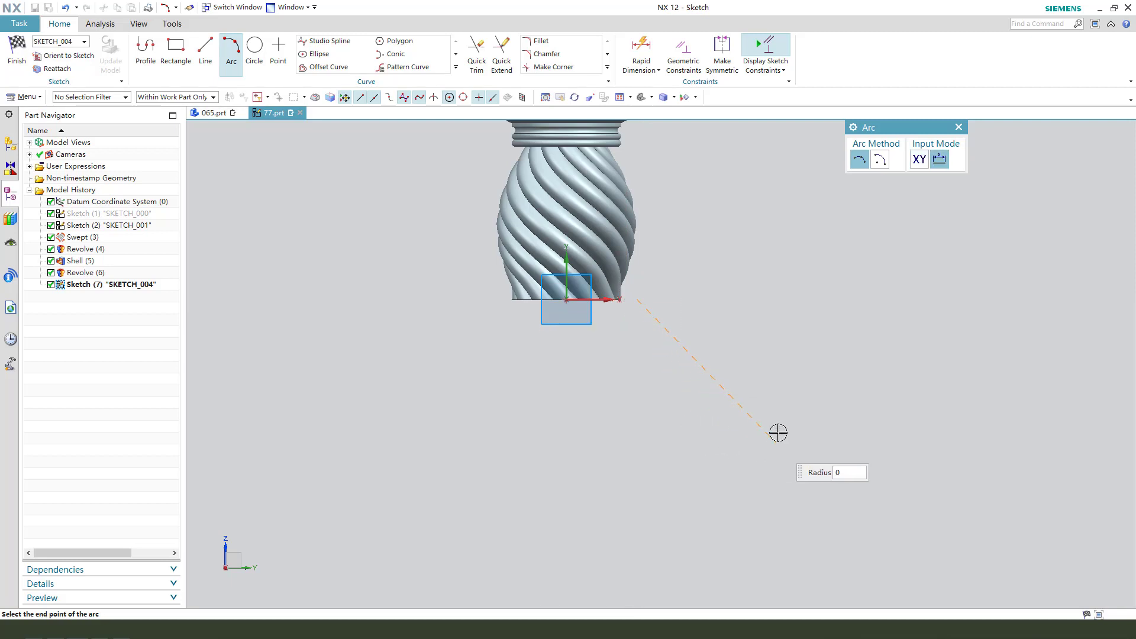
left_click(724, 396)
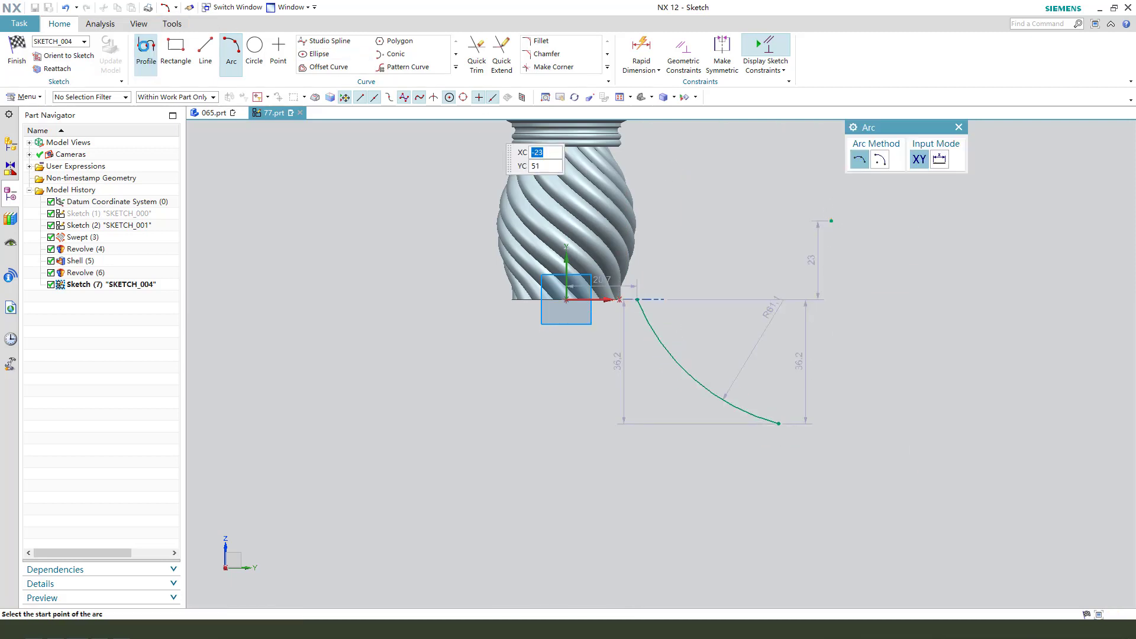
key("z")
left_click_drag(795, 437, 806, 443)
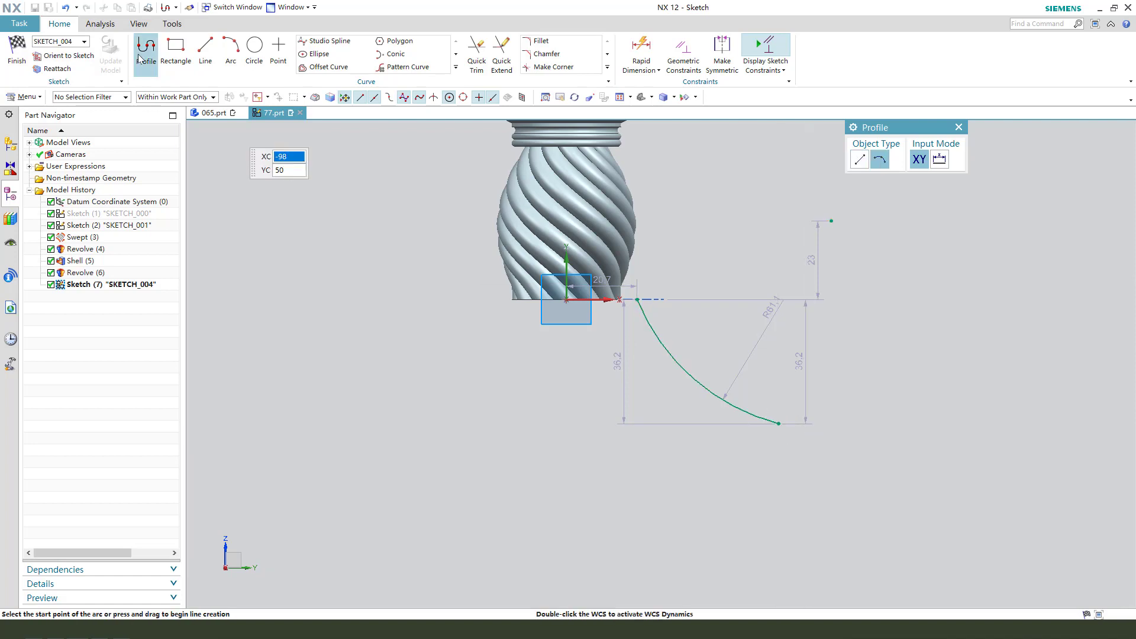
left_click(203, 52)
left_click(779, 423)
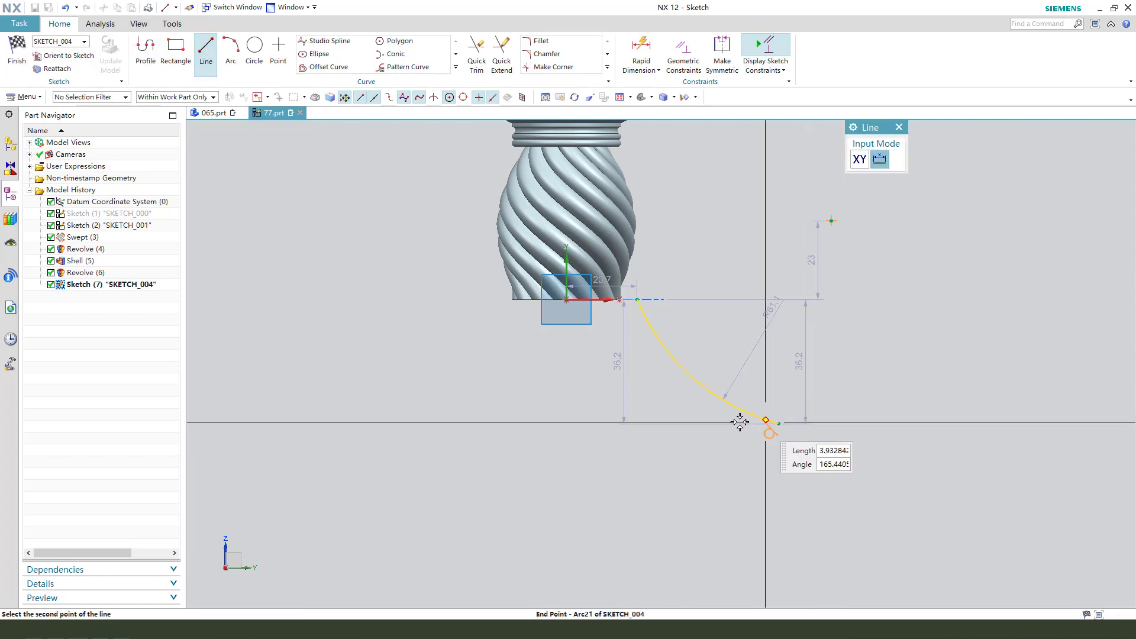
left_click(688, 424)
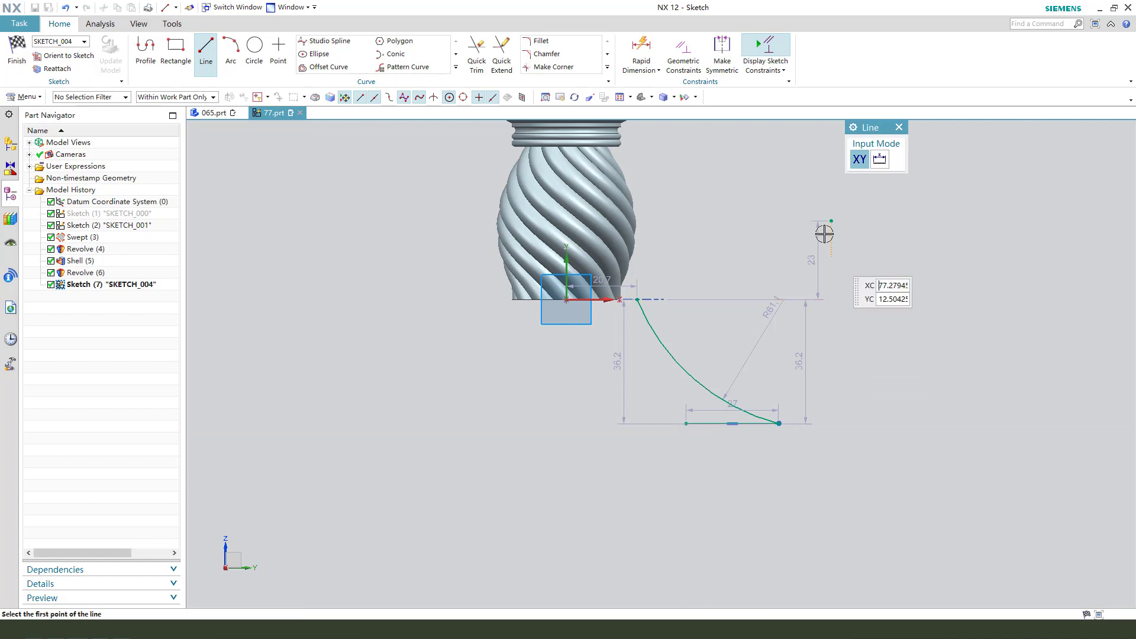
Draw an arc of about 47 mm radius from the horizontal line's inner end up to near the vertical axis
left_click(230, 51)
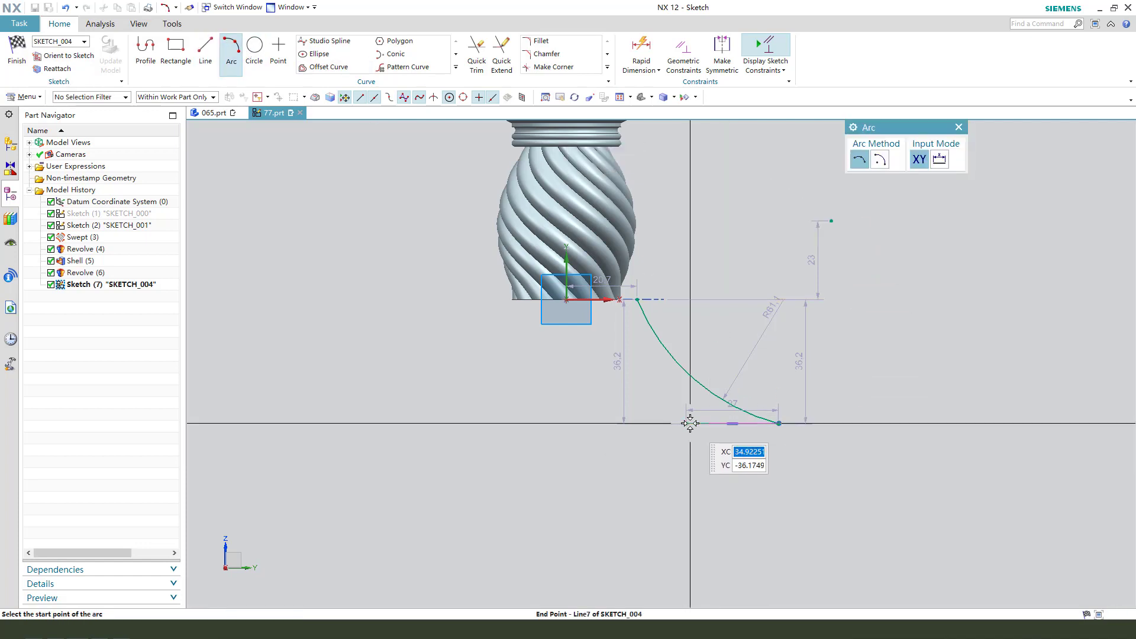
left_click(686, 423)
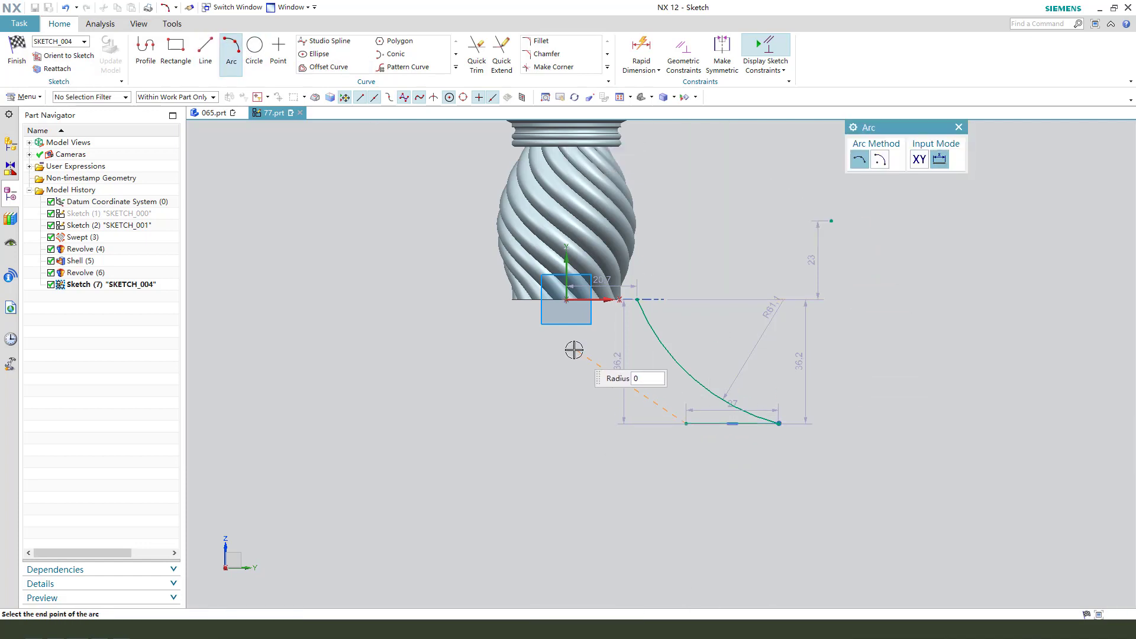
left_click(614, 359)
key("Escape")
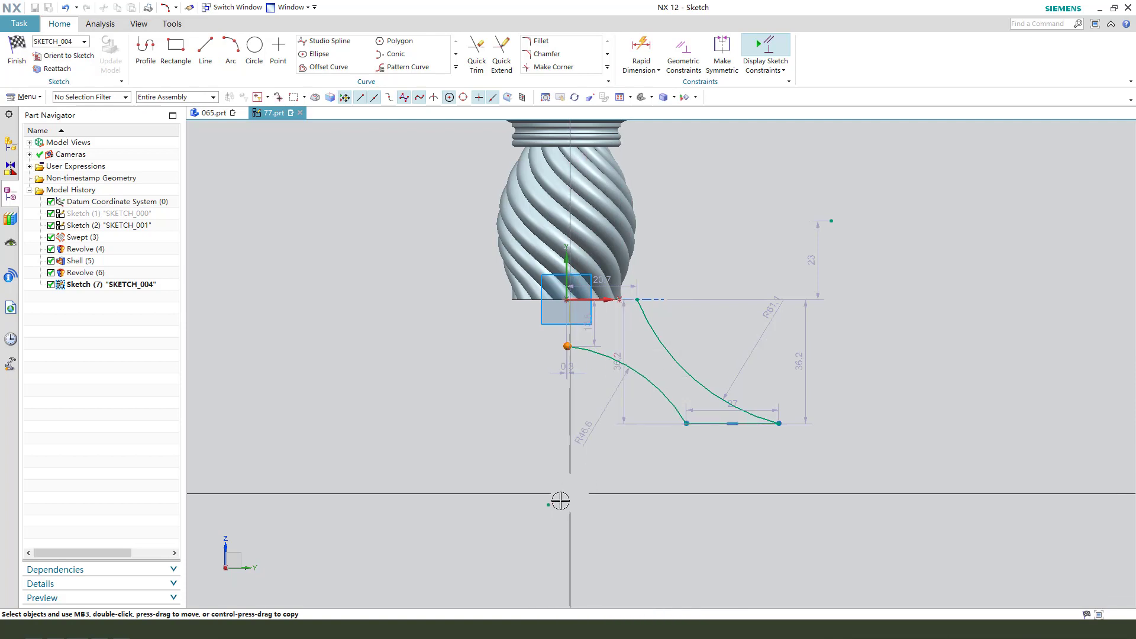
Constrain the inner arc's upper end and centre onto the sketch's vertical axis
left_click(548, 505)
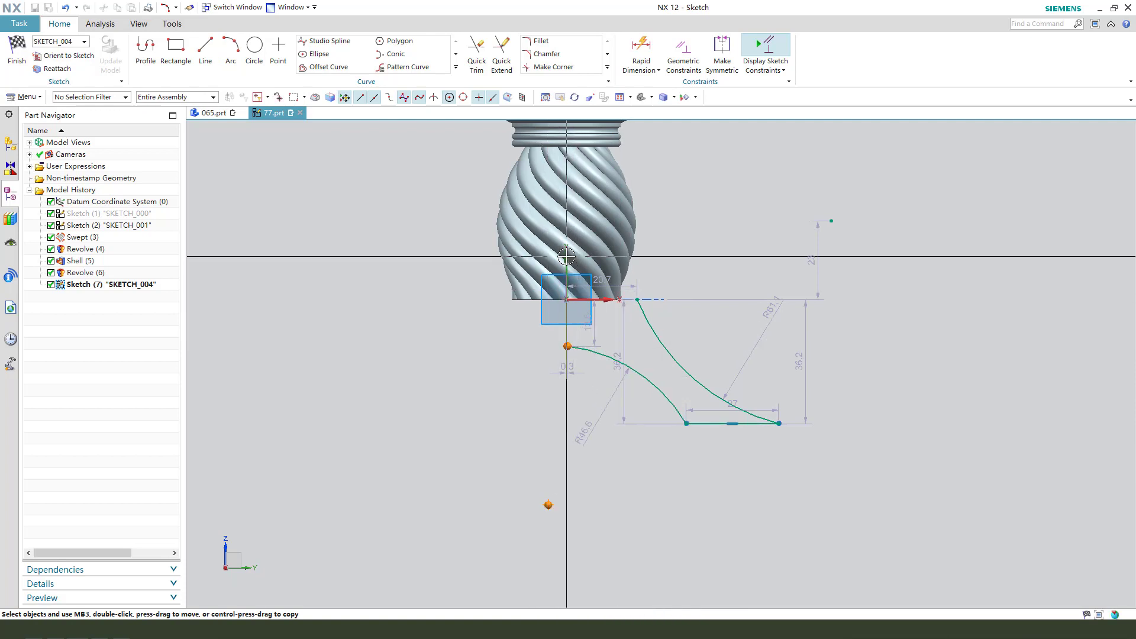
left_click(566, 256)
left_click(589, 243)
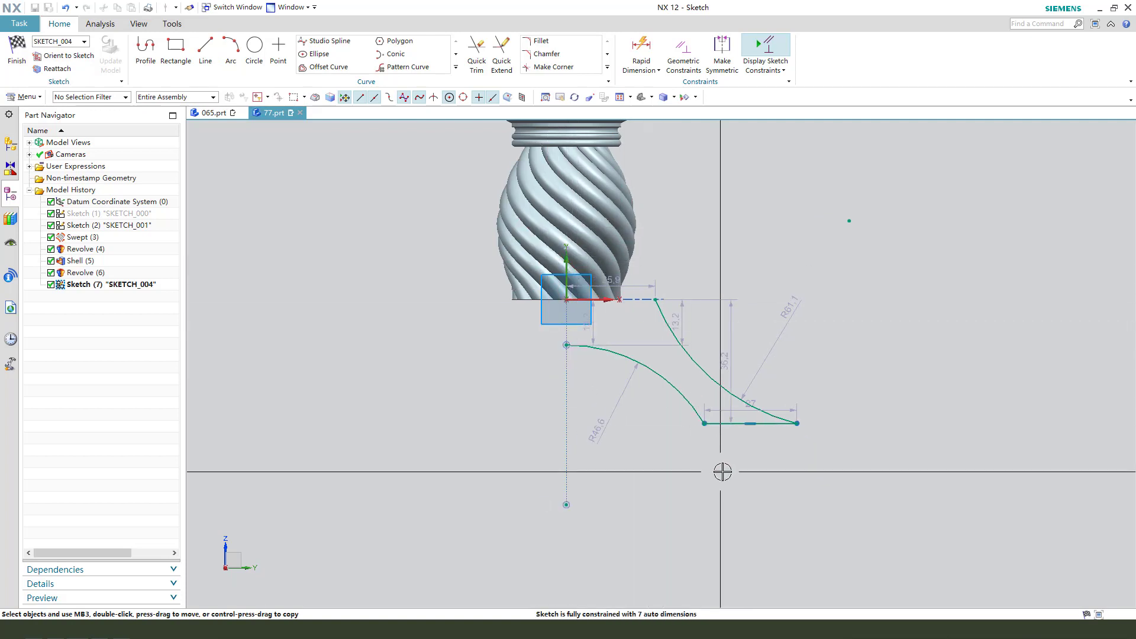
Move the horizontal line's length dimension below the profile and set it to 10 mm
scroll(724, 466, "up", 1)
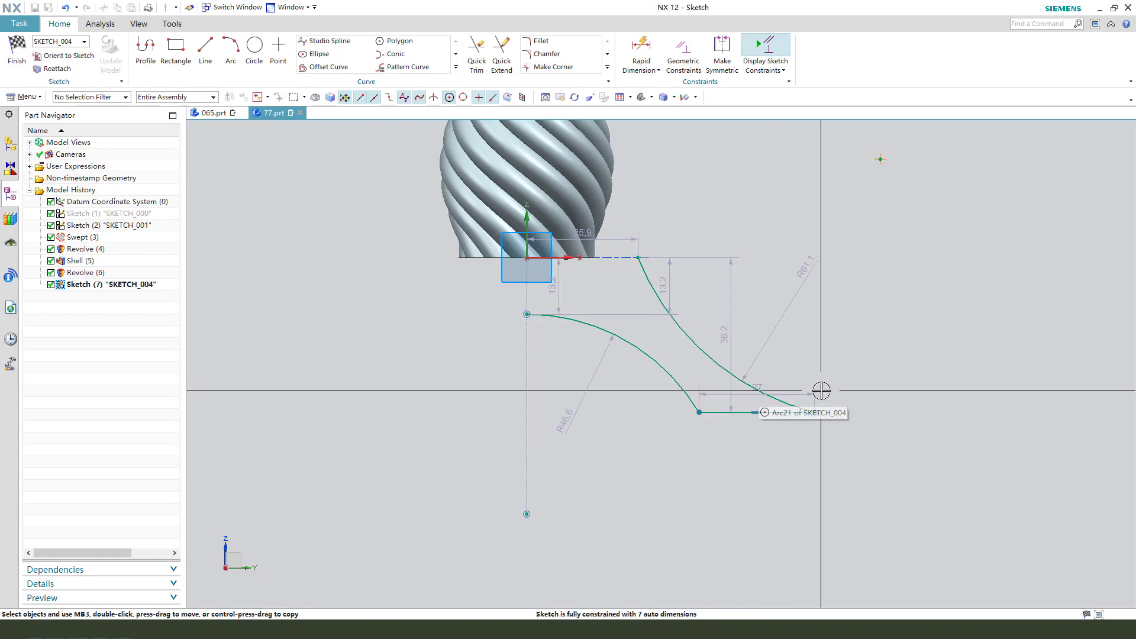
left_click_drag(815, 391, 767, 453)
double_click(763, 453)
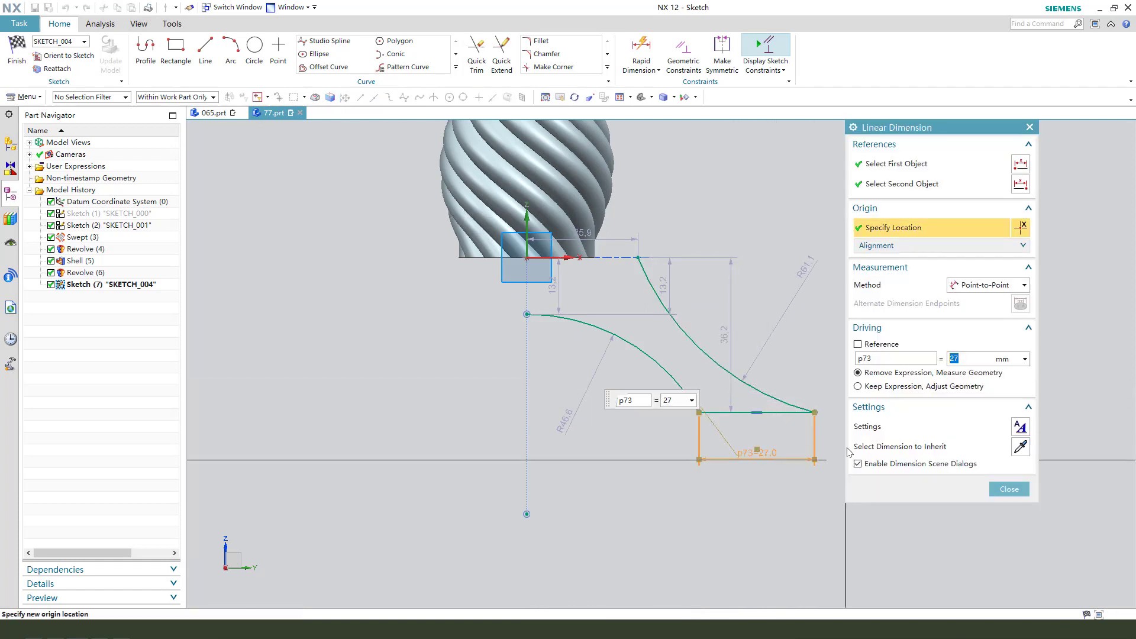
key("Return")
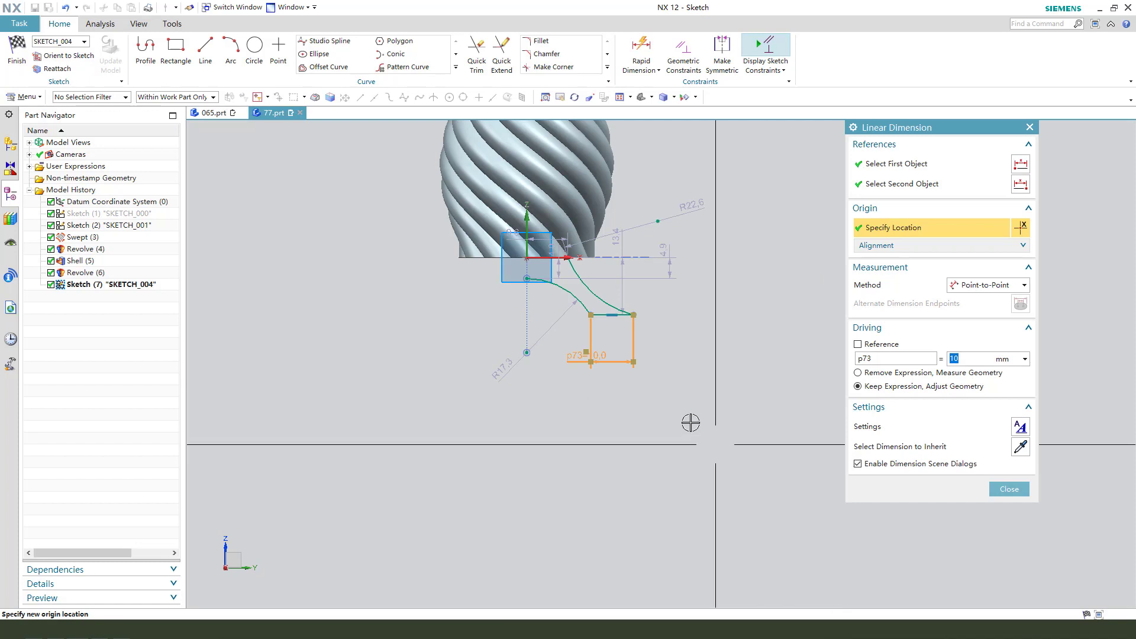
middle_click(679, 404)
scroll(577, 242, "up", 3)
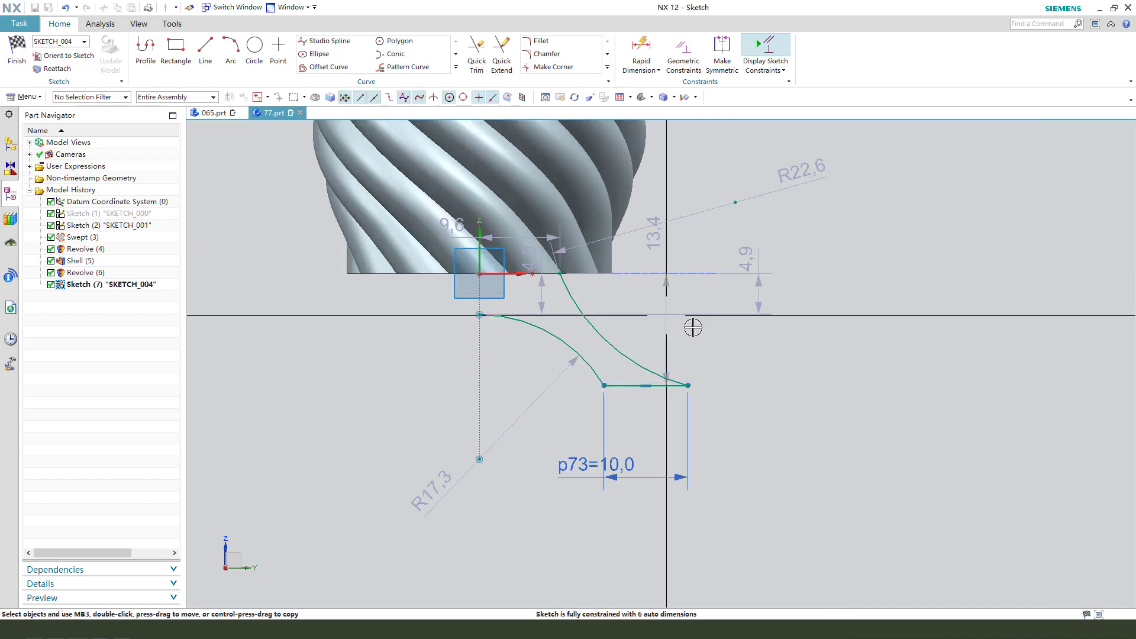
Align the outer arc's upper end with the sketch's horizontal axis and set its distance from the vertical axis to 17 mm
left_click(562, 272)
left_click(510, 275)
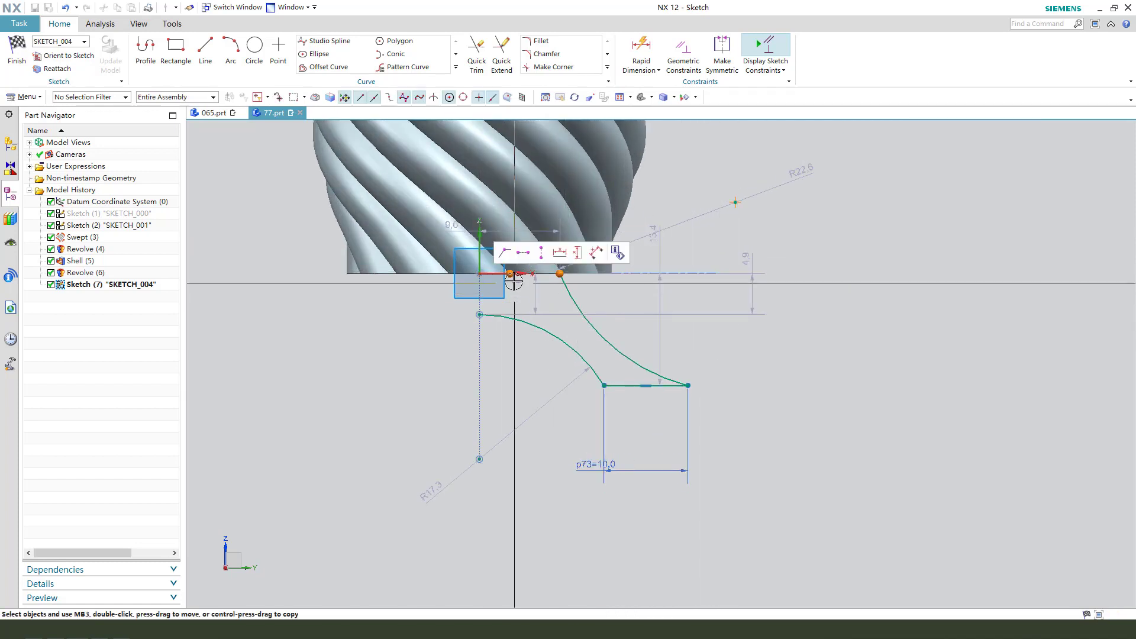
left_click(521, 254)
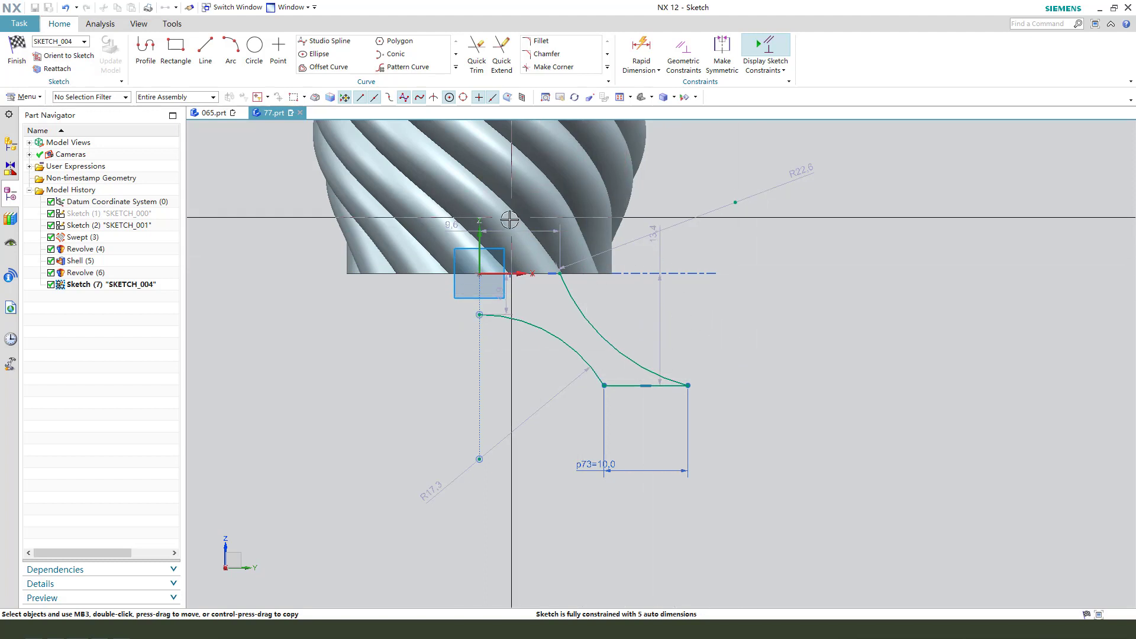
left_click_drag(562, 230, 535, 295)
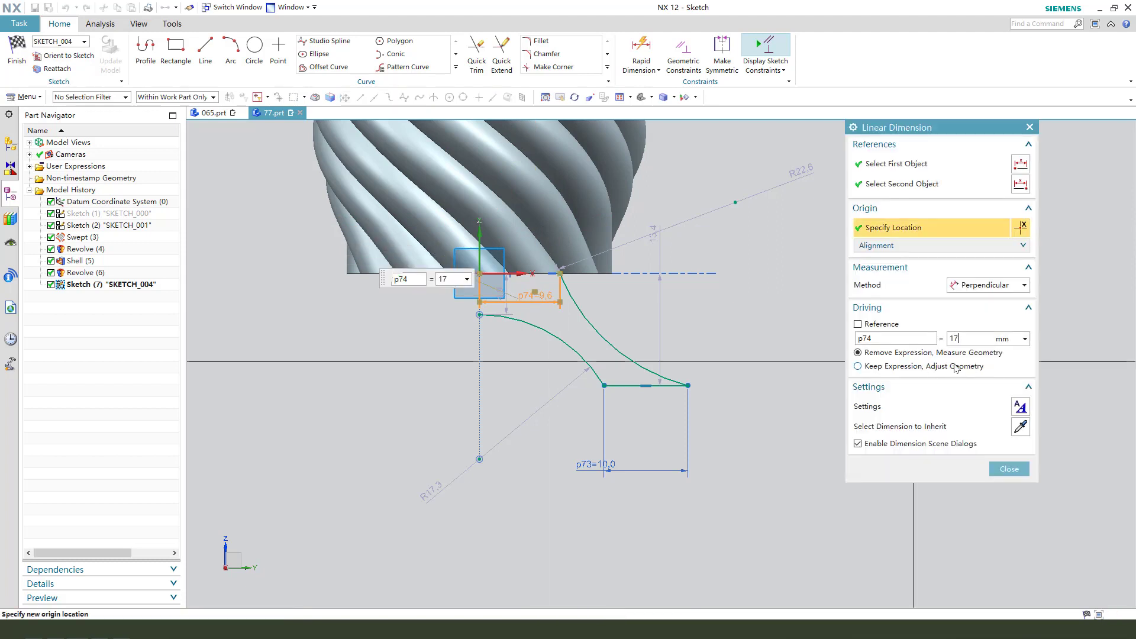
left_click(957, 367)
middle_click(787, 378)
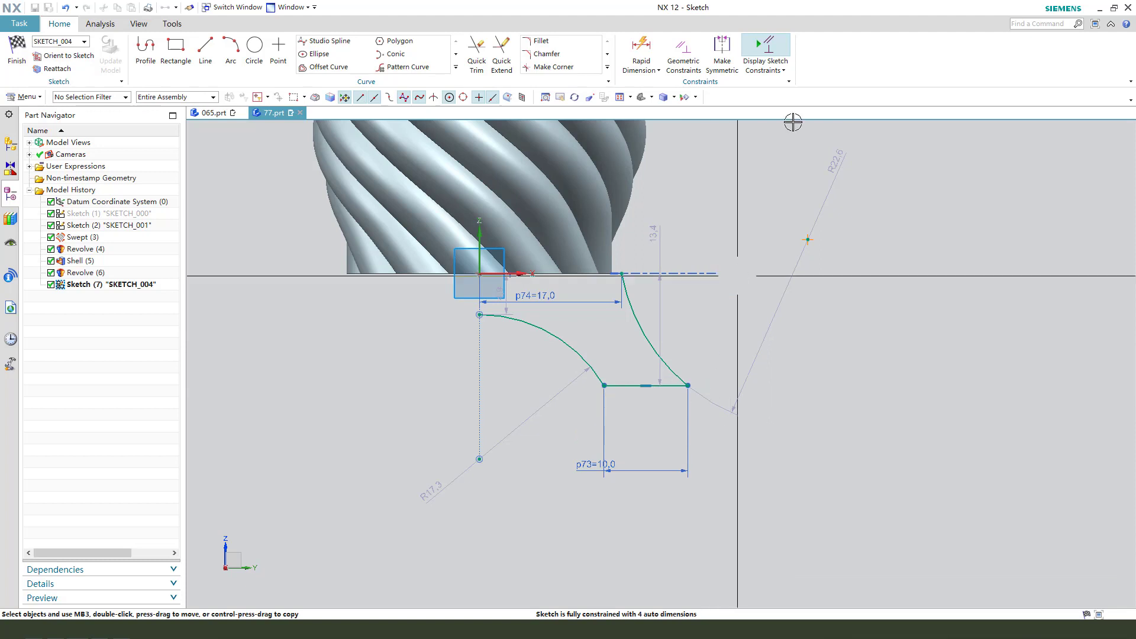
Try to dimension the profile's lower outer corner 45 mm from the vertical axis, and undo the value change
left_click(687, 384)
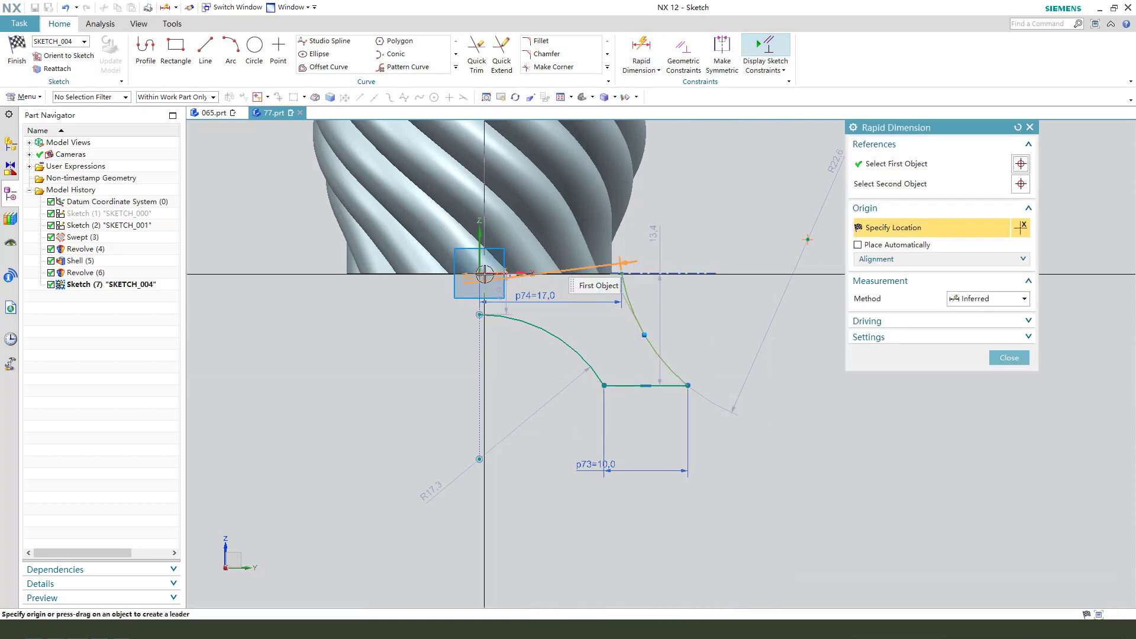
left_click(568, 409)
left_click(578, 499)
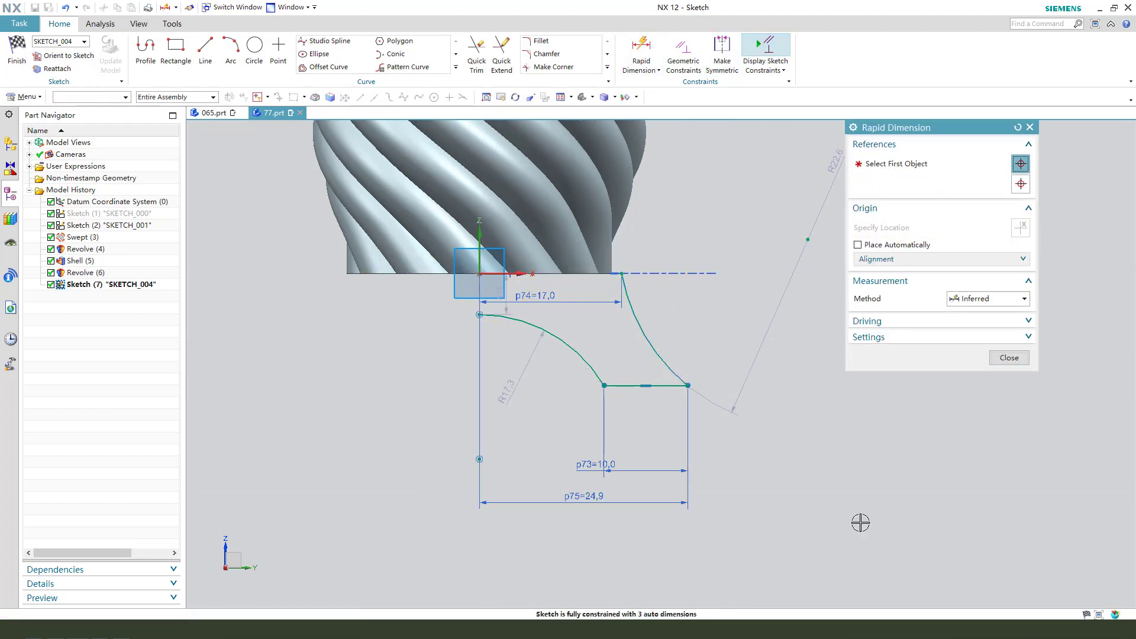
type("45")
key("Return")
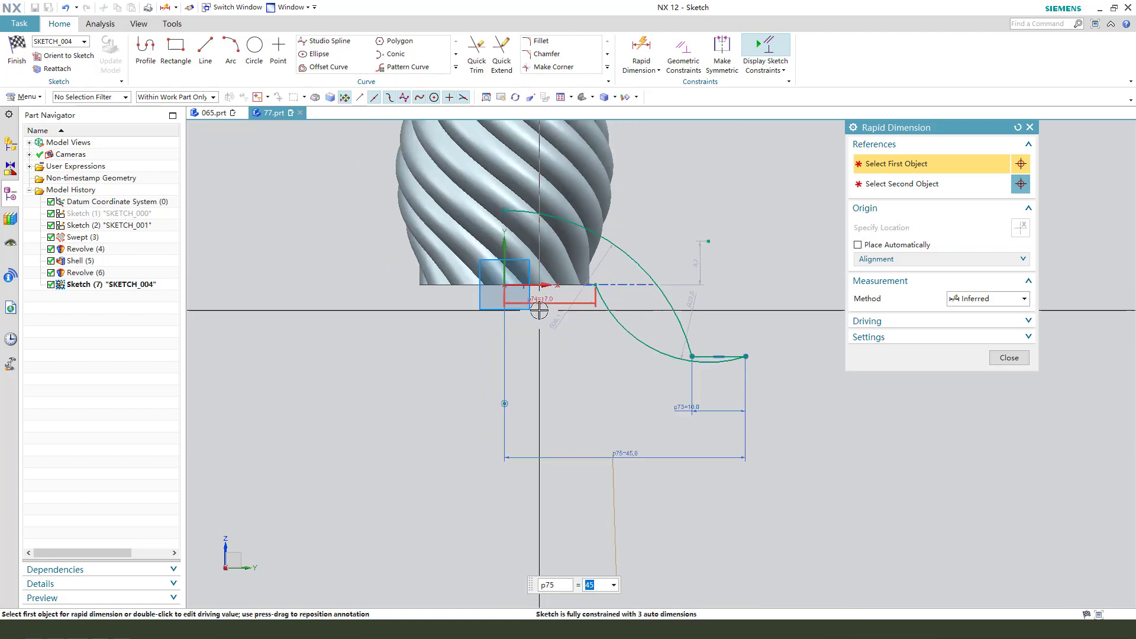
left_click(1010, 358)
left_click(68, 8)
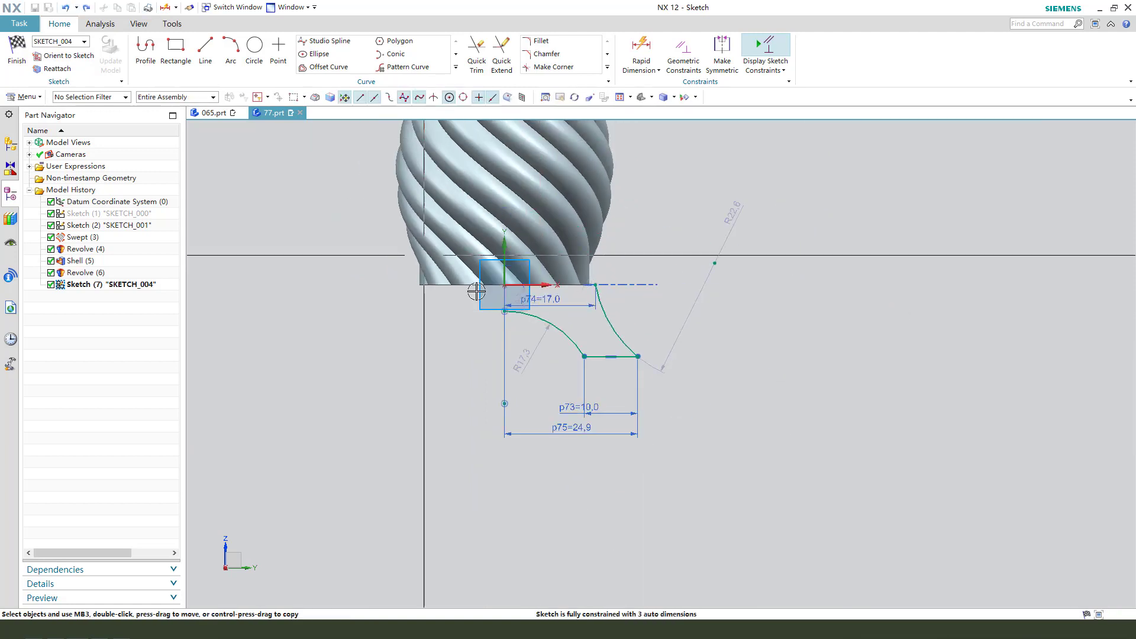
Pull the horizontal line further down and separate the two overlapping horizontal dimensions below the profile
scroll(553, 375, "down", 4)
mouse_move(714, 338)
left_mouse_down()
mouse_move(815, 371)
mouse_move(864, 424)
left_mouse_up()
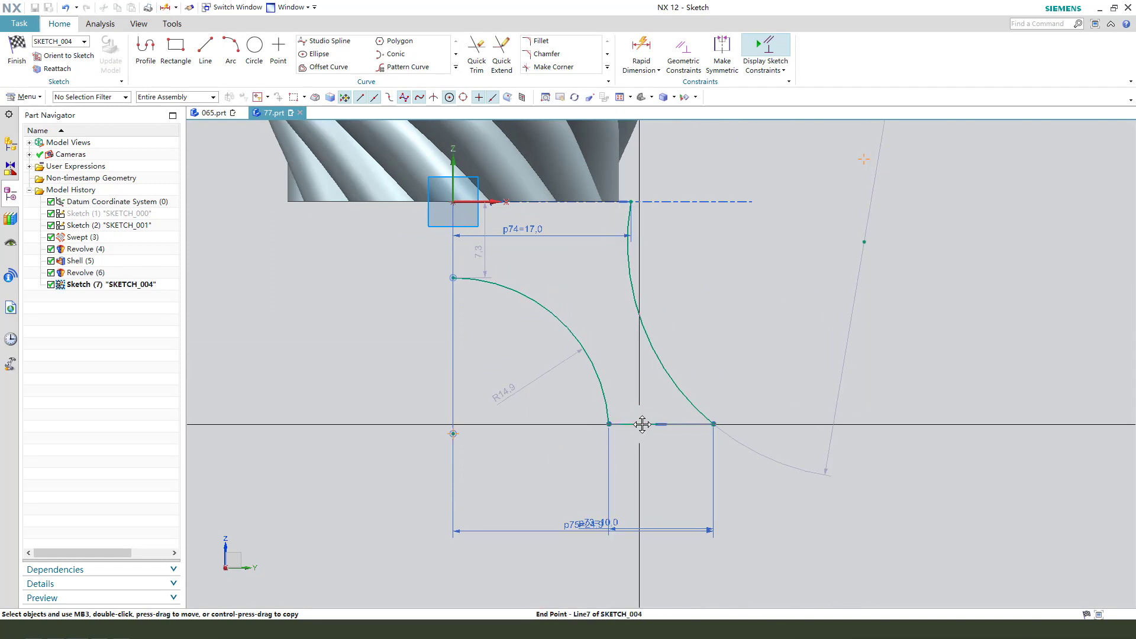
left_click_drag(642, 425, 664, 428)
left_click_drag(577, 527, 644, 569)
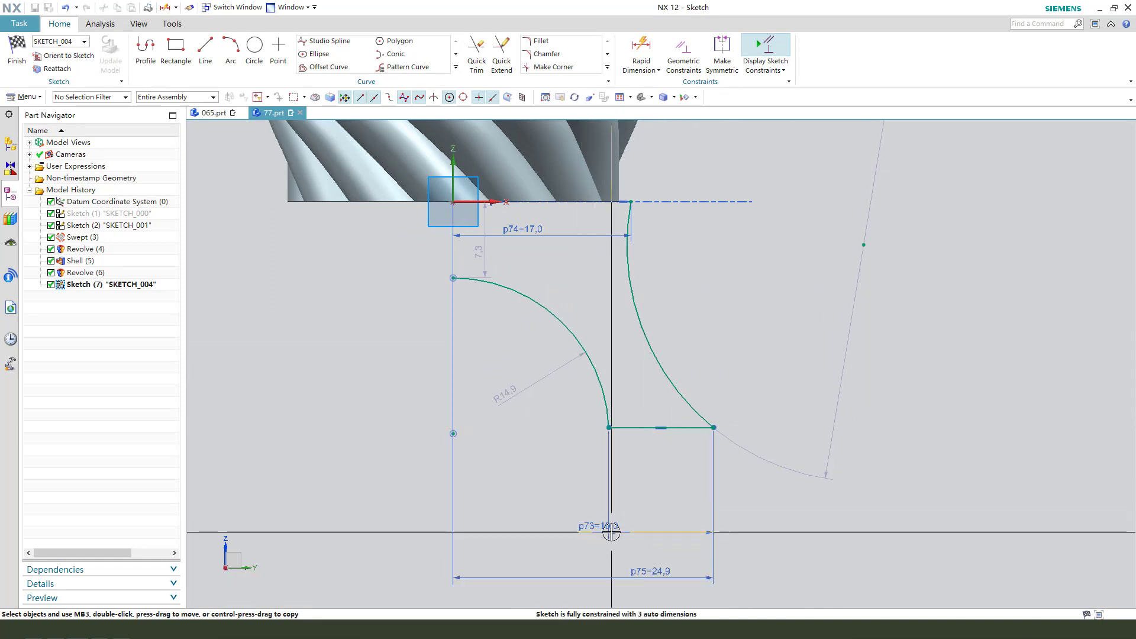
left_click_drag(611, 533, 675, 490)
Delete the overall horizontal dimension and pull the lower outer corner outward to about 31 mm from the vertical axis
left_click(659, 571)
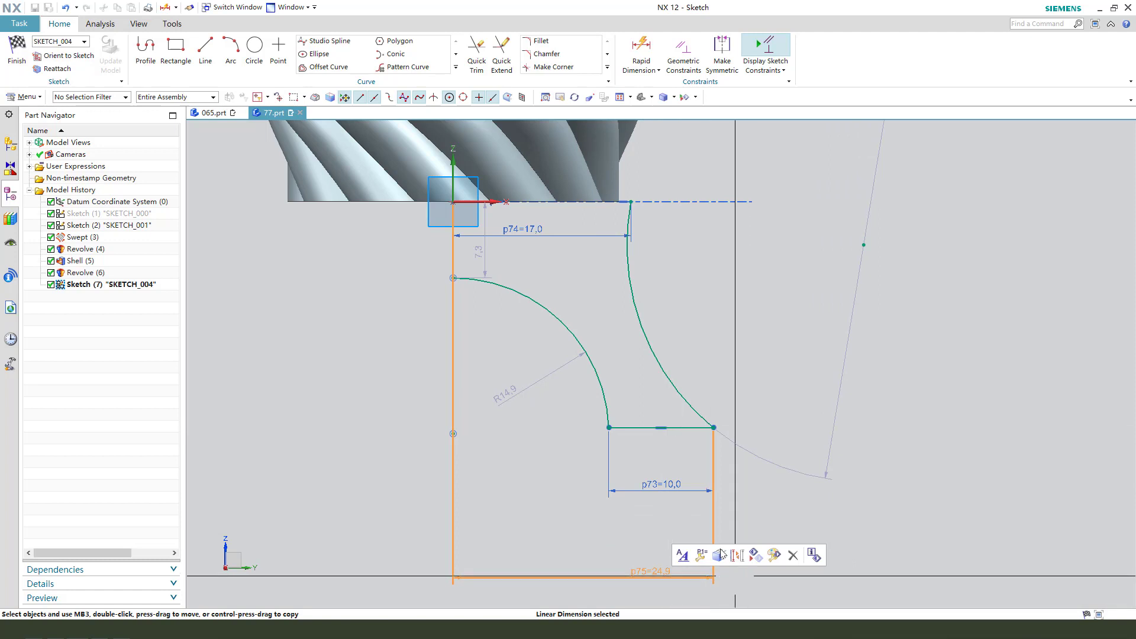
key("Delete")
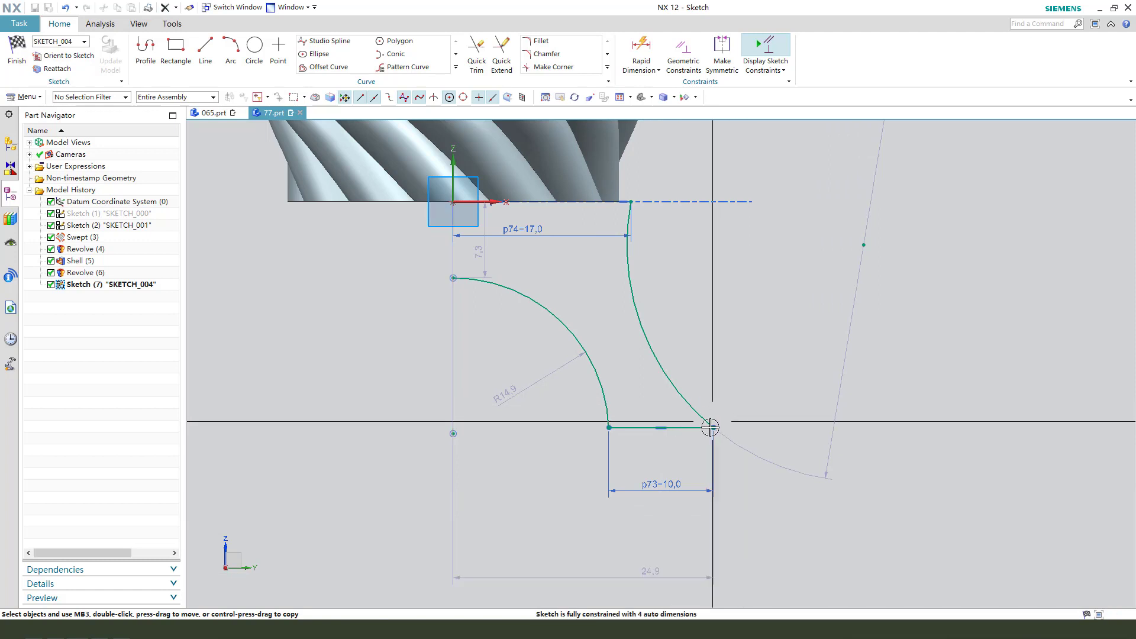
left_click_drag(717, 427, 776, 438)
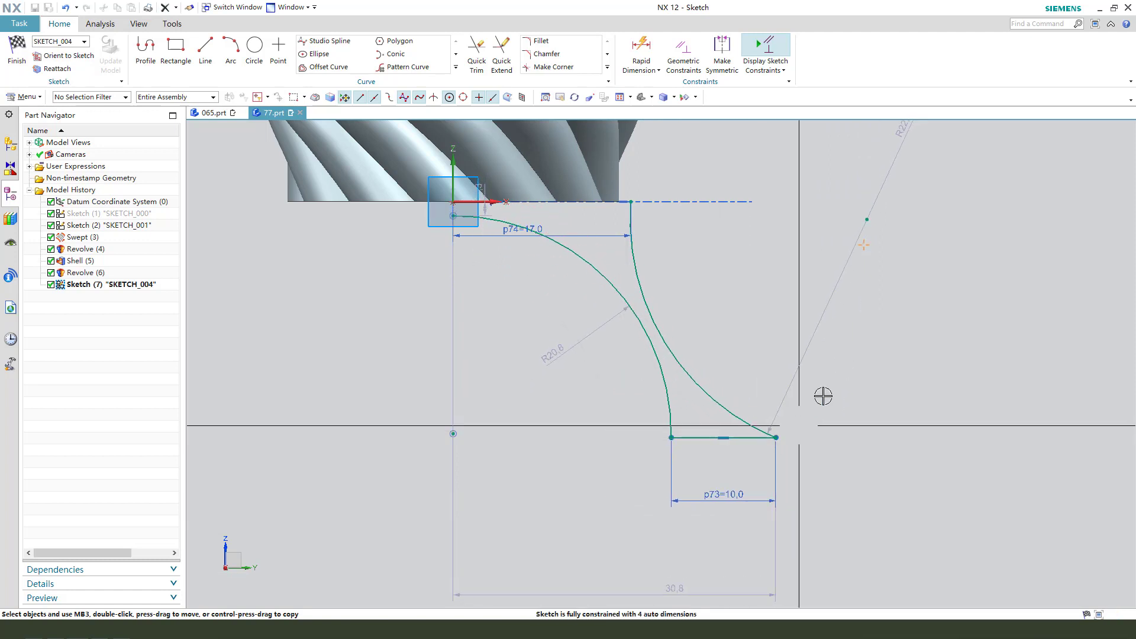
Move the outer arc's radius dimension close beside the arc
left_click_drag(833, 264, 714, 284)
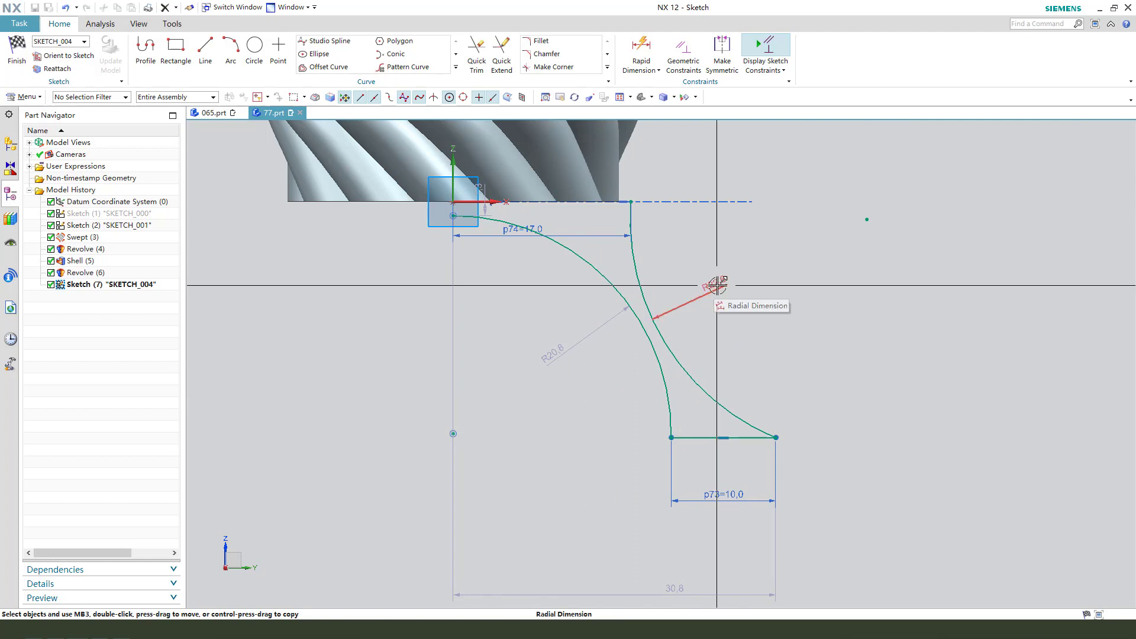
double_click(716, 283)
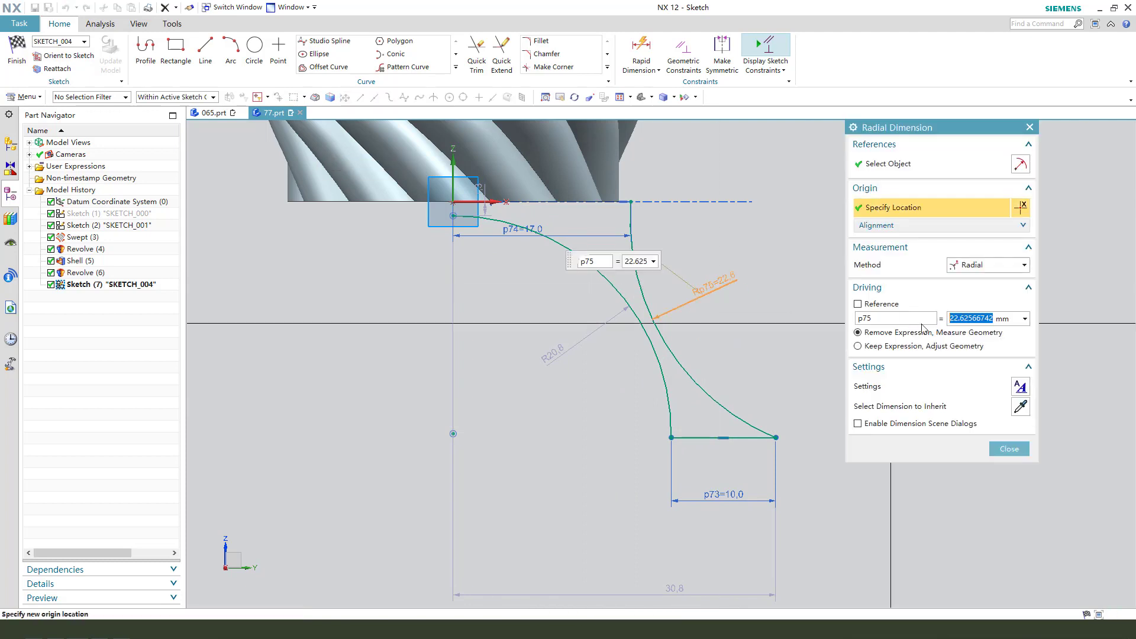
left_click(1004, 451)
Dimension the vertical distance between the outer arc's two ends and set it to 15 mm
left_click(641, 47)
left_click(631, 203)
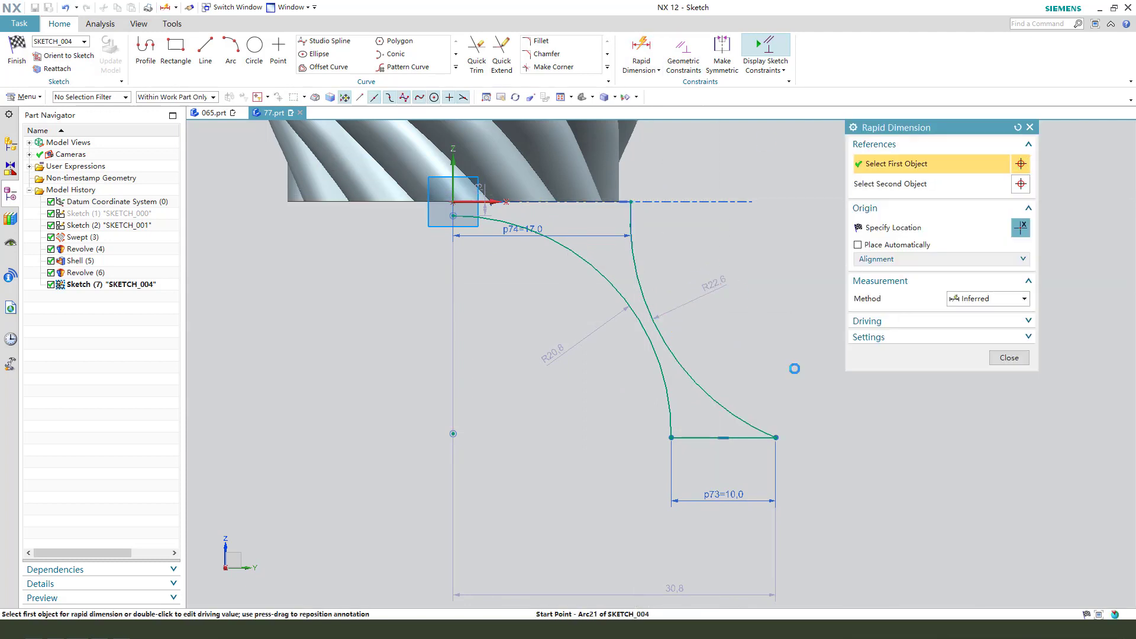
left_click(776, 438)
left_click(823, 324)
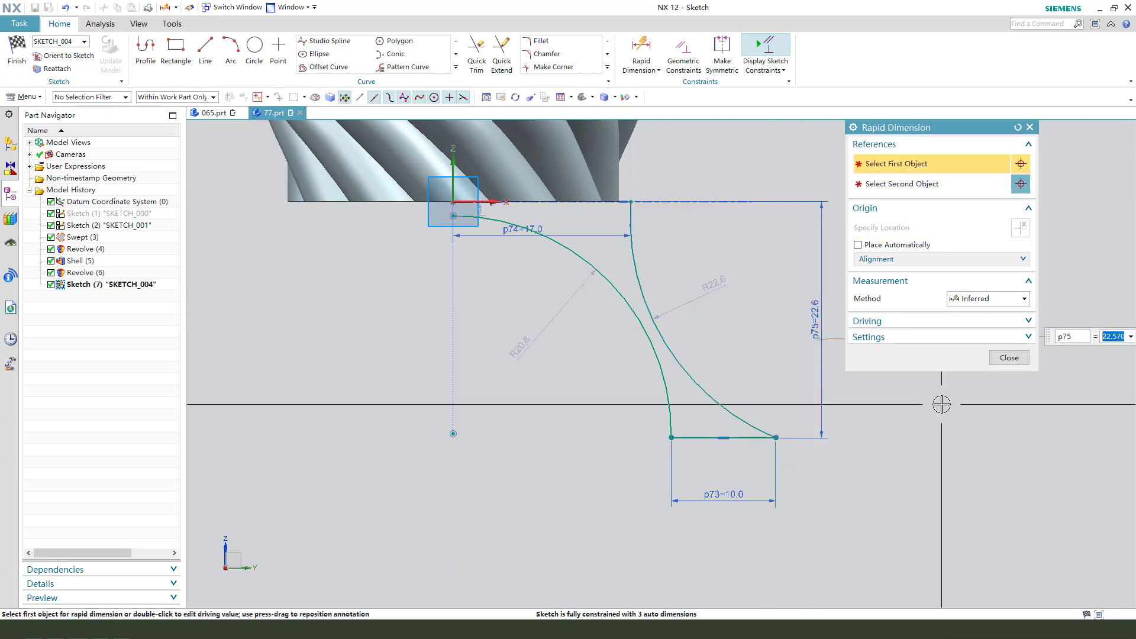
type("15")
key("Return")
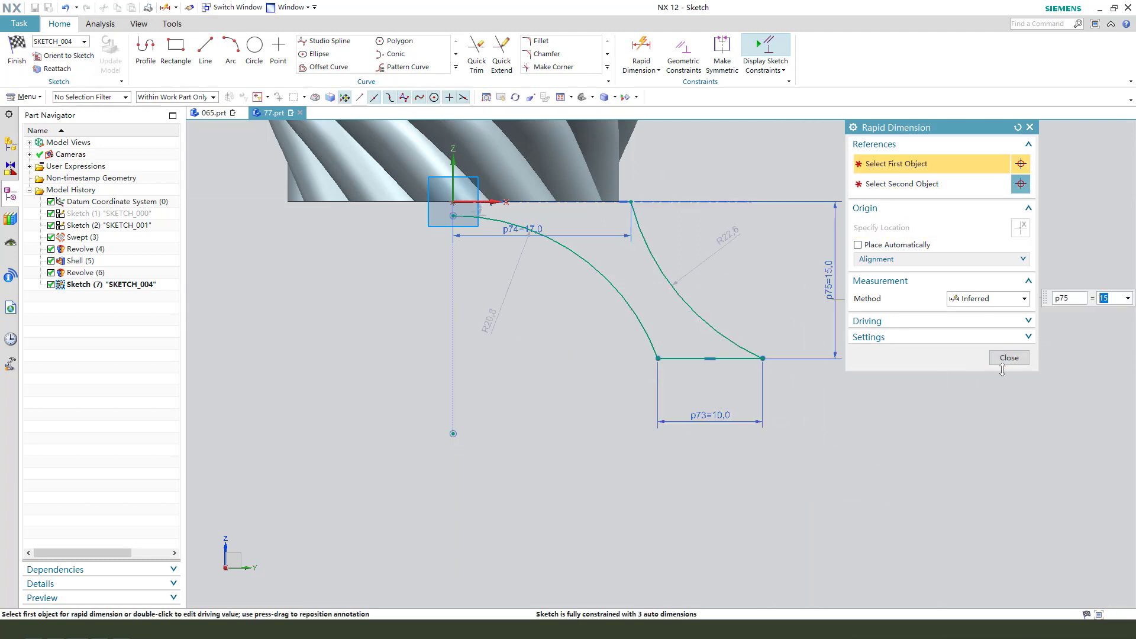
left_click(1004, 359)
Set the outer arc's radius to 100 mm
double_click(736, 246)
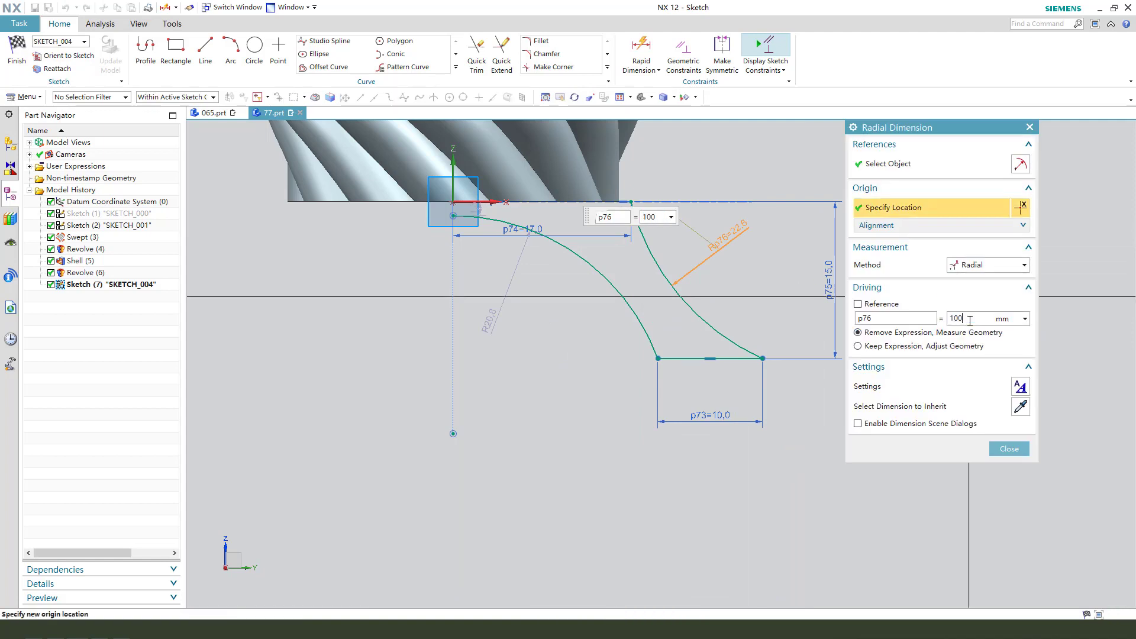
type("100")
key("Return")
middle_click(700, 371)
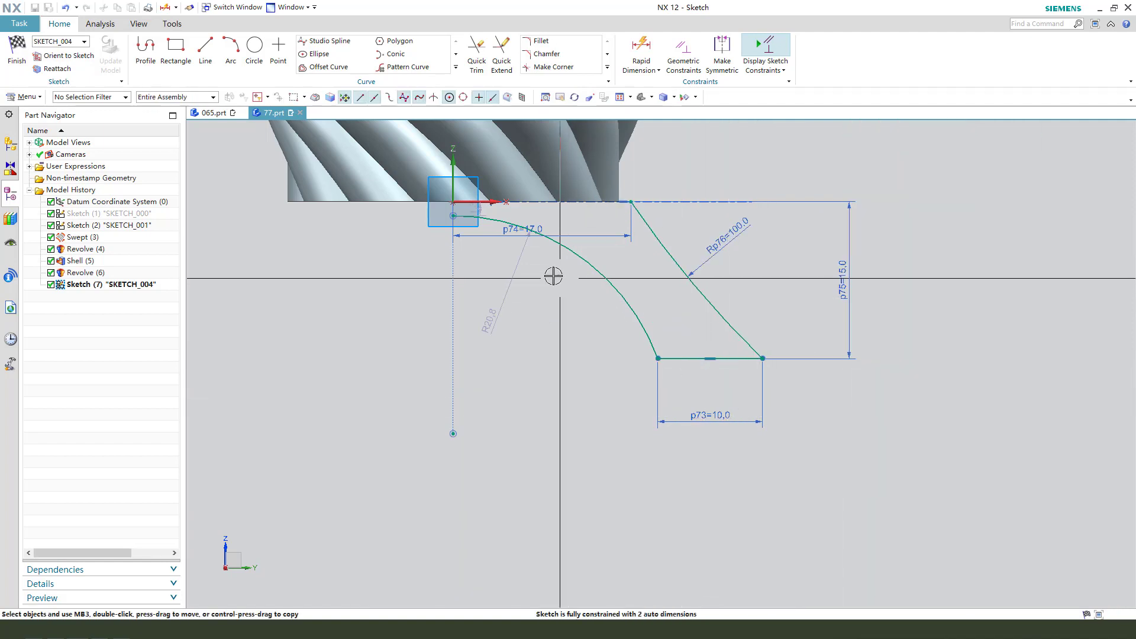
Reshape the profile so the inner arc's upper end lies below the sketch origin, and set the inner arc's radius to 65 mm
mouse_move(763, 361)
left_mouse_down()
mouse_move(811, 363)
mouse_move(791, 373)
left_mouse_up()
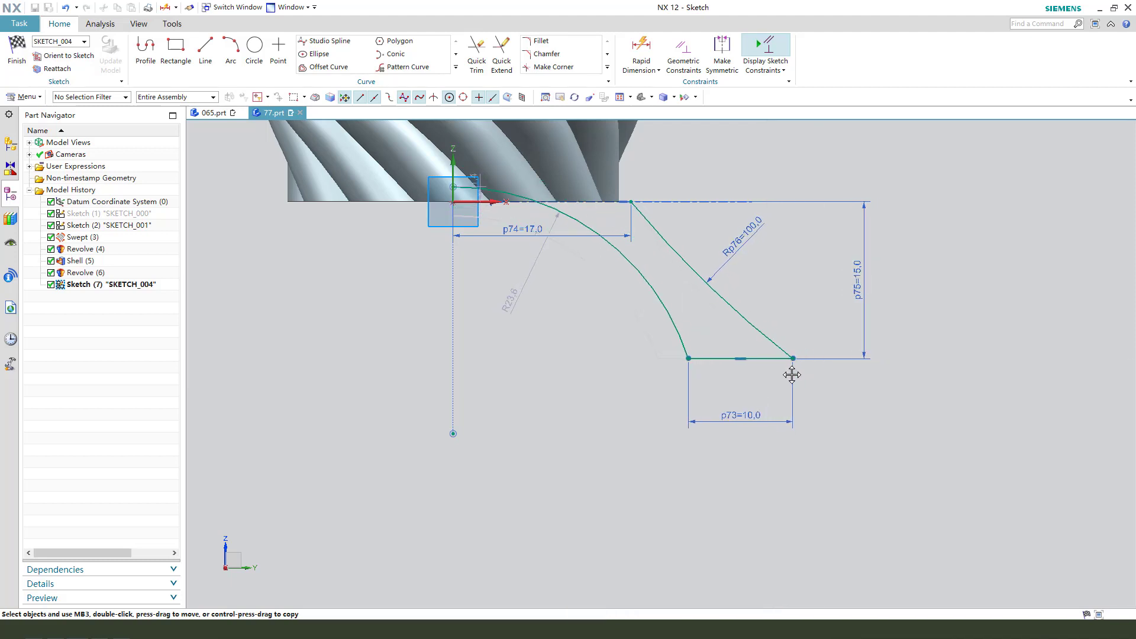
left_click_drag(460, 196, 454, 232)
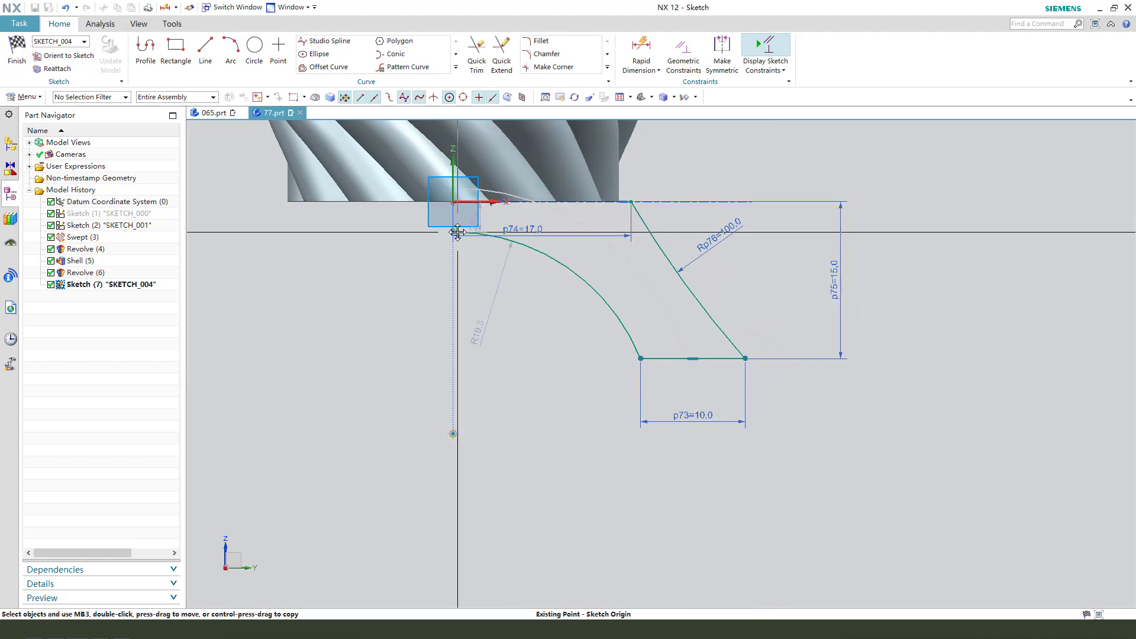
double_click(495, 302)
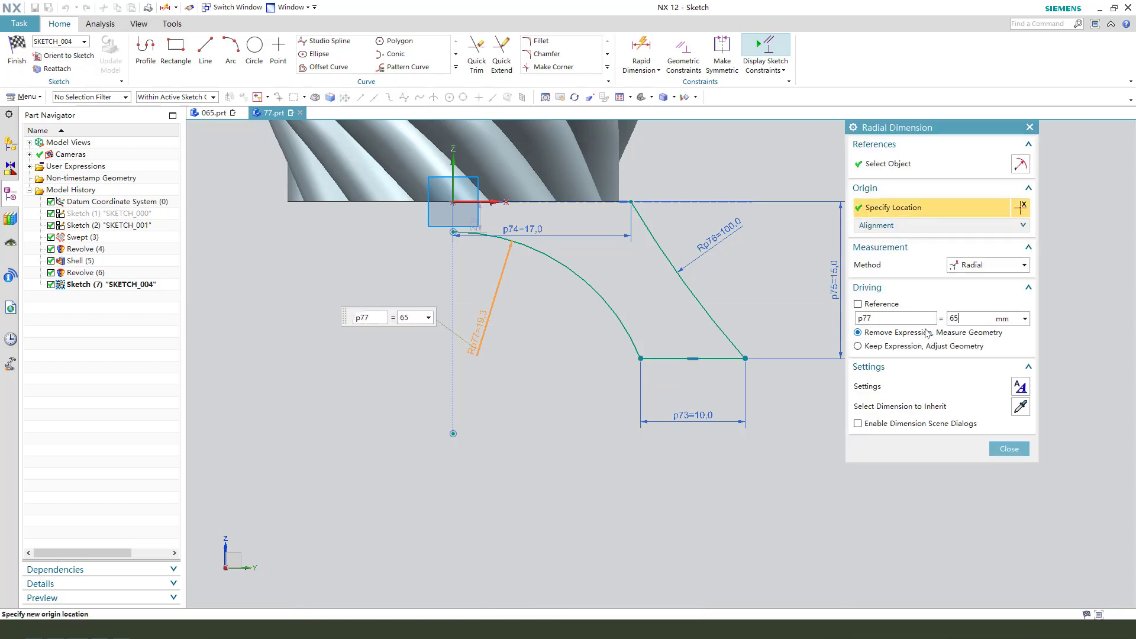
key("Return")
scroll(485, 308, "down", 3)
middle_click(573, 357)
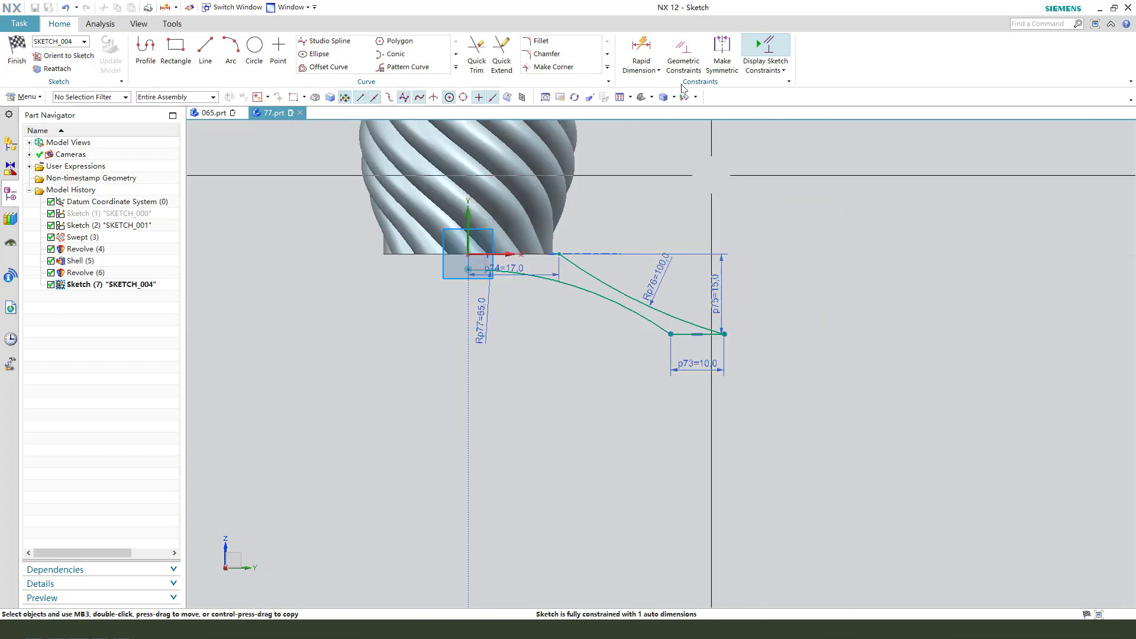
Dimension the lower outer corner's horizontal distance from the vertical axis and set it to 45 mm
left_click(641, 48)
left_click(656, 302)
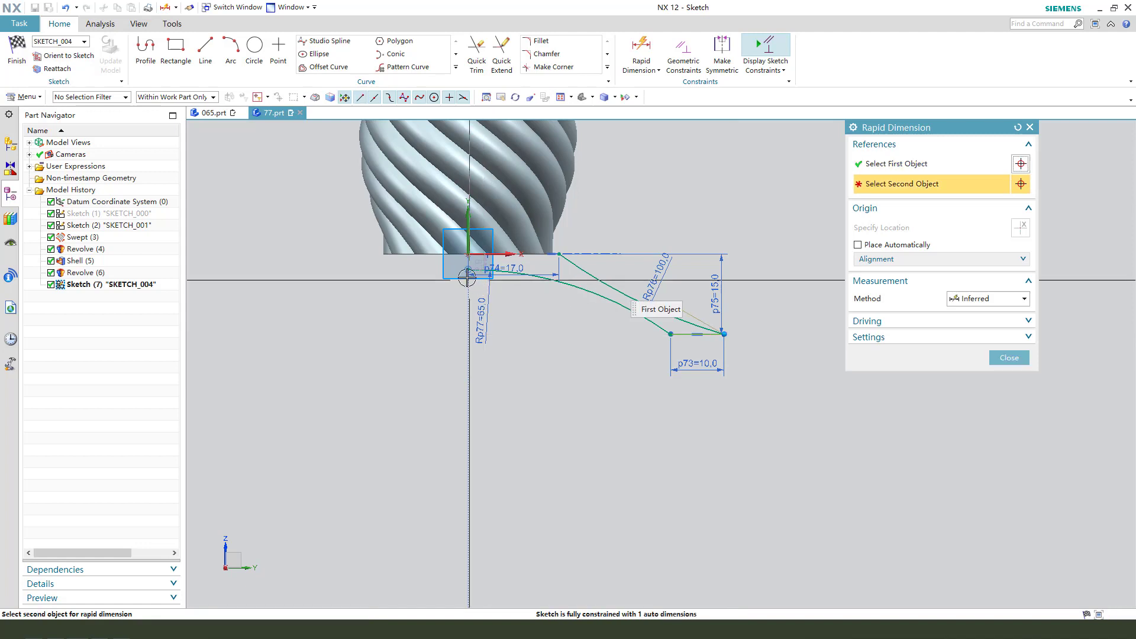
left_click(466, 274)
left_click(792, 462)
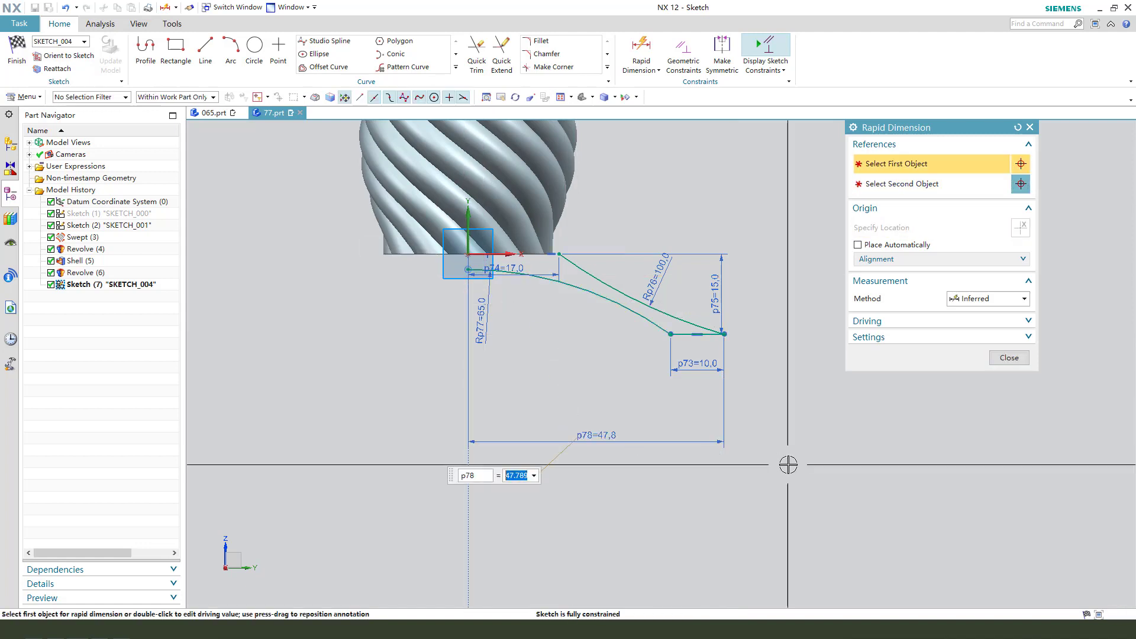
type("45")
key("Return")
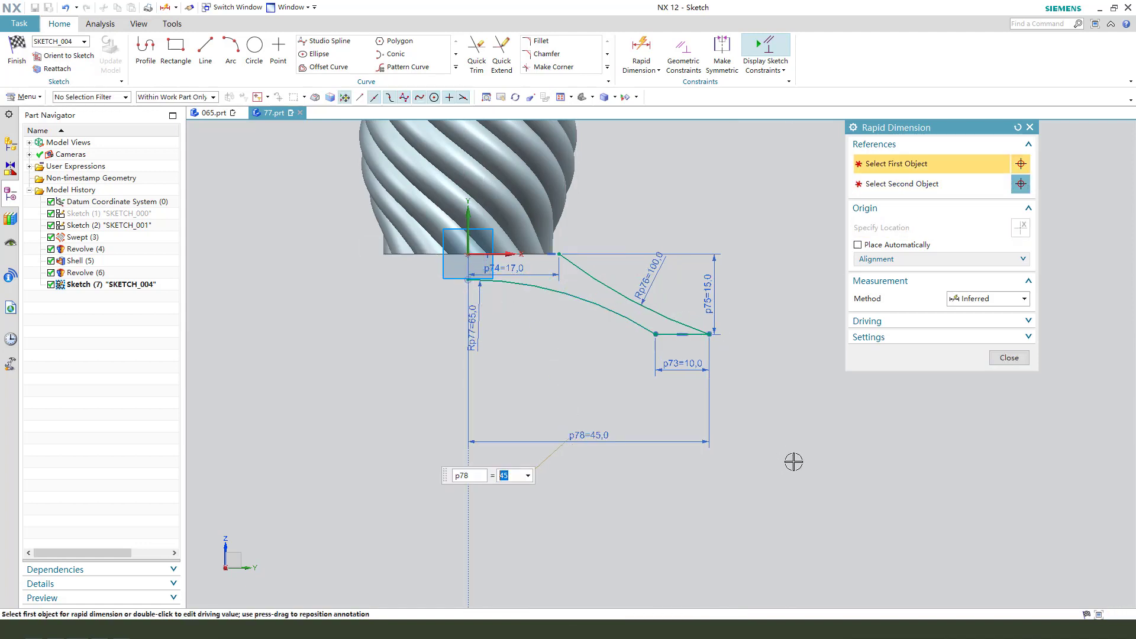
left_click(1010, 359)
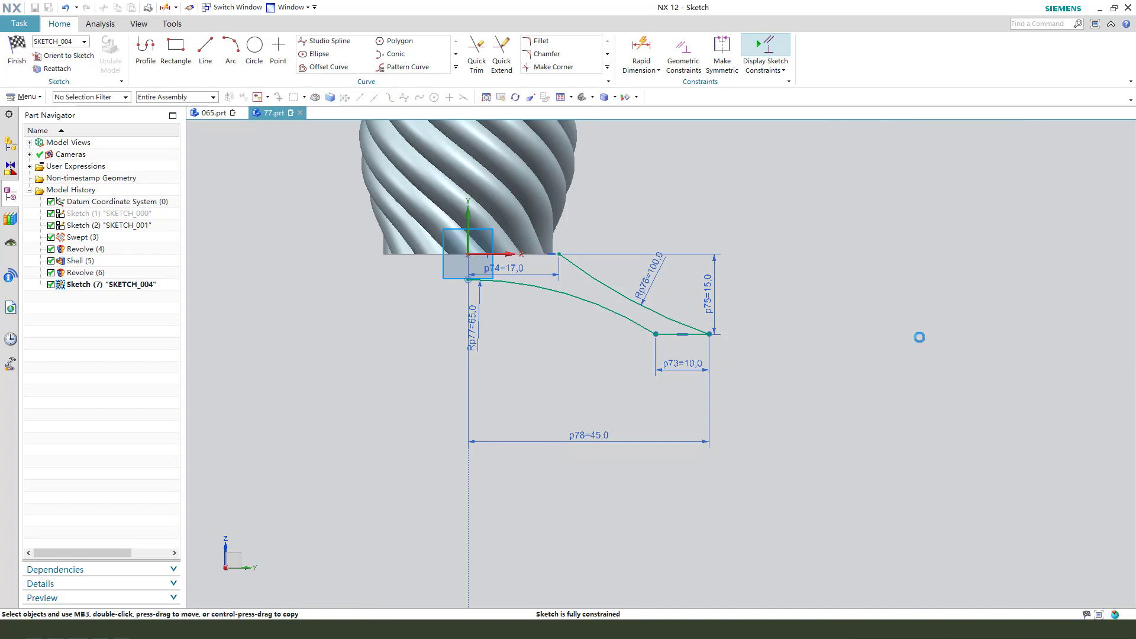
Finish the sketch and revolve the base profile 360° about the vertical Z axis as a solid without a Boolean
left_click(19, 58)
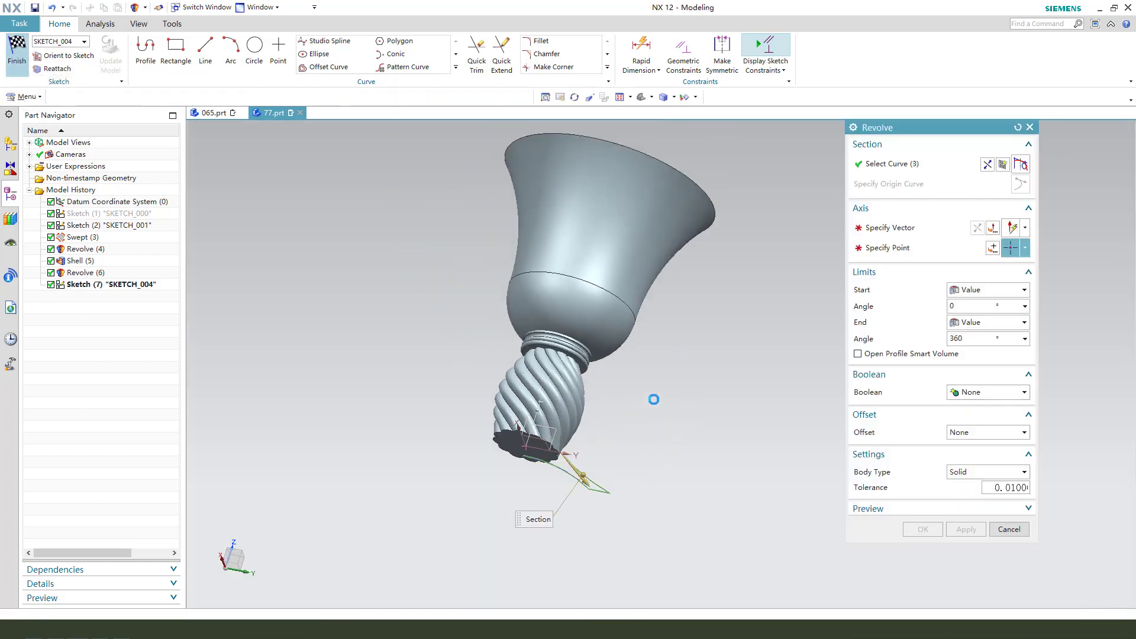
left_click(540, 408)
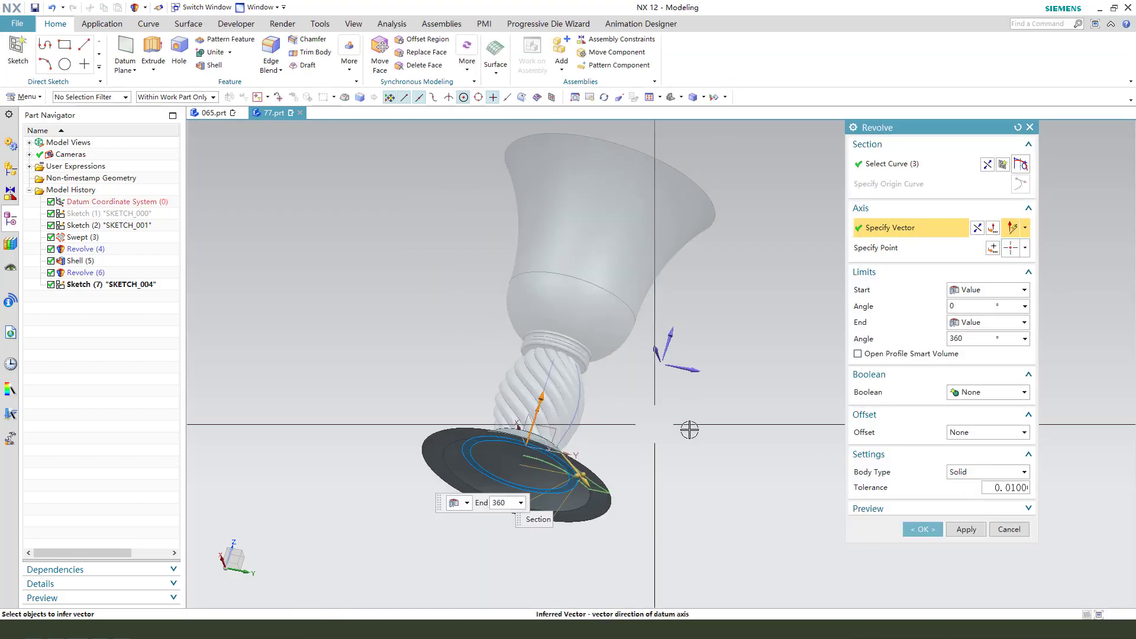
left_click(923, 529)
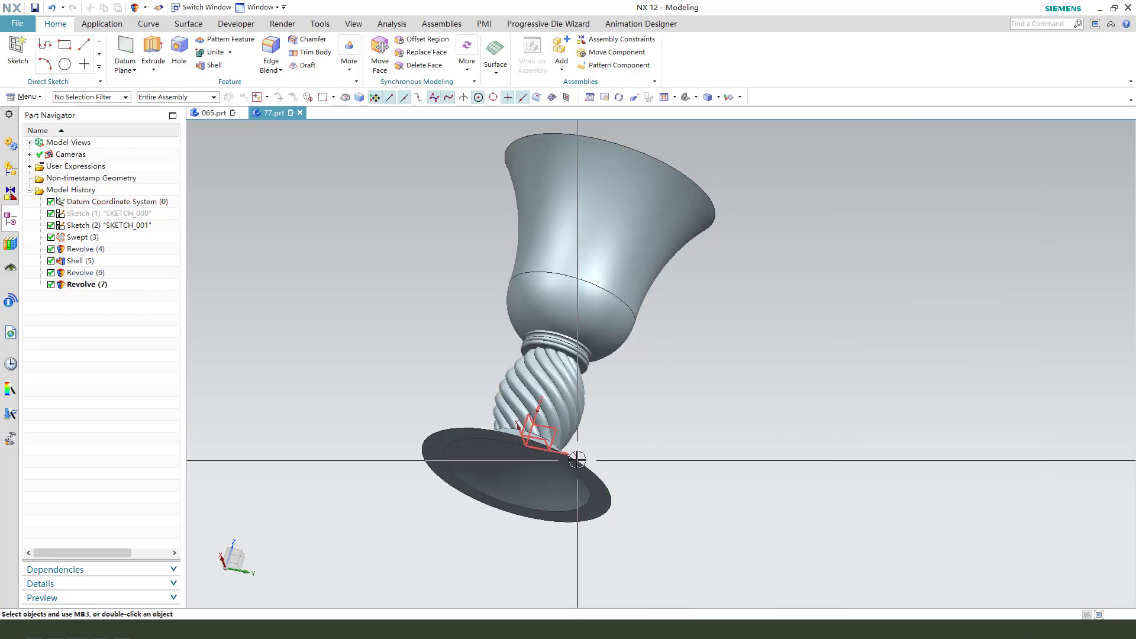
Unite the cup as target with the collar and the twisted stem as tool bodies
mouse_move(551, 497)
middle_mouse_down()
mouse_move(533, 414)
mouse_move(540, 495)
middle_mouse_up()
scroll(659, 487, "up", 1)
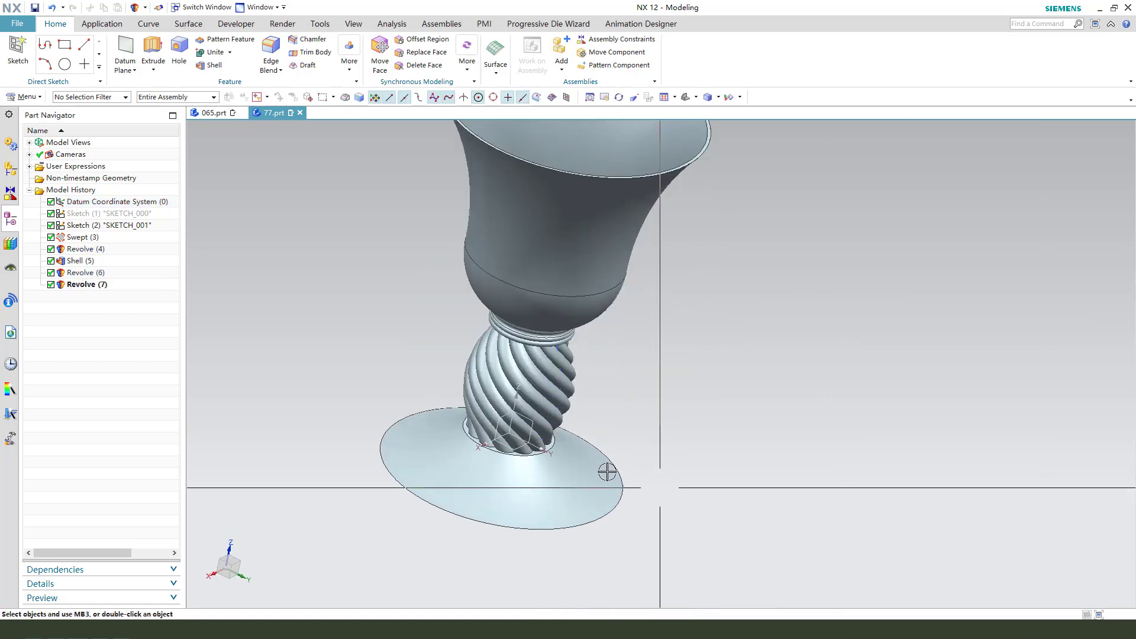
middle_click_drag(607, 471, 588, 434)
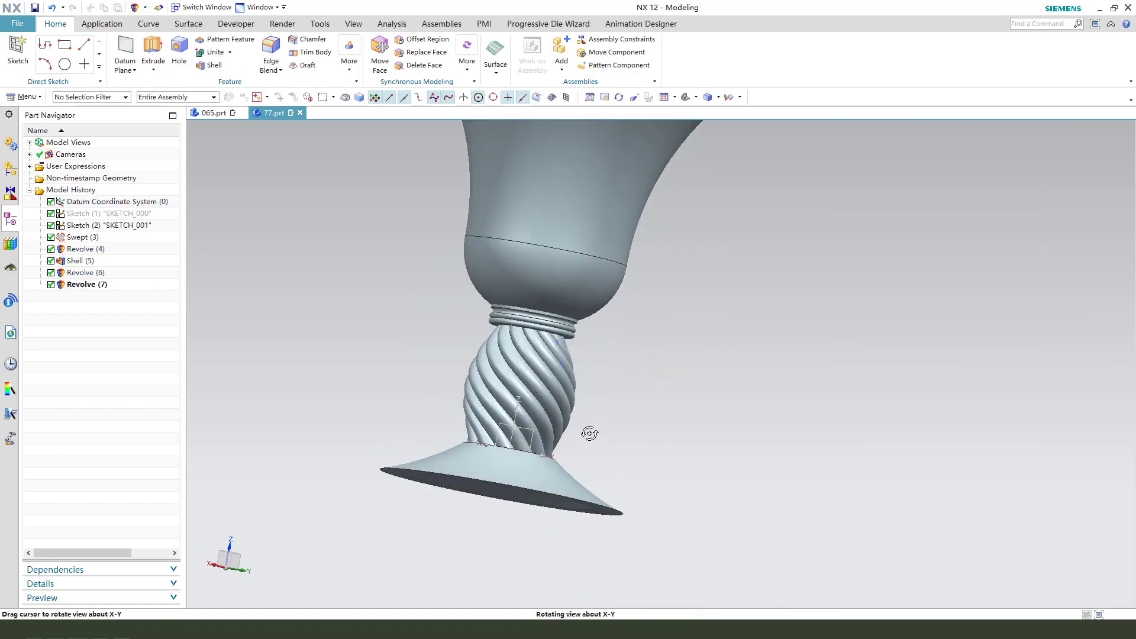
left_click(213, 53)
middle_click_drag(568, 339, 568, 327)
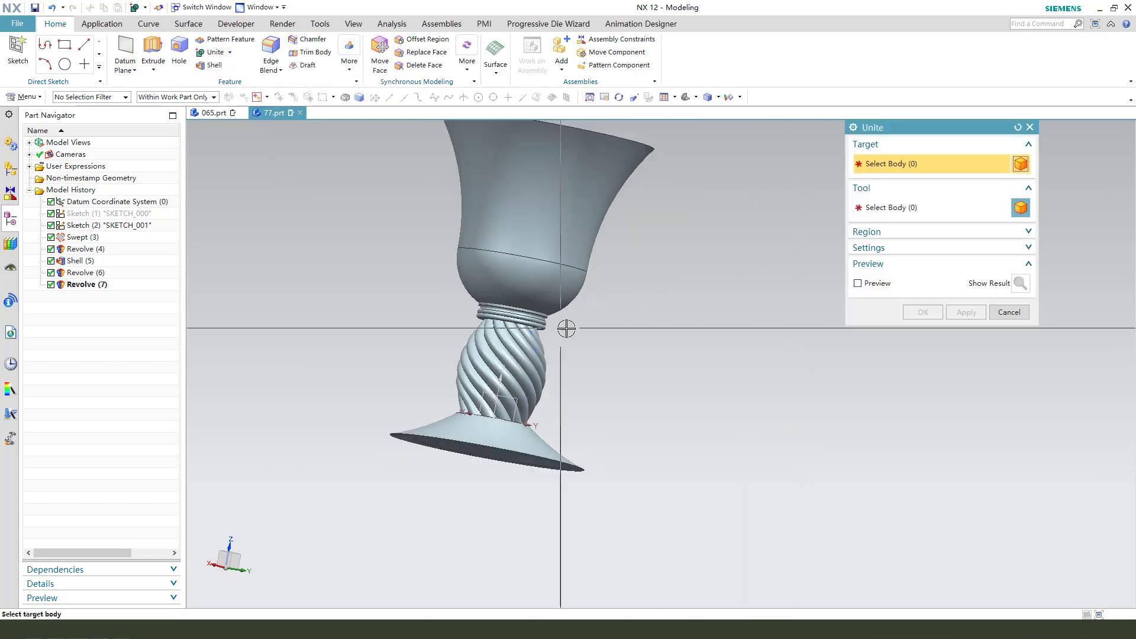
left_click(526, 256)
left_click(529, 314)
left_click(538, 379)
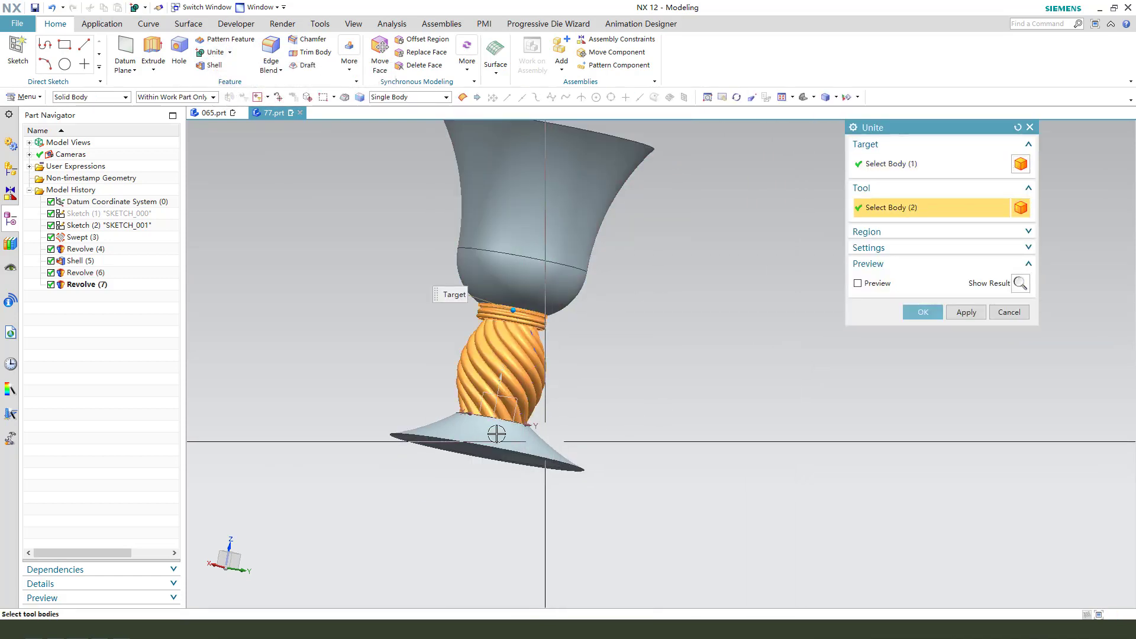
left_click(917, 312)
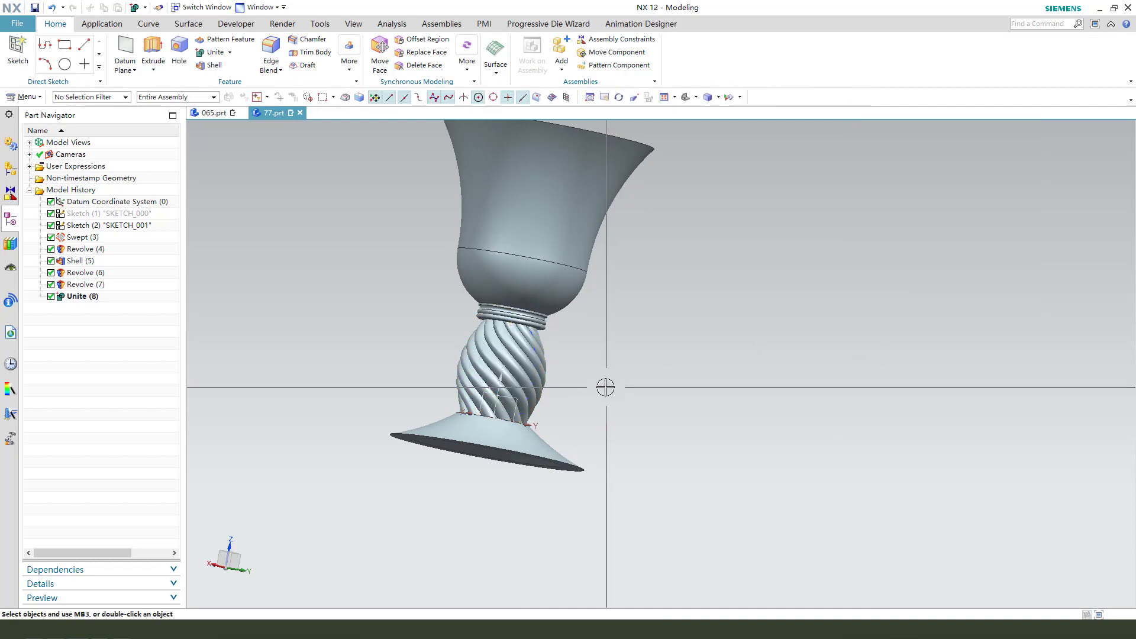
Round the base's upper circular edge around the foot of the stem with a 3 mm edge blend
middle_click_drag(606, 385, 545, 379)
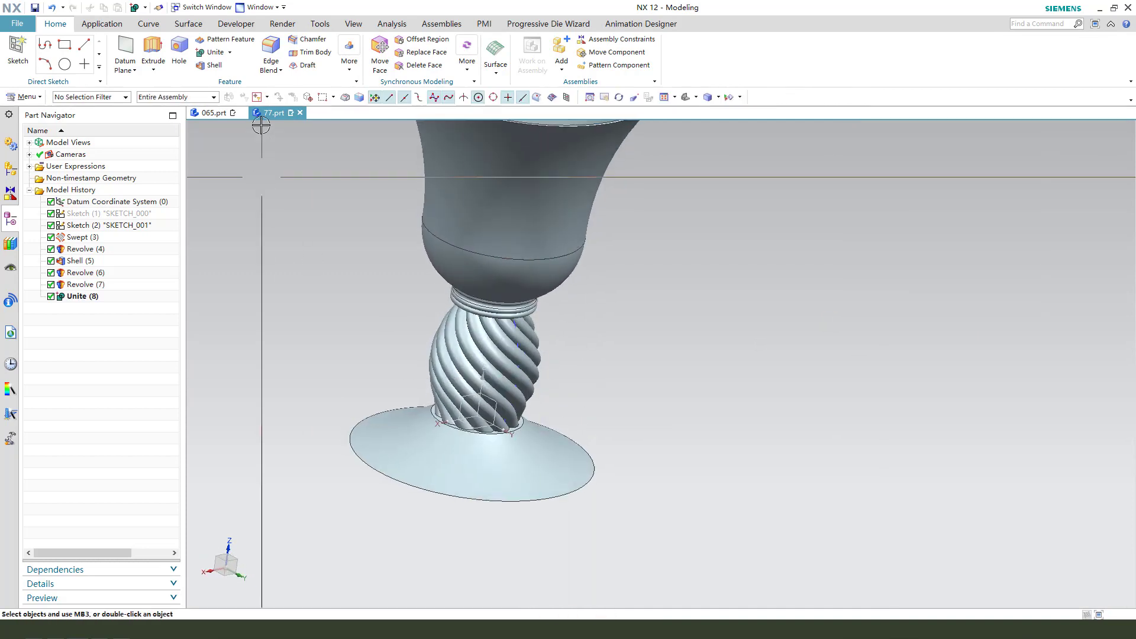
scroll(517, 482, "up", 4)
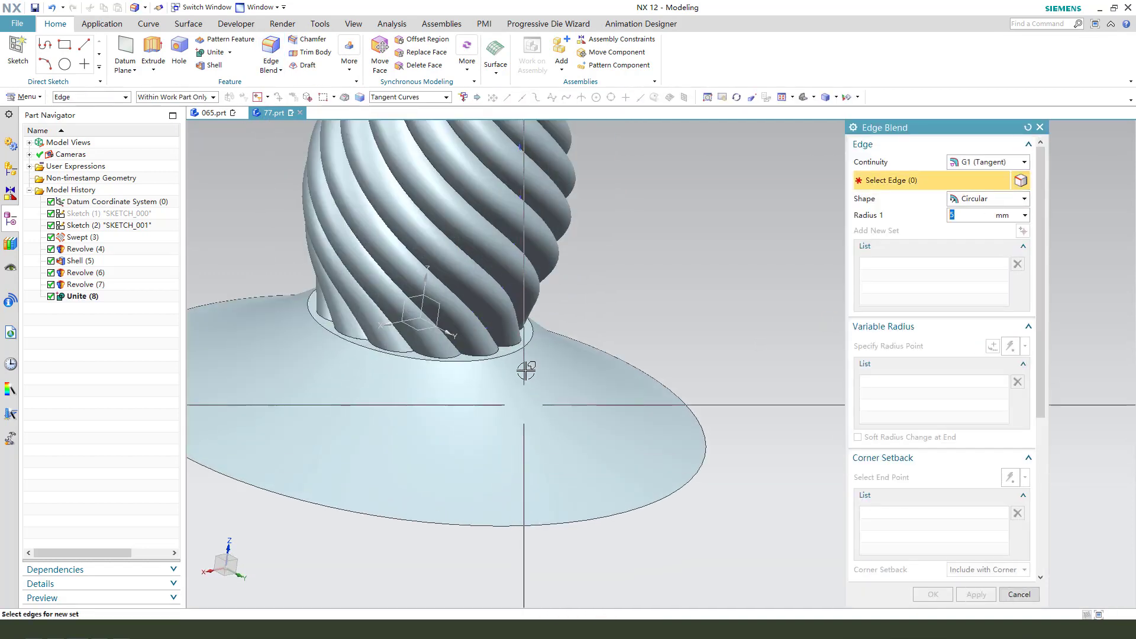
left_click(527, 351)
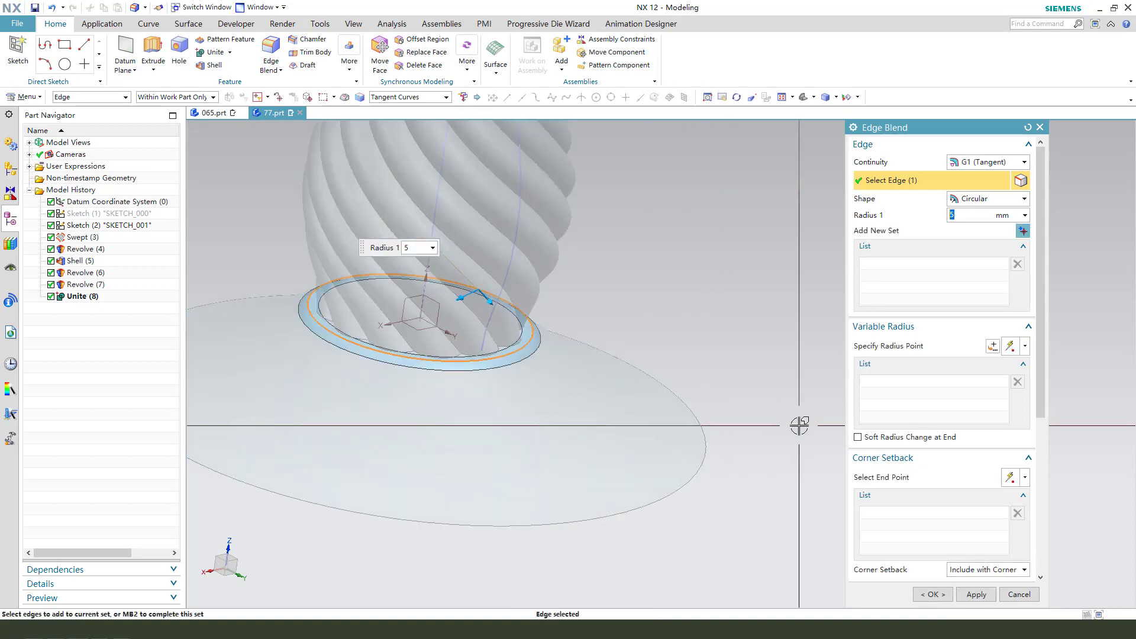
type("3")
key("Return")
left_click(976, 594)
Round all twelve helical groove edges around the twisted stem with a single 2 mm edge blend
scroll(711, 350, "down", 3)
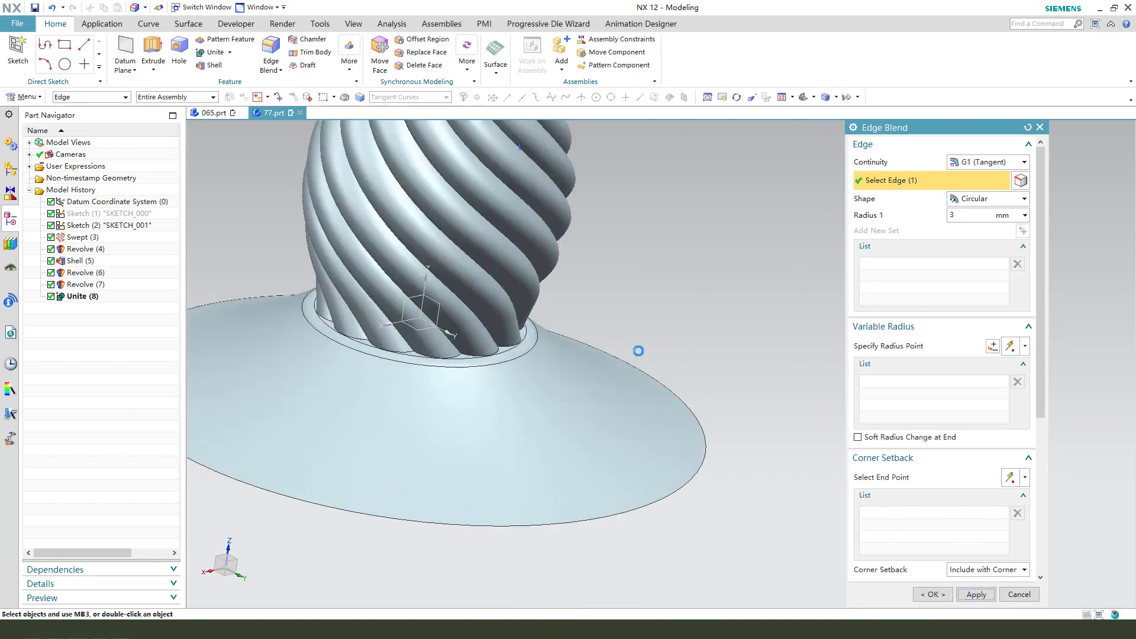
scroll(481, 312, "down", 2)
middle_click_drag(480, 312, 515, 263)
scroll(444, 249, "up", 3)
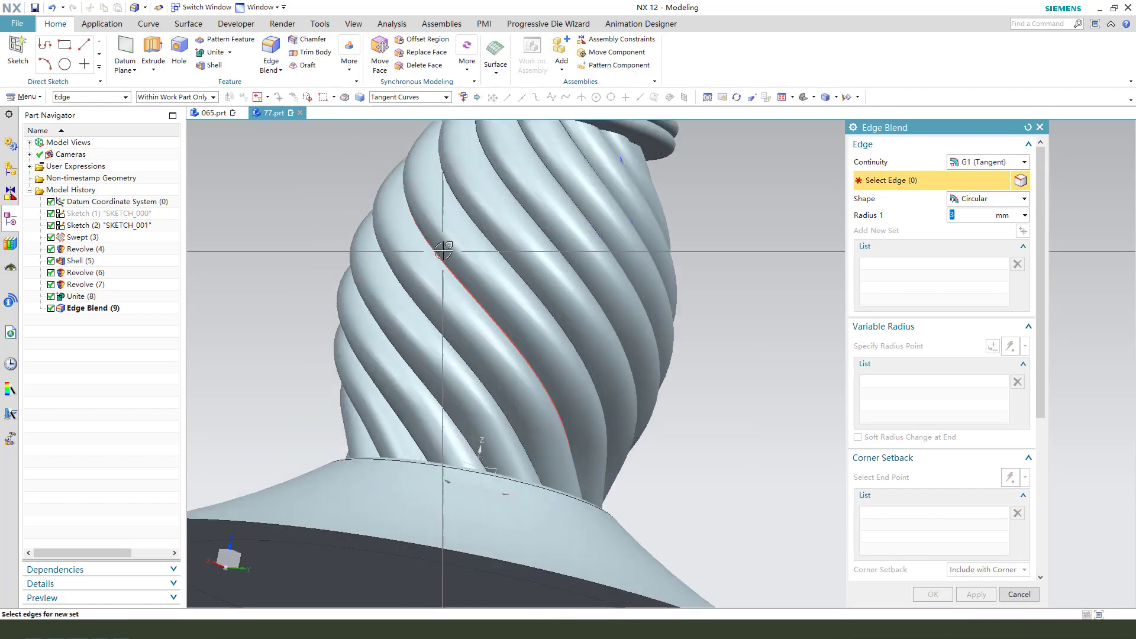
left_click(429, 255)
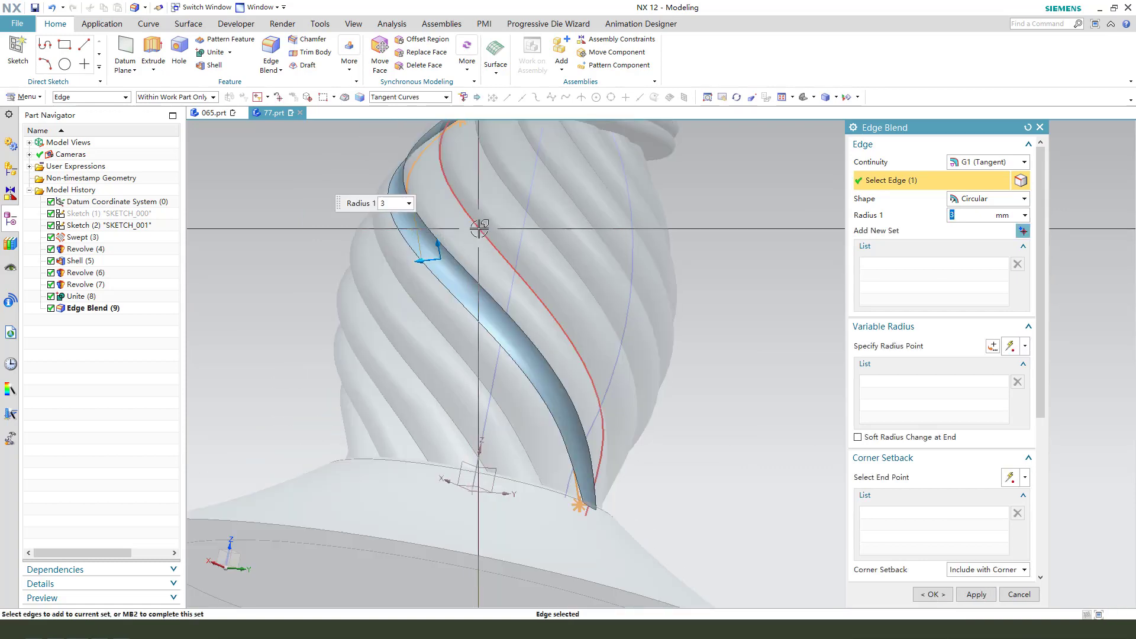
key("Return")
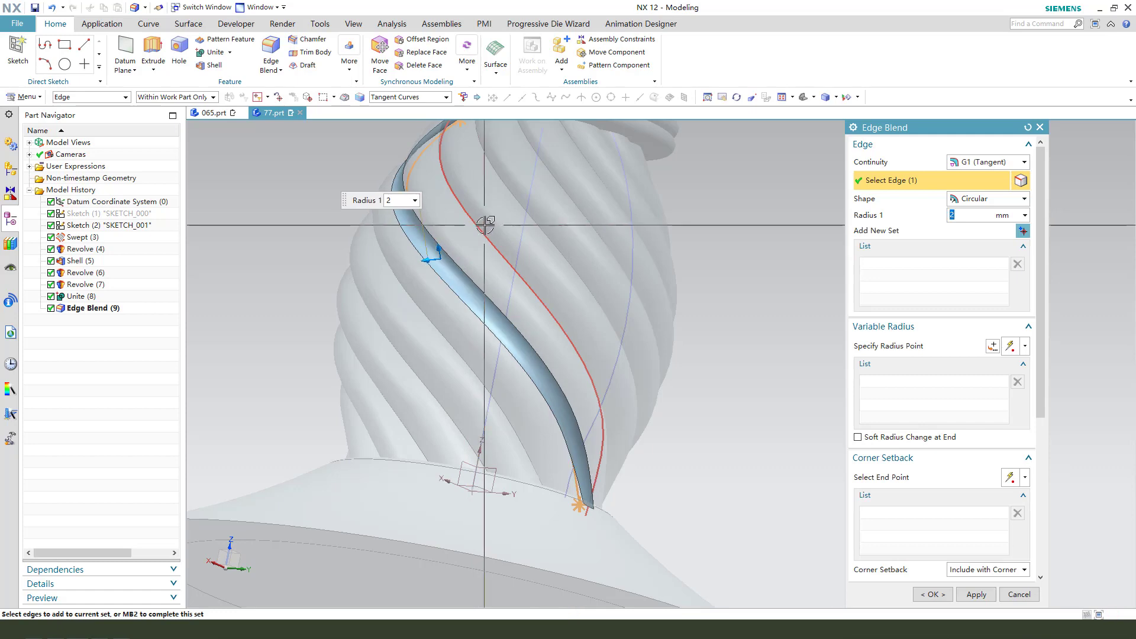
left_click(486, 225)
left_click(555, 208)
left_click(574, 208)
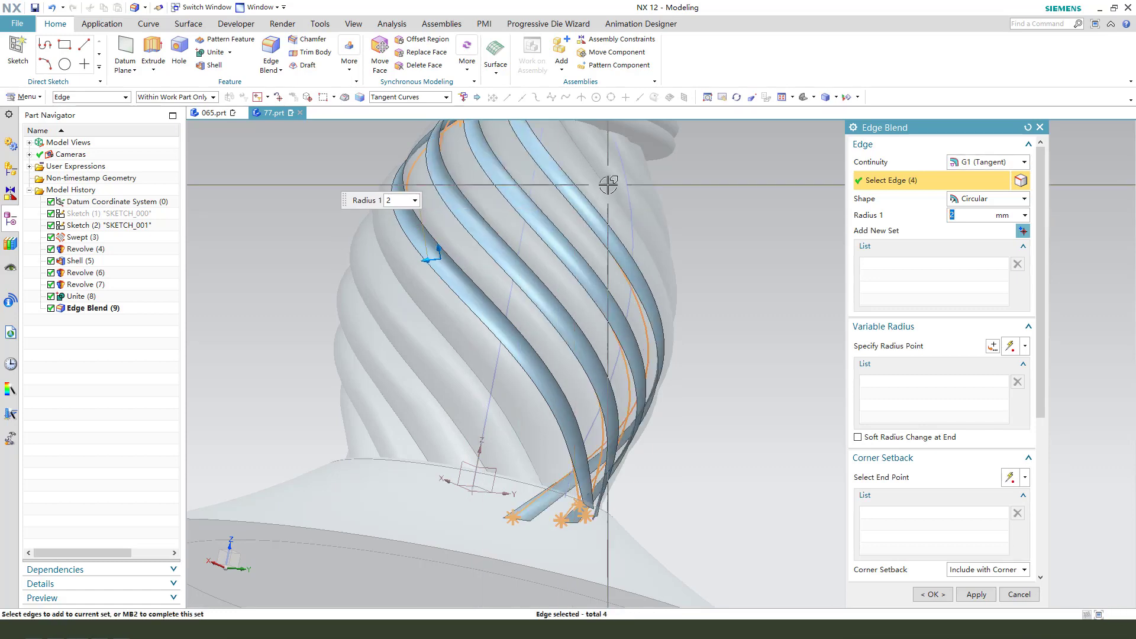
middle_click_drag(687, 250, 444, 234)
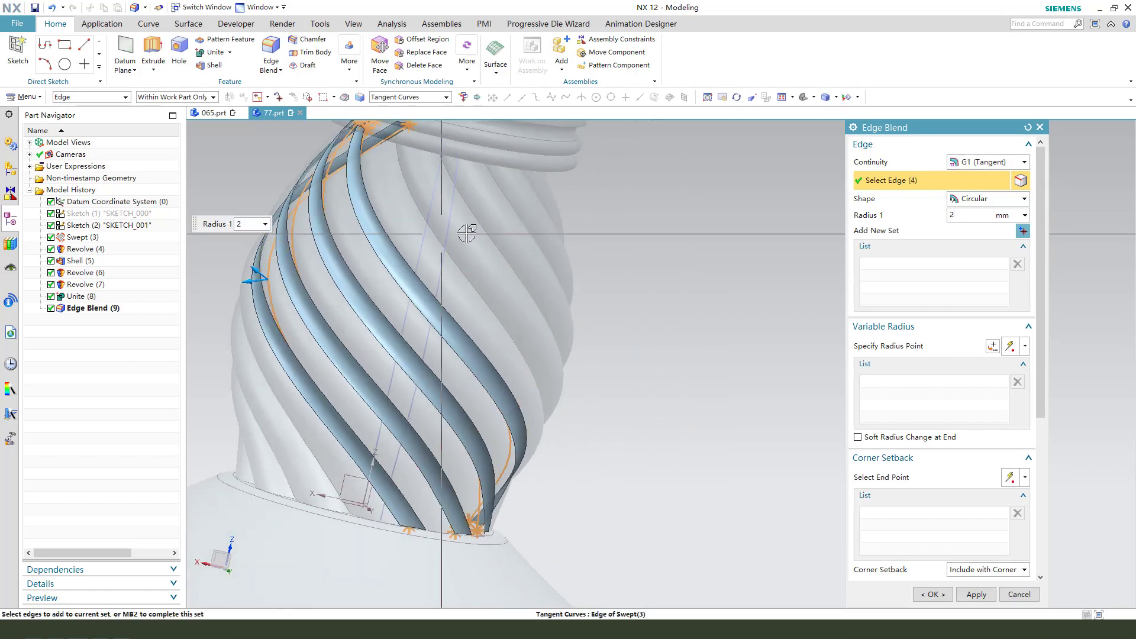
left_click(467, 233)
left_click(514, 213)
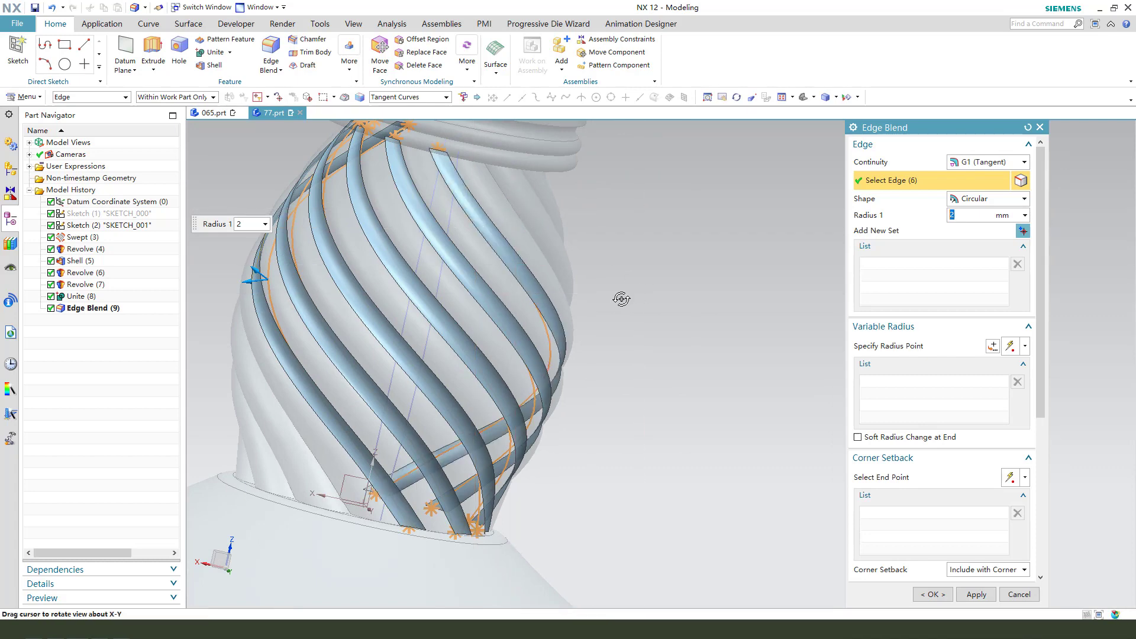
middle_click_drag(621, 299, 570, 288)
left_click(566, 296)
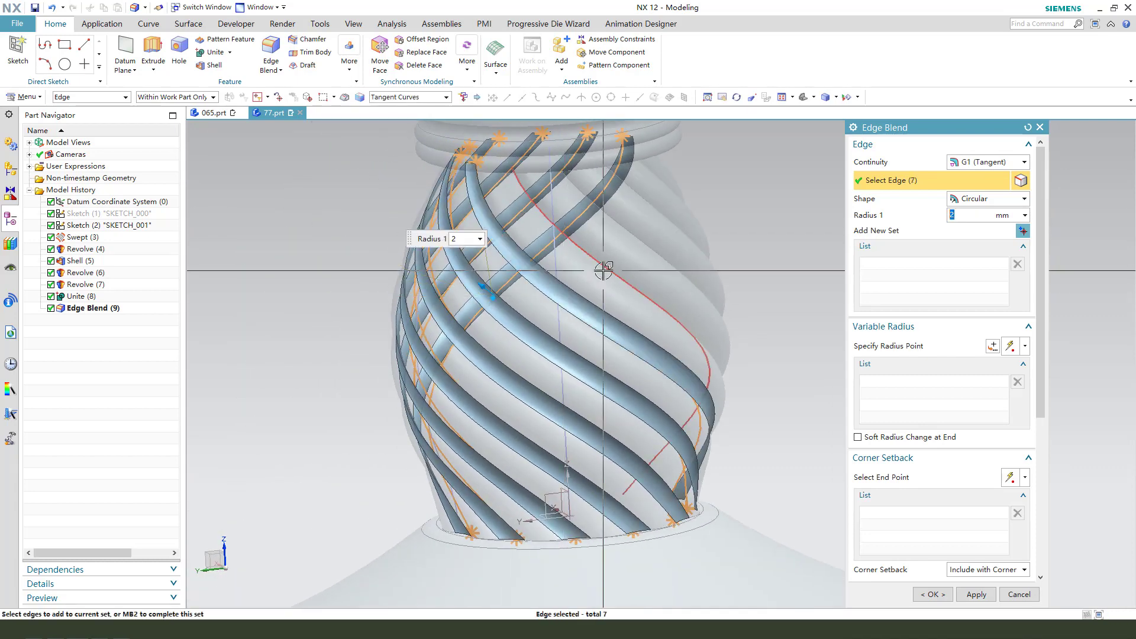
left_click(629, 237)
scroll(601, 253, "down", 3)
middle_click_drag(655, 307, 542, 361)
scroll(616, 274, "up", 3)
left_click(606, 268)
left_click(630, 273)
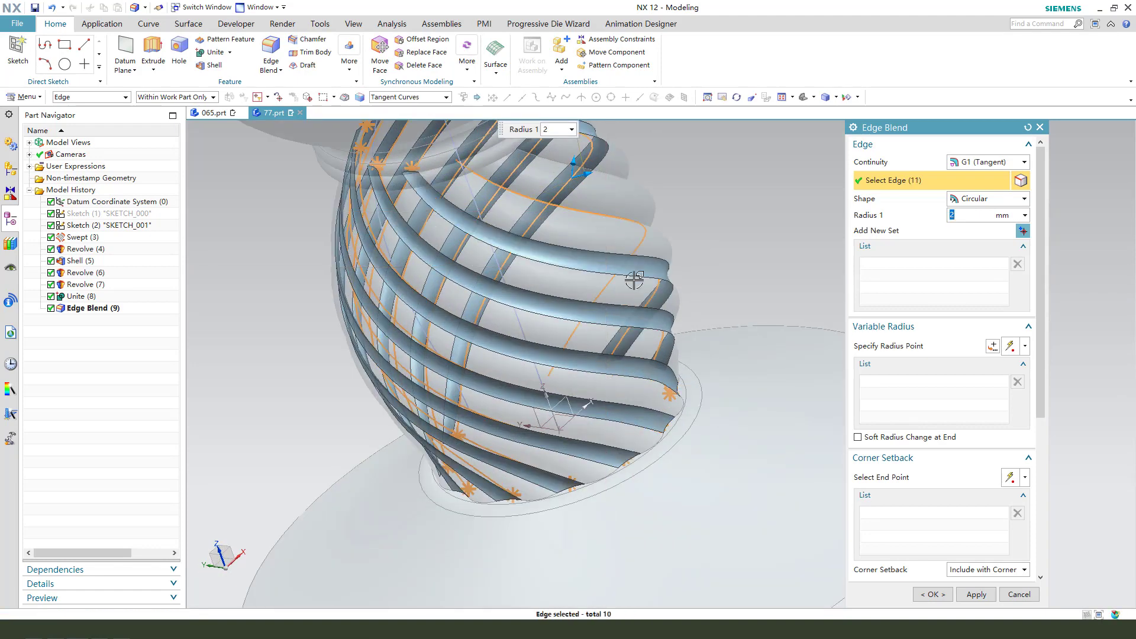
scroll(651, 290, "down", 3)
middle_click_drag(692, 304, 651, 274)
scroll(650, 267, "up", 3)
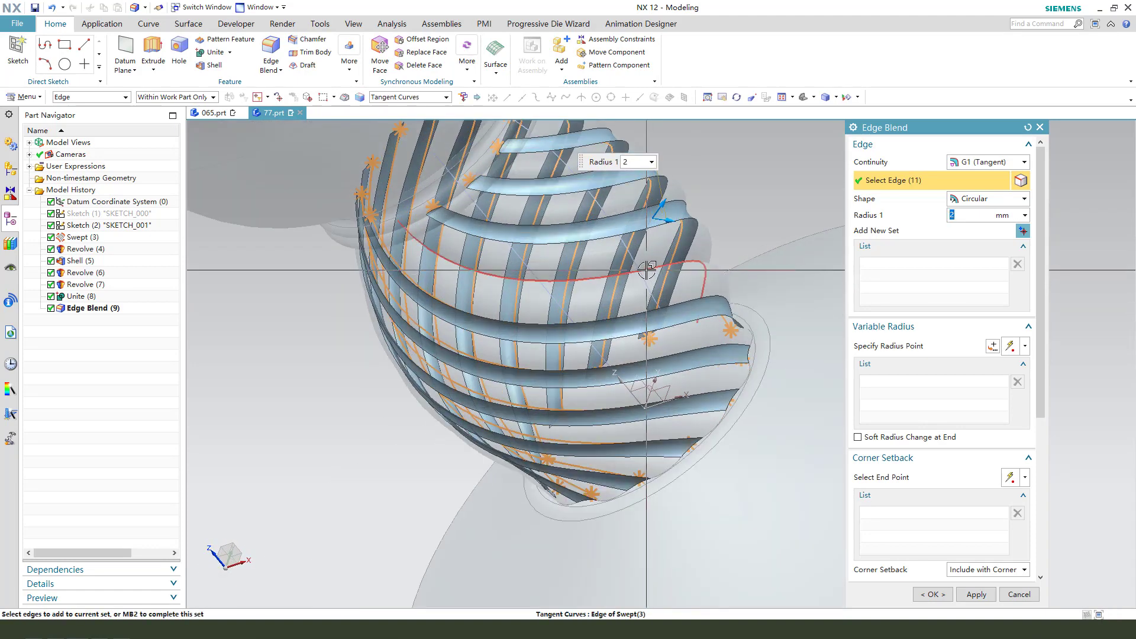
left_click(647, 267)
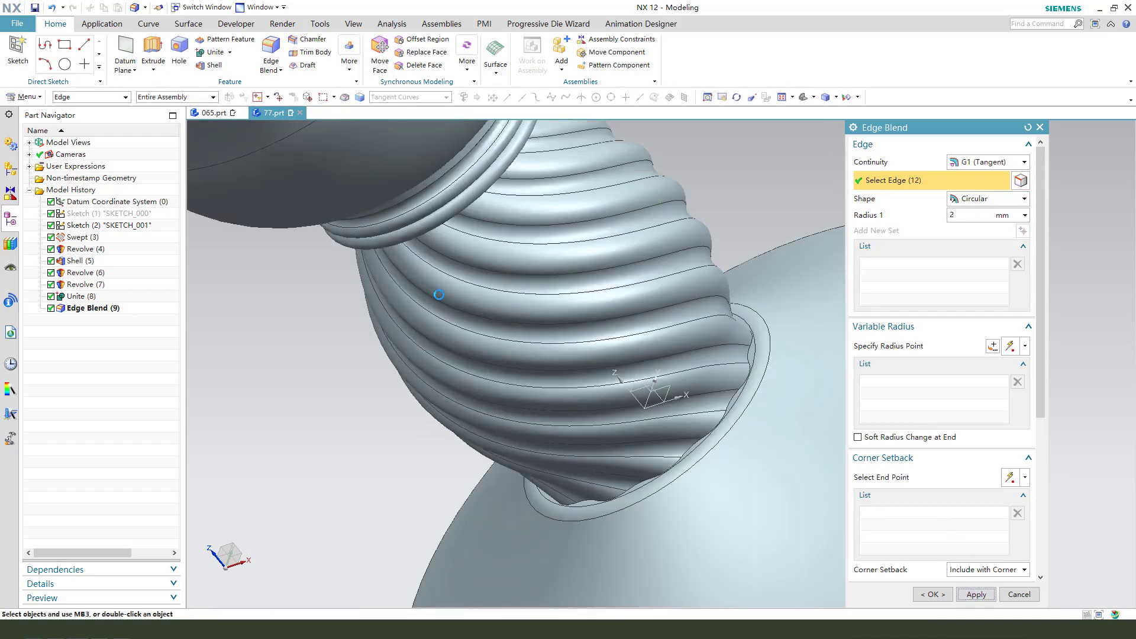
scroll(452, 349, "down", 1)
middle_click_drag(631, 411, 715, 409)
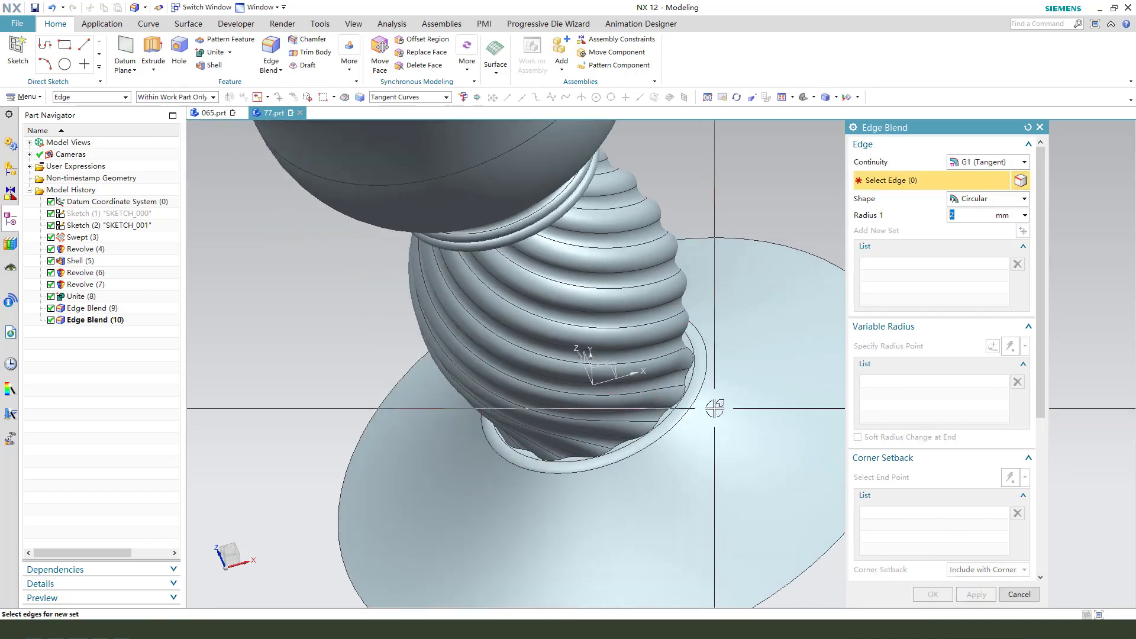
scroll(715, 408, "up", 2)
left_click(668, 379)
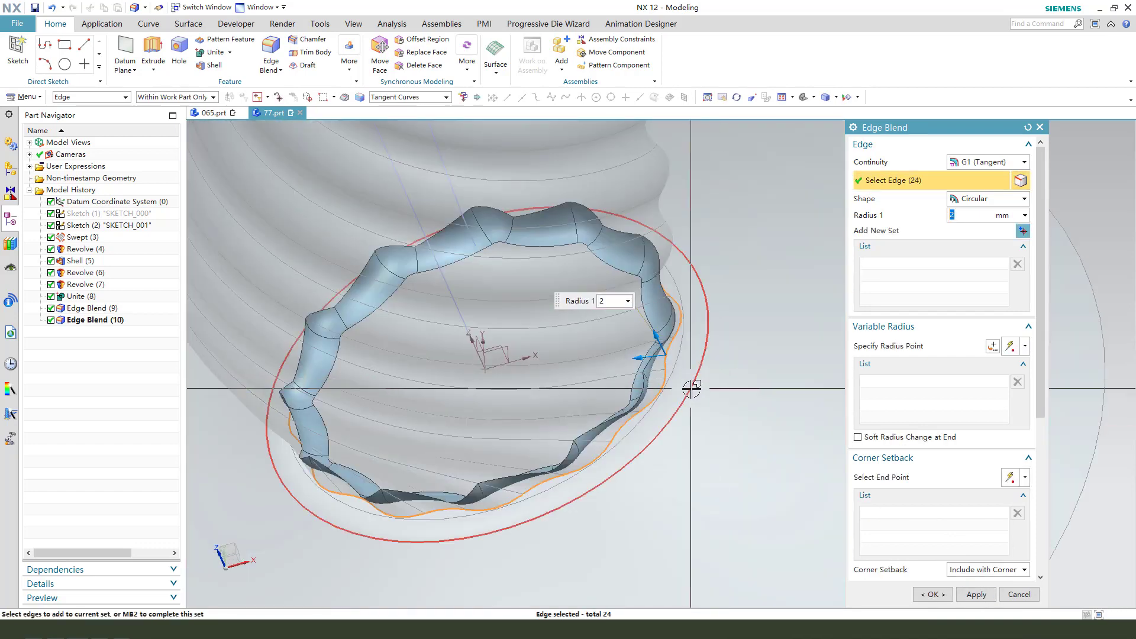
left_click(1014, 599)
Unite the base as target with the combined stem and cup body as tool
scroll(515, 264, "down", 3)
middle_click_drag(598, 414, 609, 360)
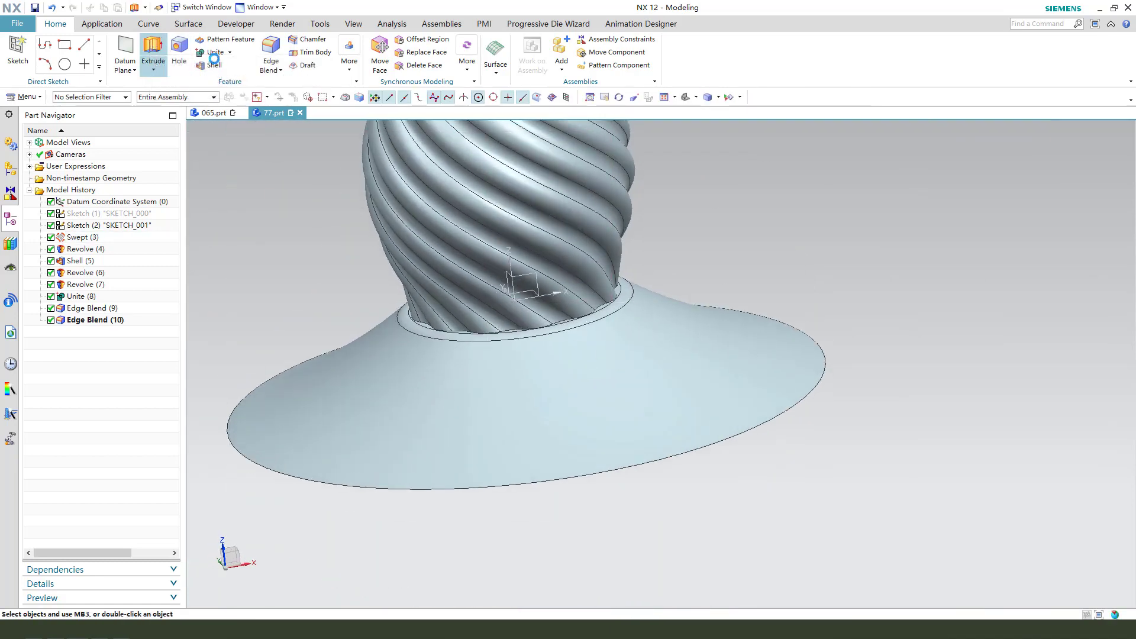
left_click(576, 347)
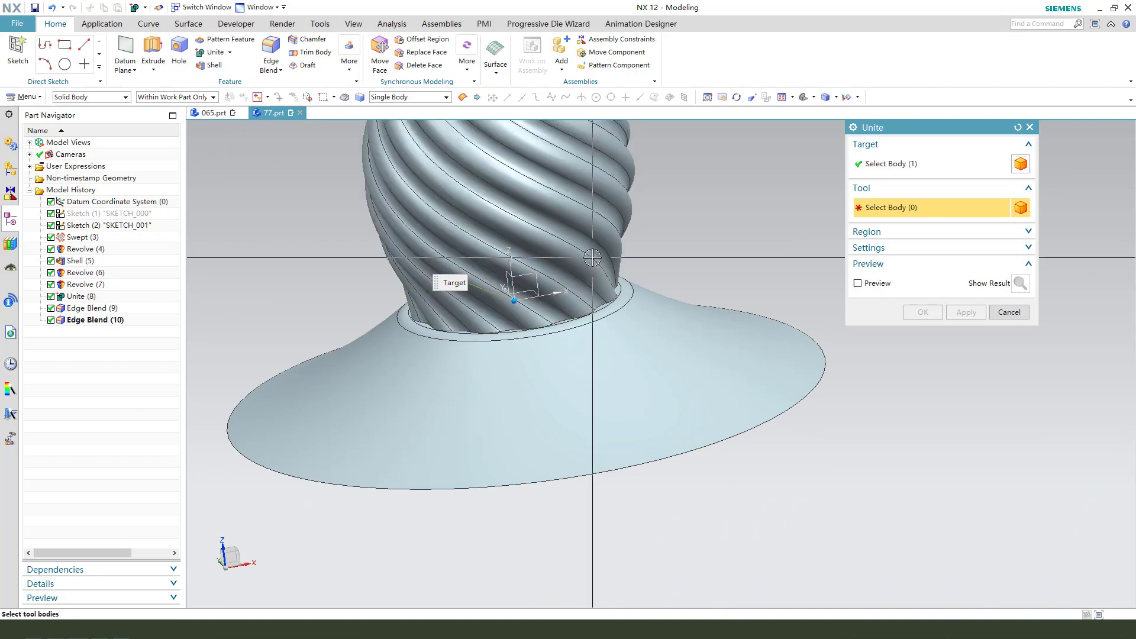
left_click(593, 257)
middle_click(592, 257)
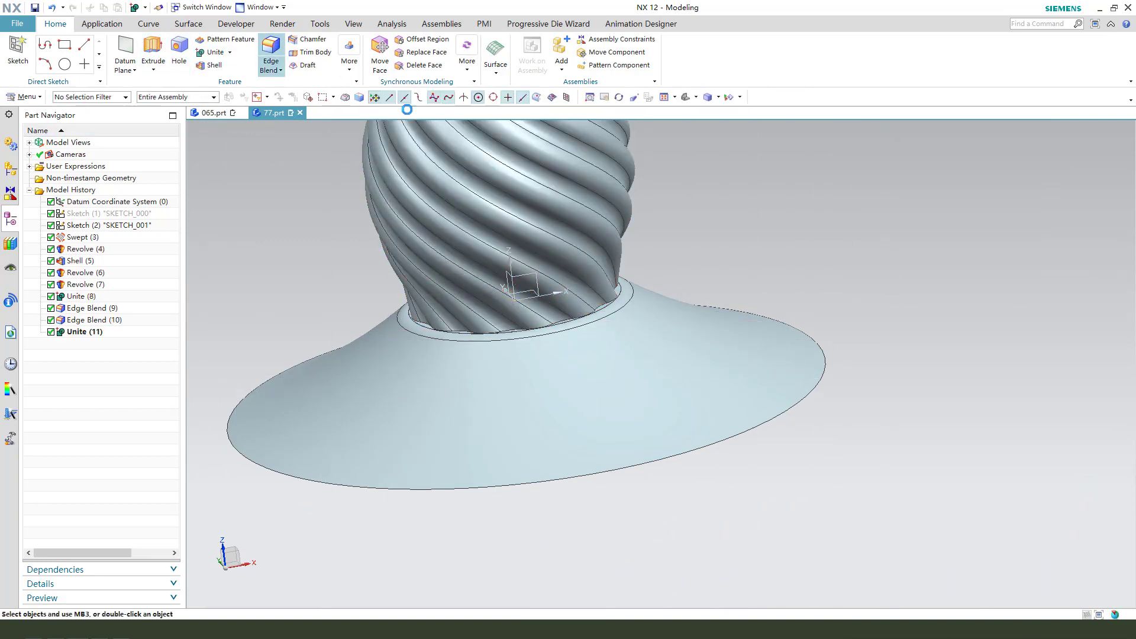
Apply a 2 mm edge blend along the wavy edge where the twisted stem meets the base
scroll(612, 301, "up", 3)
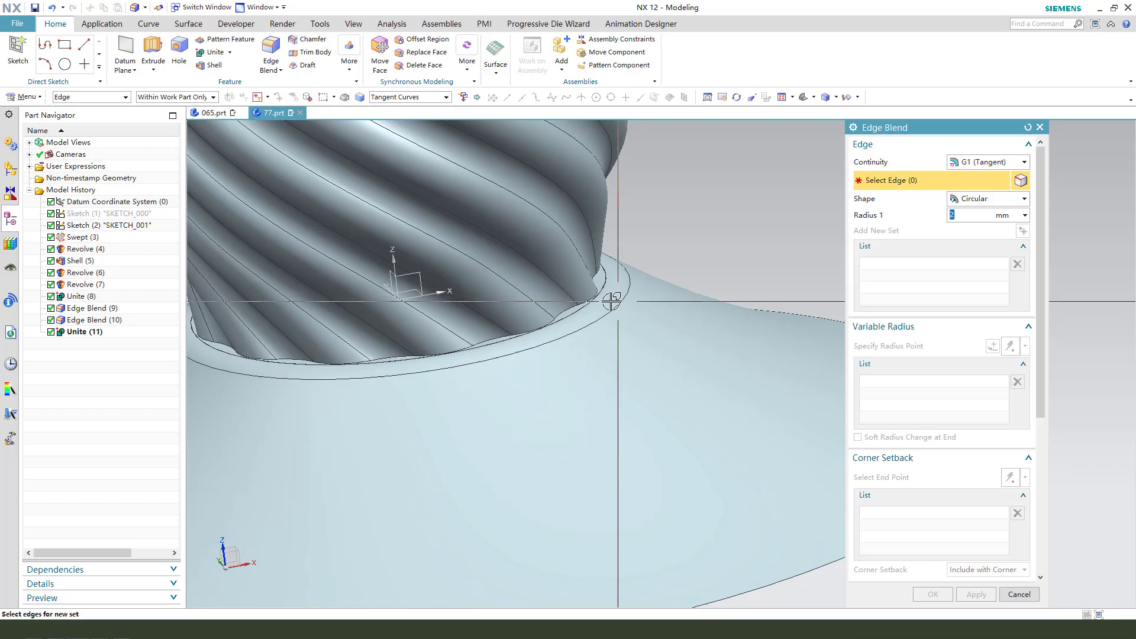
left_click(566, 310)
scroll(623, 367, "down", 5)
left_click(976, 594)
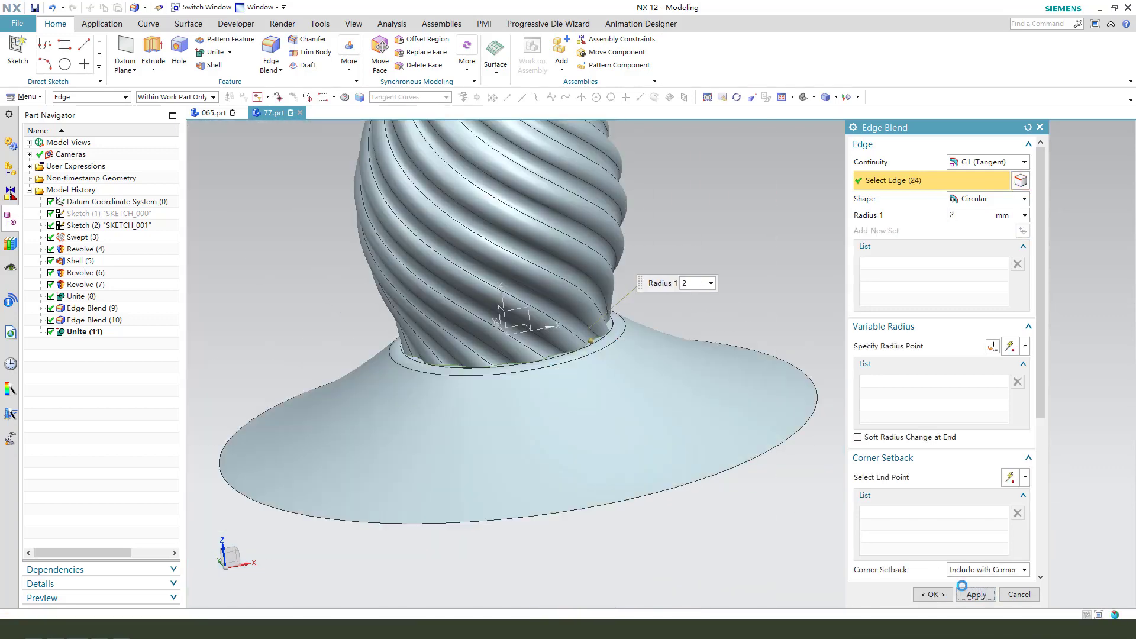
Apply a 2 mm edge blend along the wavy edge where the stem's upper end meets the collar
scroll(432, 434, "down", 5)
middle_click_drag(444, 426, 478, 252)
scroll(479, 252, "up", 3)
left_click(447, 266)
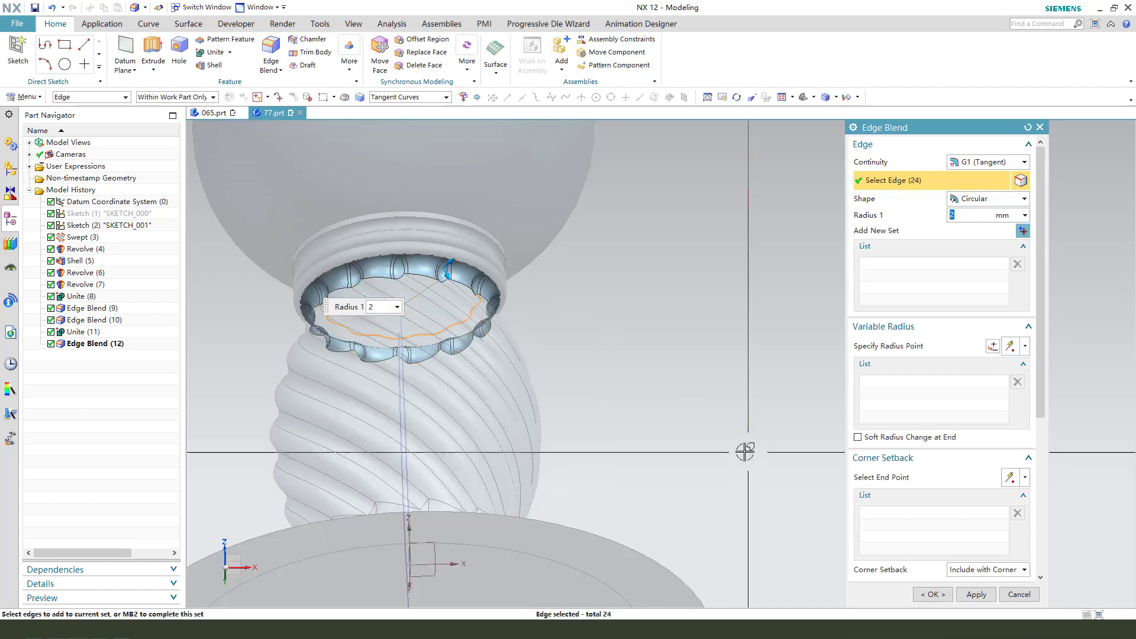
left_click(977, 595)
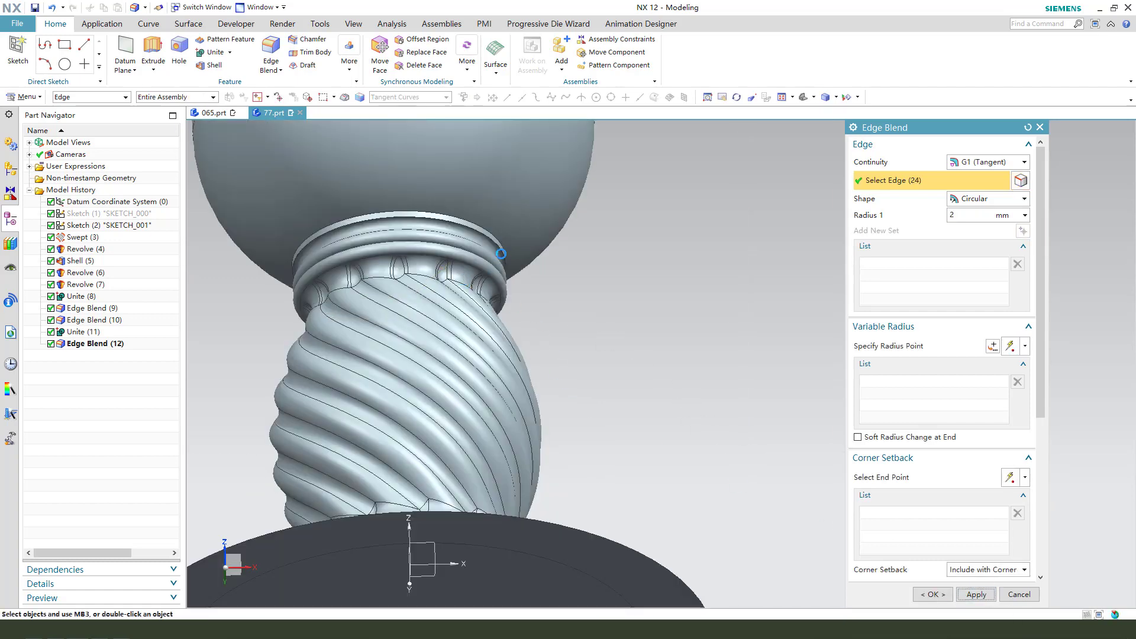
Apply separate 2 mm edge blends to the circular edge where the cup meets the collar and to the adjacent circular collar edge below it
mouse_move(524, 316)
middle_mouse_down()
mouse_move(511, 292)
mouse_move(520, 306)
mouse_move(533, 278)
middle_mouse_up()
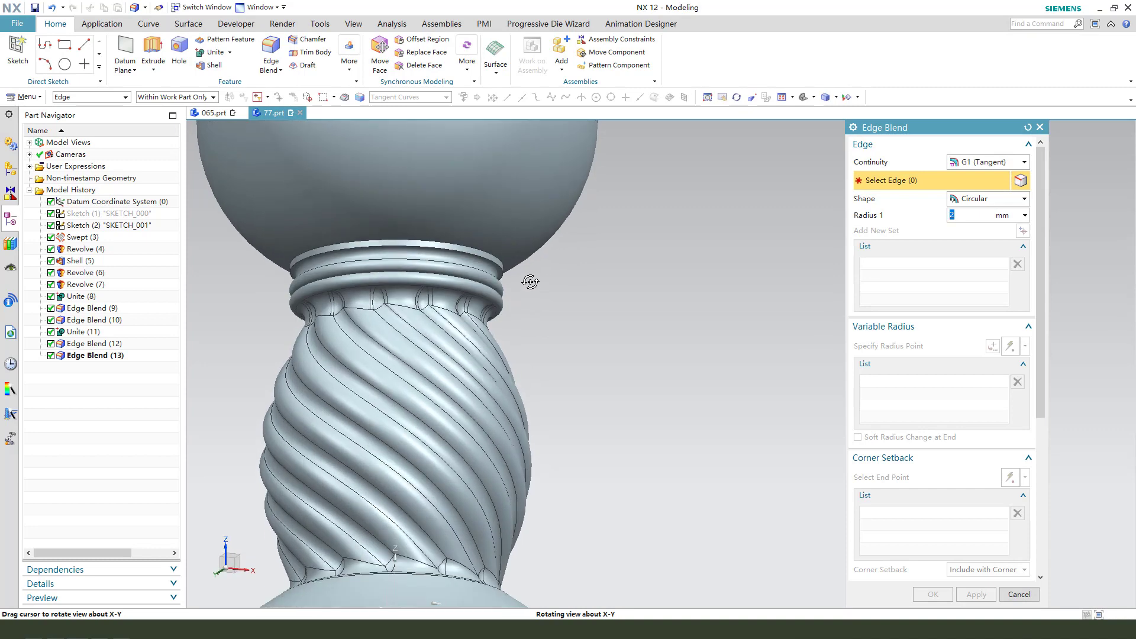
scroll(488, 247, "up", 2)
left_click(514, 255)
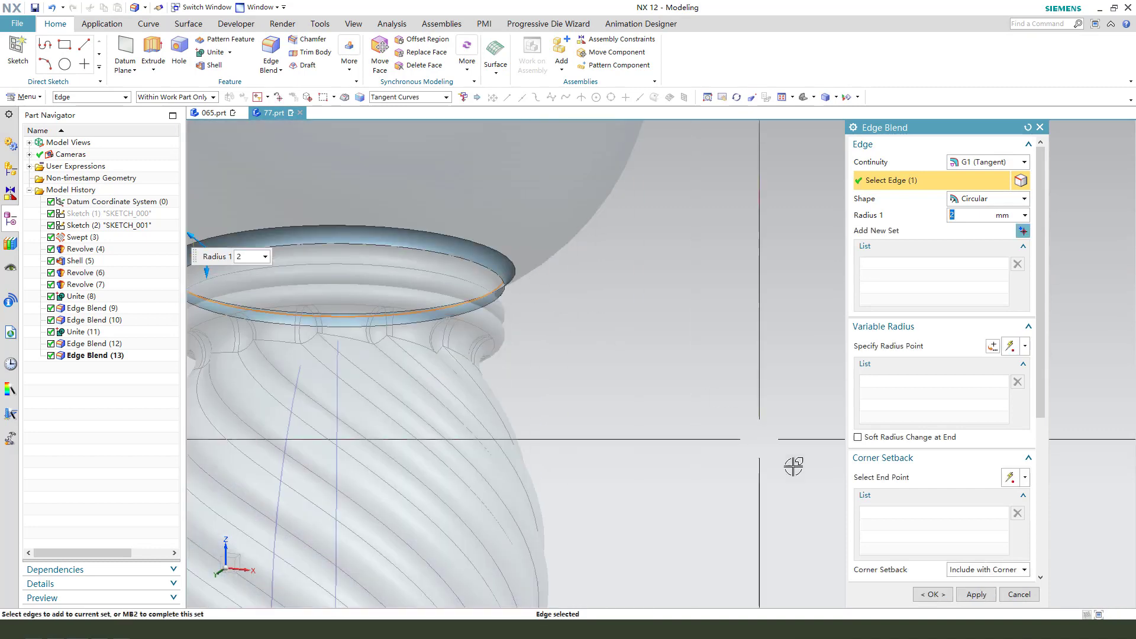
left_click(966, 591)
scroll(479, 254, "up", 1)
left_click(490, 271)
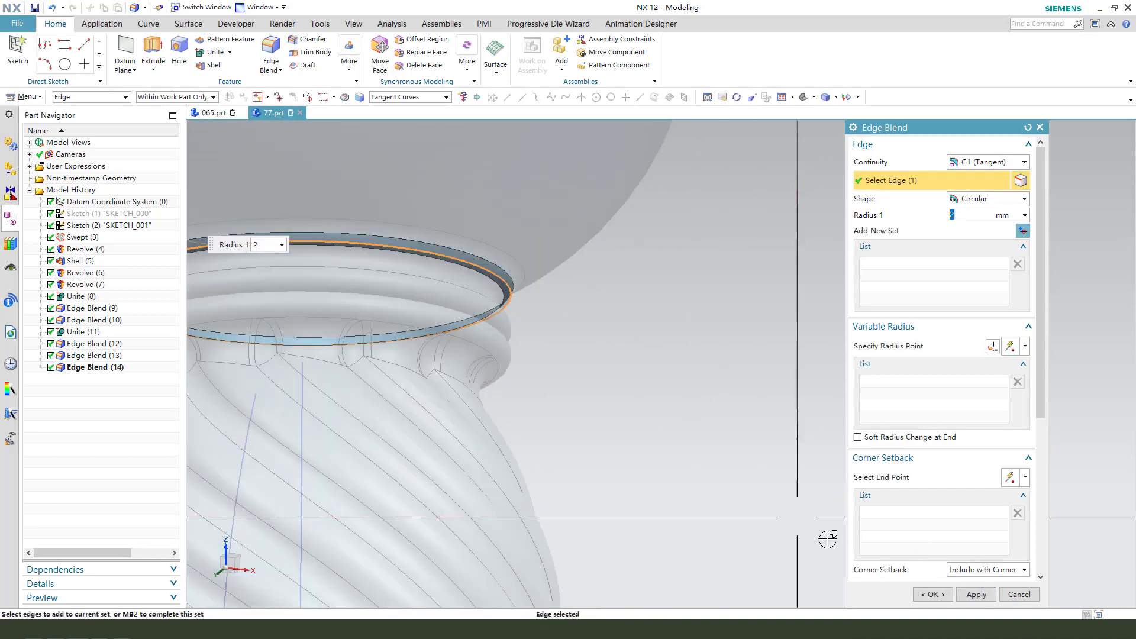
left_click(931, 594)
Hide the datum coordinate system
scroll(702, 348, "down", 3)
middle_click_drag(627, 251, 543, 401)
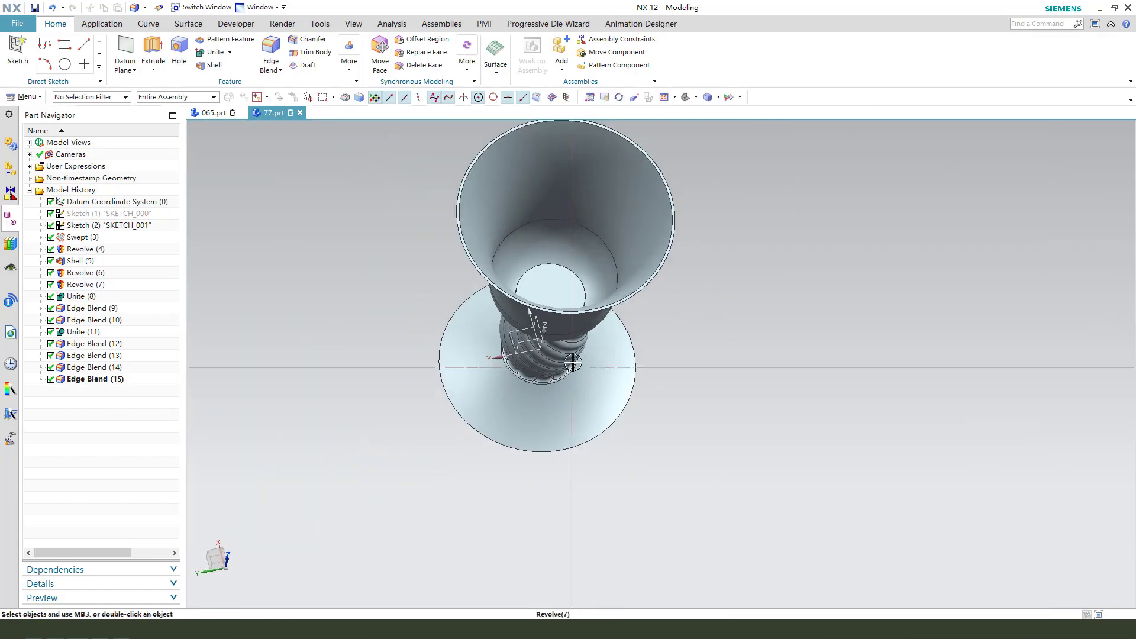
key("ctrl+b")
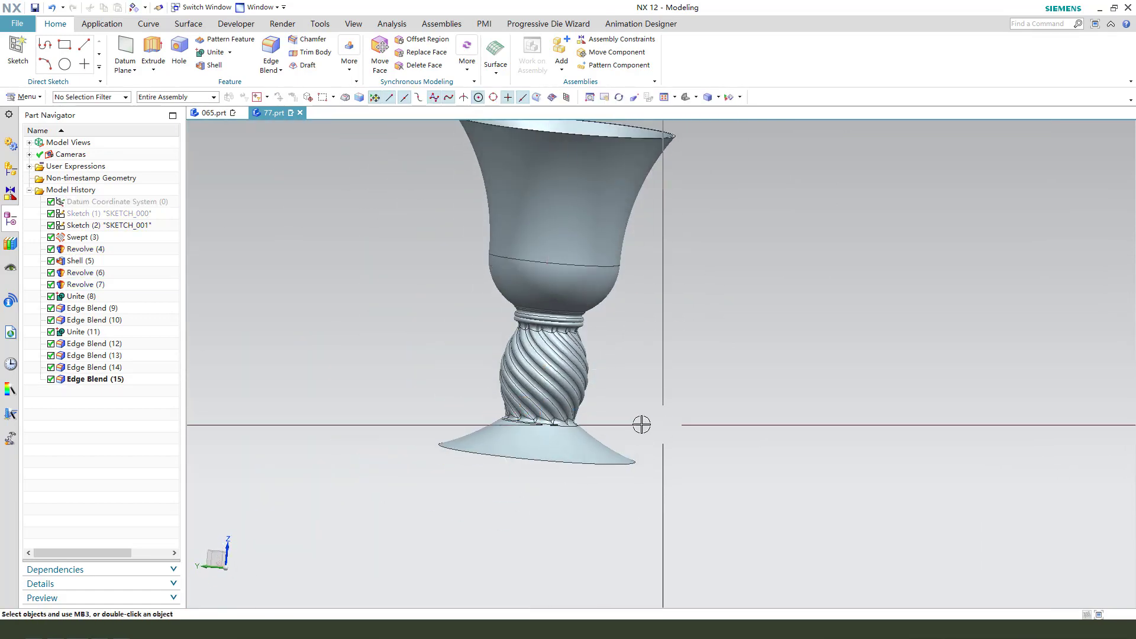
Change the display colour of the whole goblet body to yellow
middle_click_drag(642, 423, 619, 436)
scroll(616, 393, "down", 3)
middle_click_drag(616, 393, 616, 407)
key("ctrl+j")
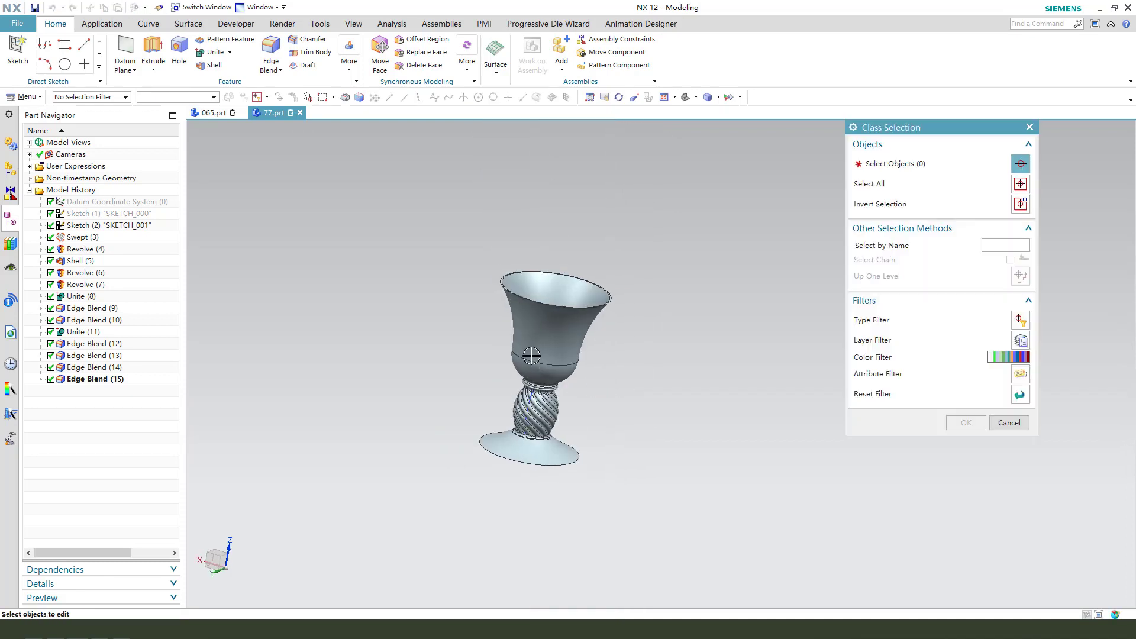
left_click(537, 357)
middle_click(664, 378)
left_click(1005, 198)
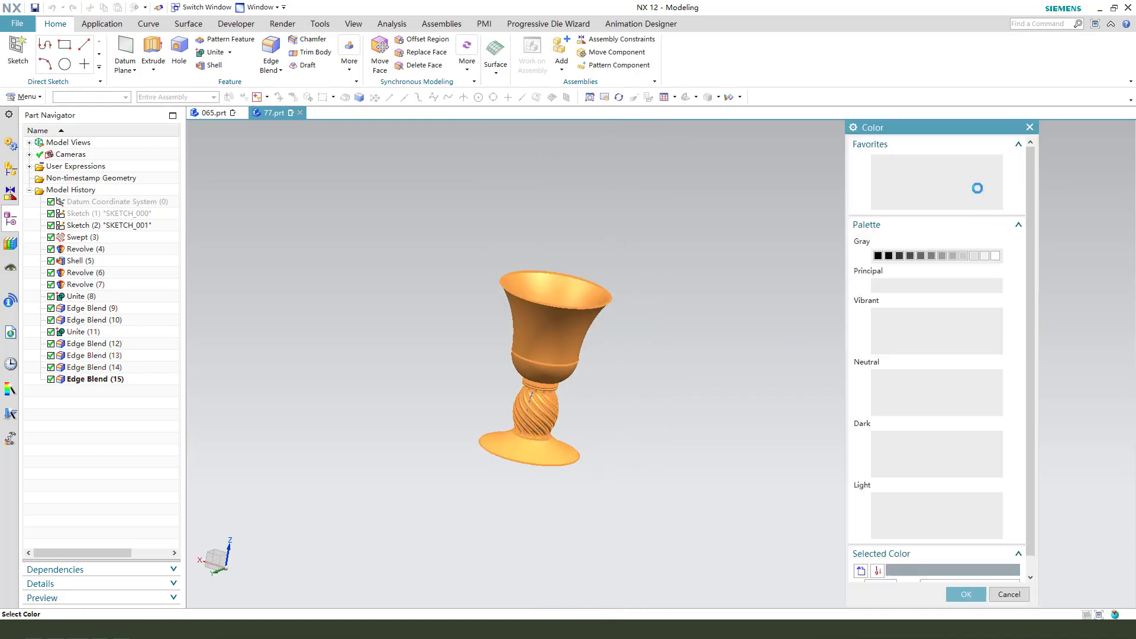
left_click(911, 160)
middle_click(747, 298)
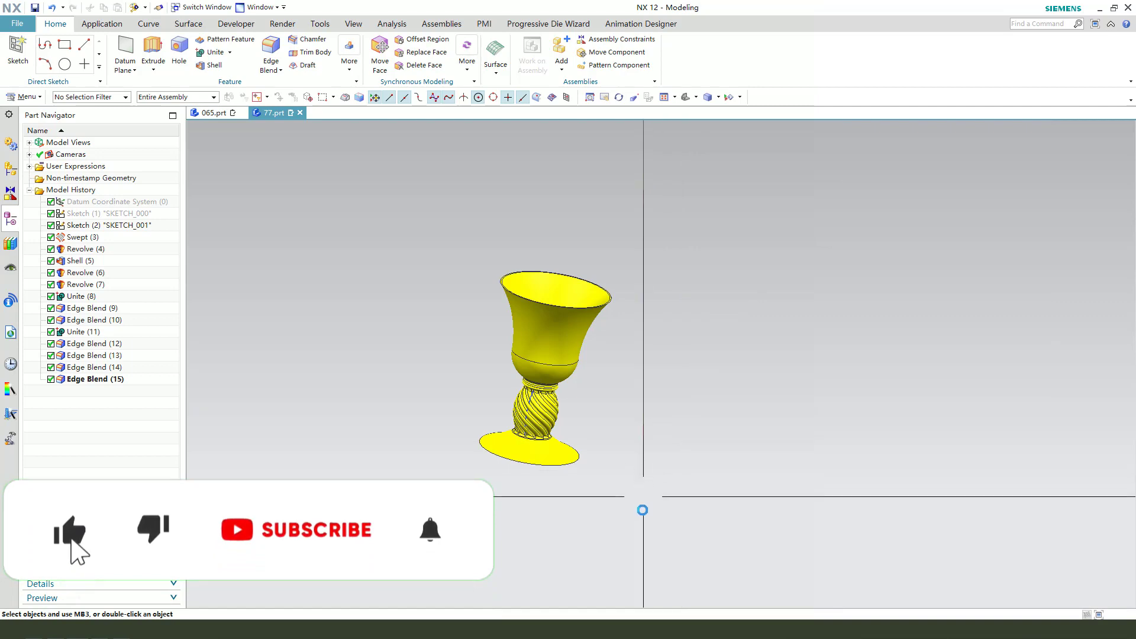
Hide the remaining visible sketch, SKETCH_001, inside the goblet
key("ctrl+b")
left_click_drag(663, 518, 412, 332)
middle_click(658, 385)
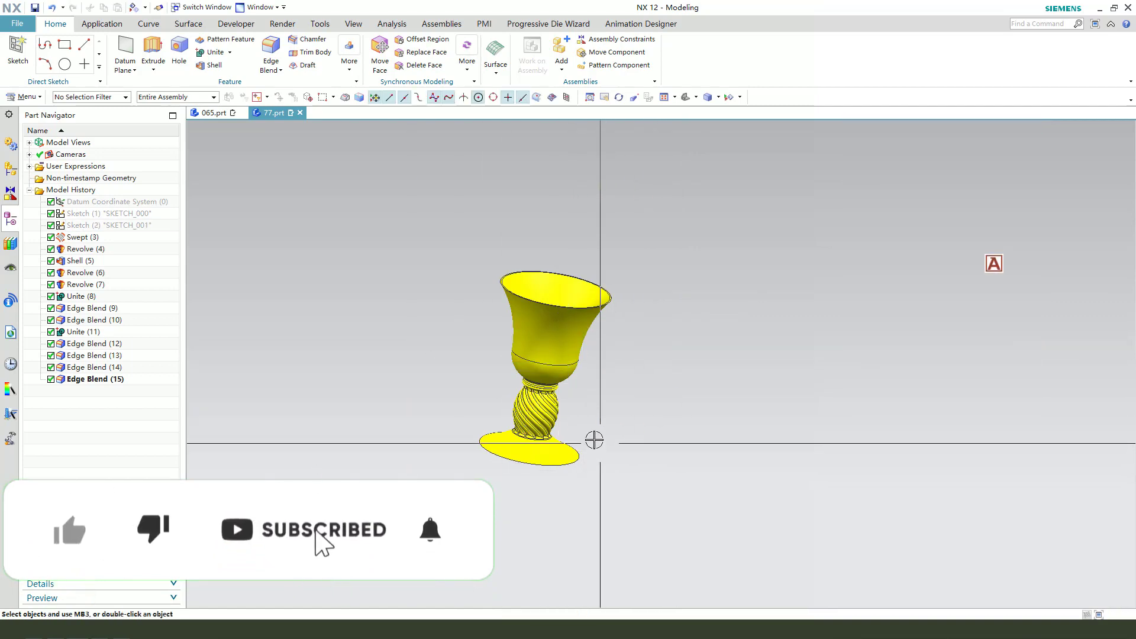
Replace the flat circular face at the bottom of the cup's interior with the surrounding curved bowl face, using a 0 mm offset
scroll(594, 440, "up", 2)
middle_click_drag(629, 445, 616, 474)
scroll(599, 437, "down", 1)
scroll(548, 355, "up", 5)
middle_click_drag(548, 355, 581, 373)
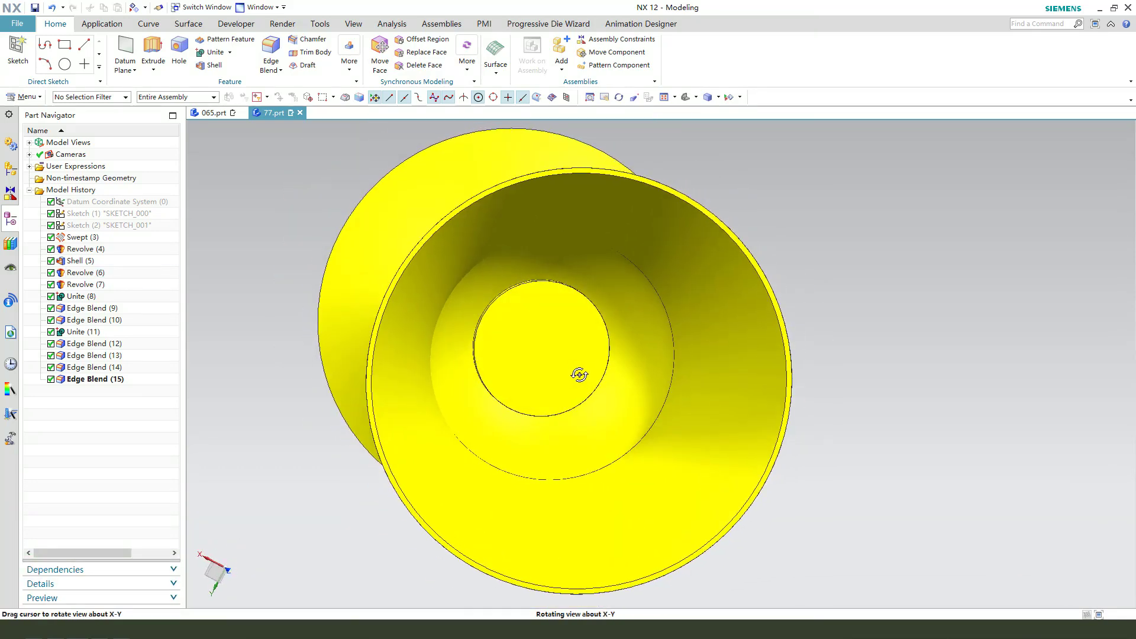
scroll(537, 297, "up", 6)
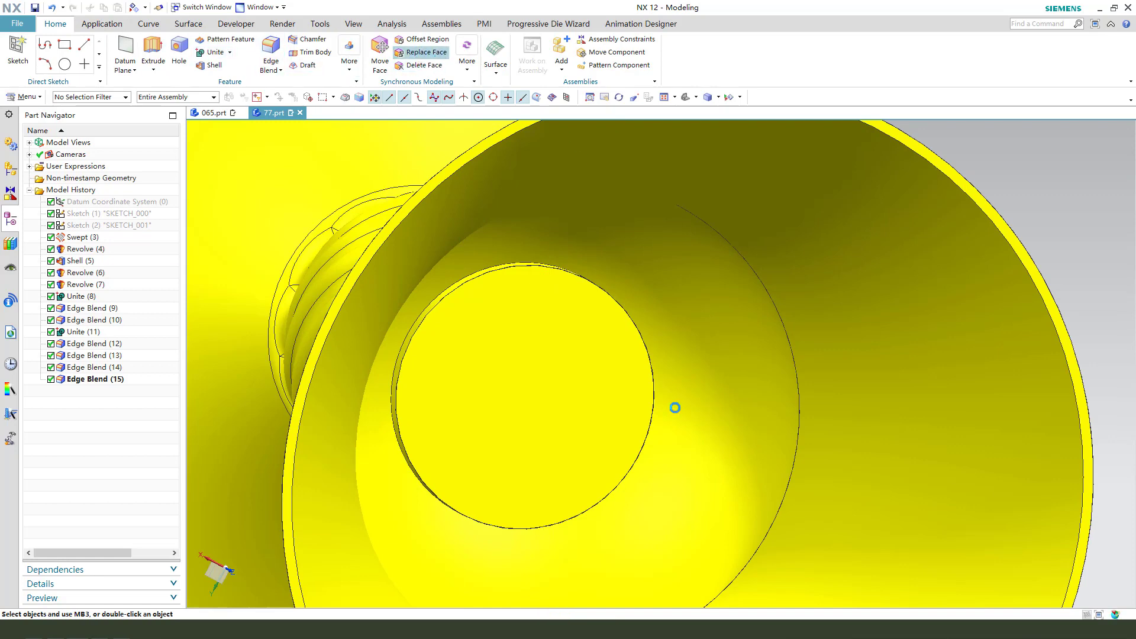
left_click(543, 364)
left_click(688, 338)
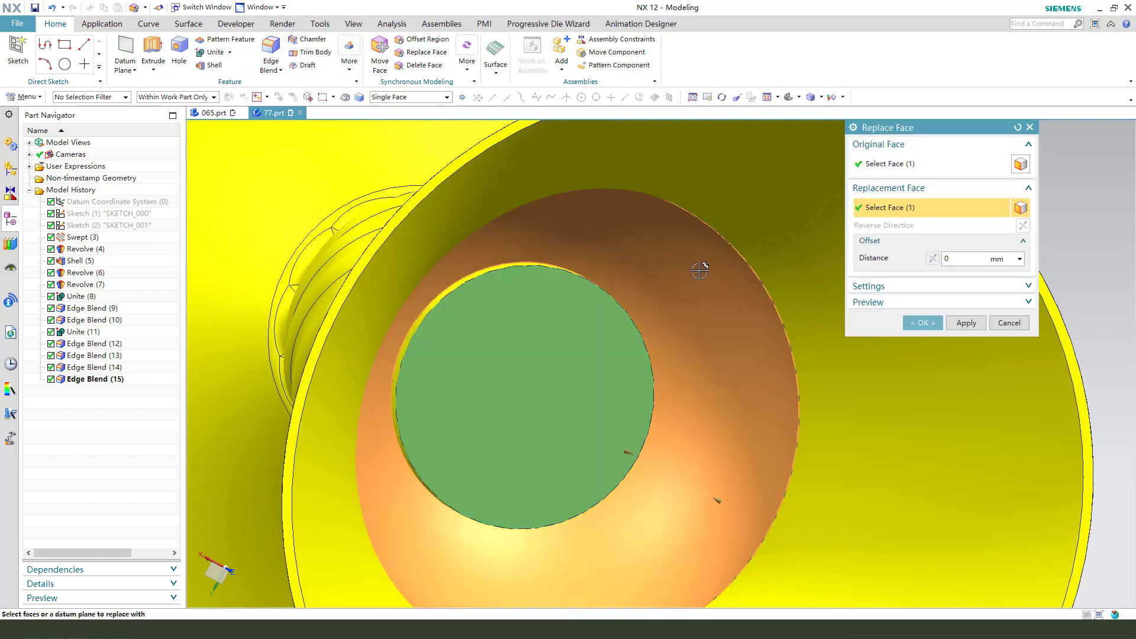
left_click(924, 324)
scroll(705, 325, "down", 6)
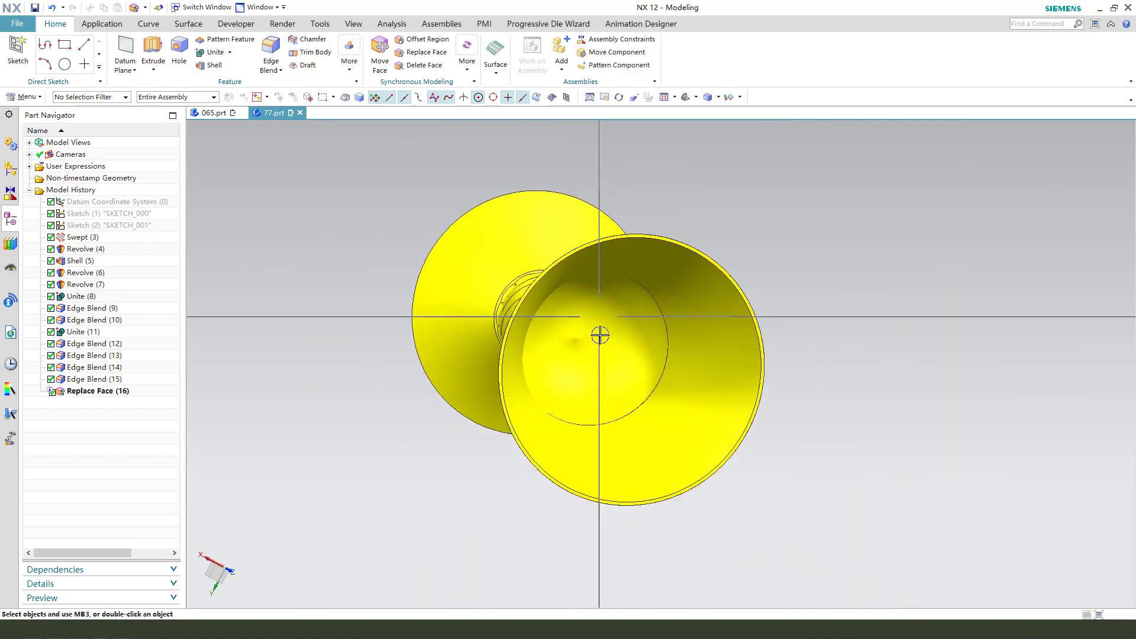
middle_click_drag(601, 332, 583, 406)
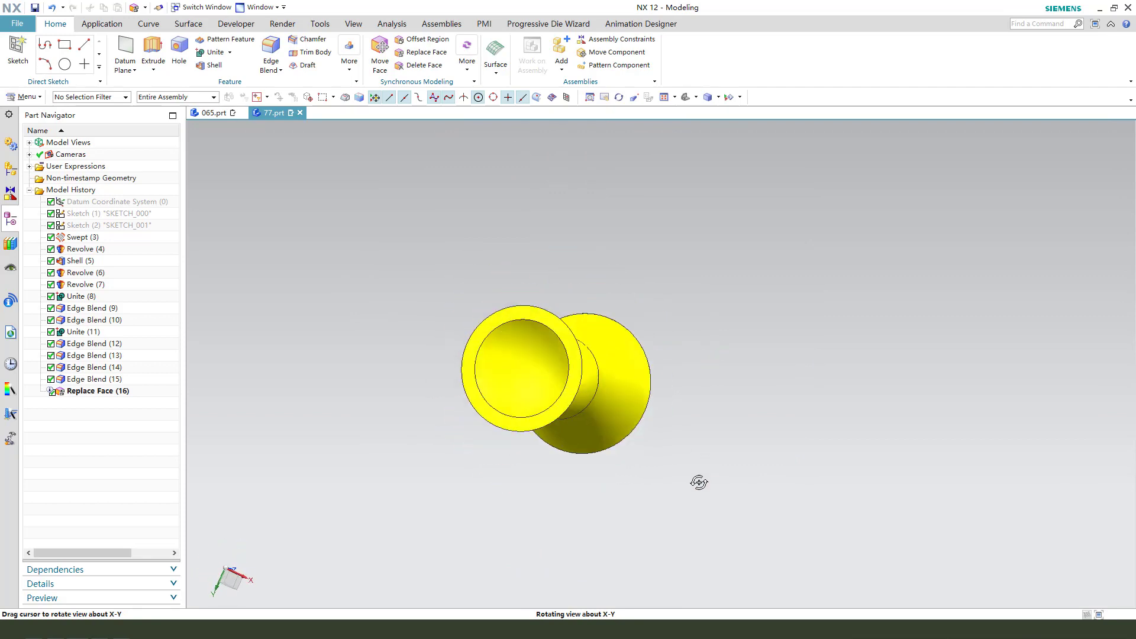
mouse_move(597, 373)
middle_mouse_down()
mouse_move(614, 373)
mouse_move(588, 388)
middle_mouse_up()
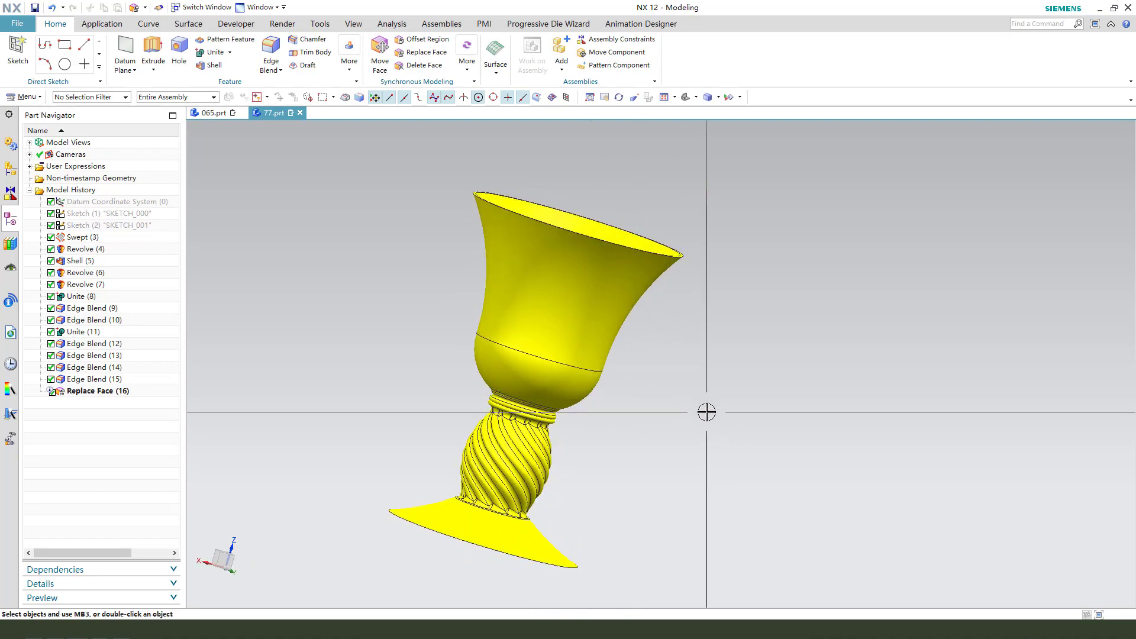